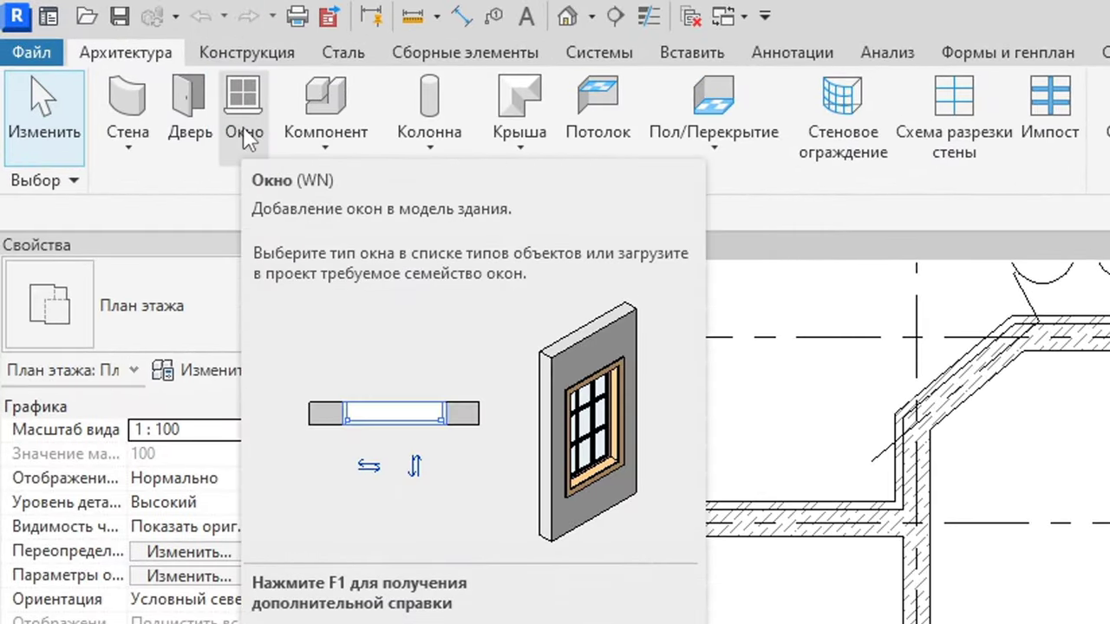
Start placing windows on the first-floor plan with the fixed 0406 x 0610 mm type.
click(245, 139)
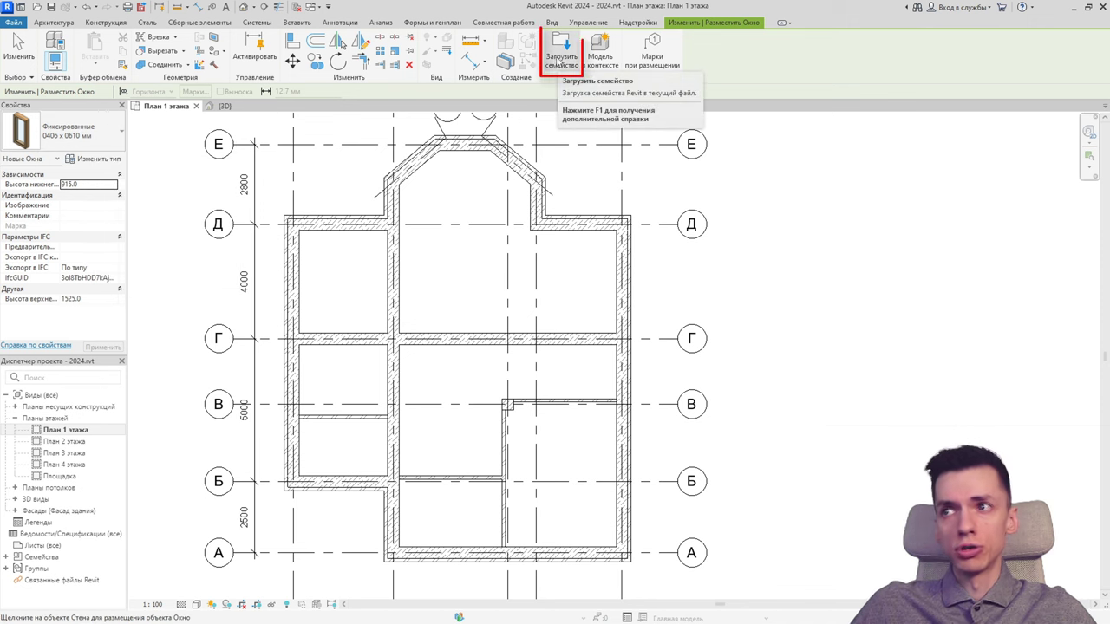
click(561, 61)
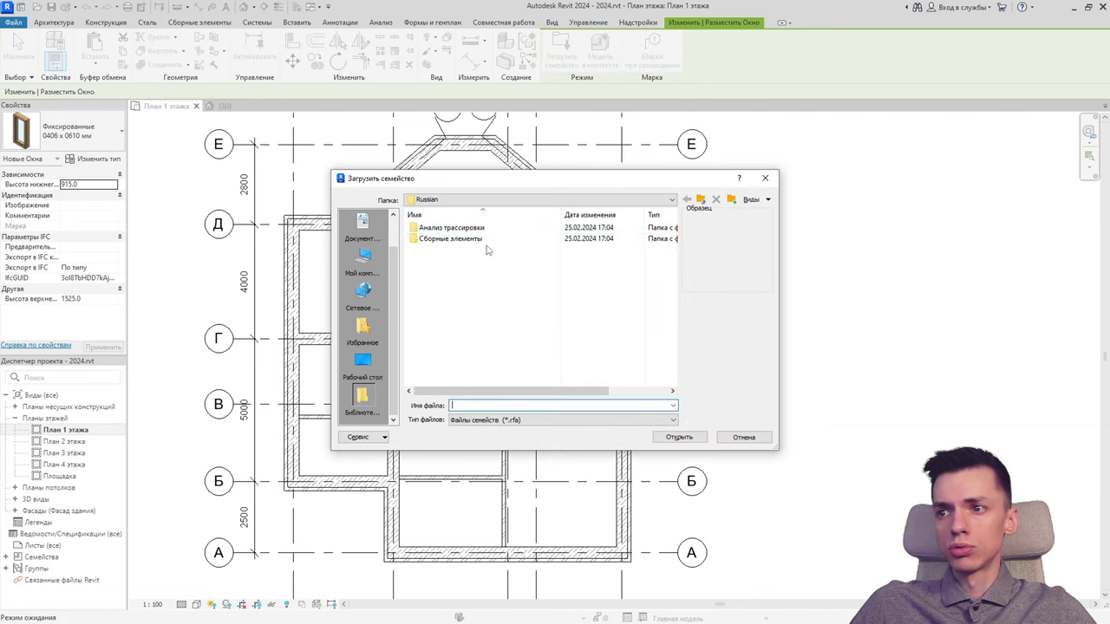
click(483, 200)
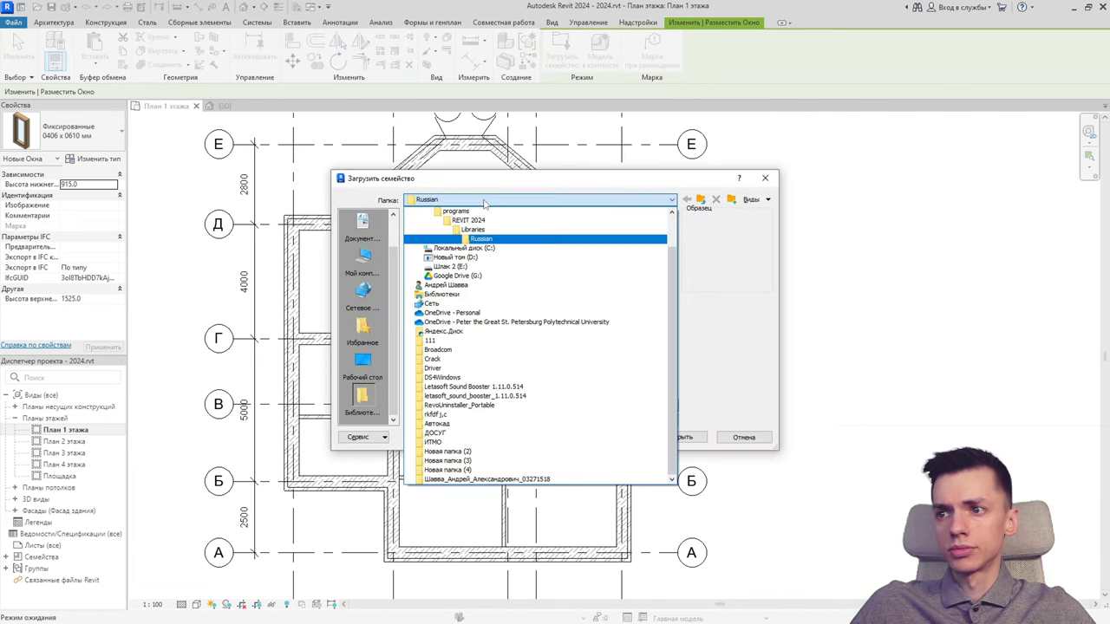
click(474, 229)
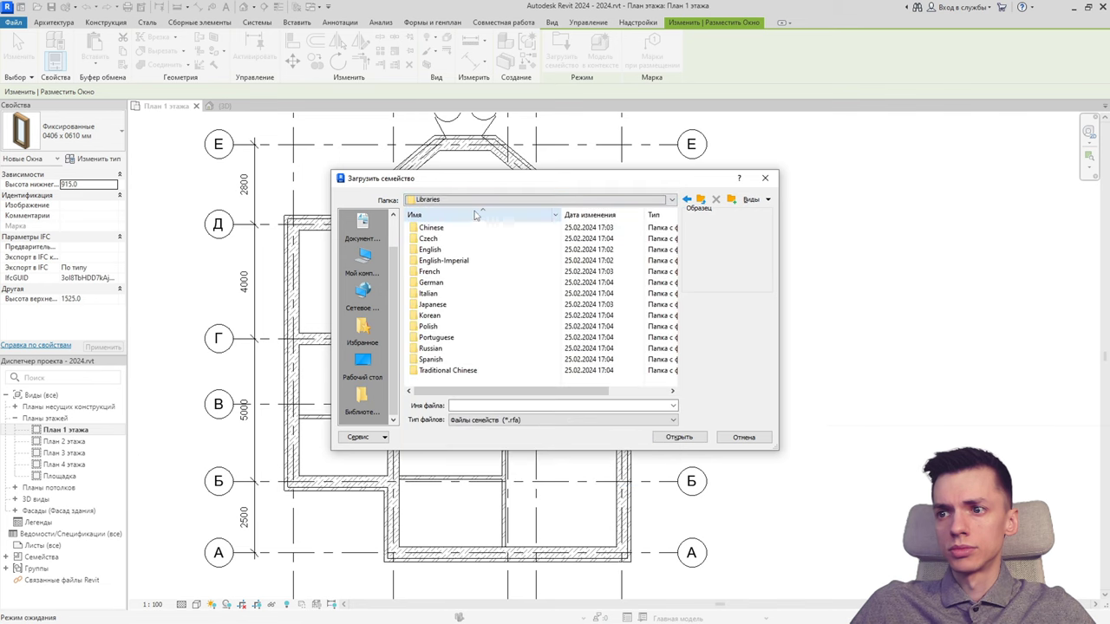
double_click(430, 347)
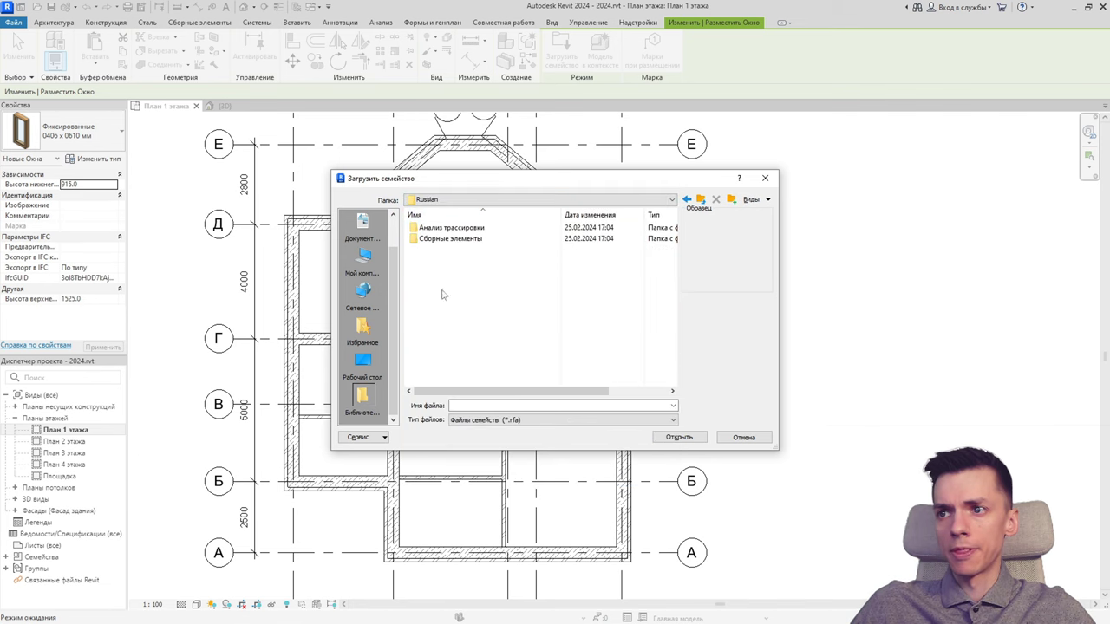
double_click(433, 238)
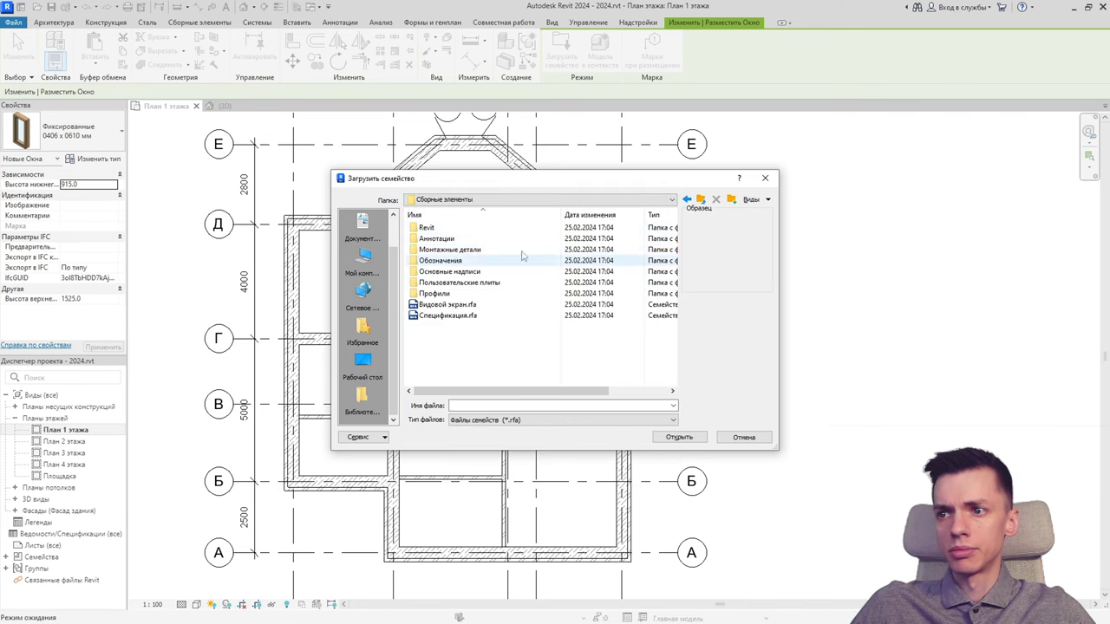
double_click(452, 228)
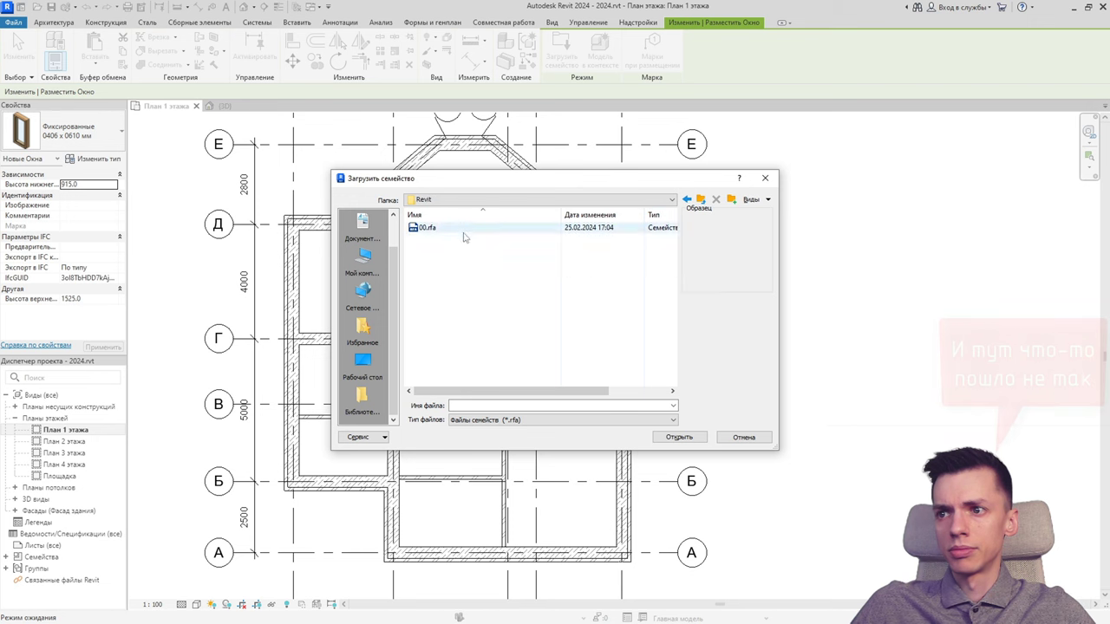
click(686, 200)
click(686, 200)
double_click(659, 227)
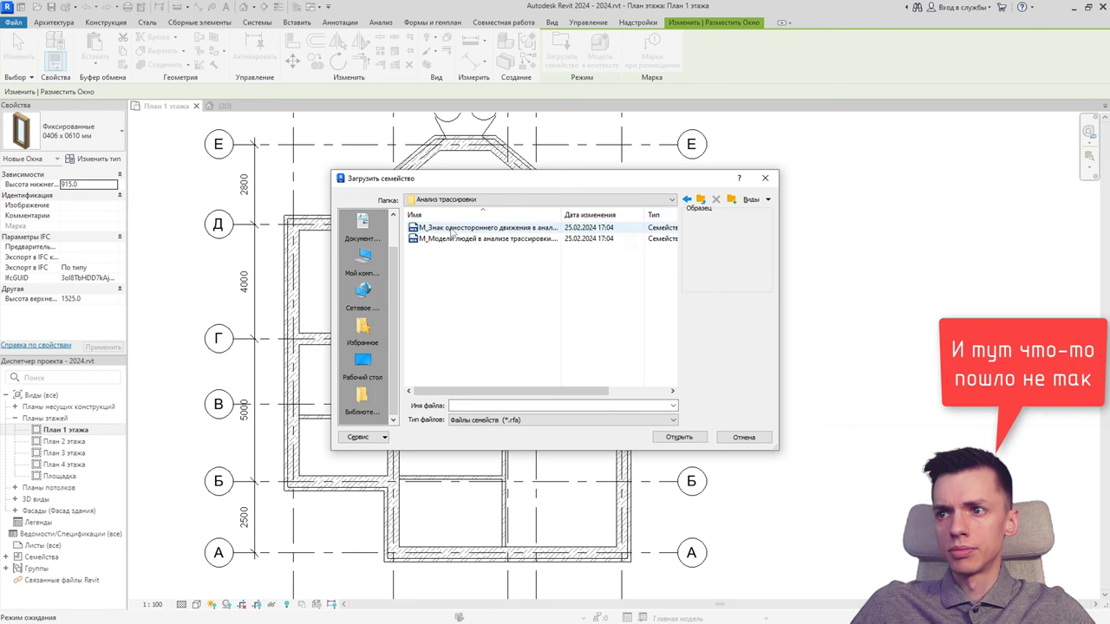
click(686, 200)
click(686, 201)
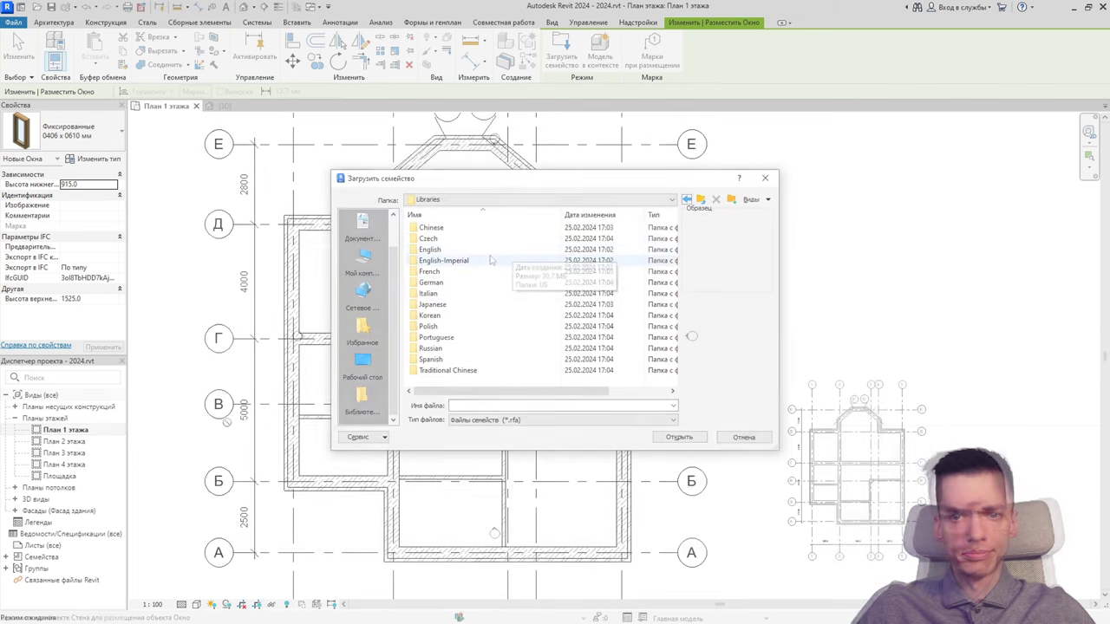
key(Escape)
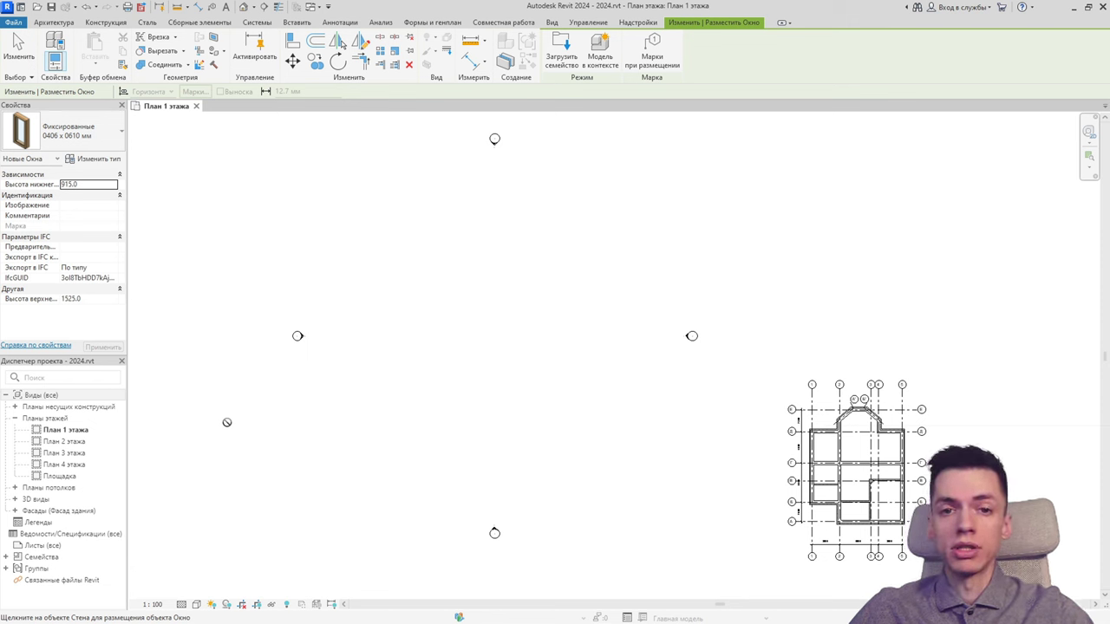
Reopen the Load Family dialog at the Russian library folder from Modify | Place Window.
click(559, 57)
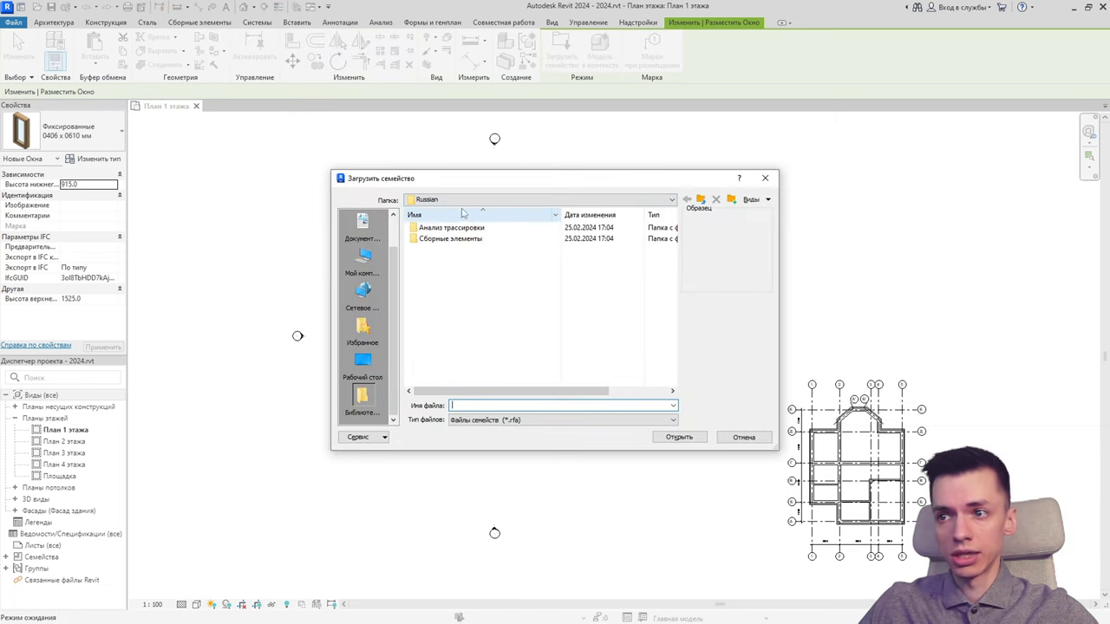
mouse_move(449, 238)
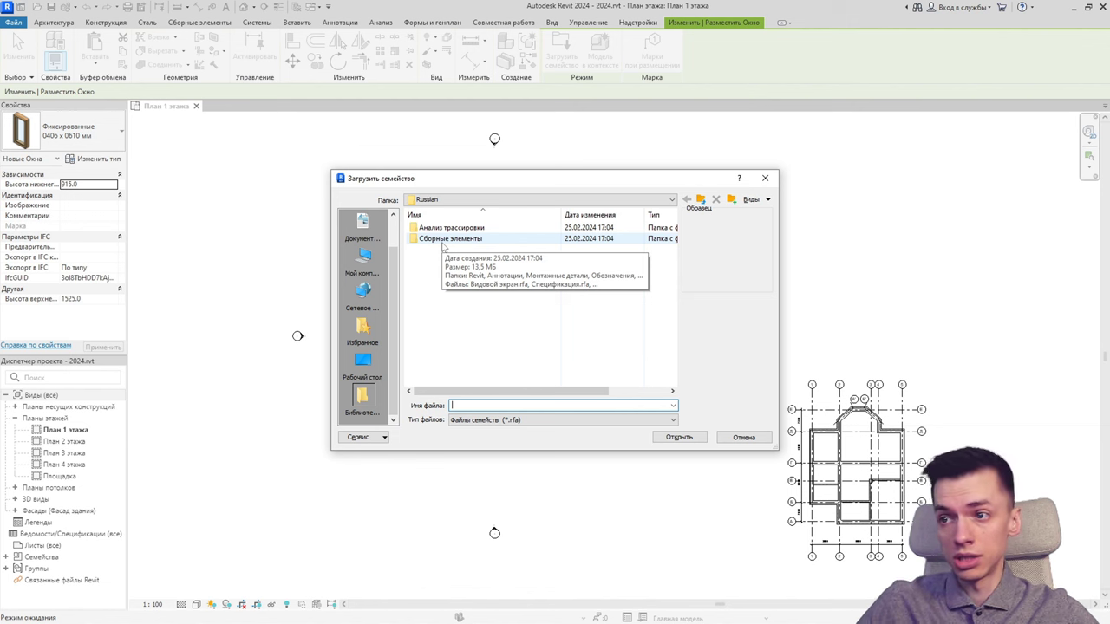
Browse the Load Family dialog to the C:\ProgramData folder.
click(448, 200)
scroll(466, 248, up, 1)
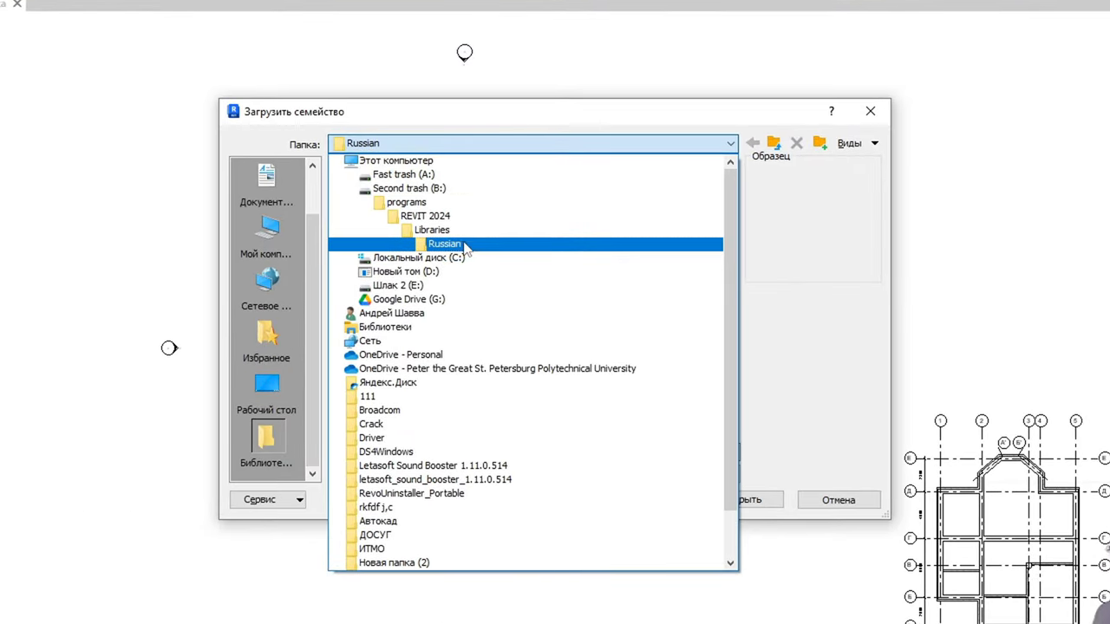
scroll(466, 248, up, 1)
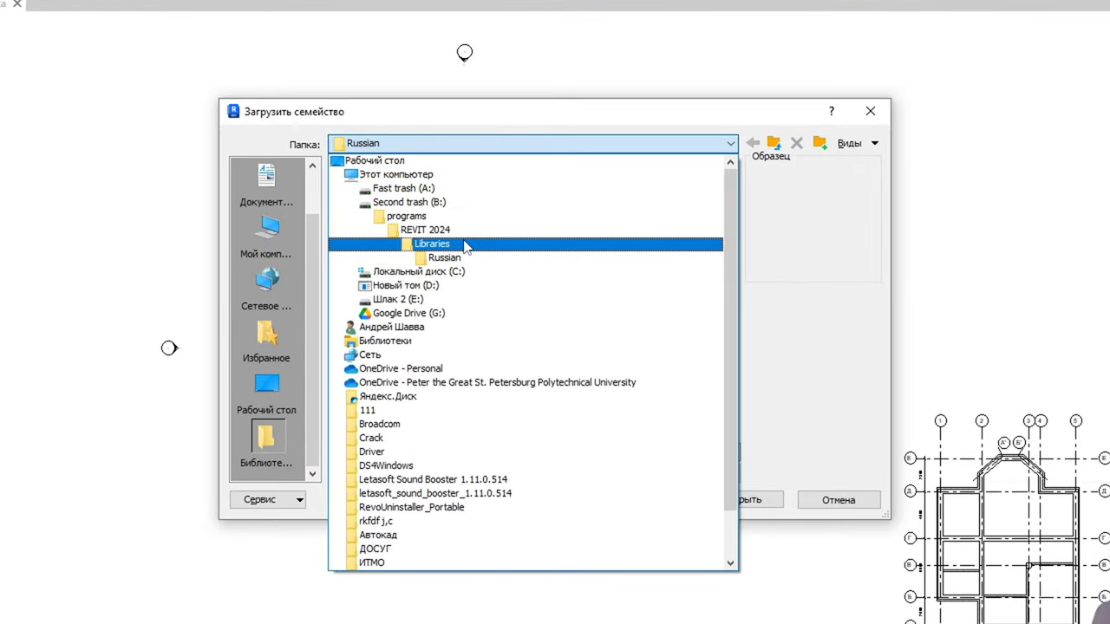
click(420, 272)
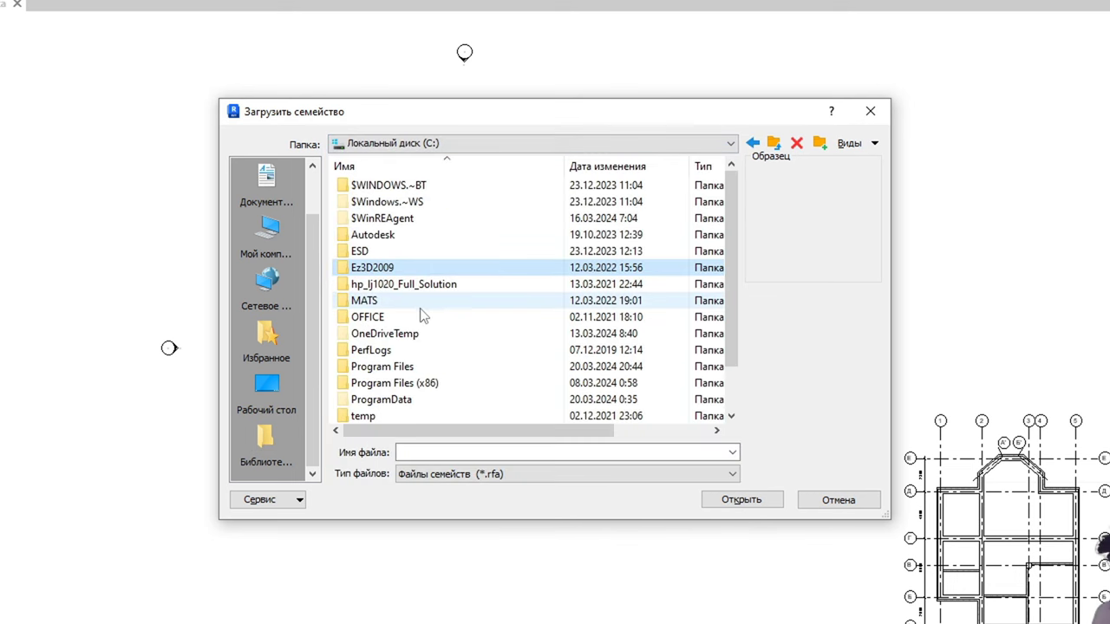
scroll(416, 325, down, 1)
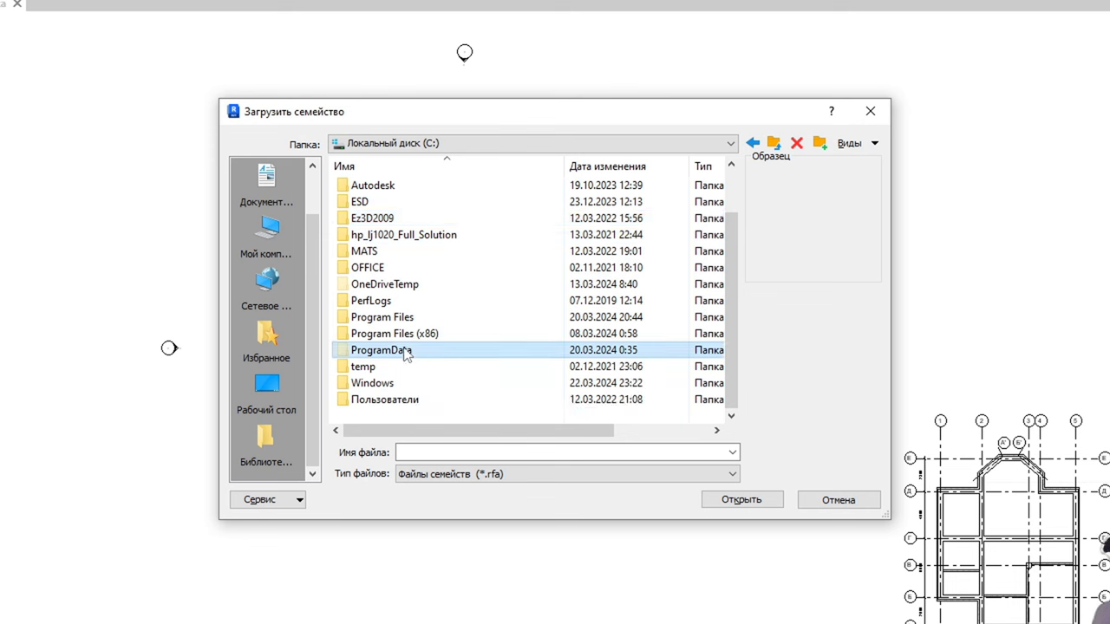
double_click(381, 351)
Open the Autodesk\RLT 2024\Libraries Russian library's Окна folder.
scroll(438, 303, down, 1)
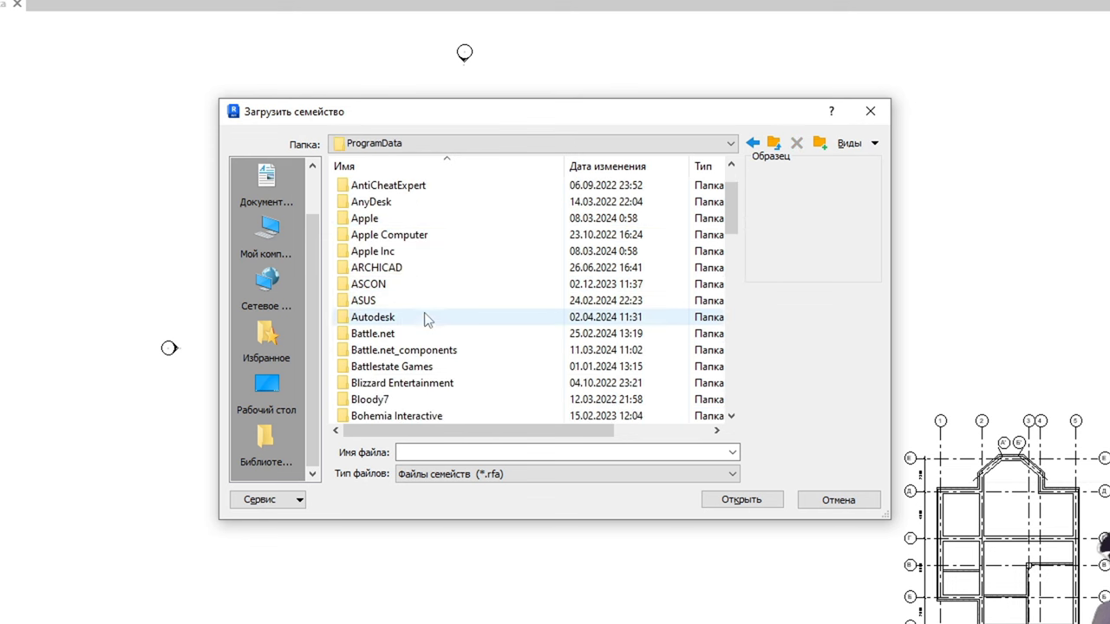
double_click(403, 317)
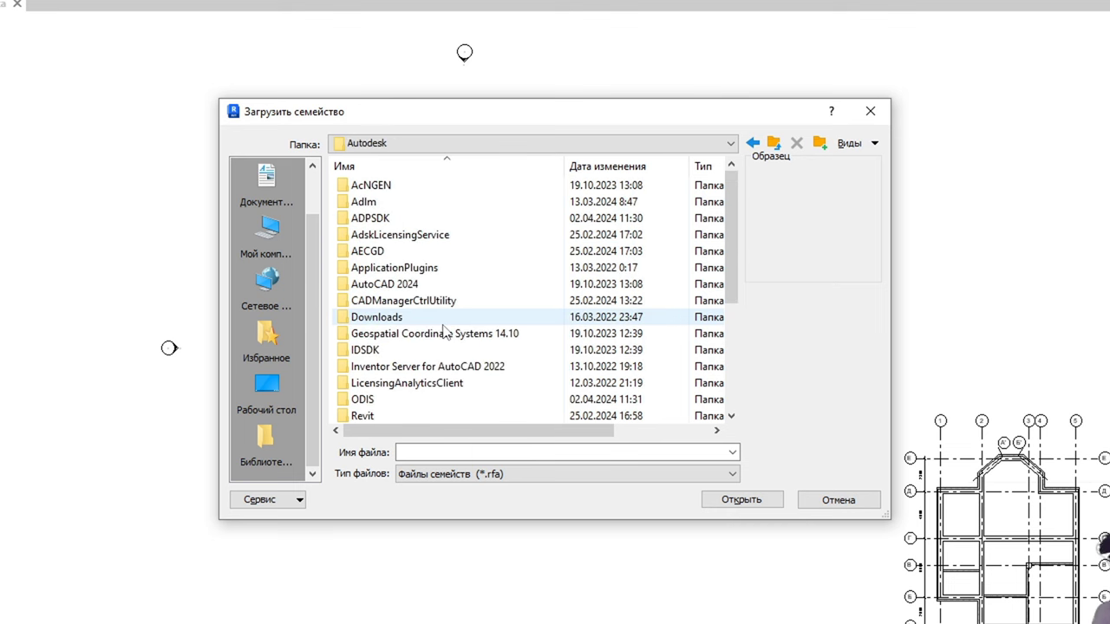
scroll(438, 338, down, 2)
scroll(434, 340, down, 2)
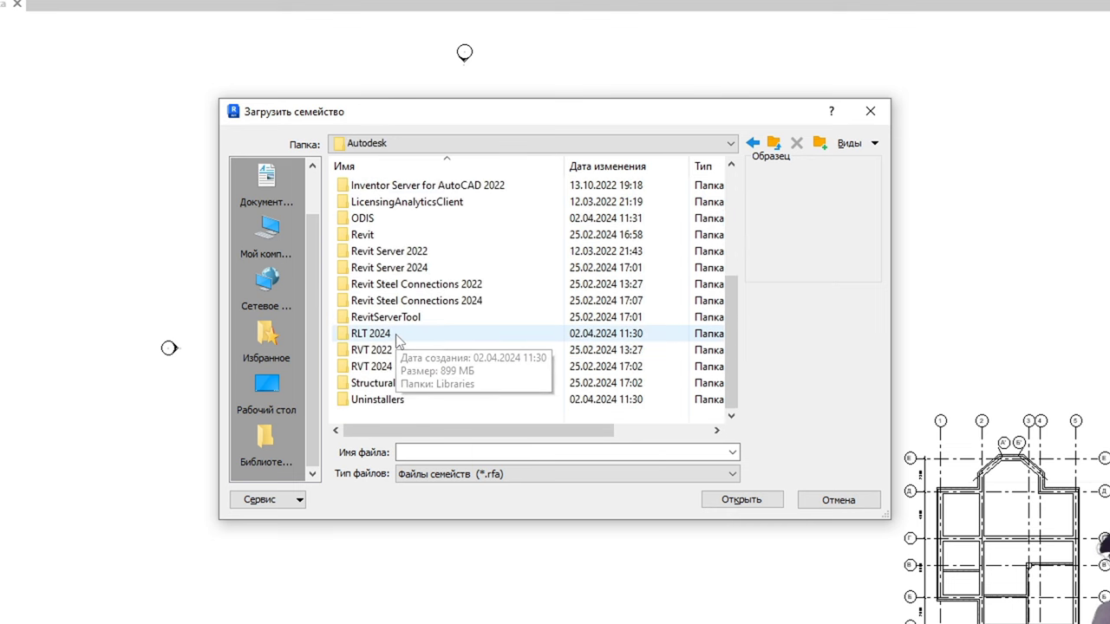
mouse_move(371, 333)
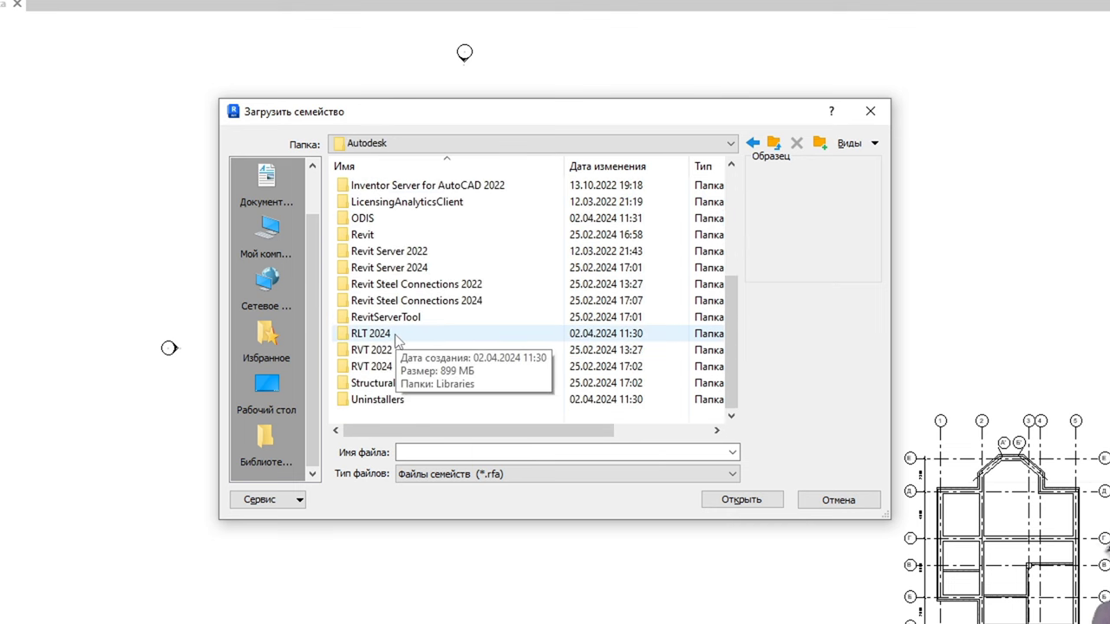
double_click(395, 336)
double_click(389, 190)
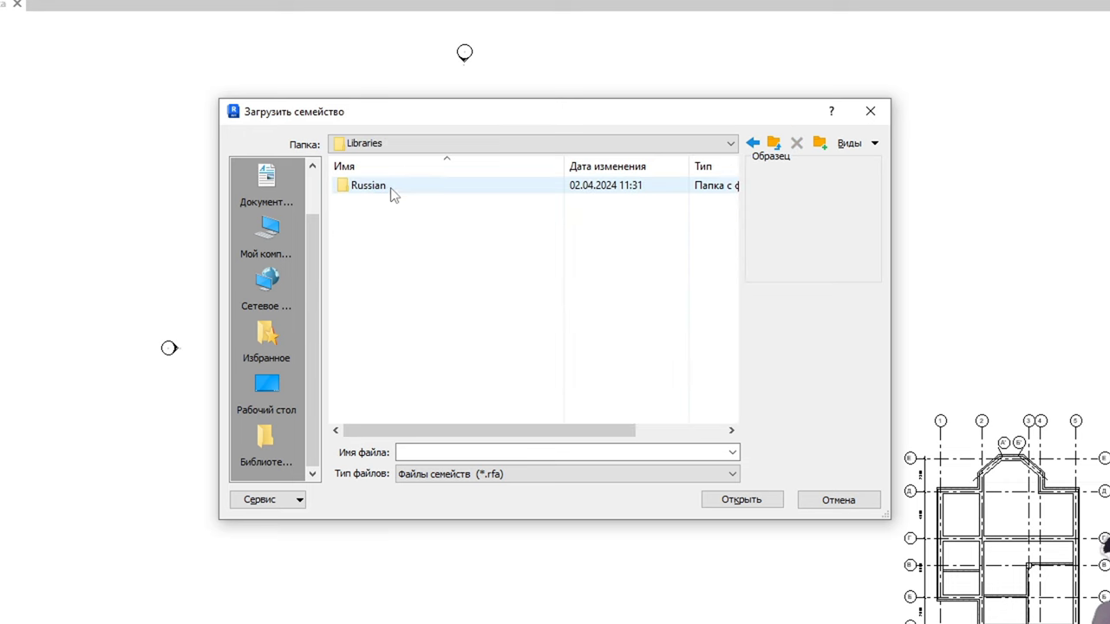
double_click(389, 188)
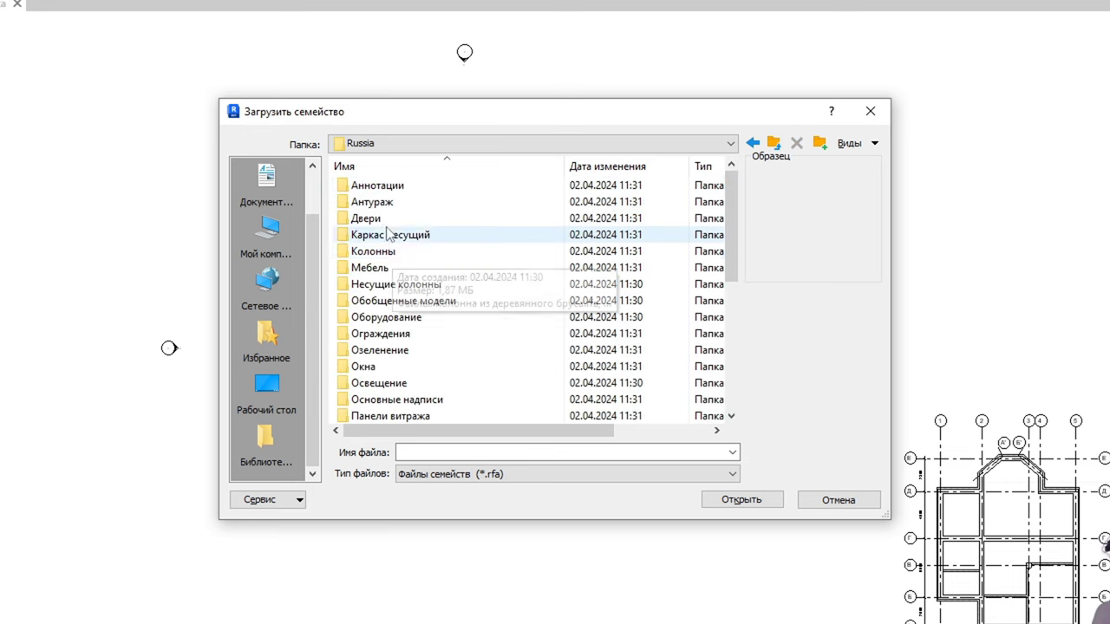
double_click(368, 366)
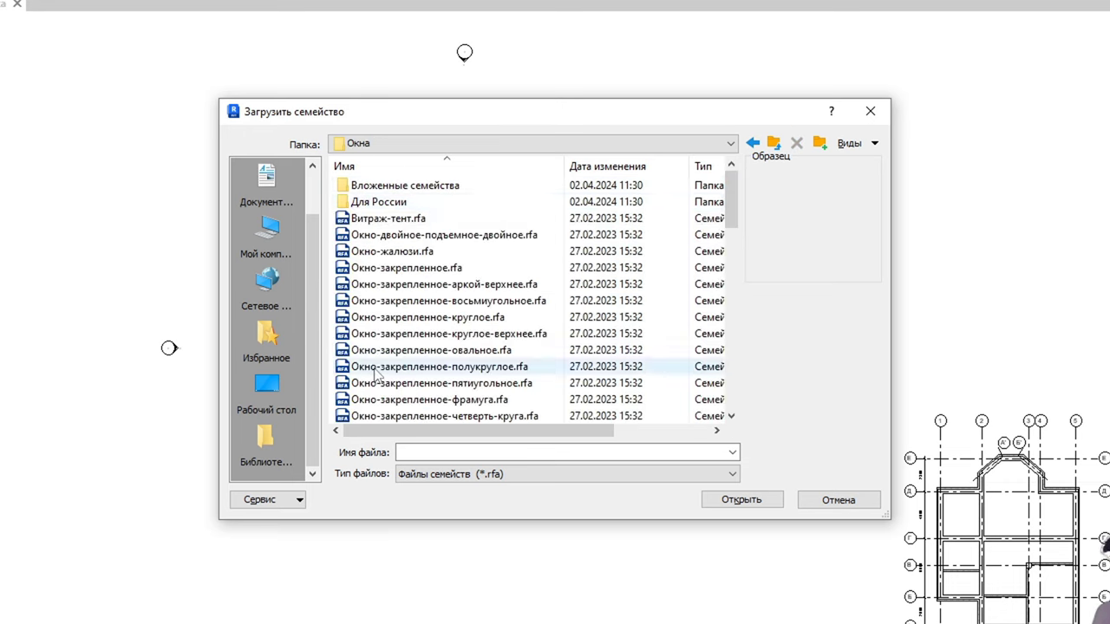
Preview the window families in the Окна folder.
click(416, 188)
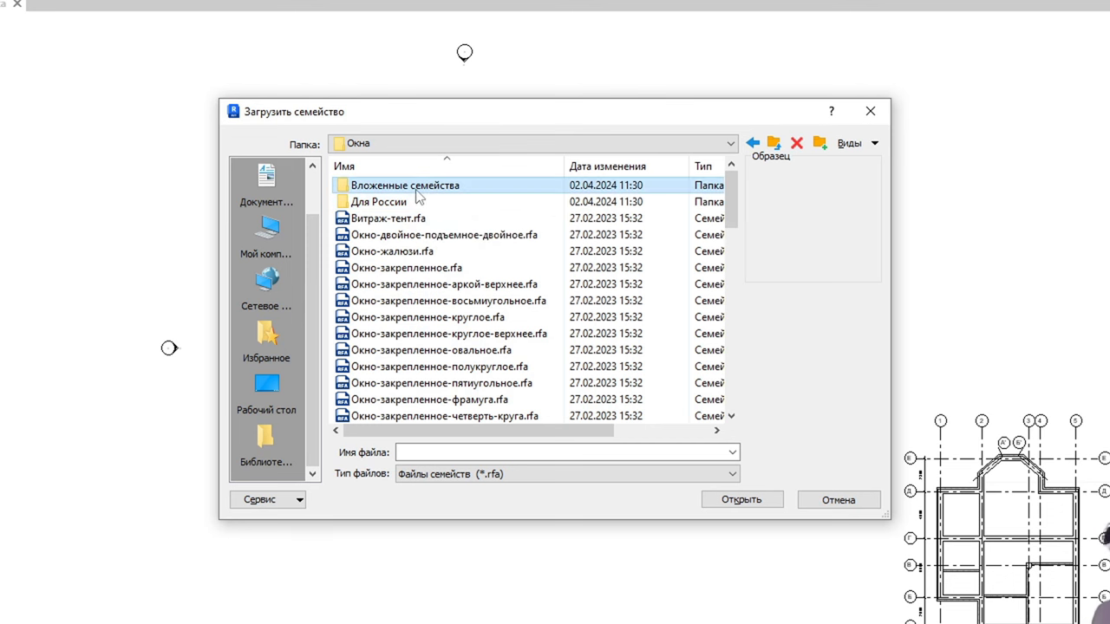
key(Down)
key(Down)
key(Down)
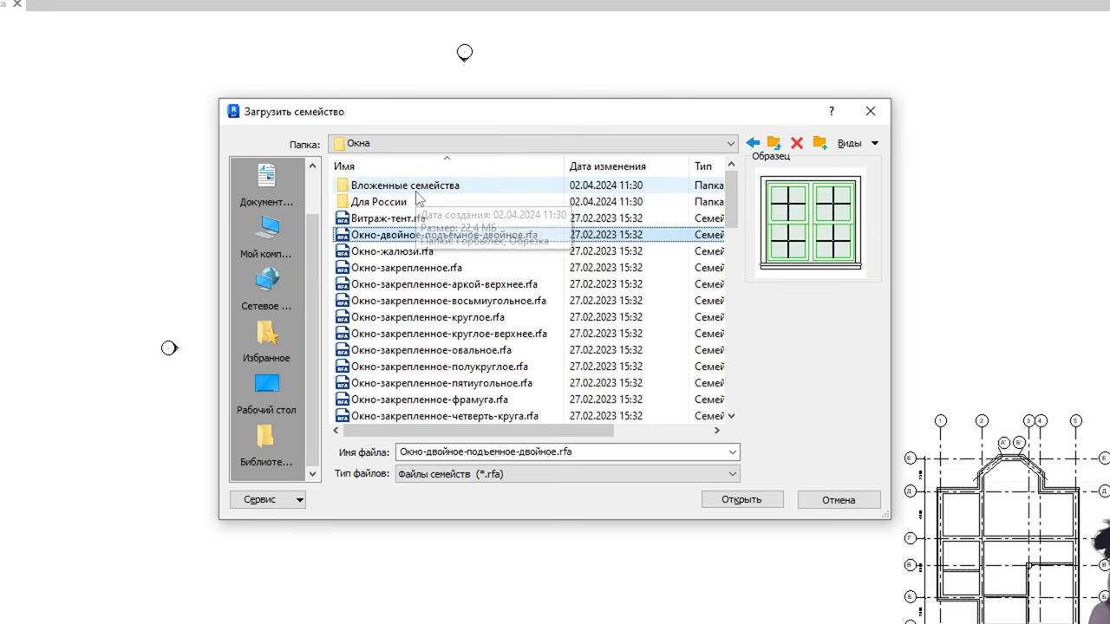
key(Down)
key(Down)
key(Down)
key(Down)
key(Down)
key(Down)
key(Down)
key(Down)
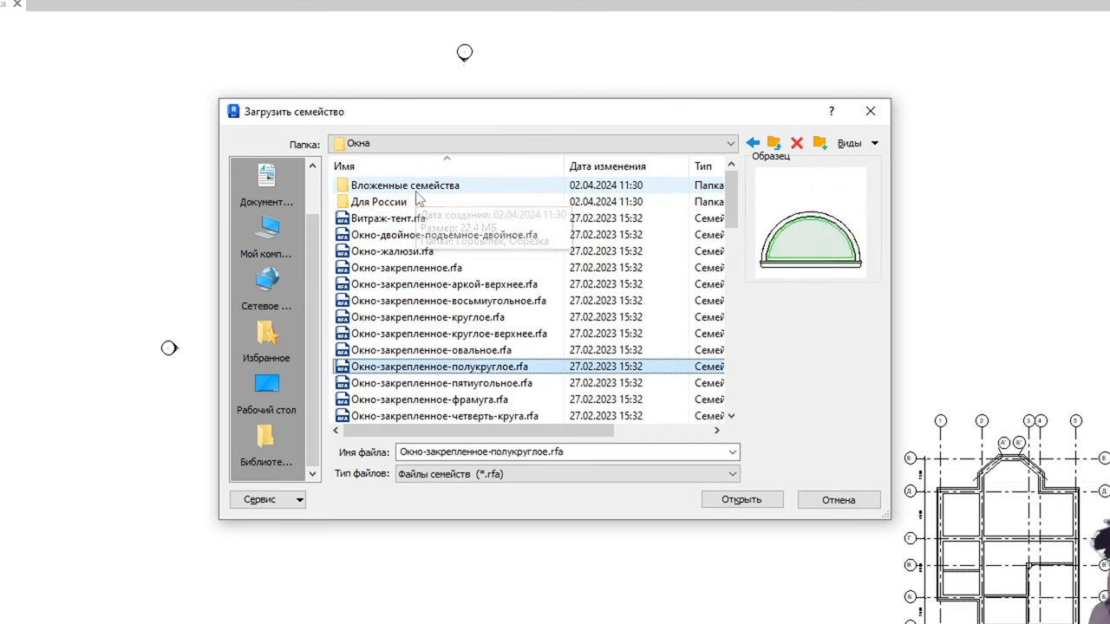
key(Down)
key(Down)
key(Down)
key(Up)
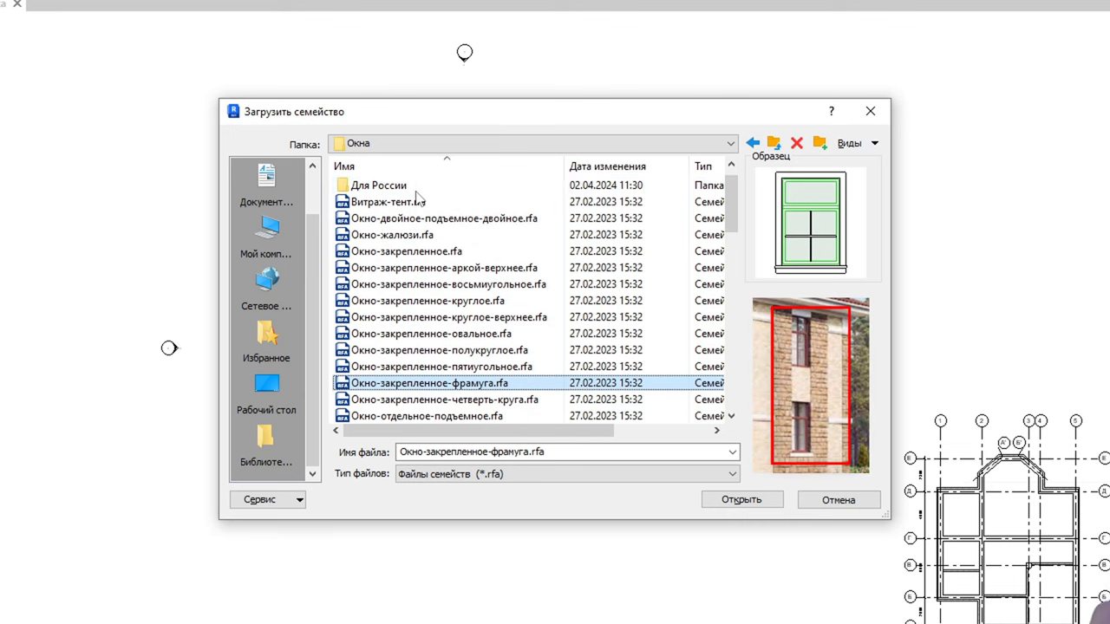
click(196, 282)
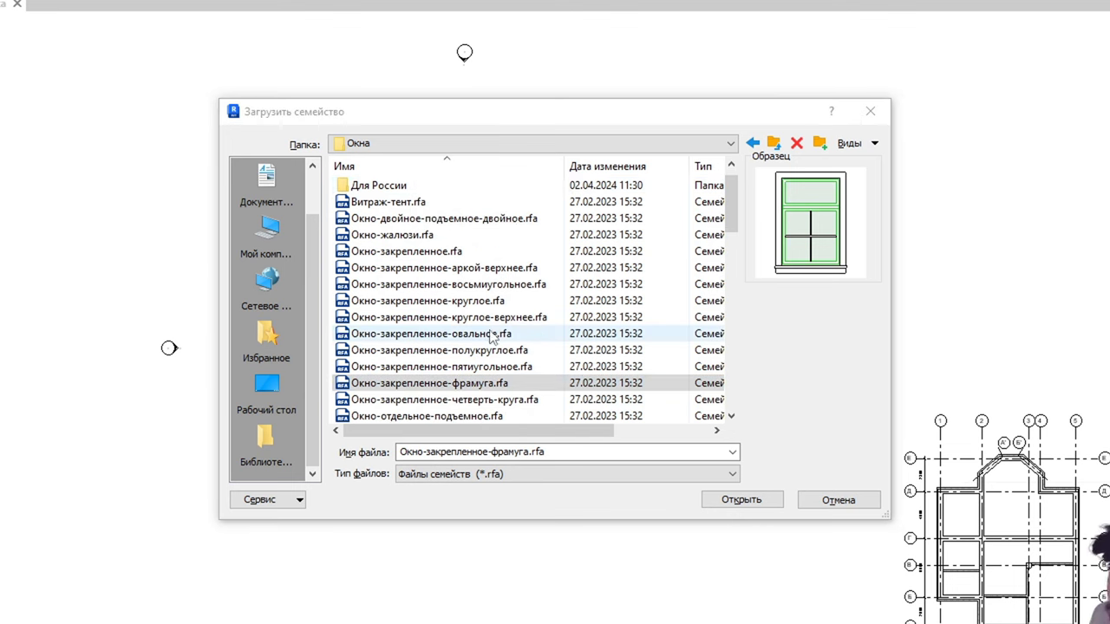
click(448, 386)
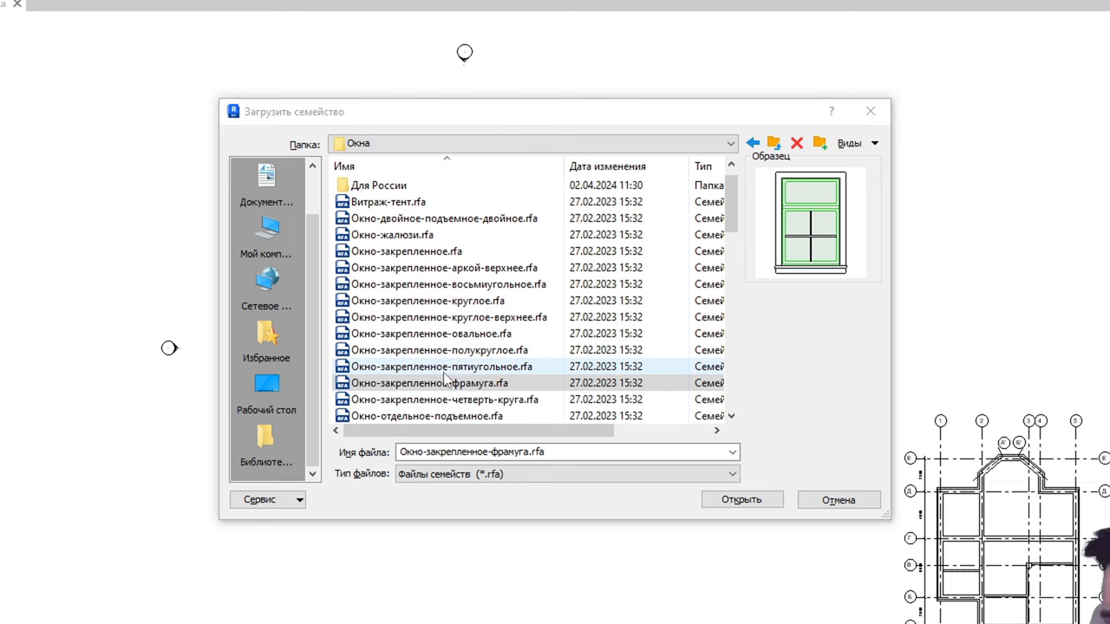
click(461, 386)
key(Down)
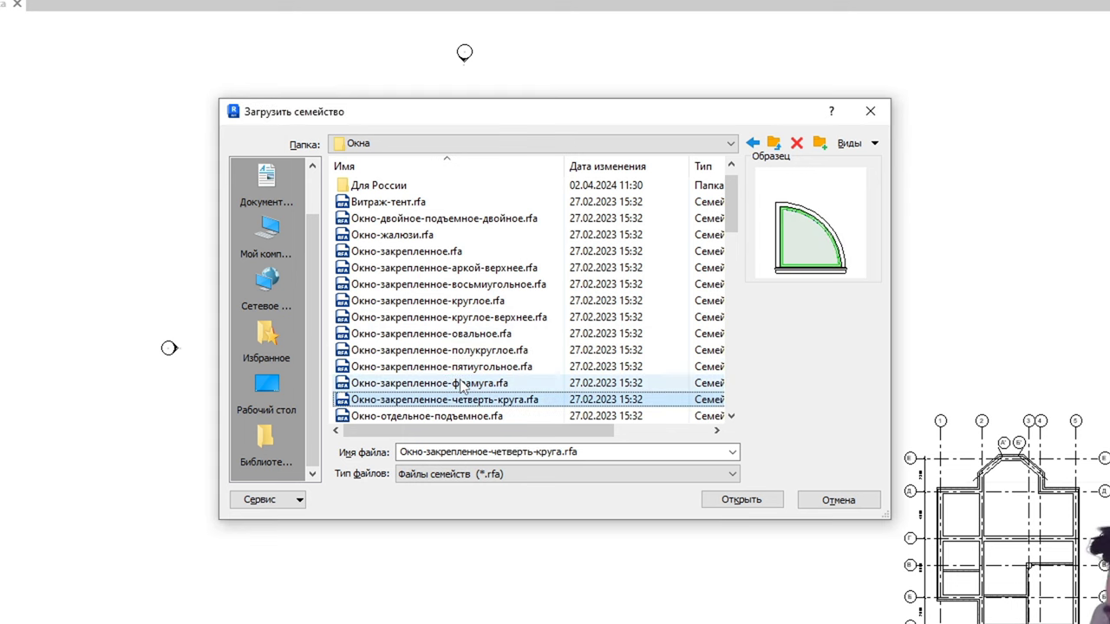
key(Down)
key(Down)
key(Up)
Load Окно-распашное-двойное-тент-двойной.rfa and accept its window types.
key(Down)
key(Down)
key(Down)
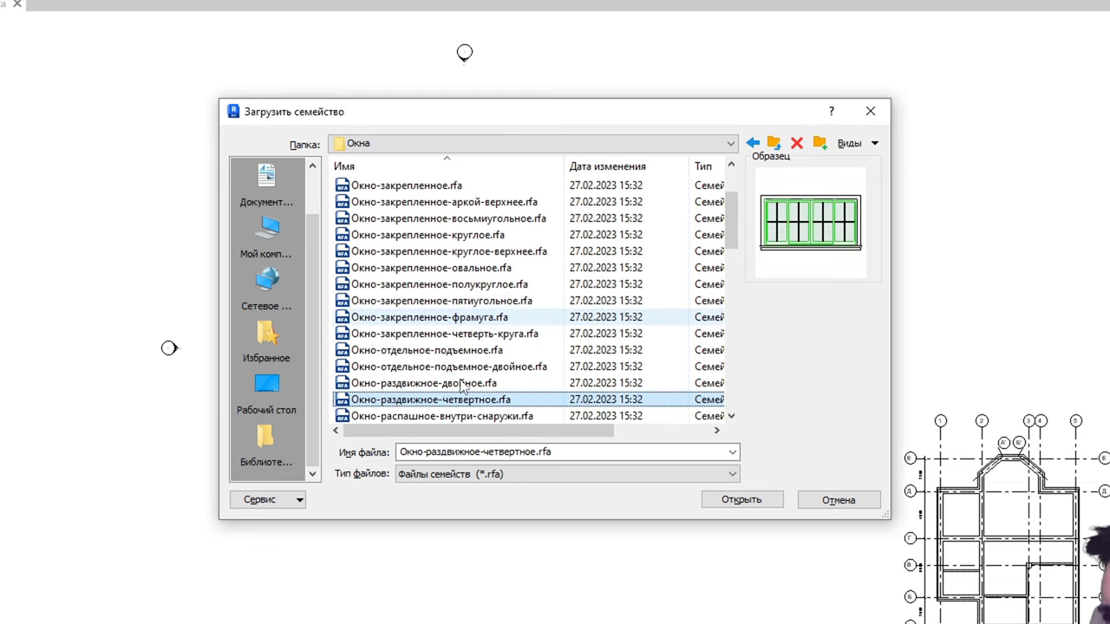
key(Down)
key(Down)
key(Down)
key(Down)
key(Down)
key(Down)
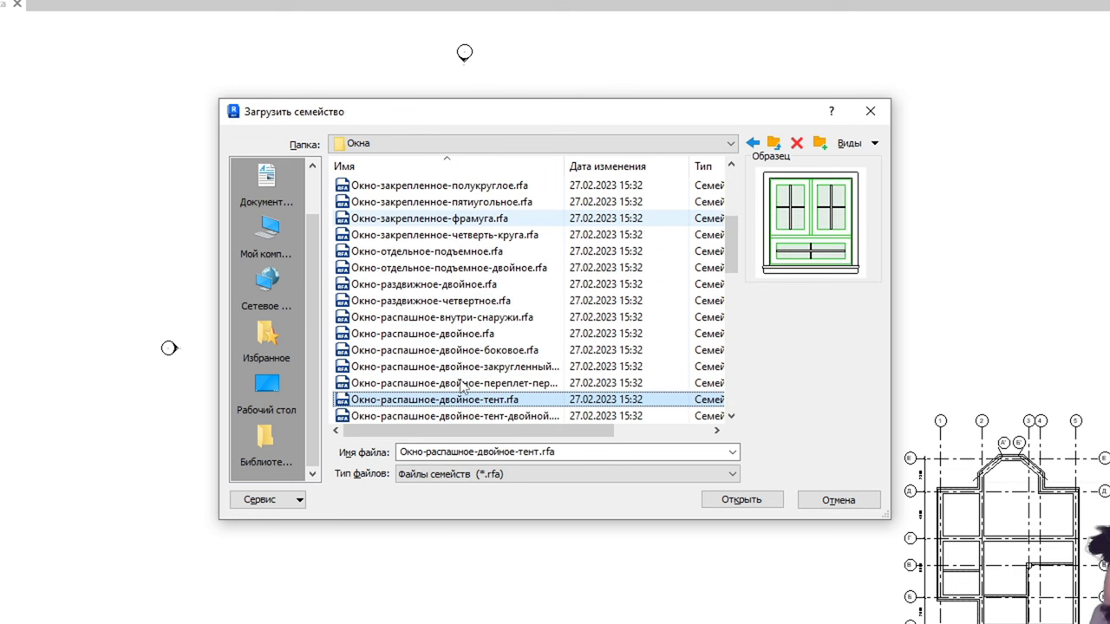
key(Down)
key(Down)
key(Up)
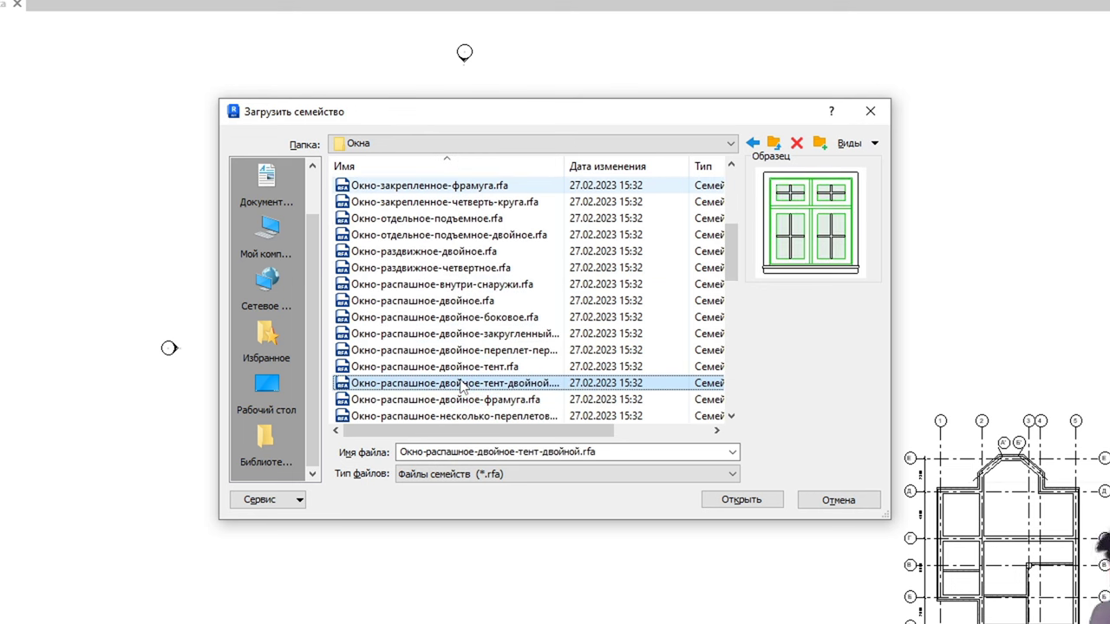
key(Up)
click(476, 386)
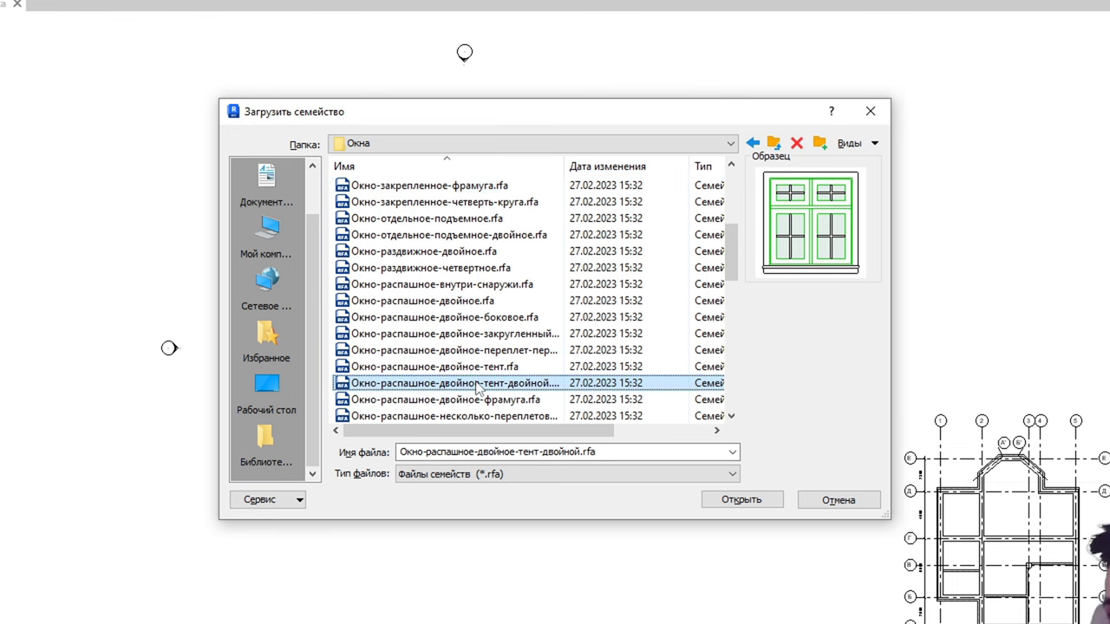
double_click(477, 387)
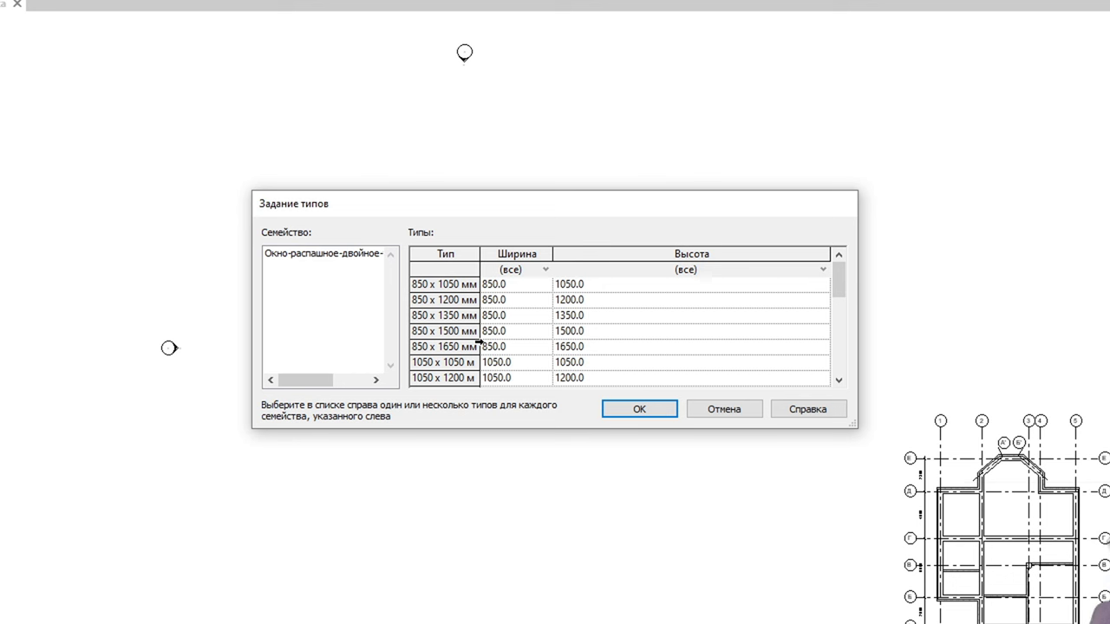
click(615, 409)
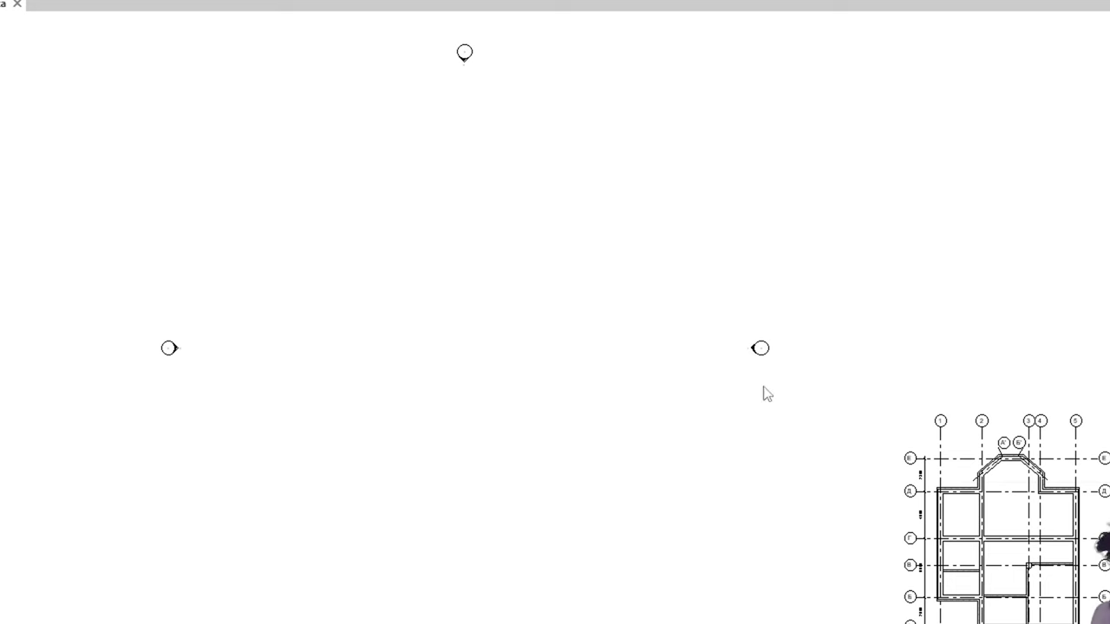
Place the 850 x 900 мм double casement window in the axis Д wall, shifted left toward the corner.
middle_drag(737, 392, 297, 248)
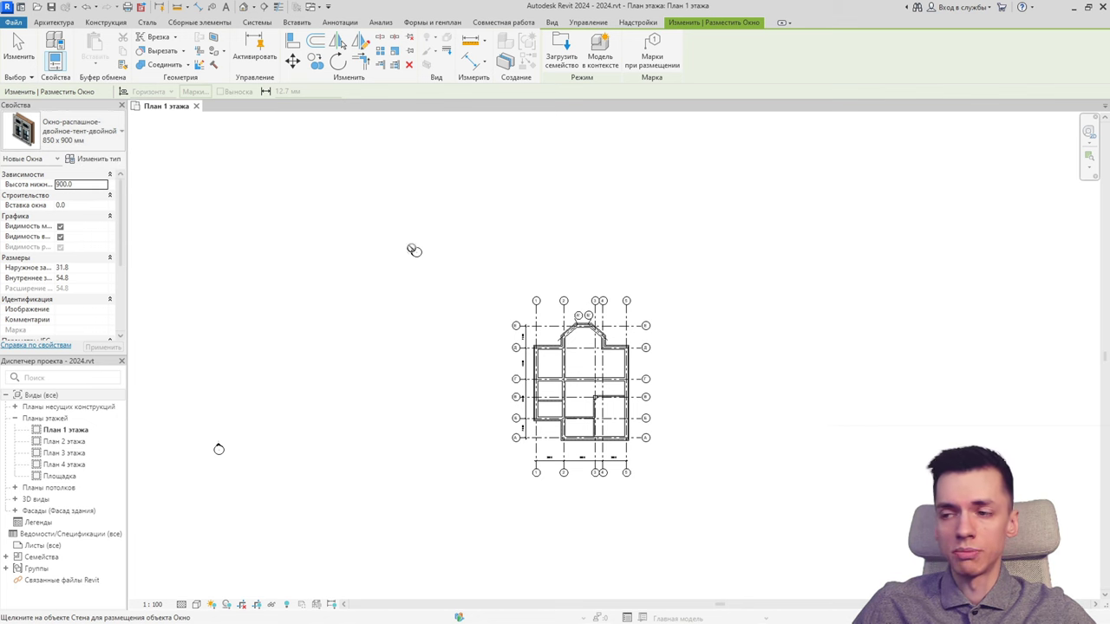
scroll(551, 381, up, 2)
scroll(551, 382, up, 3)
scroll(551, 381, up, 2)
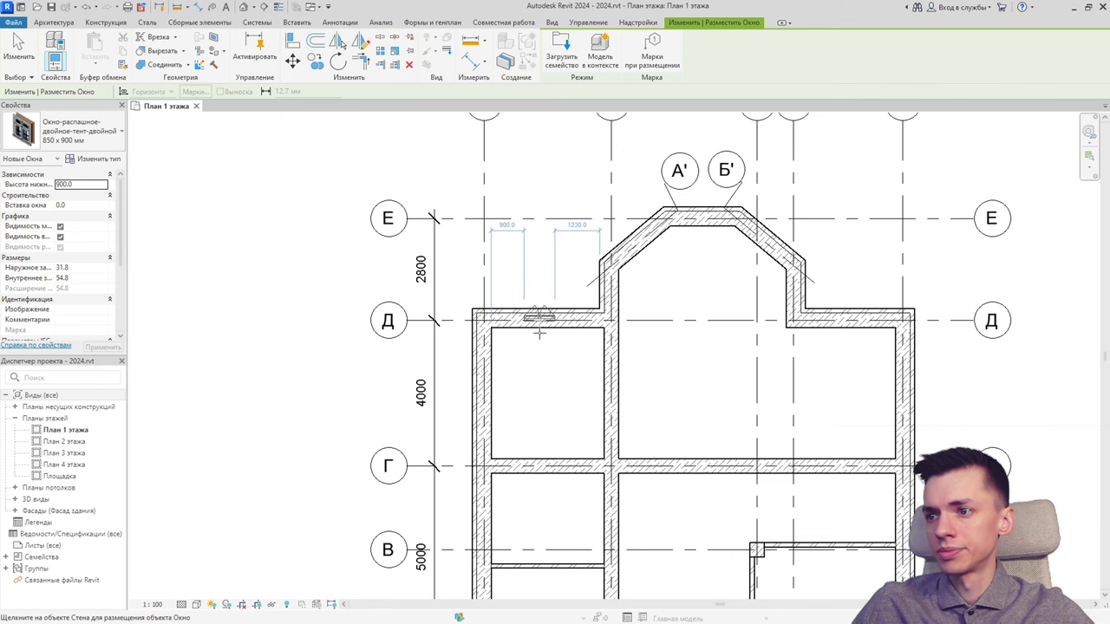
scroll(539, 334, up, 1)
scroll(542, 338, up, 1)
click(543, 336)
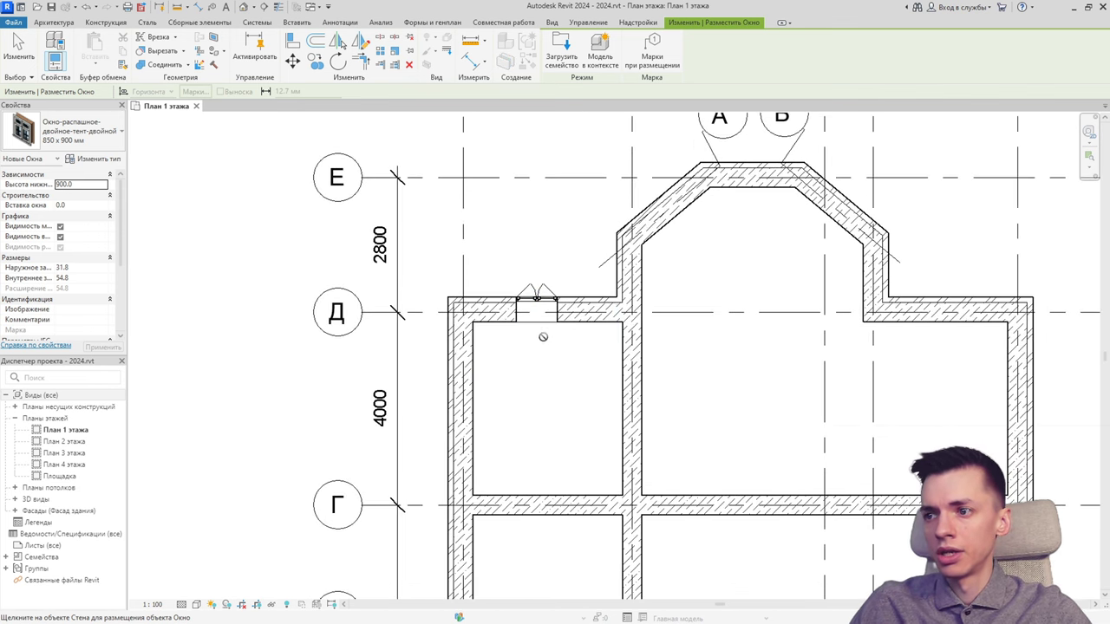
key(Escape)
key(Escape)
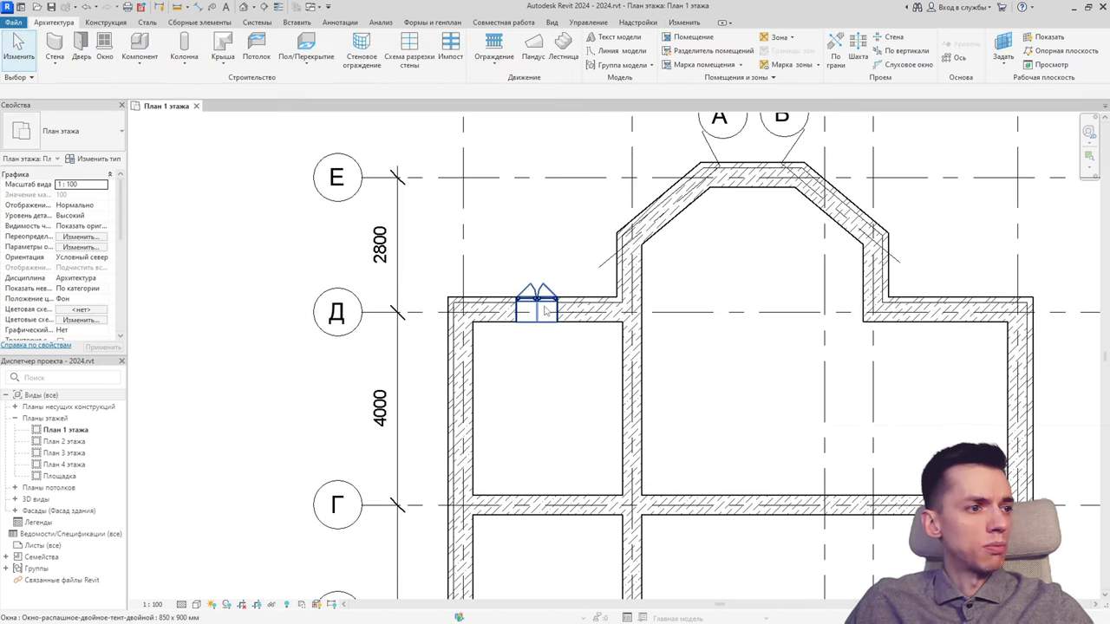
drag(544, 310, 507, 305)
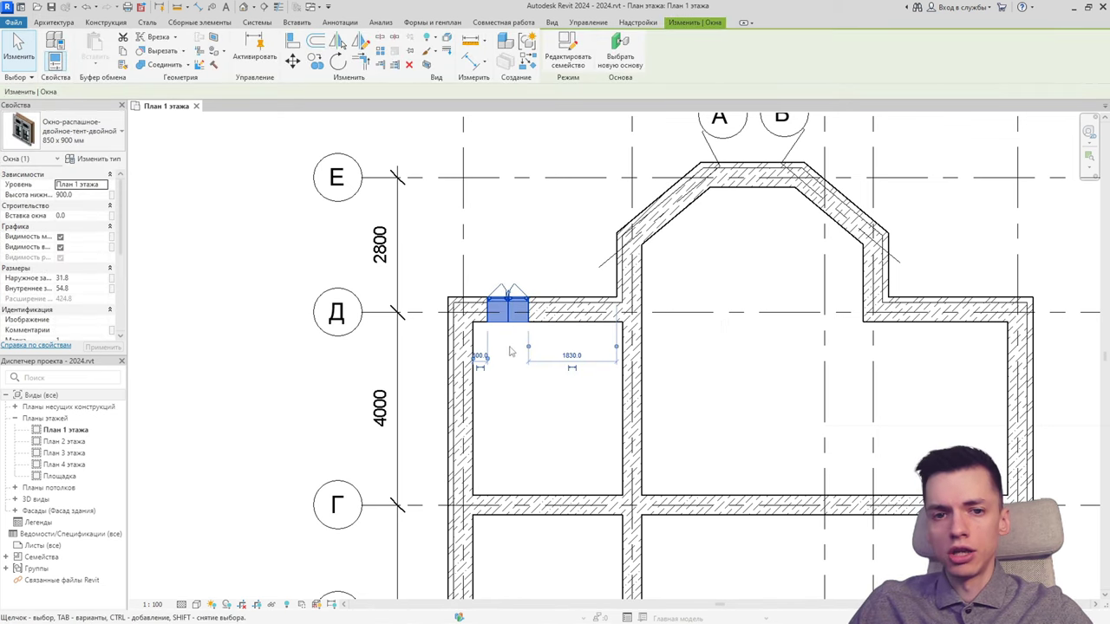
Read the window's offsets to the wall faces: about 300 left and 1950 right.
scroll(482, 358, up, 2)
scroll(482, 357, up, 3)
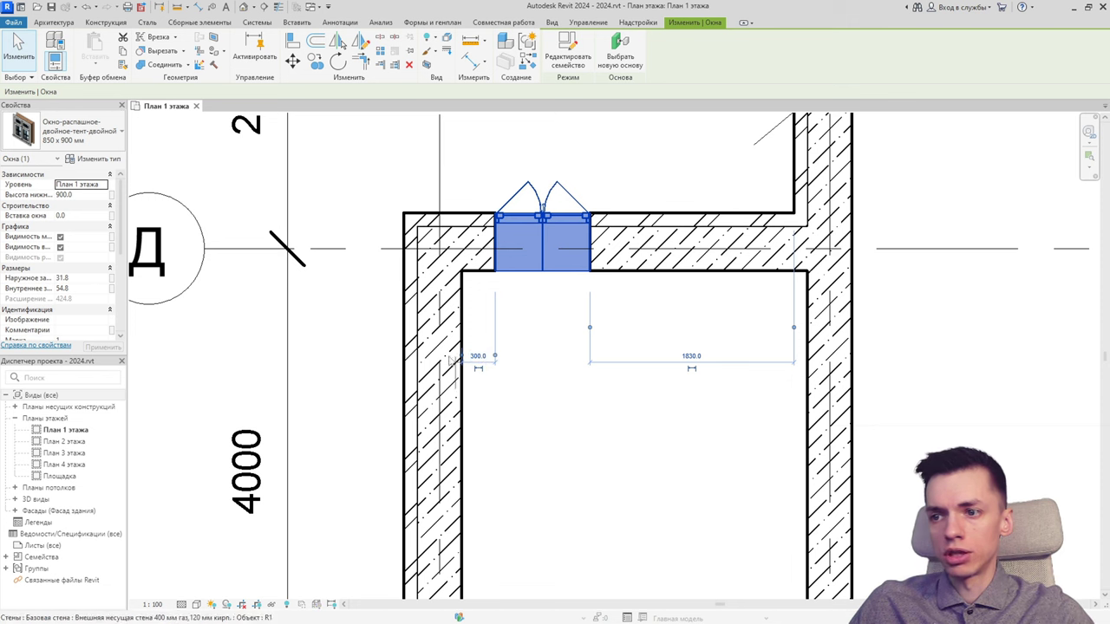
drag(466, 355, 405, 356)
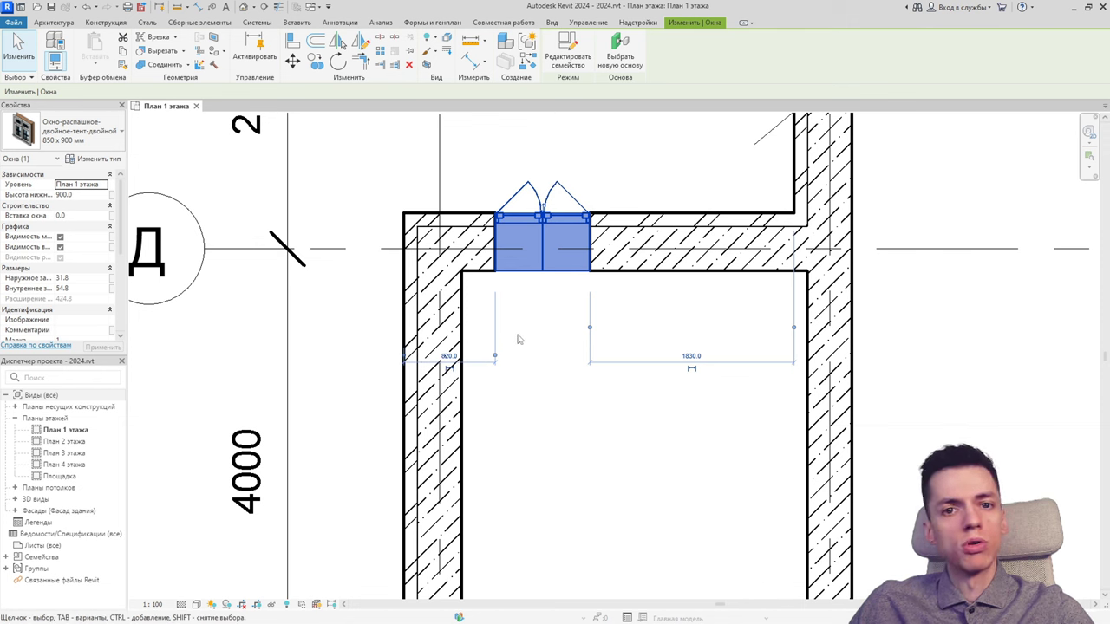
drag(793, 331, 809, 331)
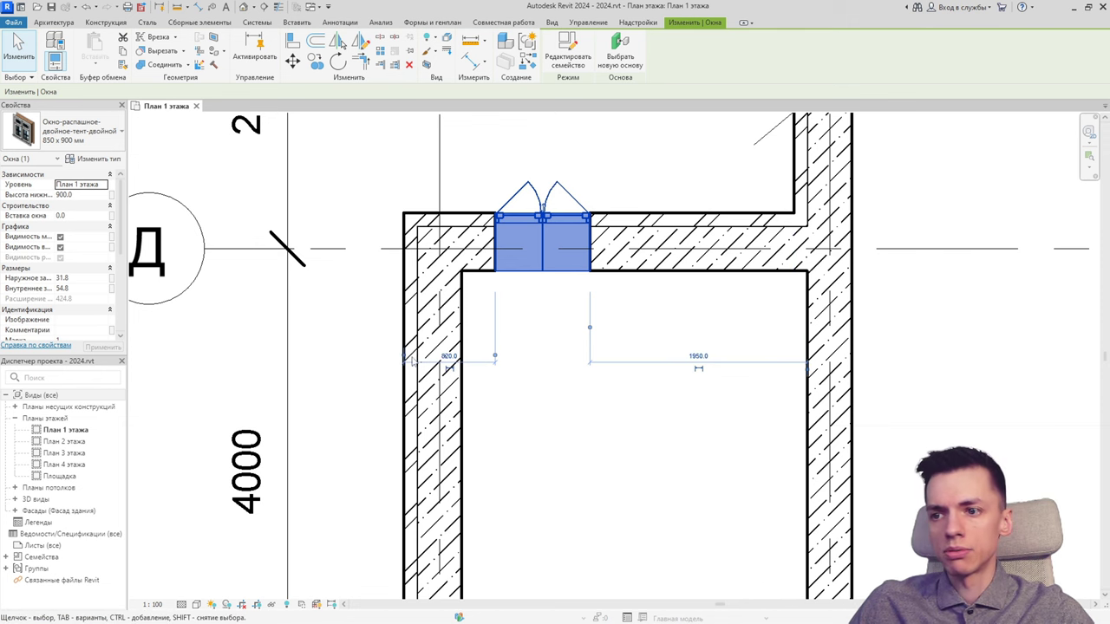
drag(405, 361, 463, 355)
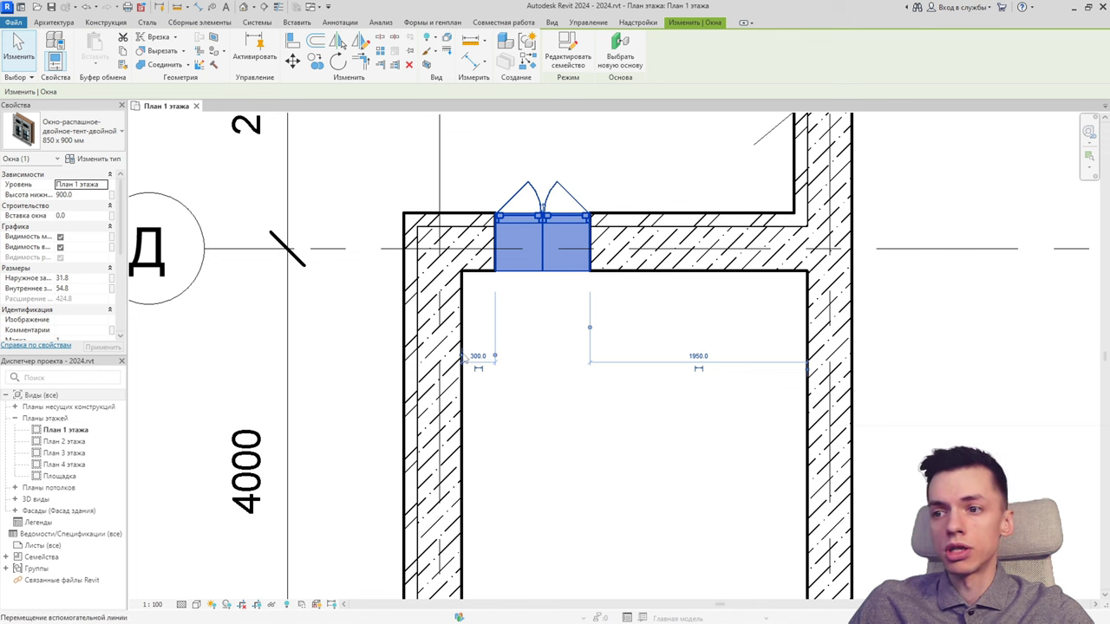
click(408, 355)
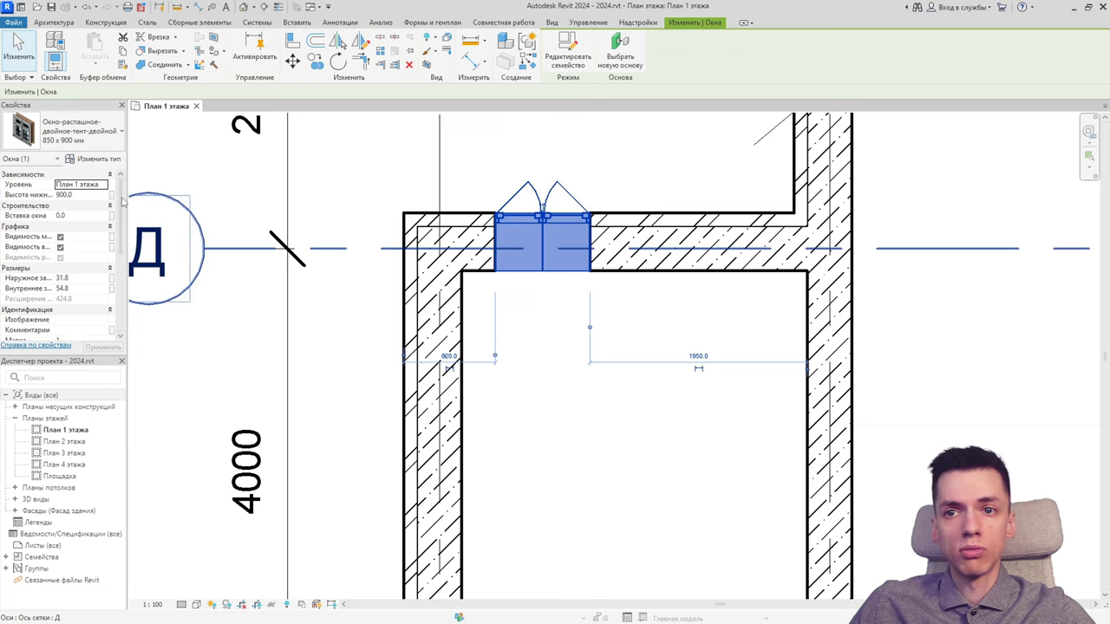
Set the window's Высота нижнего бруса (sill height) to 800.
scroll(123, 212, down, 1)
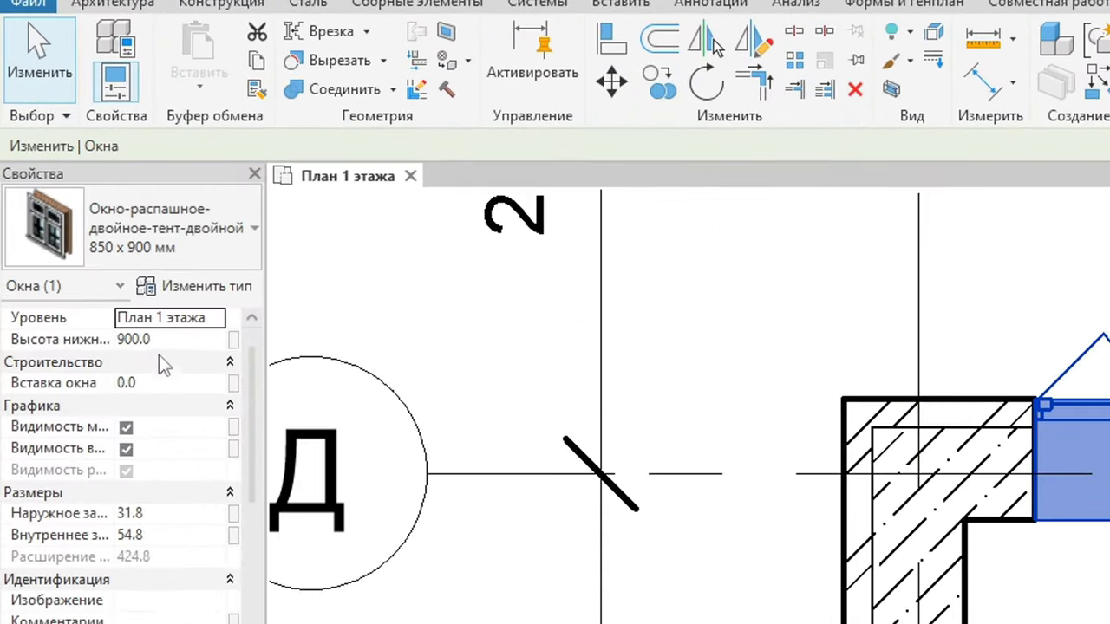
click(78, 185)
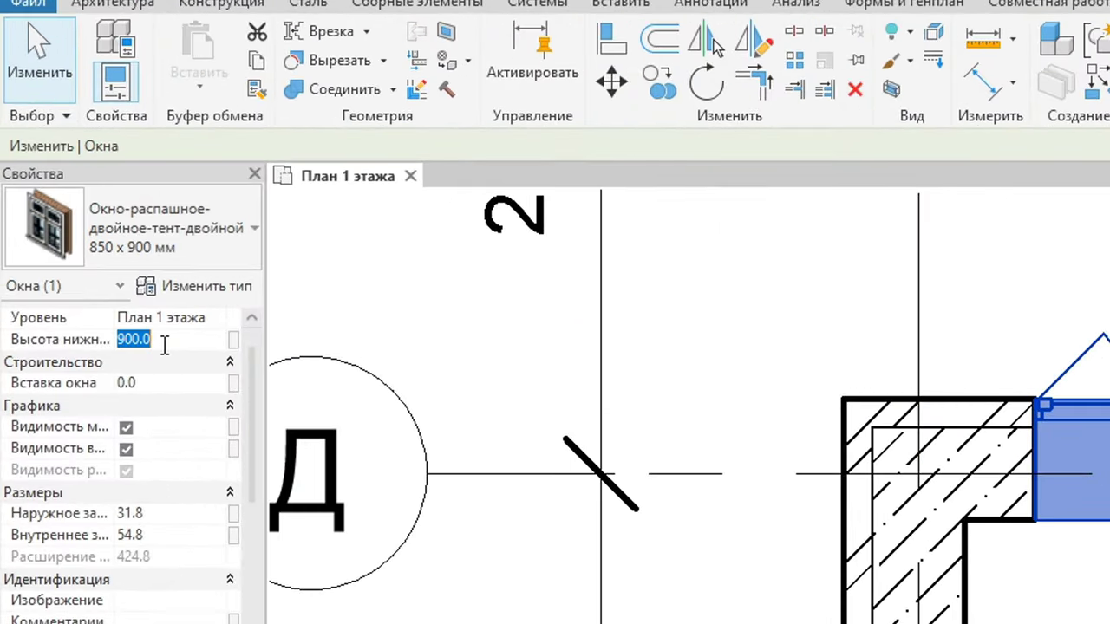
drag(266, 344, 431, 344)
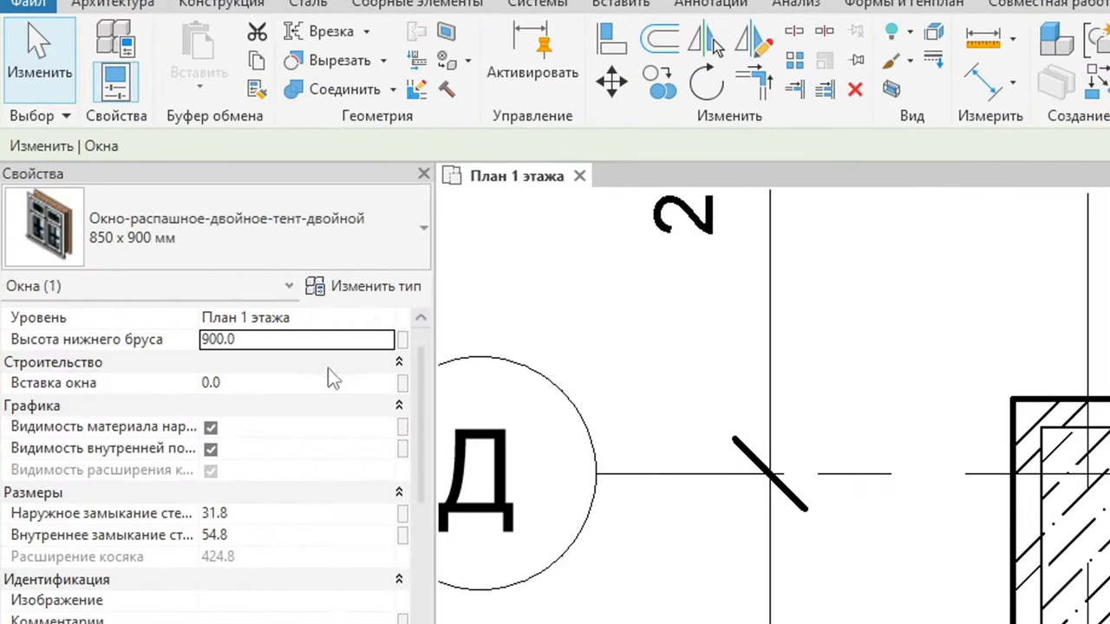
double_click(252, 343)
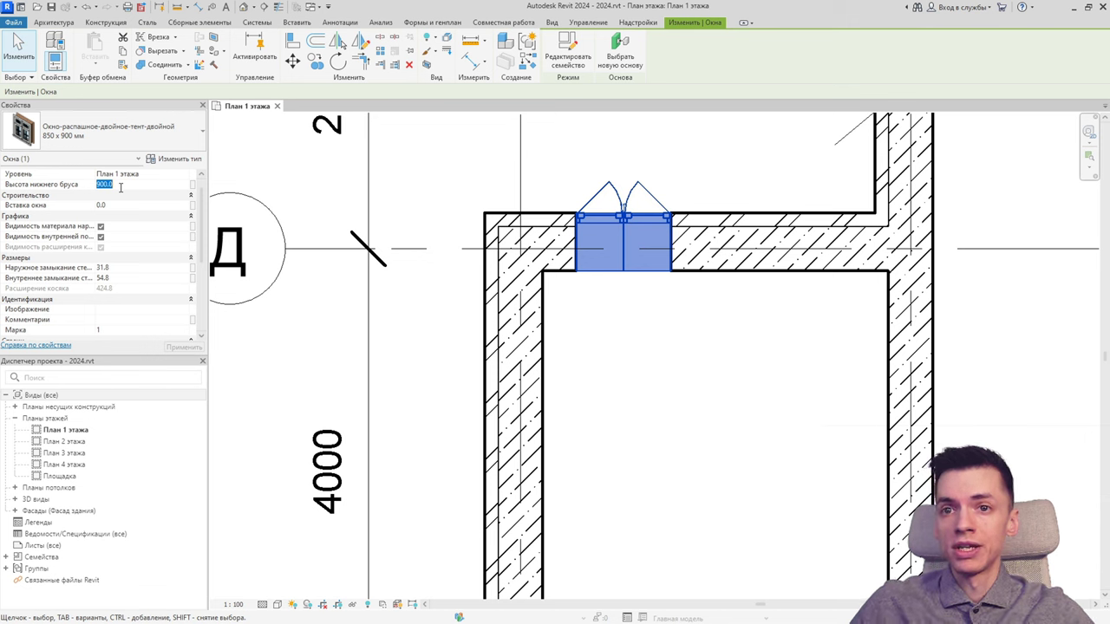
text(800)
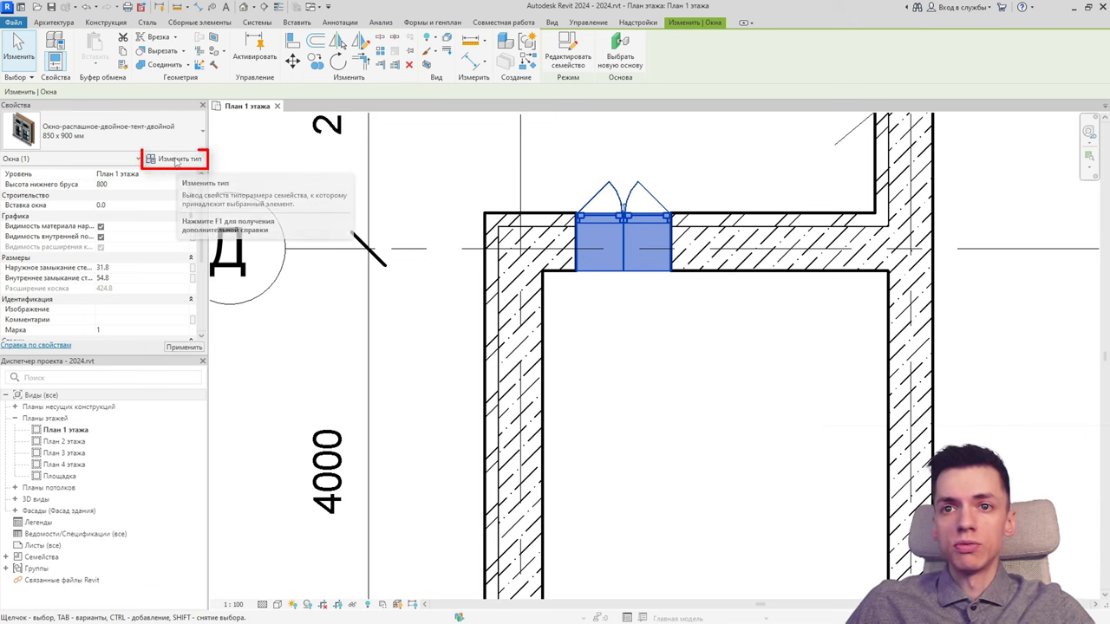
Duplicate the 850 x 900 мм window type as a new type named 900x1200.
click(176, 159)
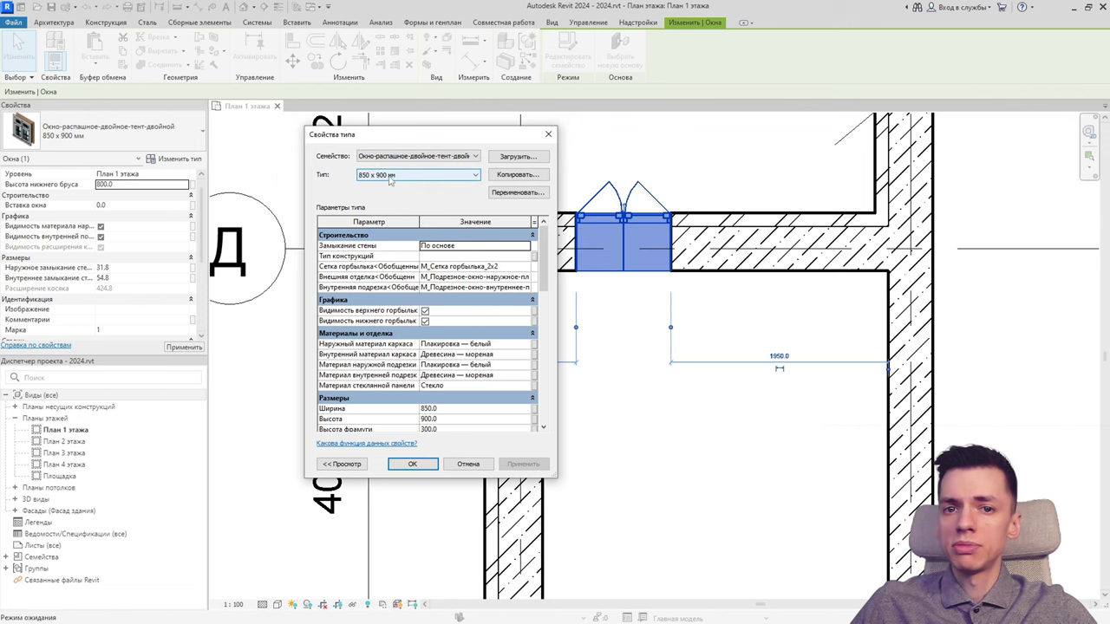
click(512, 174)
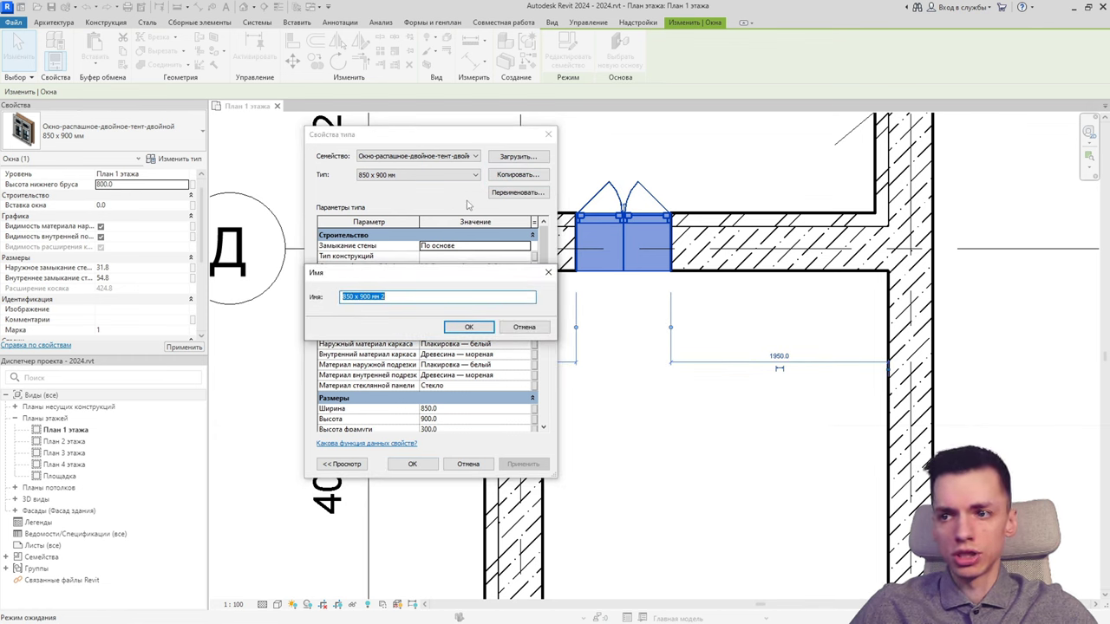
text(900)
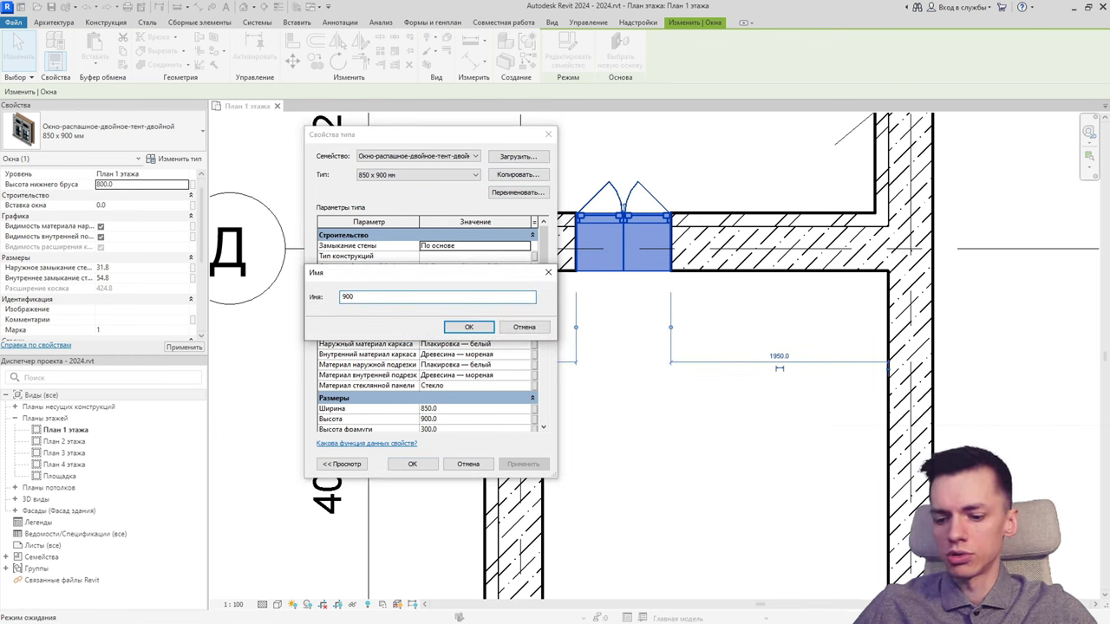
text(x)
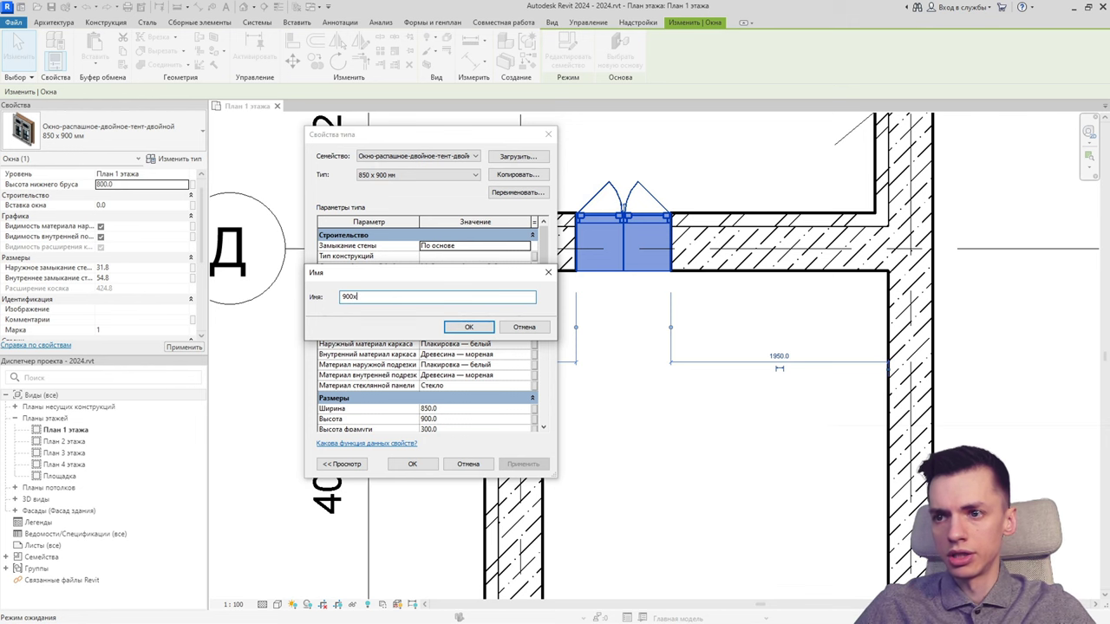
text(1200)
click(469, 327)
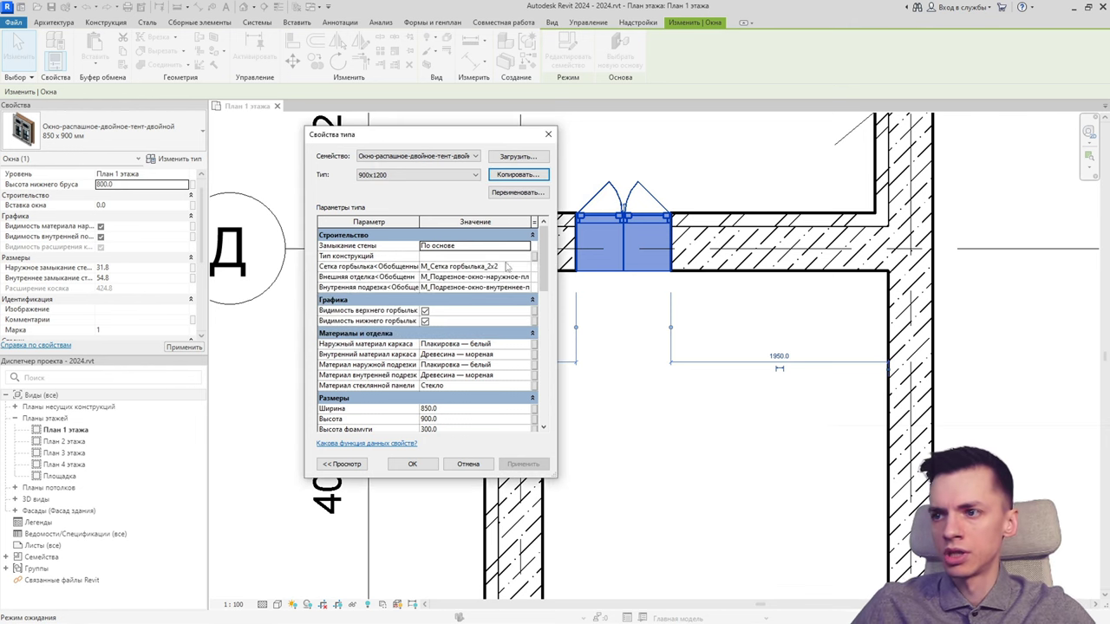
scroll(546, 269, down, 3)
click(455, 299)
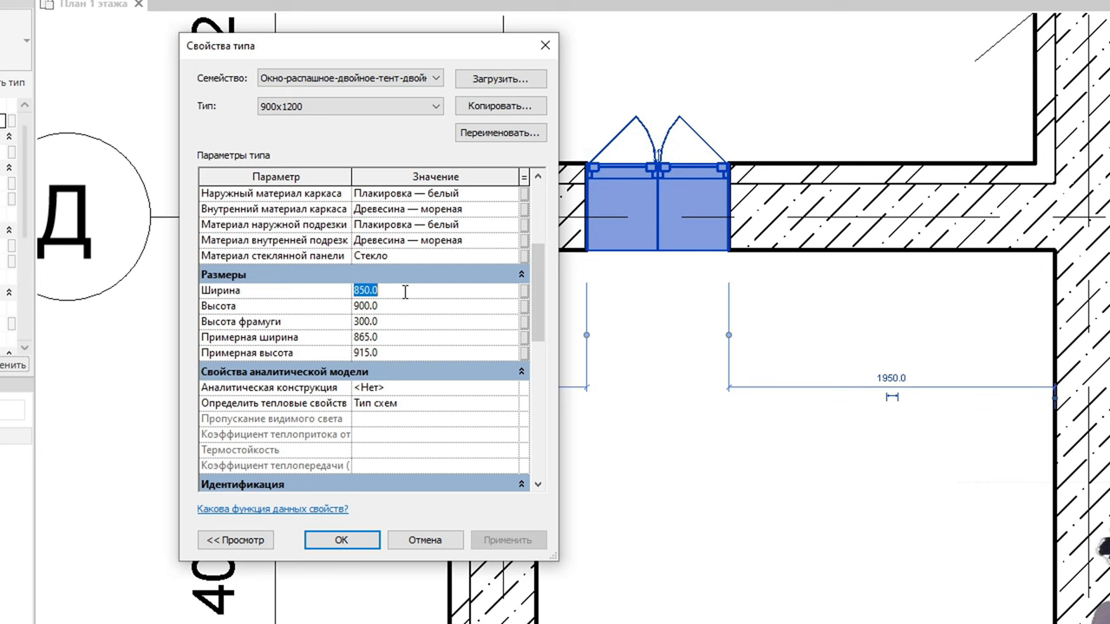
Give the 900x1200 type Ширина 900 and Высота 1200 and apply it.
text(900)
click(412, 307)
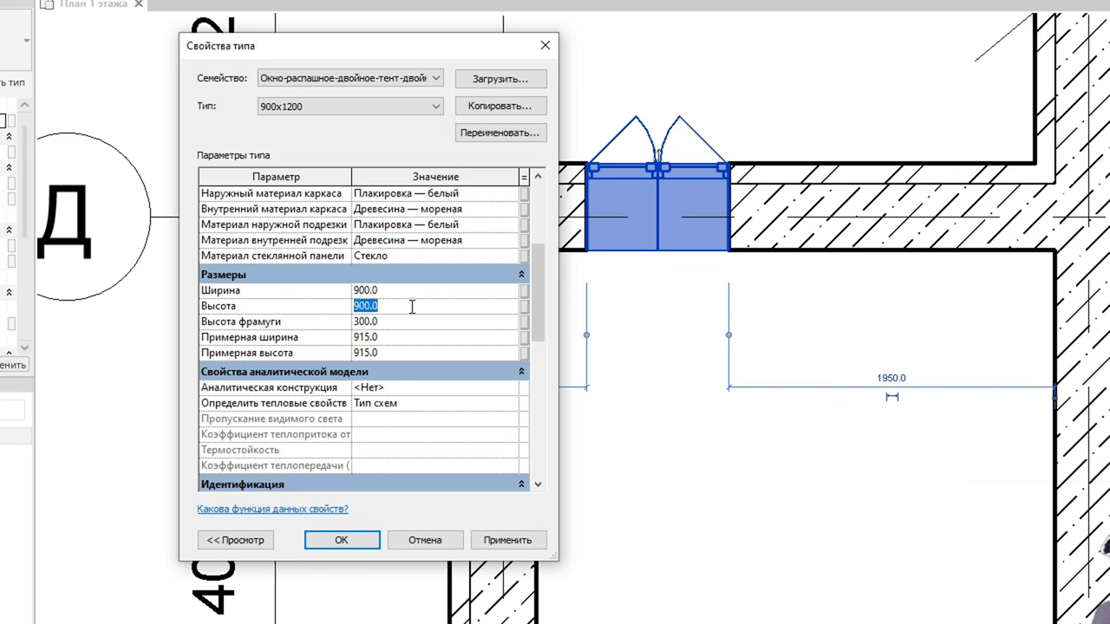
text(1200)
click(409, 337)
click(402, 353)
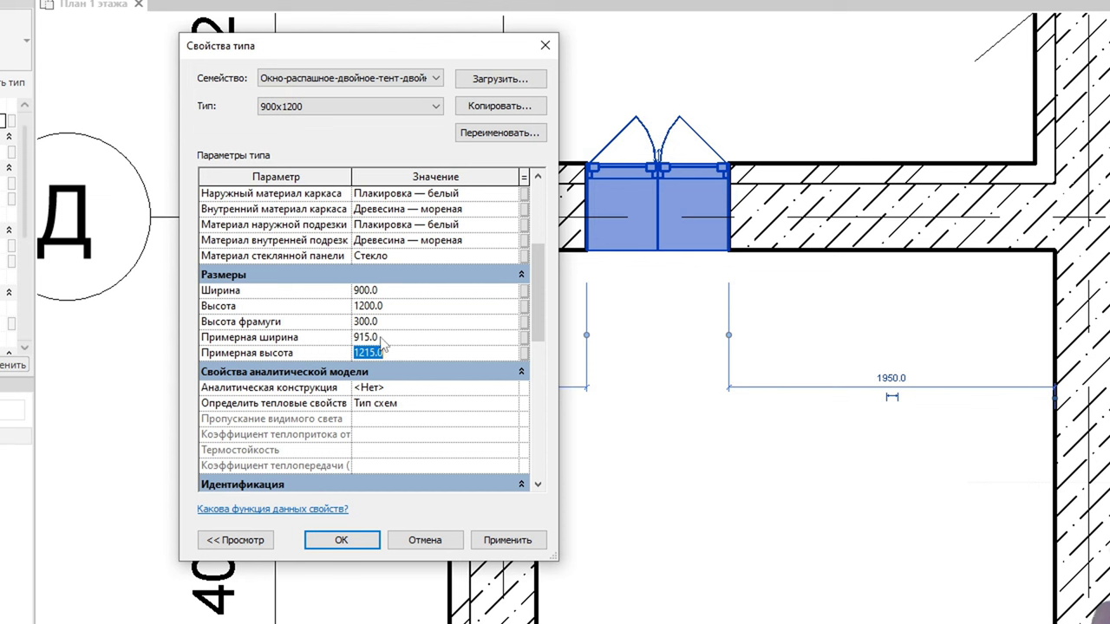
click(340, 540)
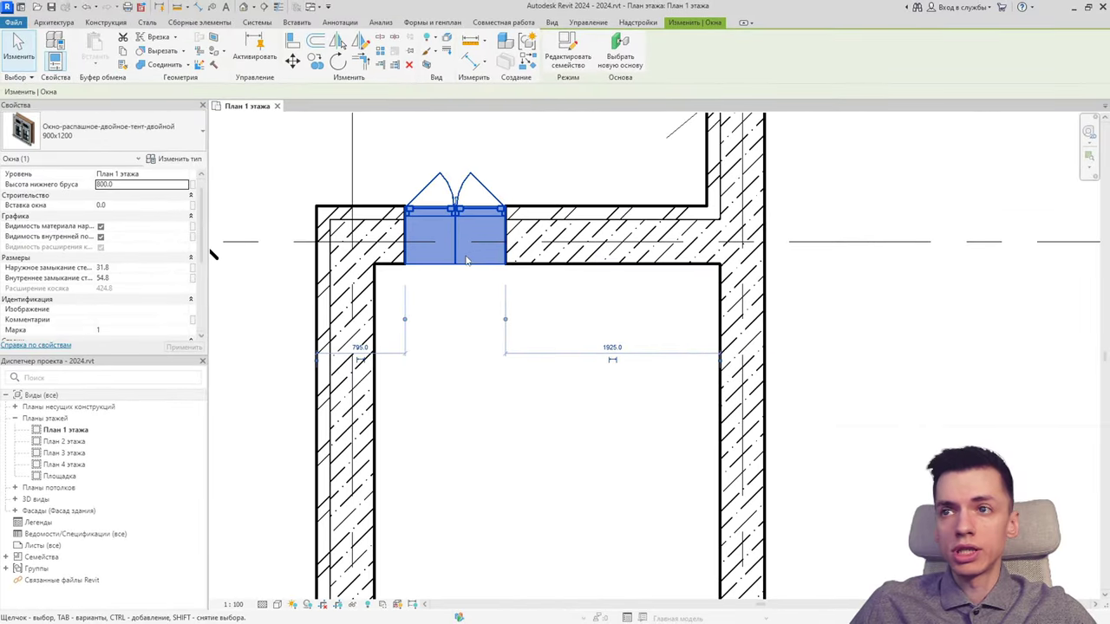
Copy the 900x1200 window into the wall beside the bay.
scroll(451, 267, down, 2)
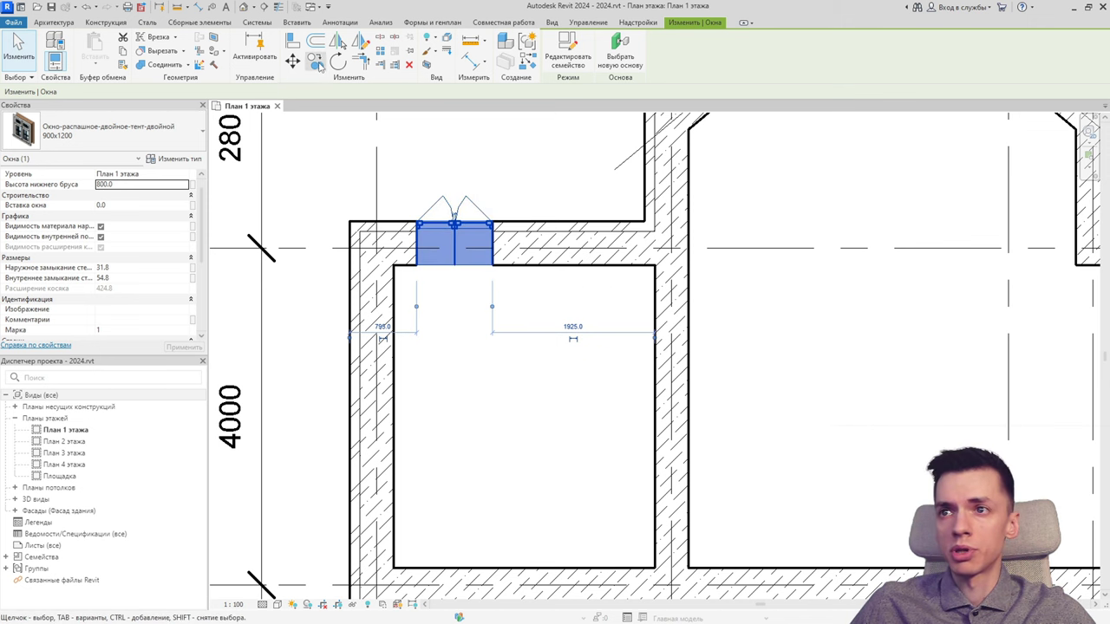
click(316, 62)
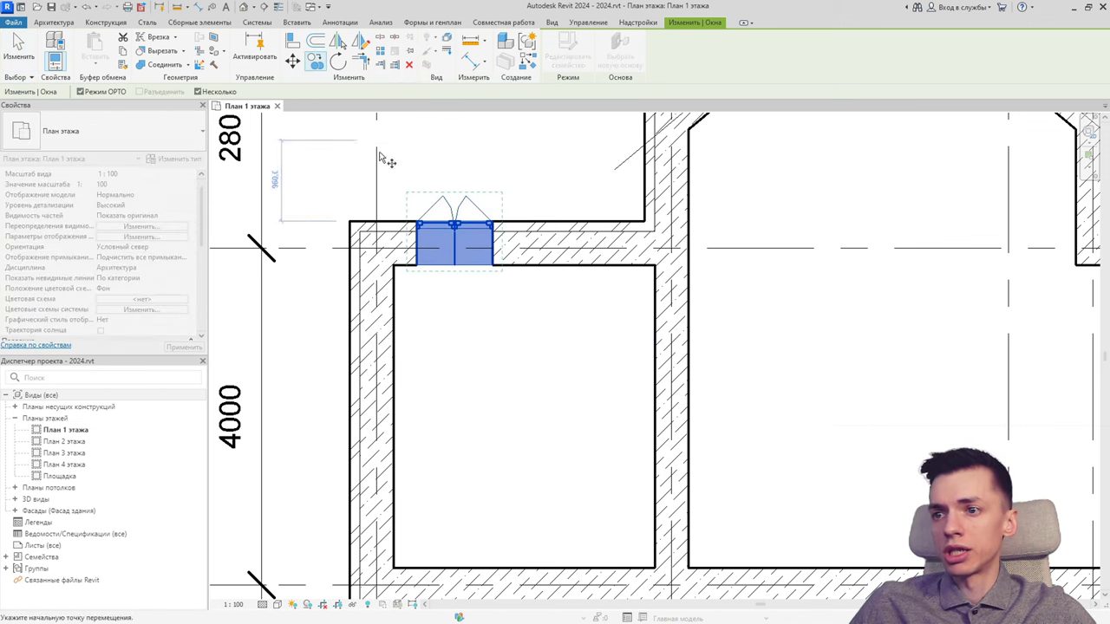
middle_drag(418, 230, 403, 256)
scroll(403, 256, up, 1)
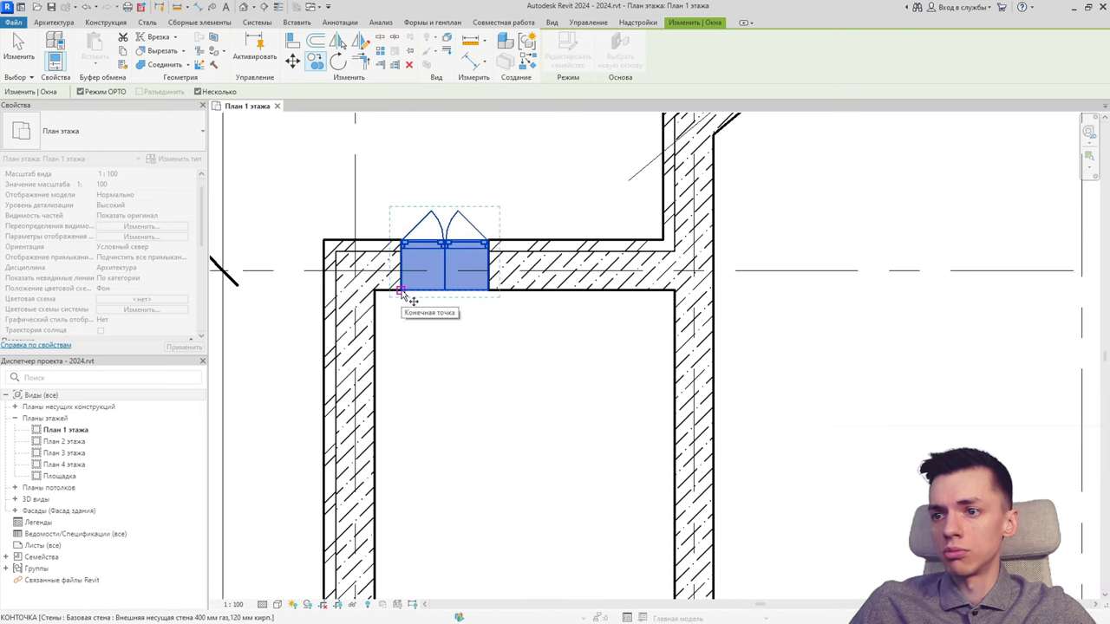
scroll(408, 295, down, 2)
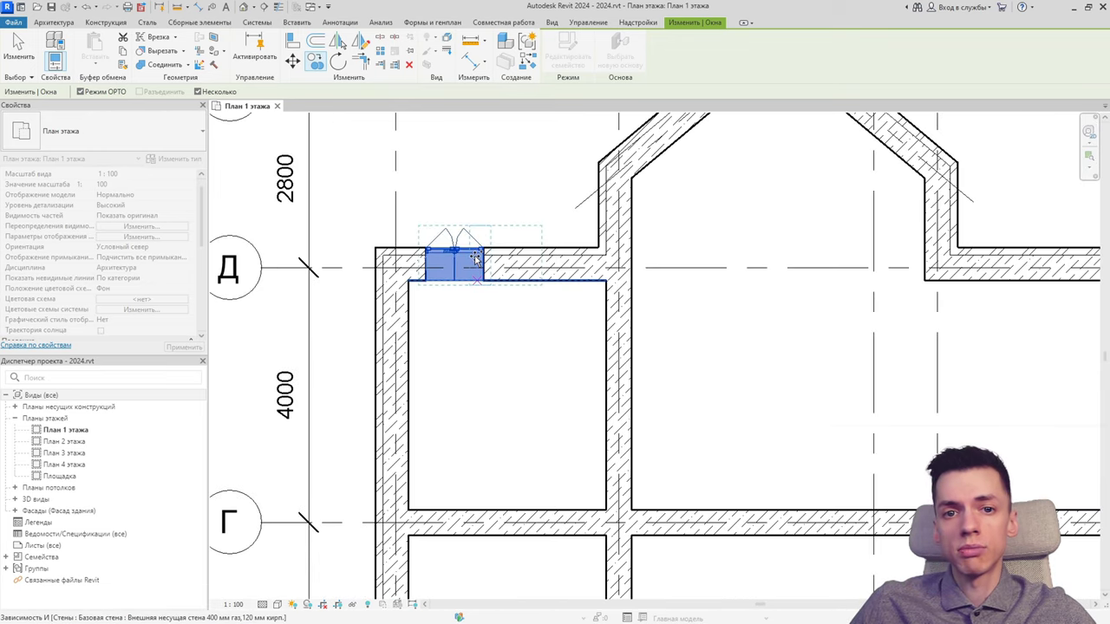
click(475, 258)
scroll(475, 258, down, 3)
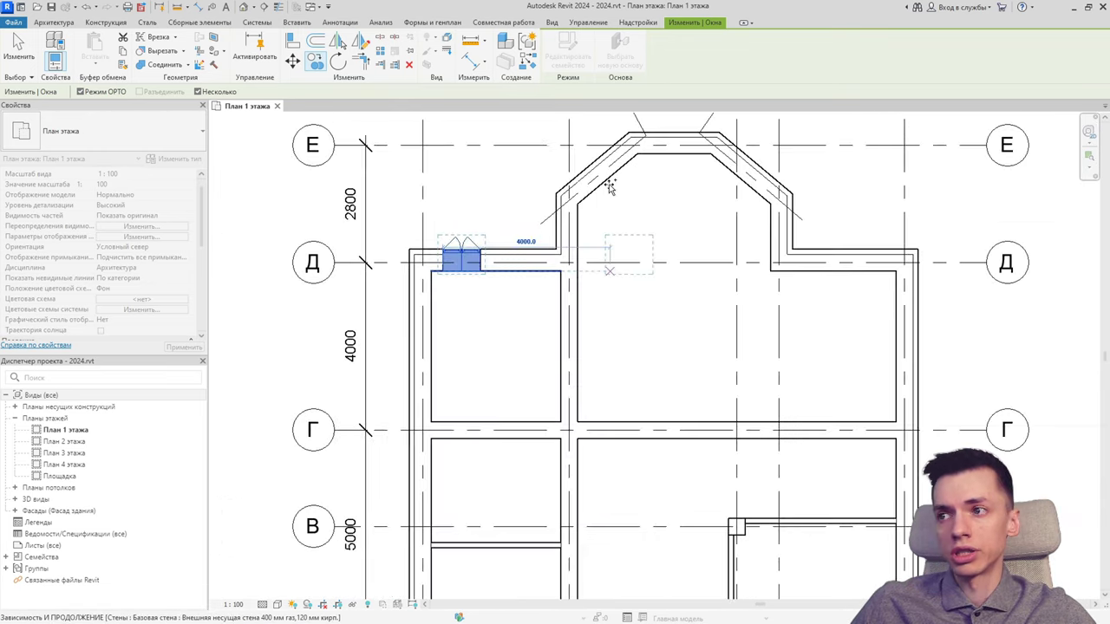
scroll(512, 234, up, 1)
middle_drag(546, 192, 507, 234)
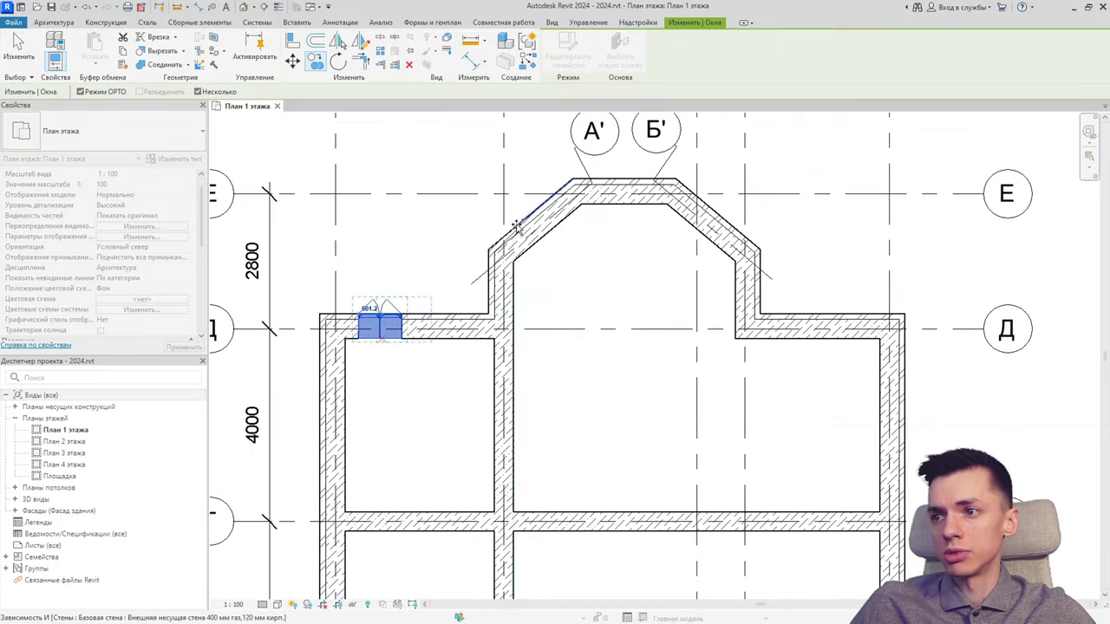
click(515, 230)
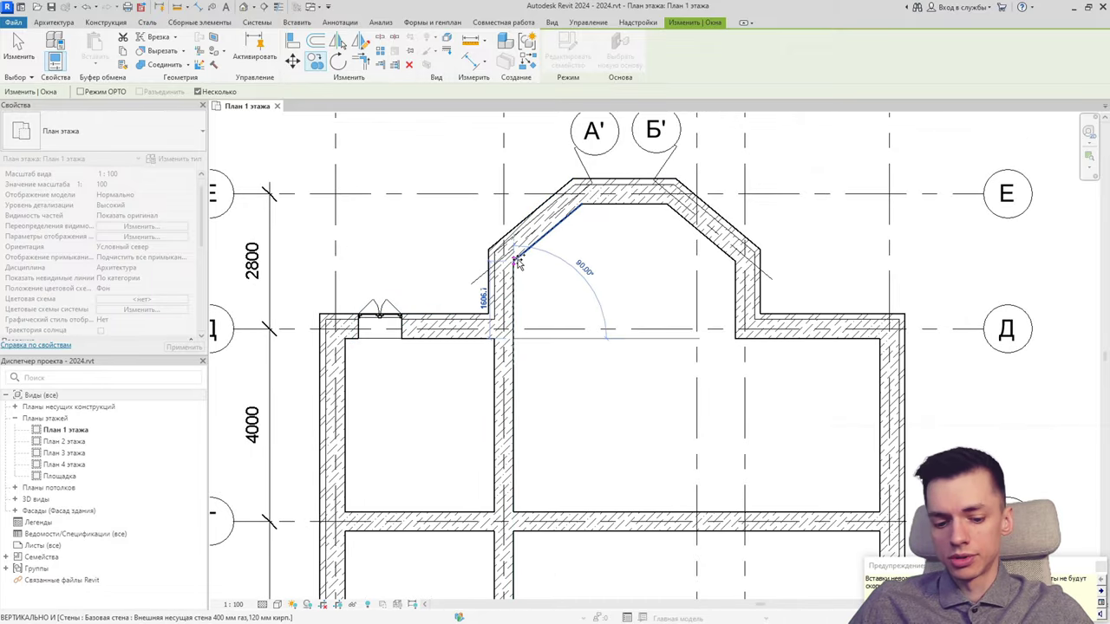
key(Escape)
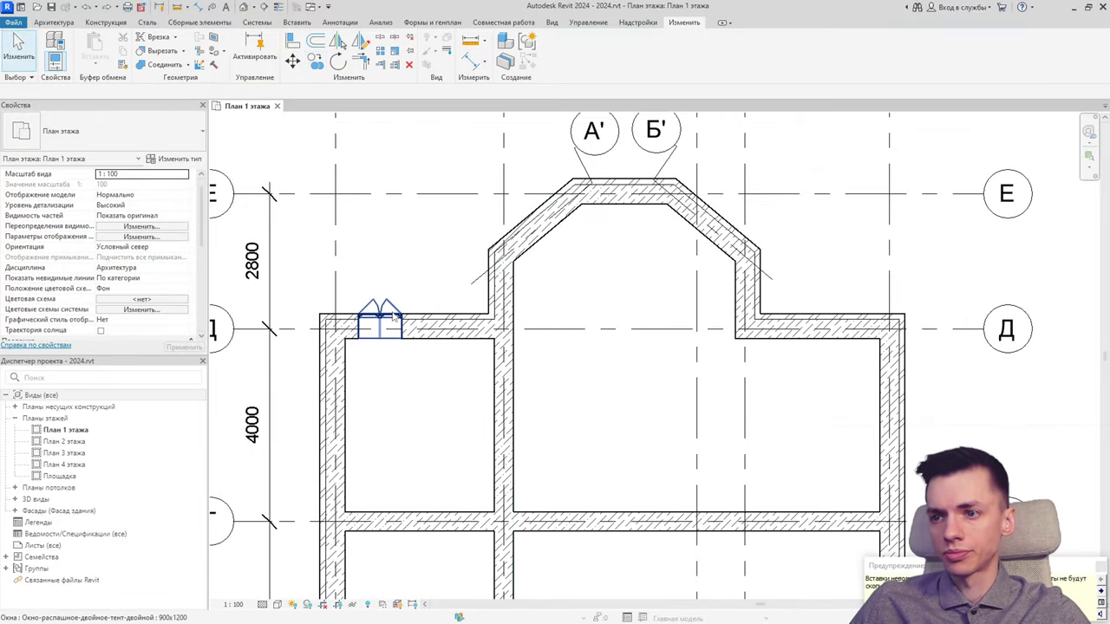
Copy the left Д-wall window into the right-hand axis Д wall.
click(388, 329)
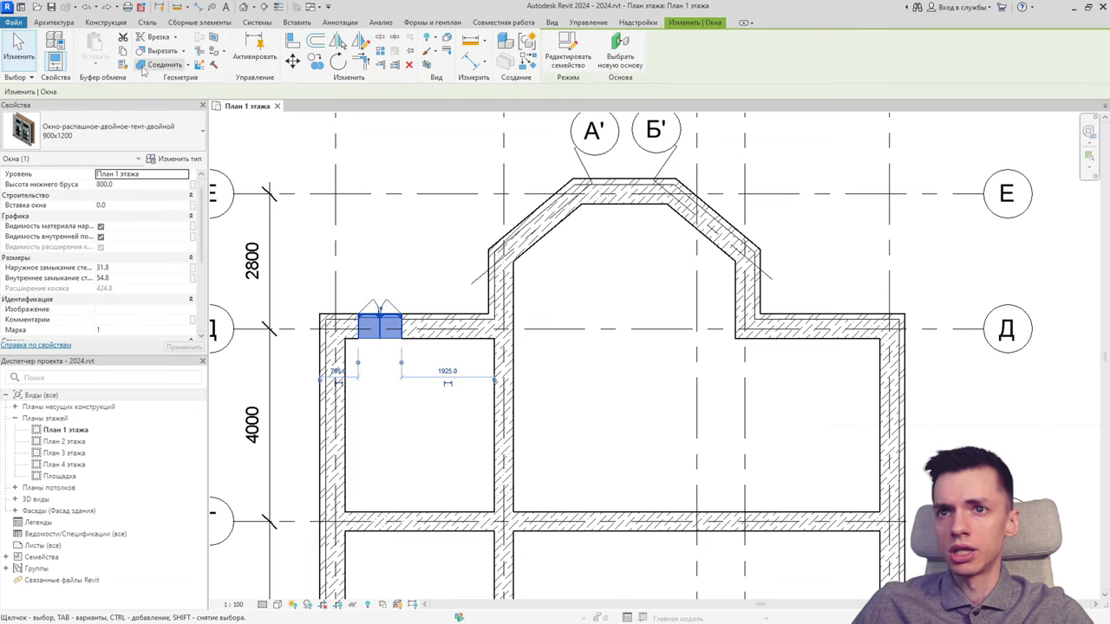
click(314, 61)
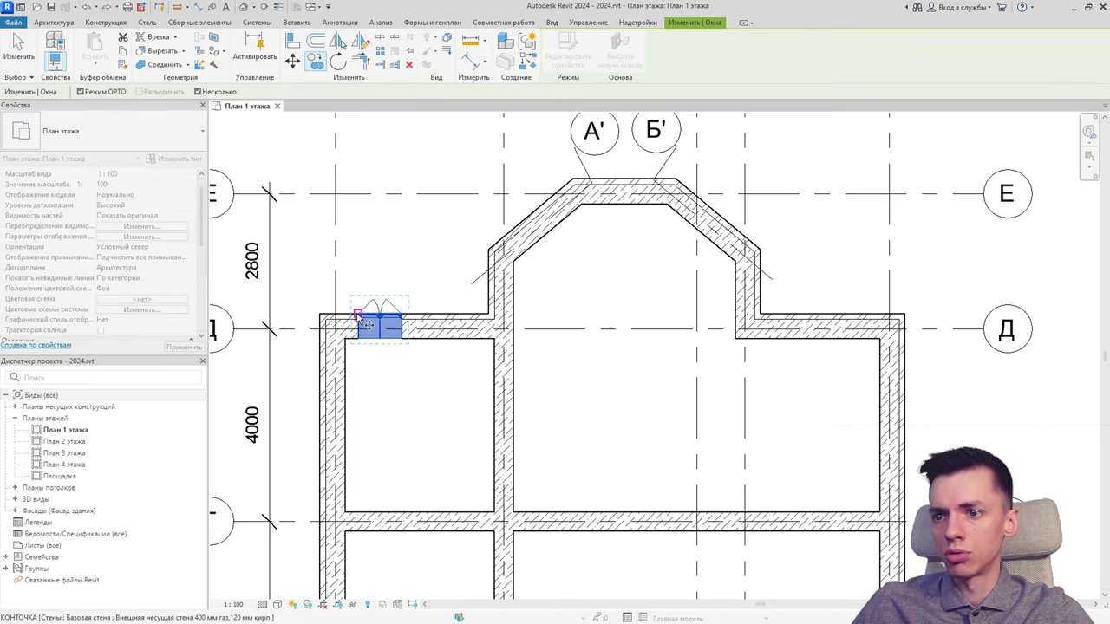
click(364, 317)
middle_drag(834, 319, 542, 293)
click(518, 296)
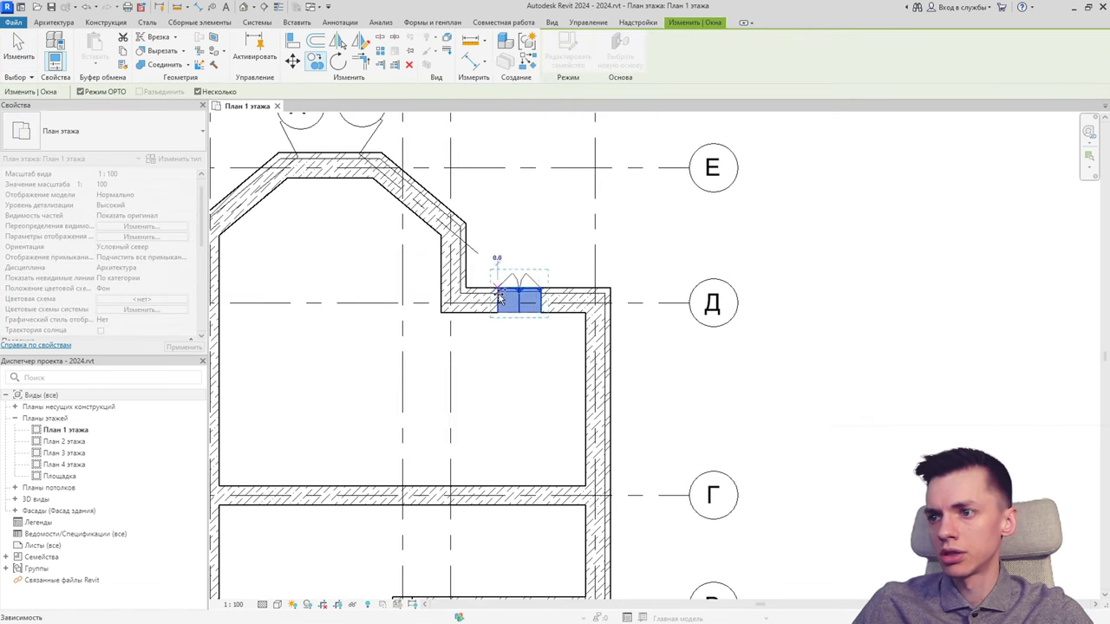
scroll(518, 296, down, 1)
middle_drag(518, 355, 503, 228)
scroll(557, 376, down, 2)
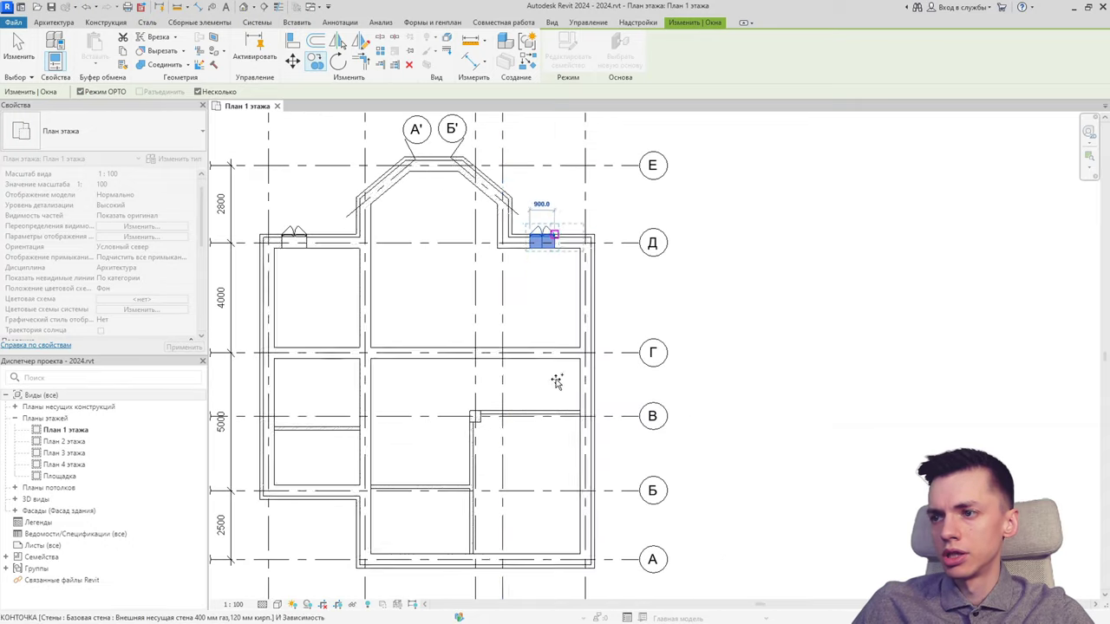
key(Escape)
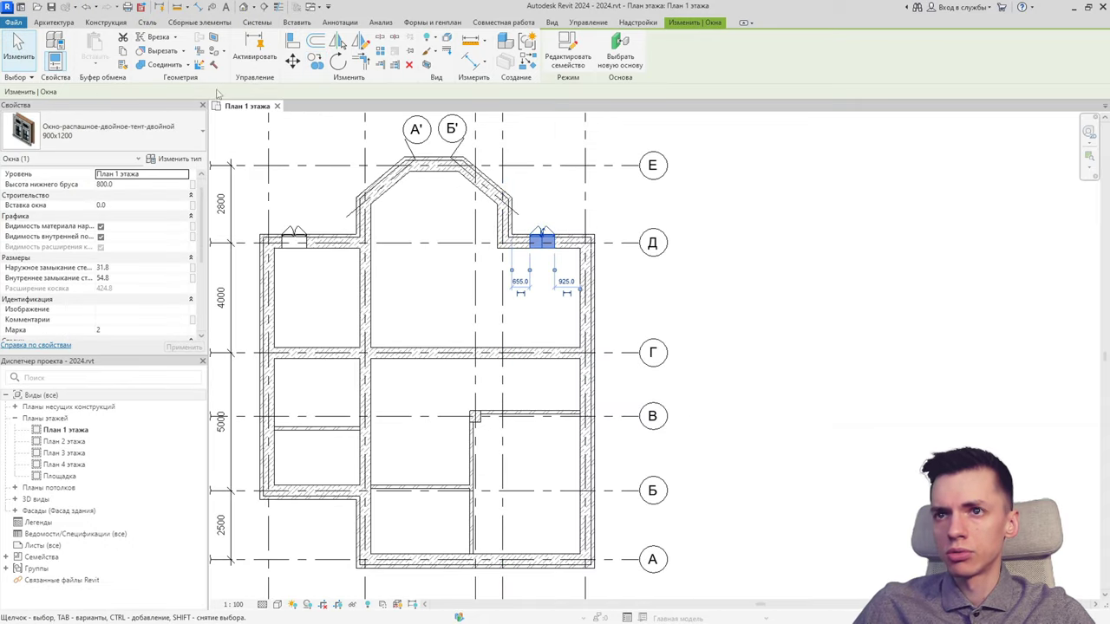
Place an 850 x 900 mm double casement window in the top bay wall.
click(56, 23)
click(104, 48)
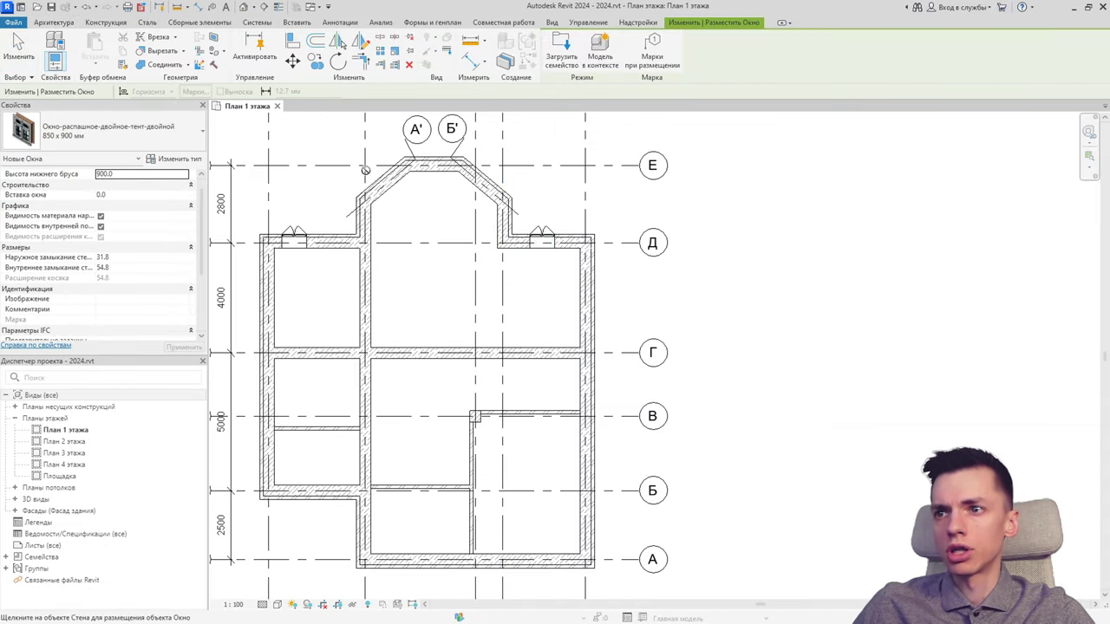
scroll(373, 175, up, 1)
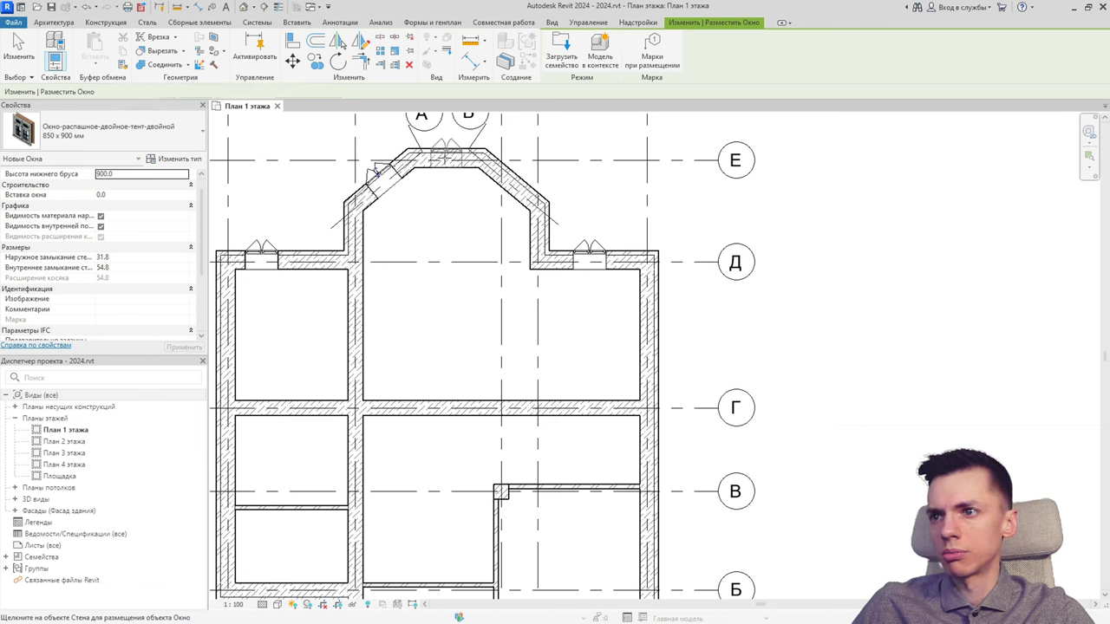
click(442, 158)
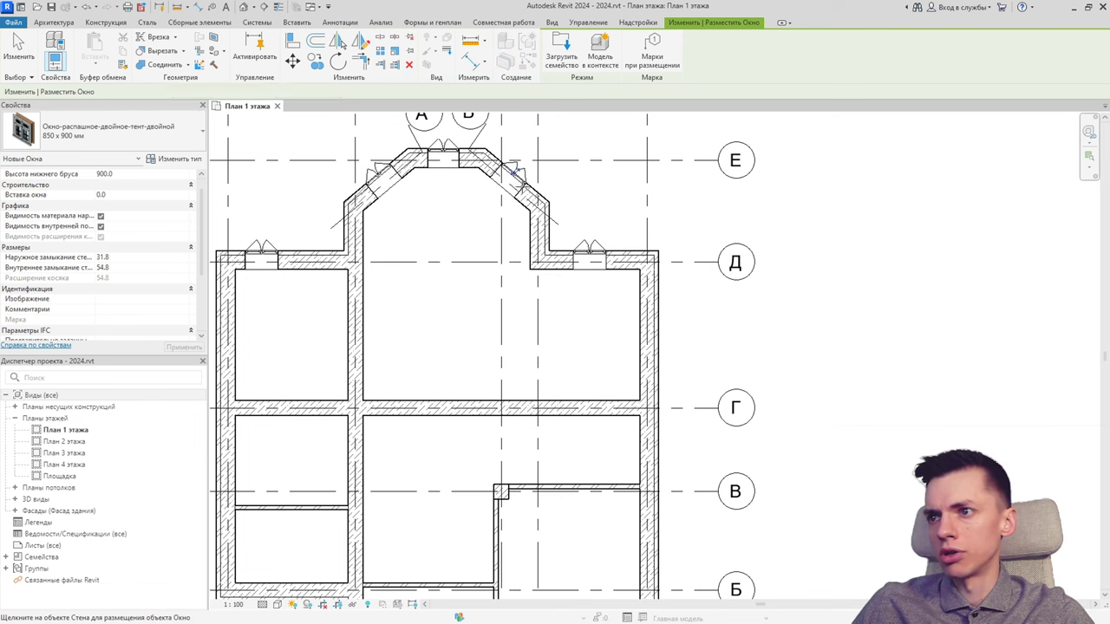
Place windows in the left wall between axes Г–В and Д–Г.
middle_drag(515, 174, 459, 130)
scroll(459, 130, down, 1)
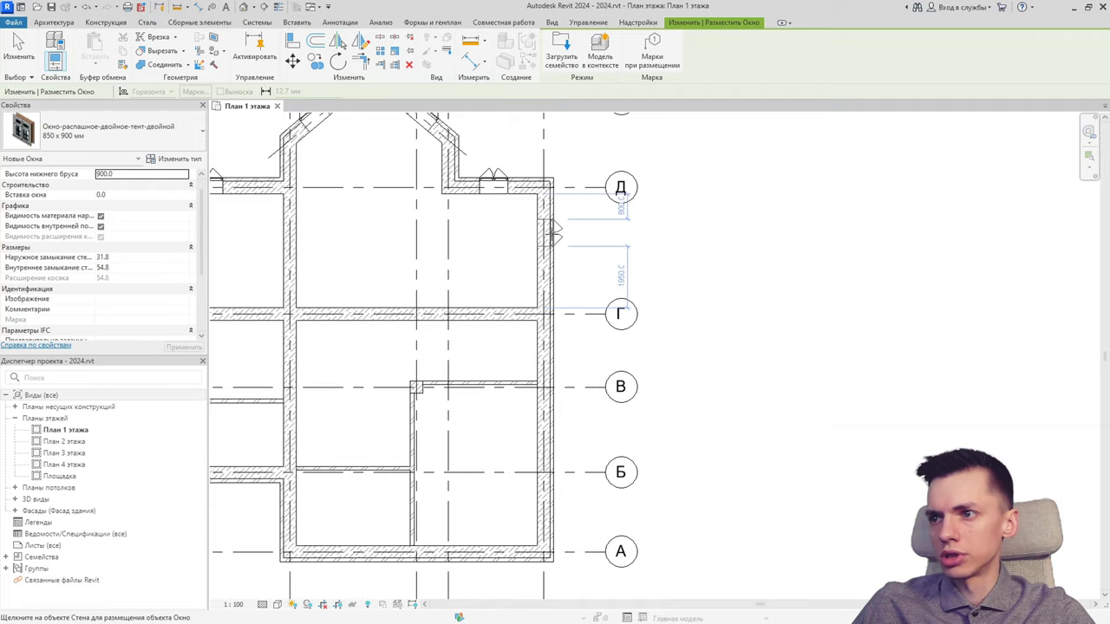
middle_drag(522, 322, 520, 237)
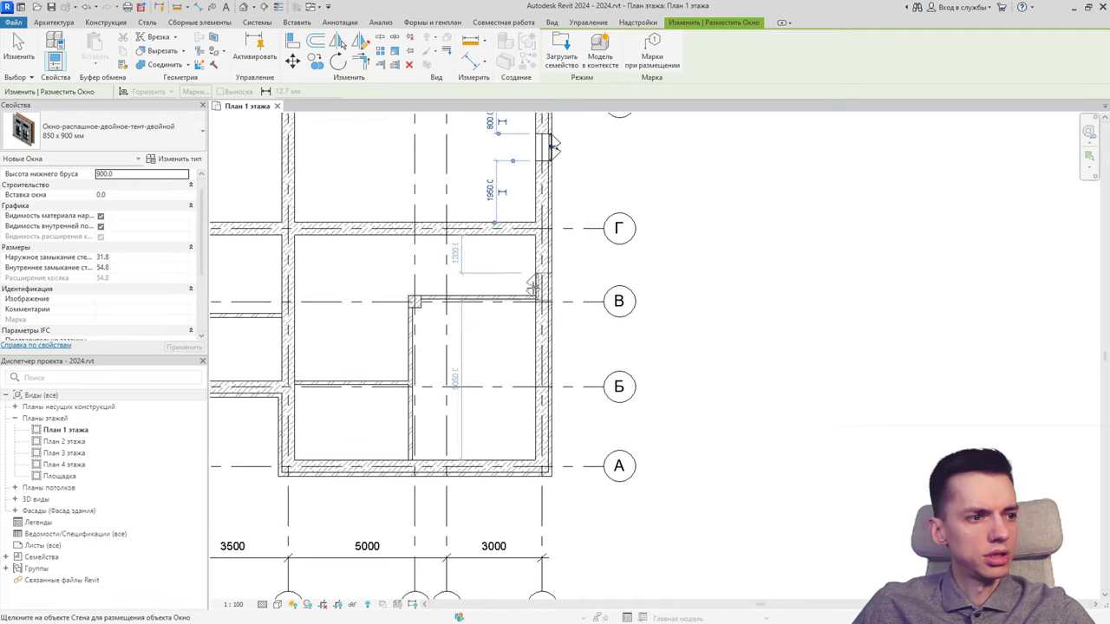
middle_drag(482, 421, 486, 369)
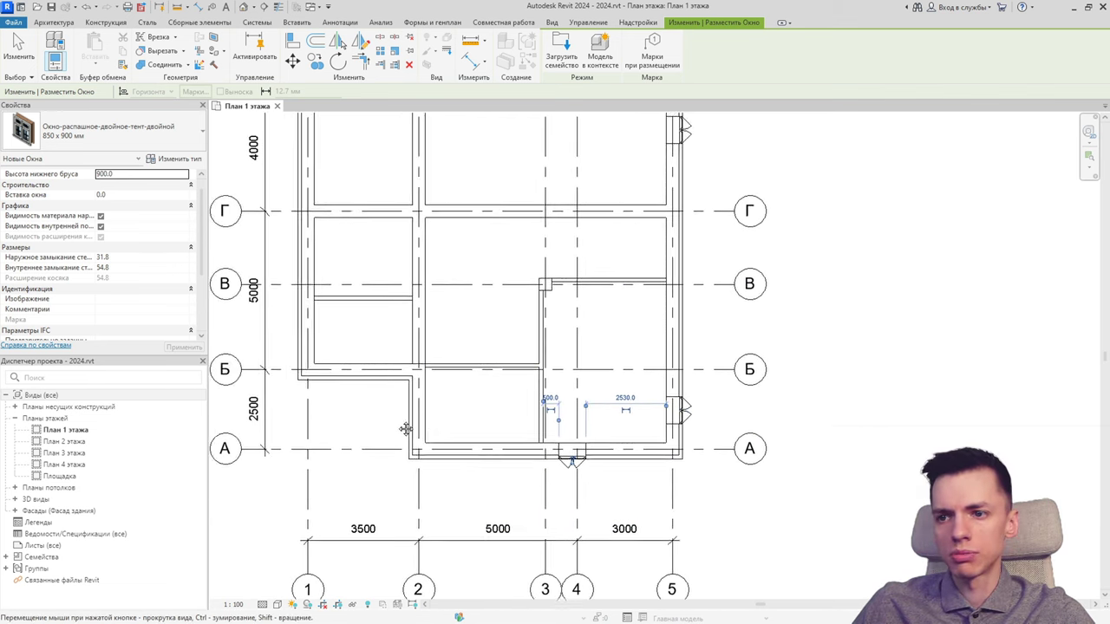
middle_drag(262, 398, 393, 435)
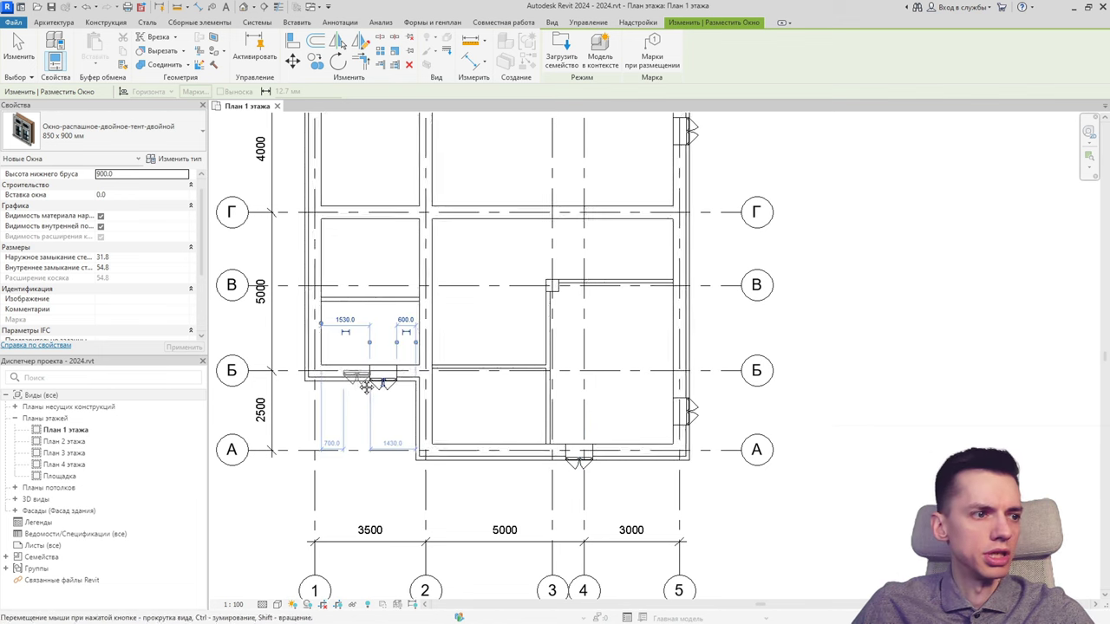
middle_drag(351, 379, 372, 403)
click(327, 264)
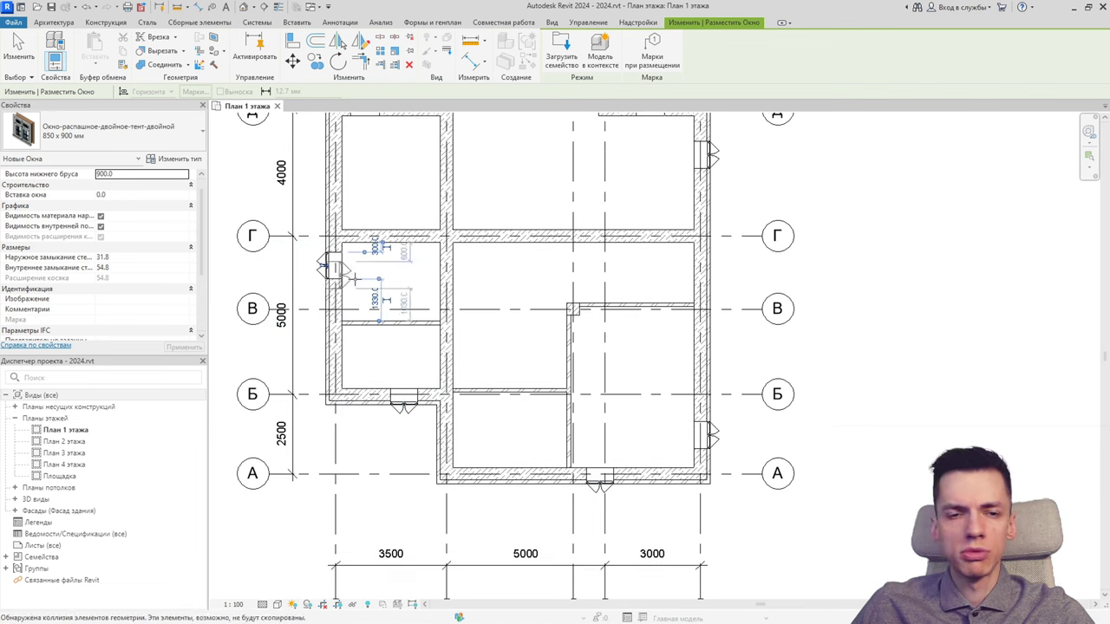
middle_drag(325, 169, 330, 223)
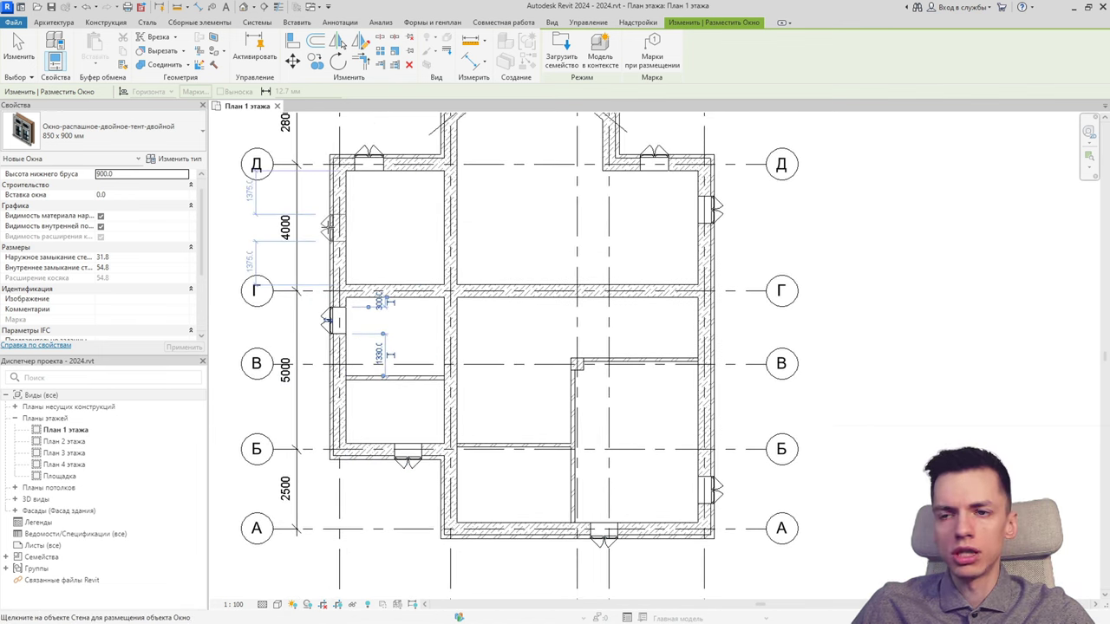
click(327, 227)
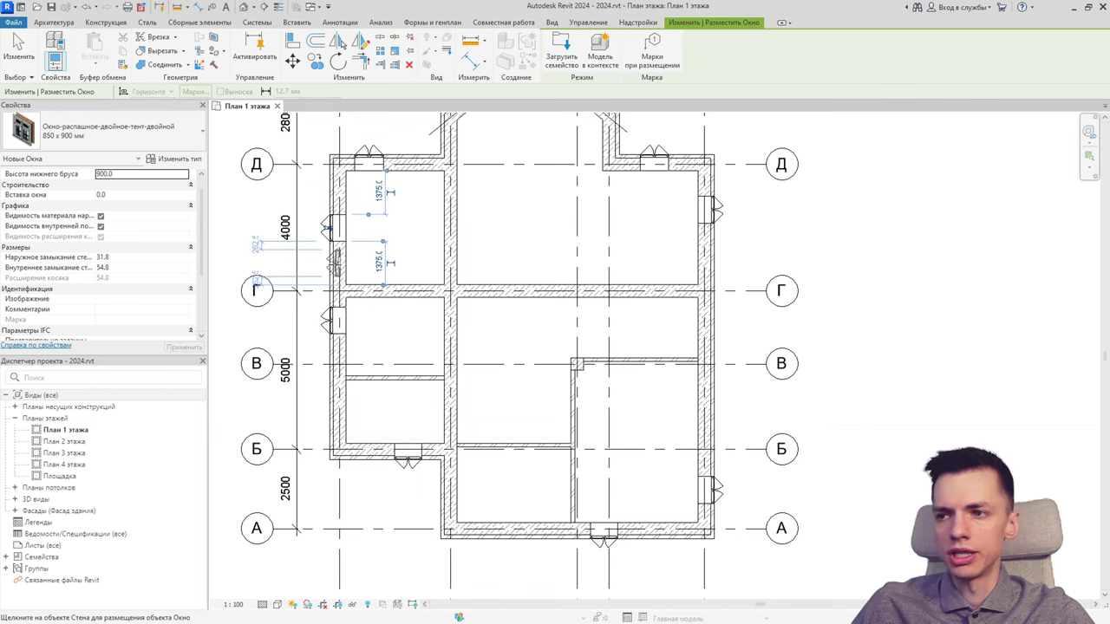
mouse_move(409, 251)
middle_down()
mouse_move(408, 272)
mouse_move(443, 310)
middle_up()
key(Escape)
key(Escape)
Select the windows at axis Д, the top bay, axis А and axis Б together.
click(538, 276)
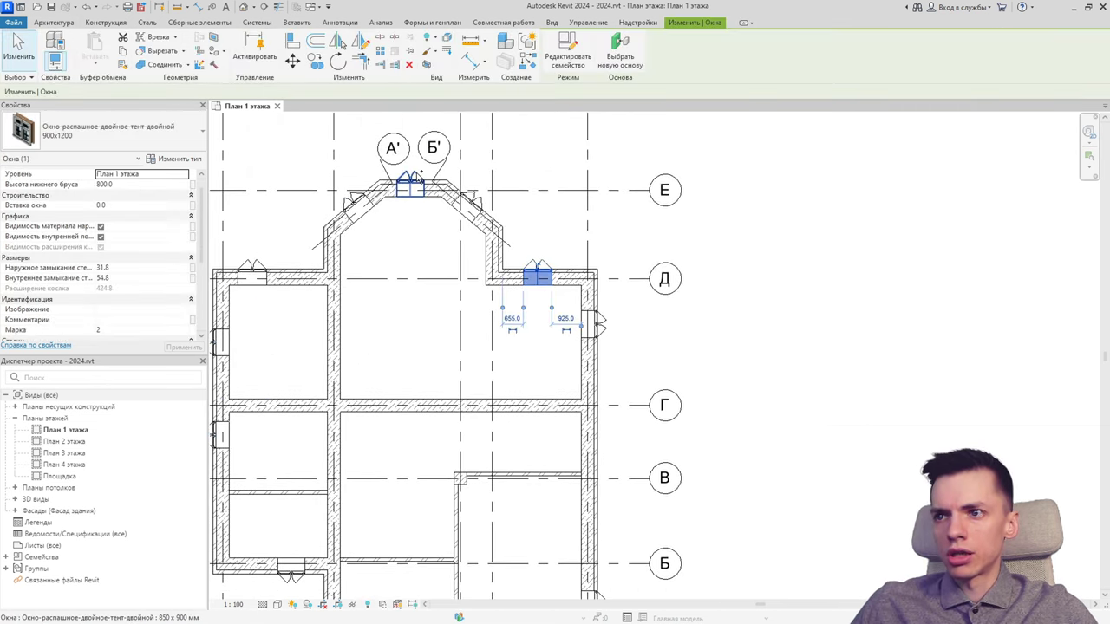
ctrl+click(410, 187)
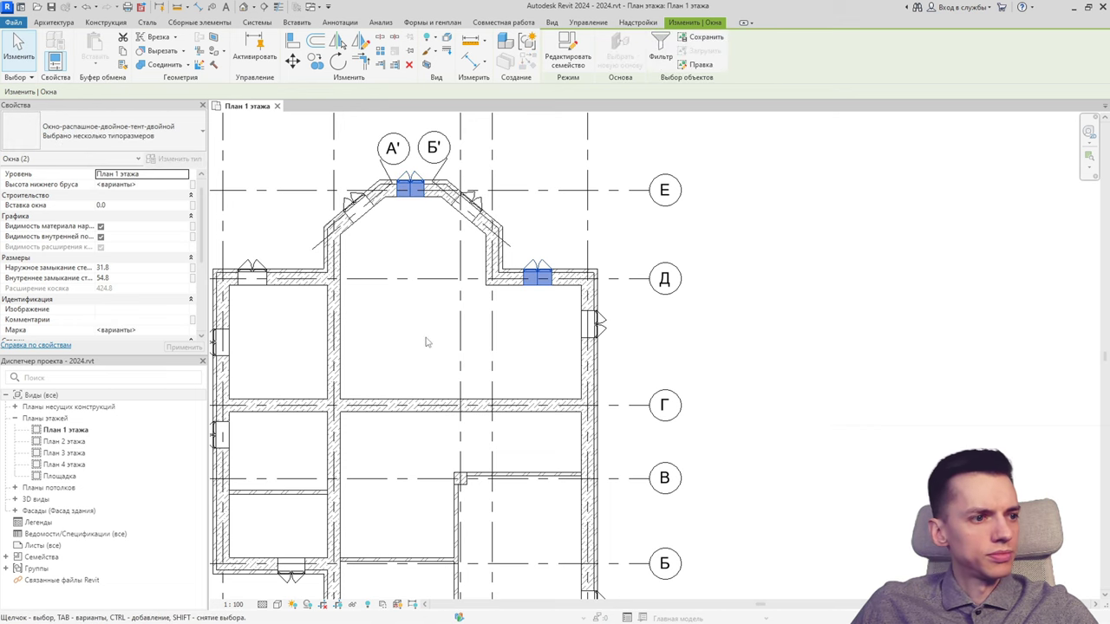
middle_drag(425, 342, 425, 266)
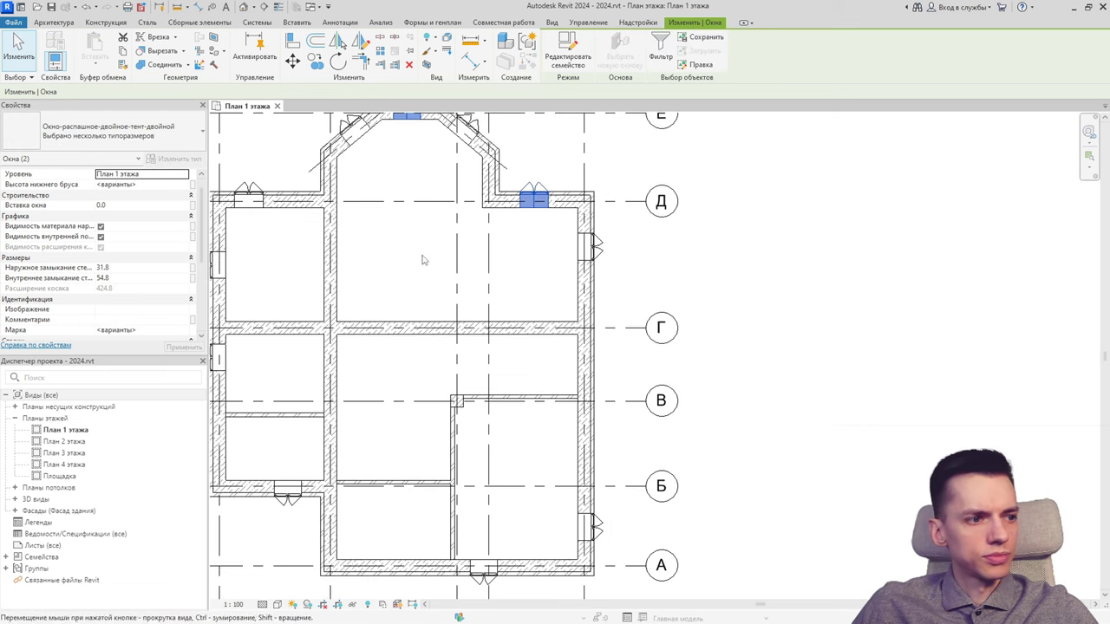
ctrl+click(490, 570)
middle_drag(453, 490, 478, 441)
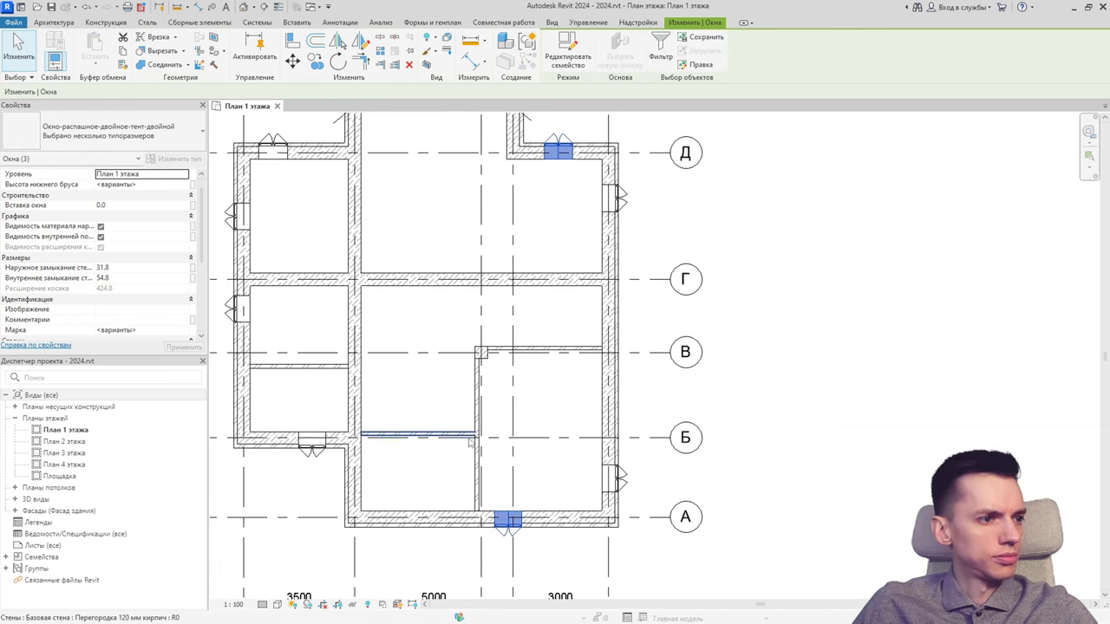
ctrl+click(317, 444)
scroll(431, 448, down, 1)
scroll(404, 366, down, 1)
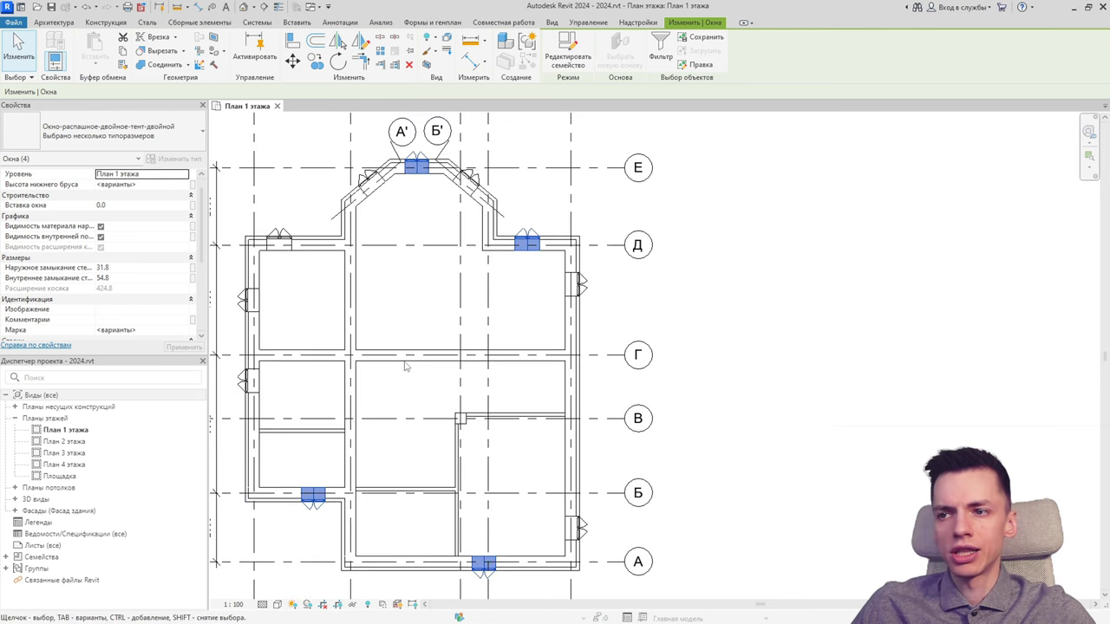
Reselect the top bay, axis Д, axis А and left axis Б windows in new combinations.
click(404, 366)
click(420, 167)
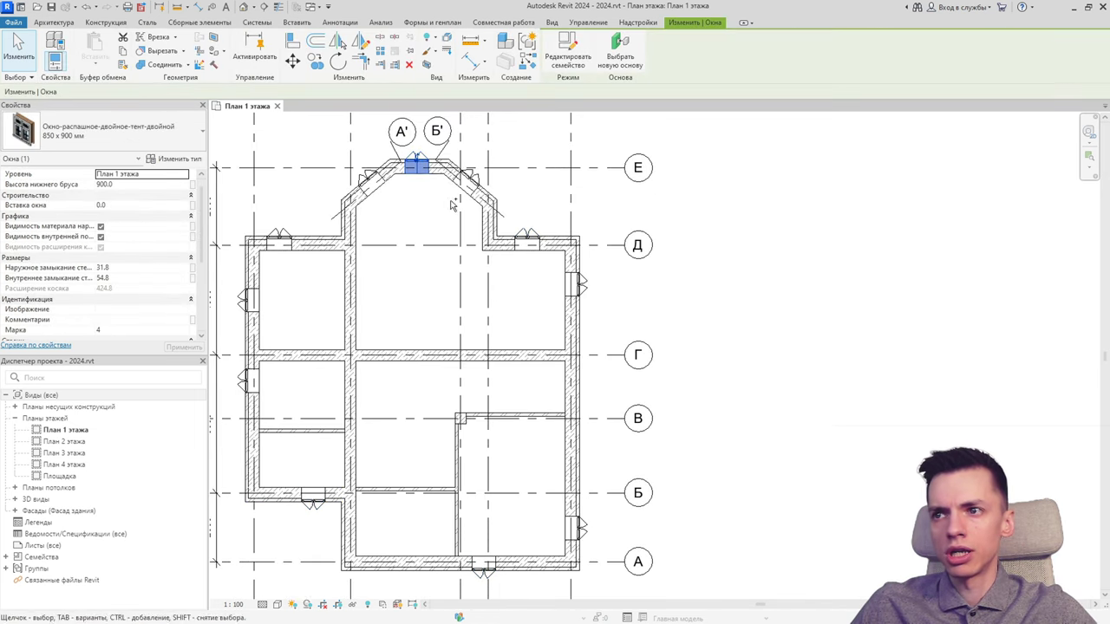
ctrl+click(523, 244)
ctrl+click(483, 564)
ctrl+click(315, 496)
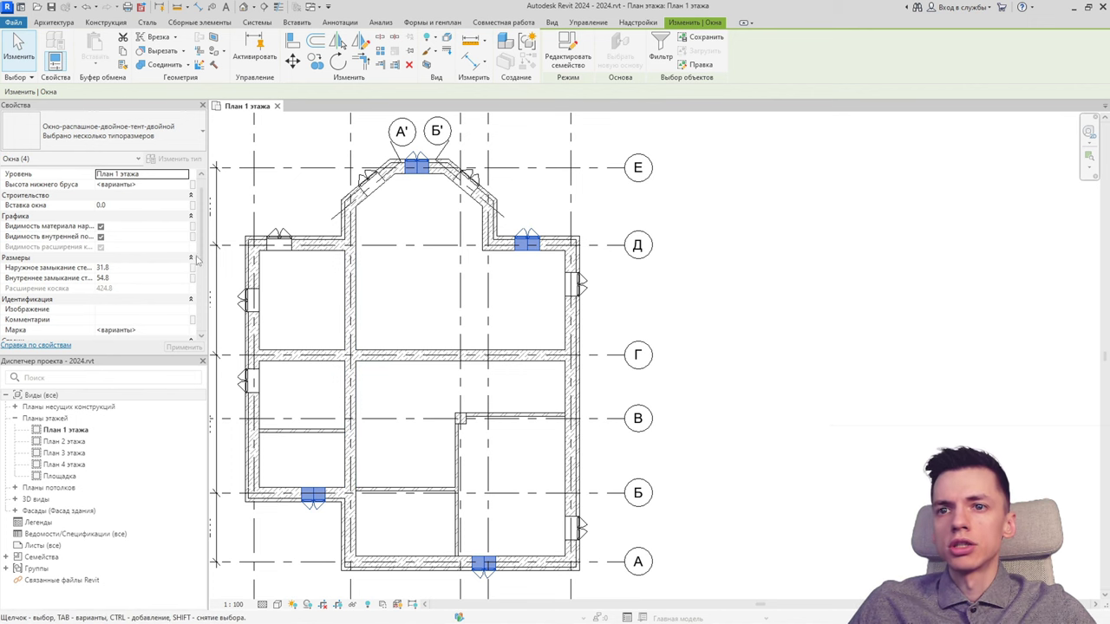
click(399, 301)
click(313, 497)
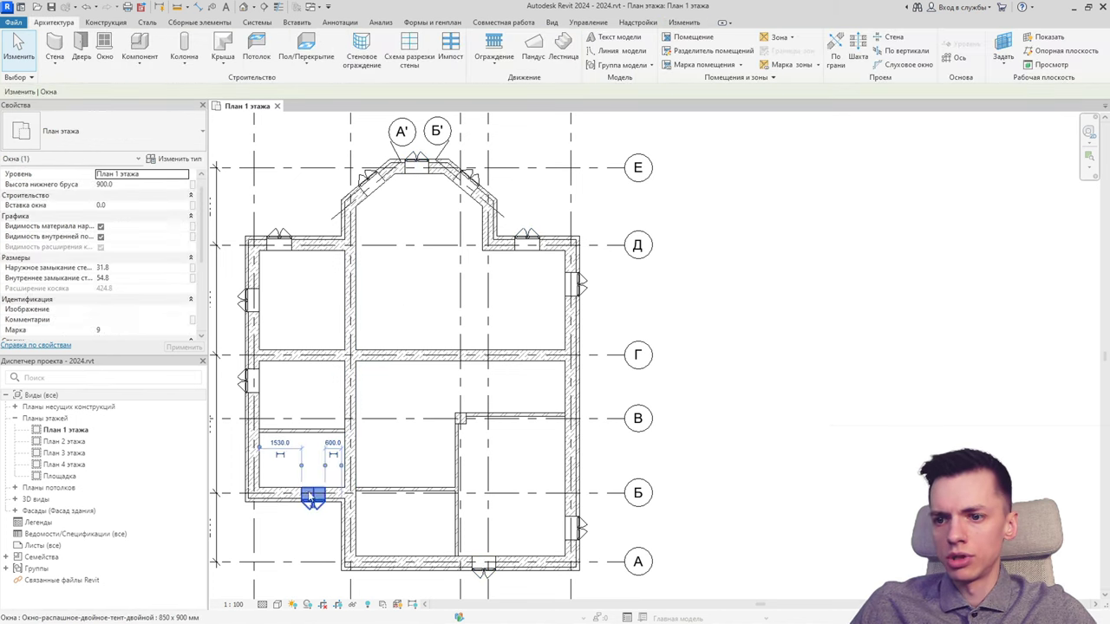
ctrl+click(418, 163)
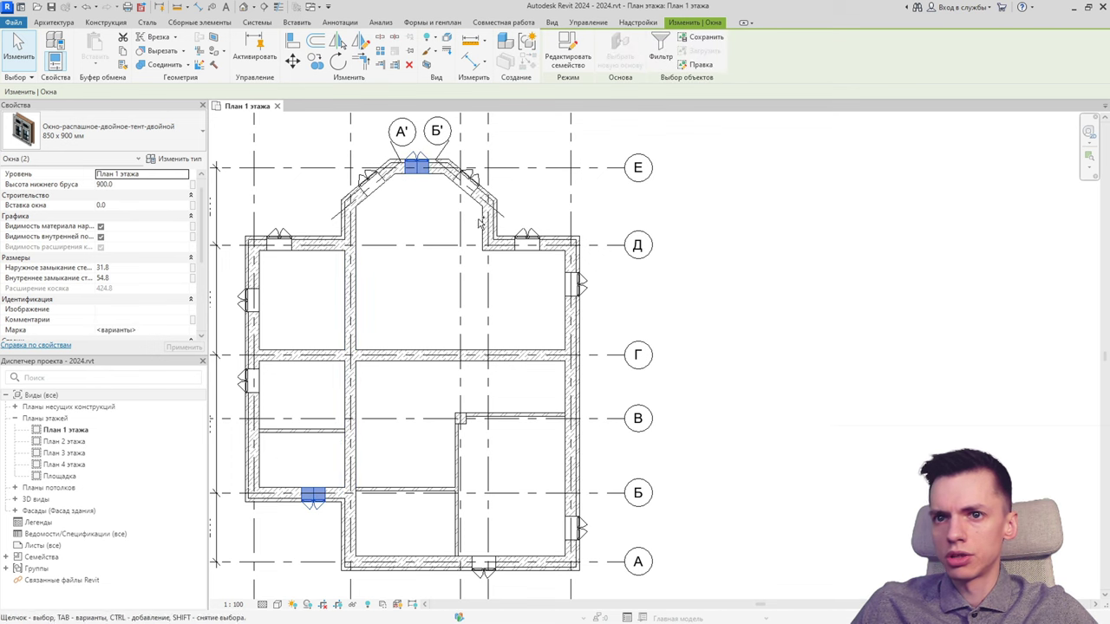
ctrl+click(527, 241)
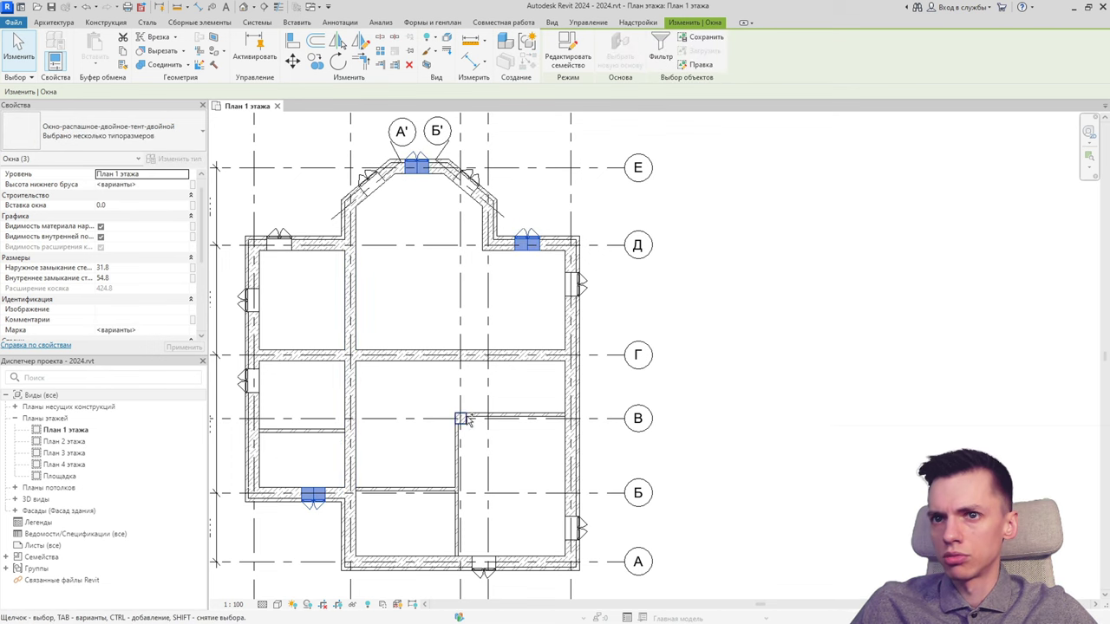
Replace the window near axis Д with a newly placed 850 x 900 mm window.
click(510, 286)
click(529, 243)
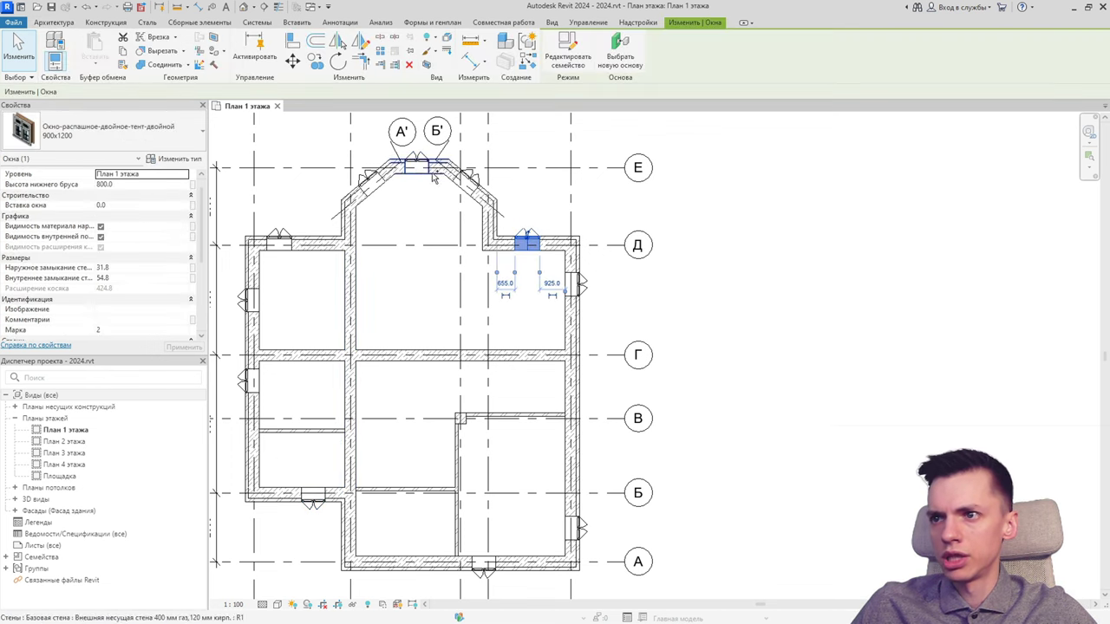
ctrl+click(417, 164)
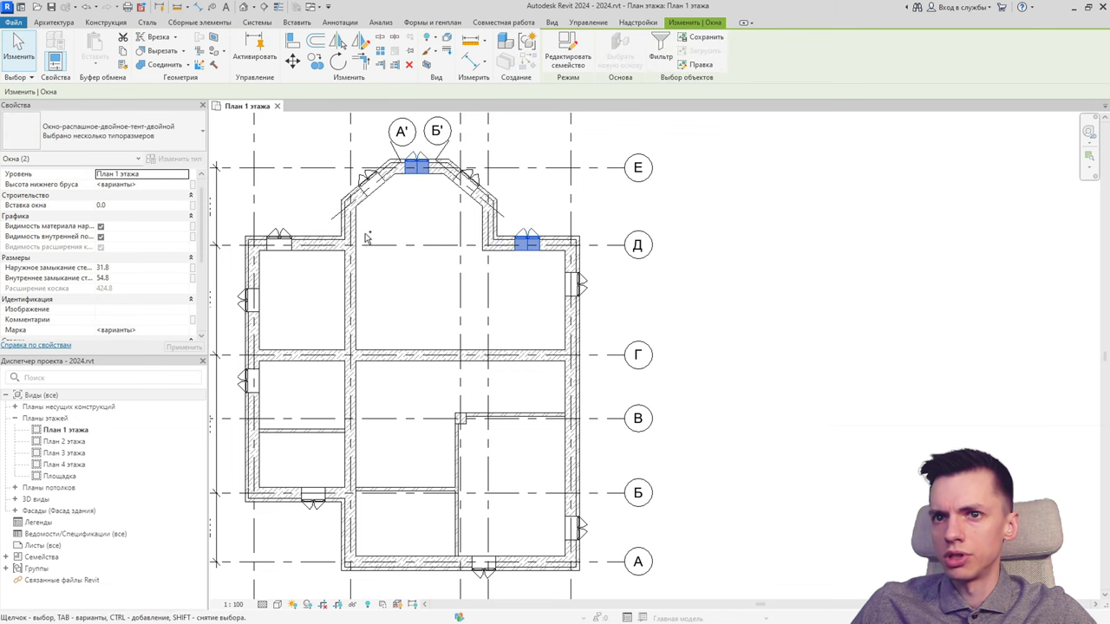
ctrl+click(312, 498)
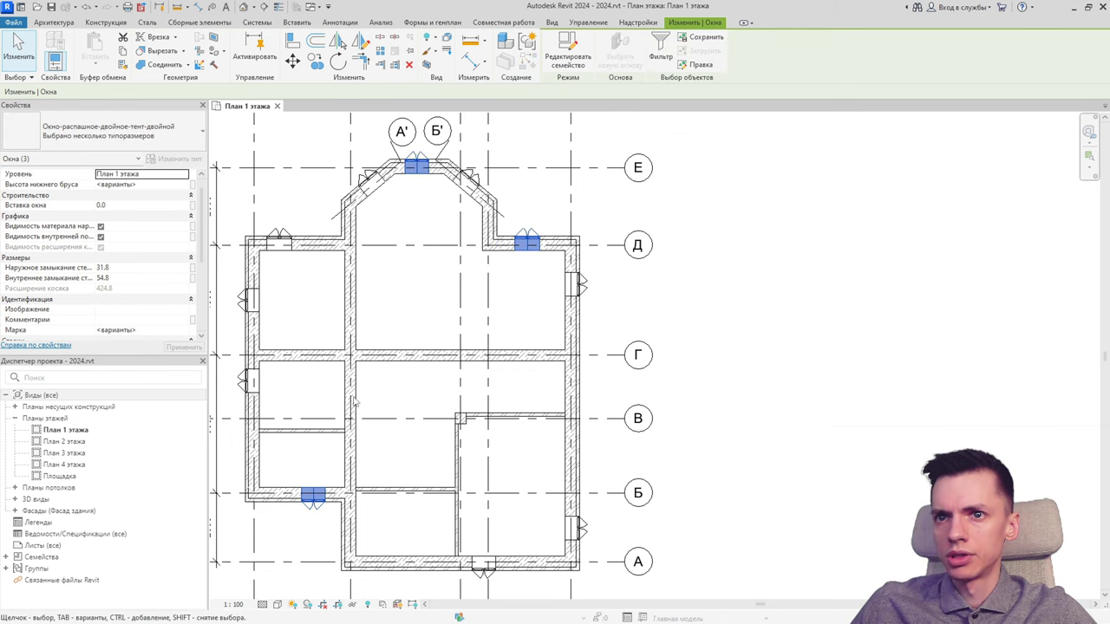
click(392, 260)
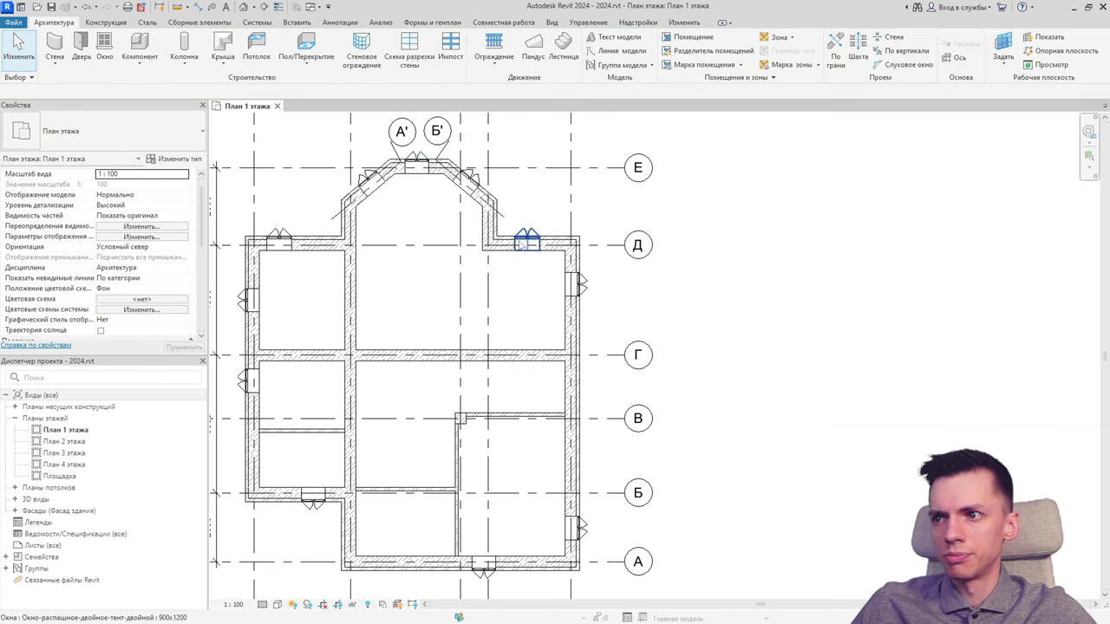
click(528, 242)
key(Escape)
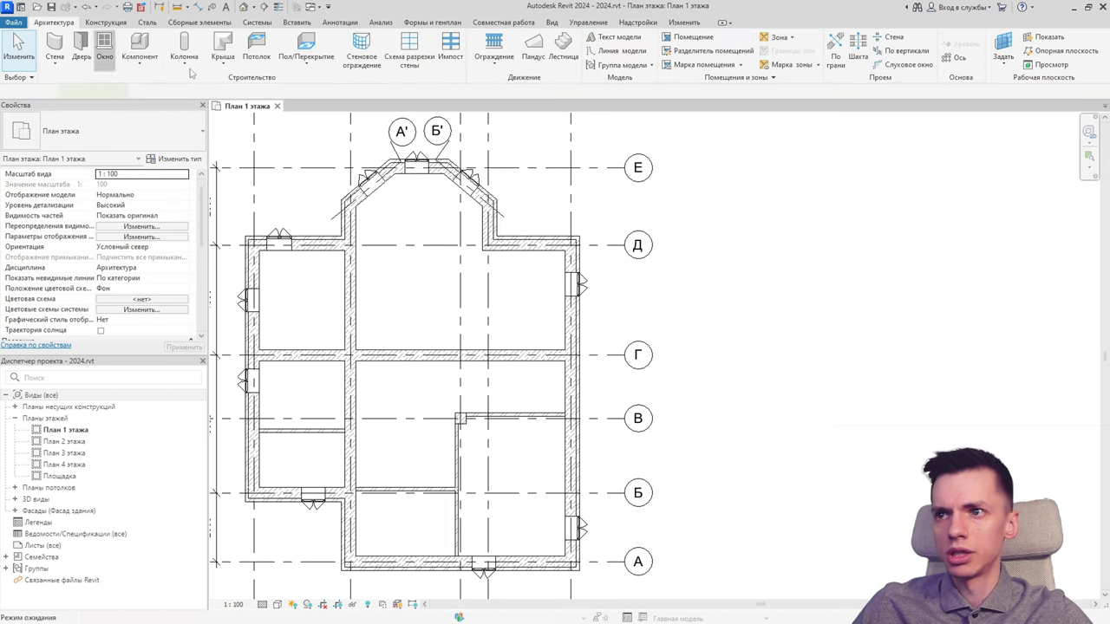
click(104, 45)
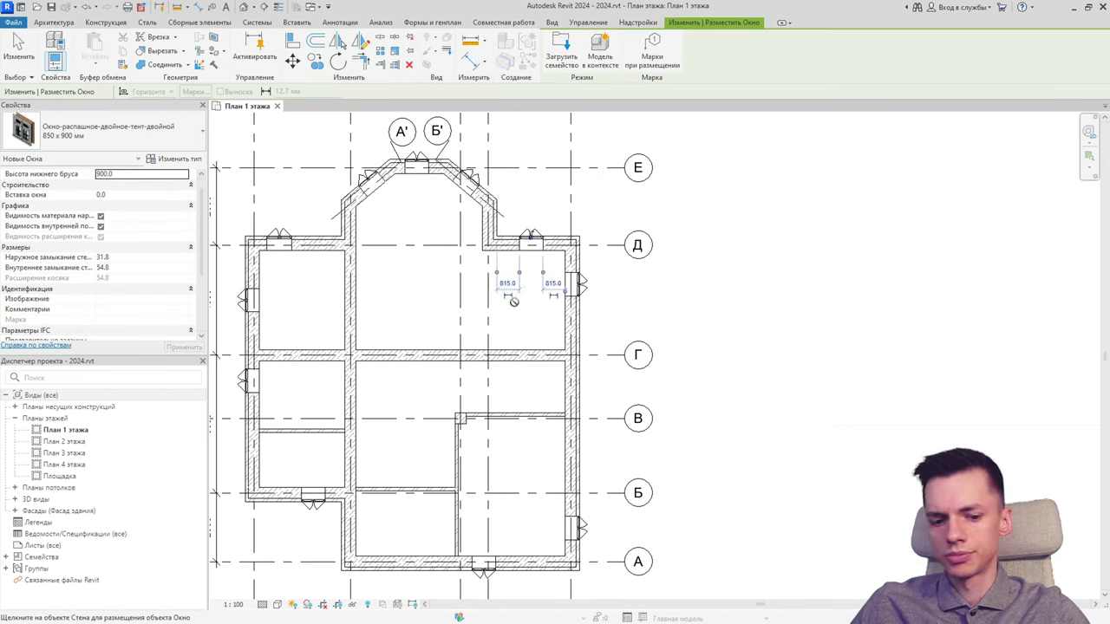
click(531, 242)
key(Escape)
Select all five windows: near Д, top bay, bottom-left, axis А and right wall.
click(532, 241)
ctrl+click(416, 164)
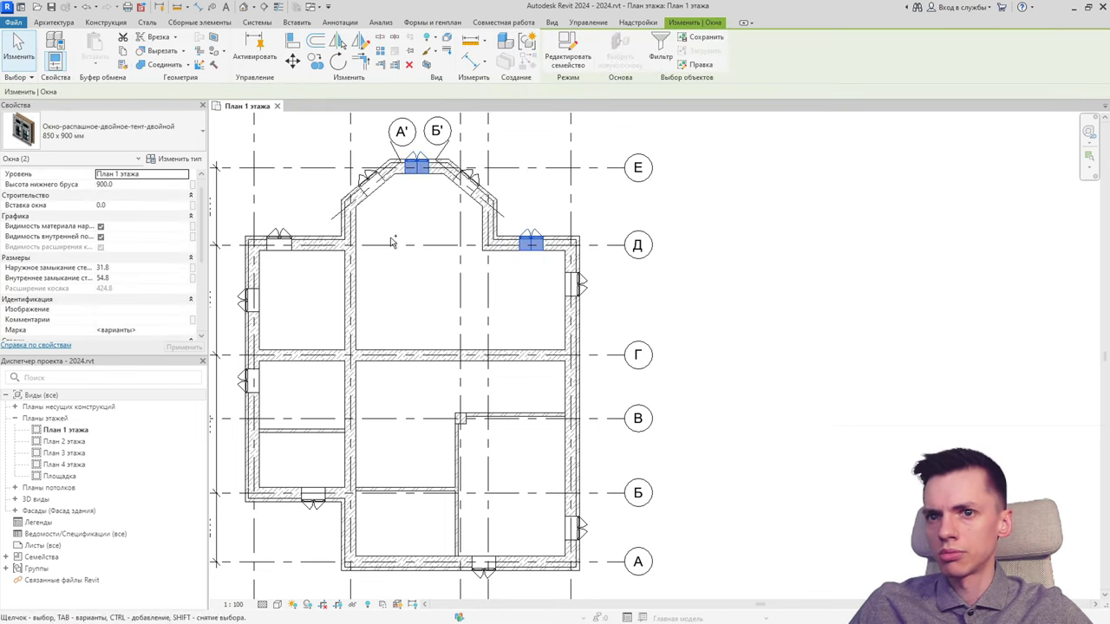
ctrl+click(313, 498)
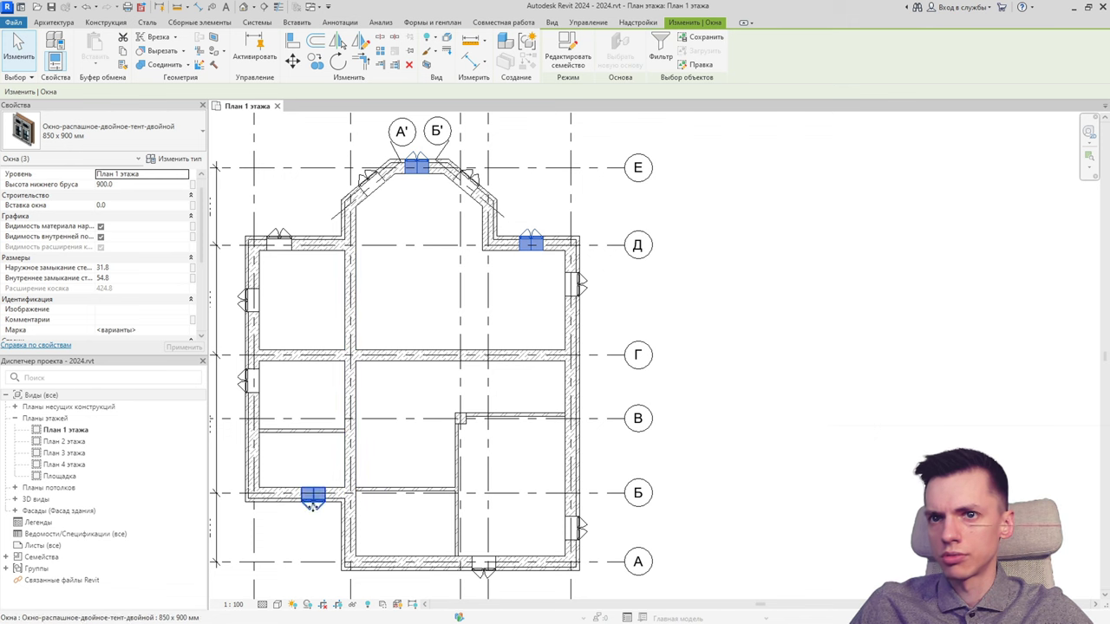
ctrl+click(480, 572)
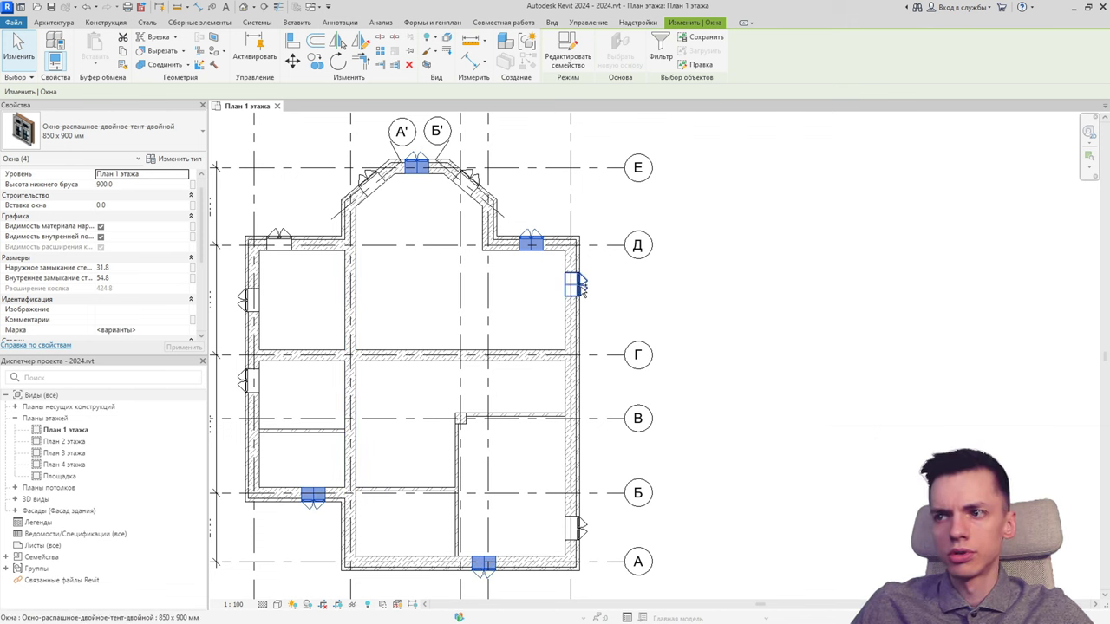
ctrl+click(574, 286)
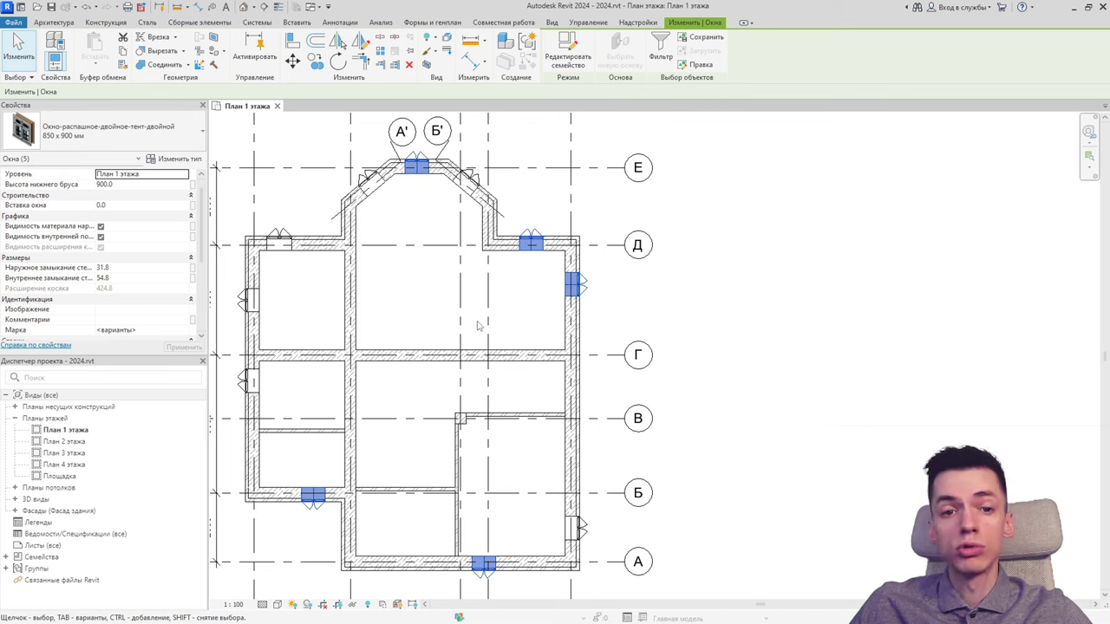
Abandon duplicating the window type, close Type Properties, and select the diagonal top-left bay window.
click(186, 159)
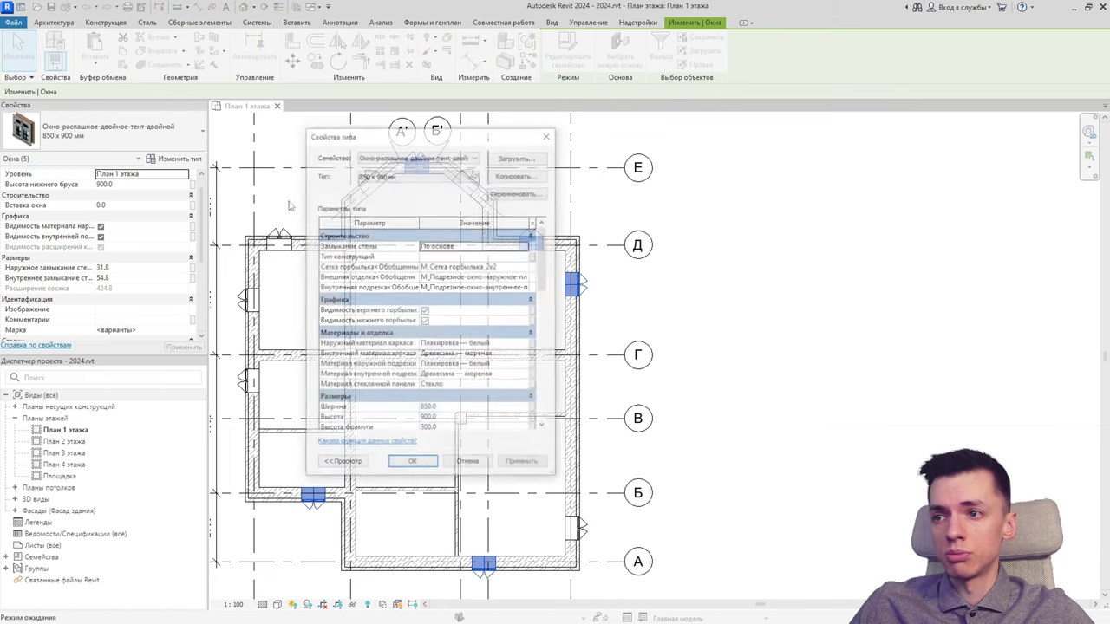
click(519, 177)
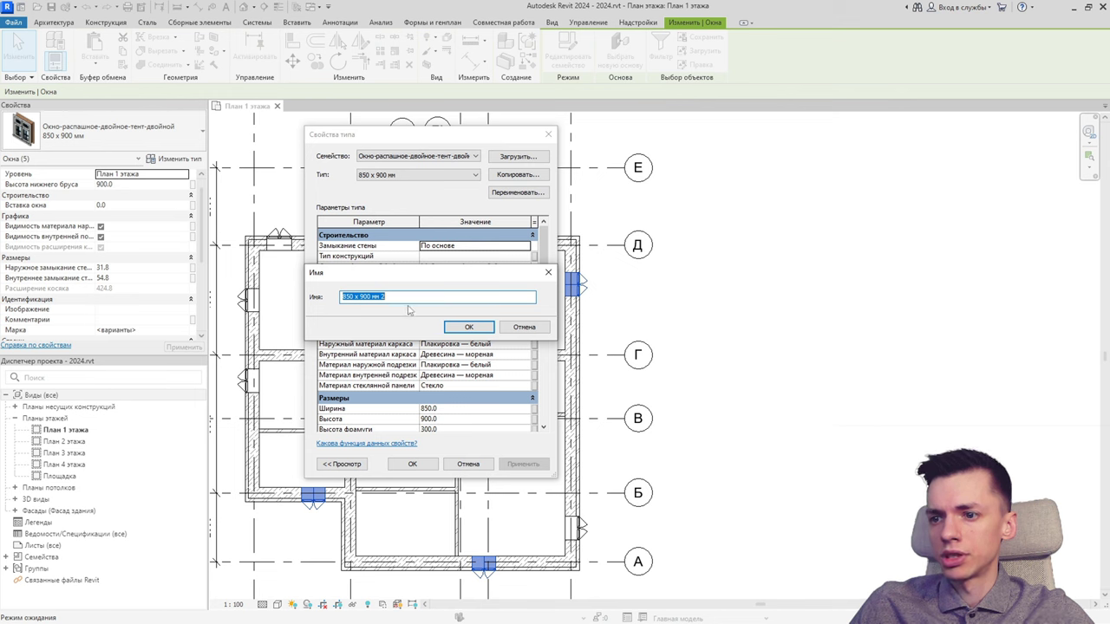
click(548, 272)
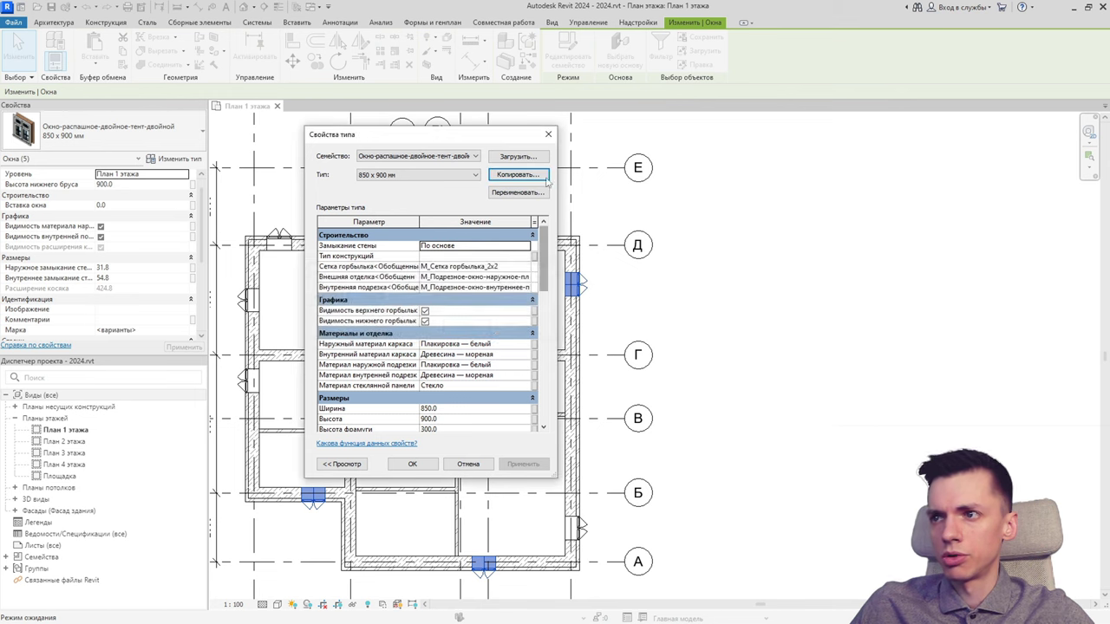
click(548, 135)
click(419, 211)
click(378, 192)
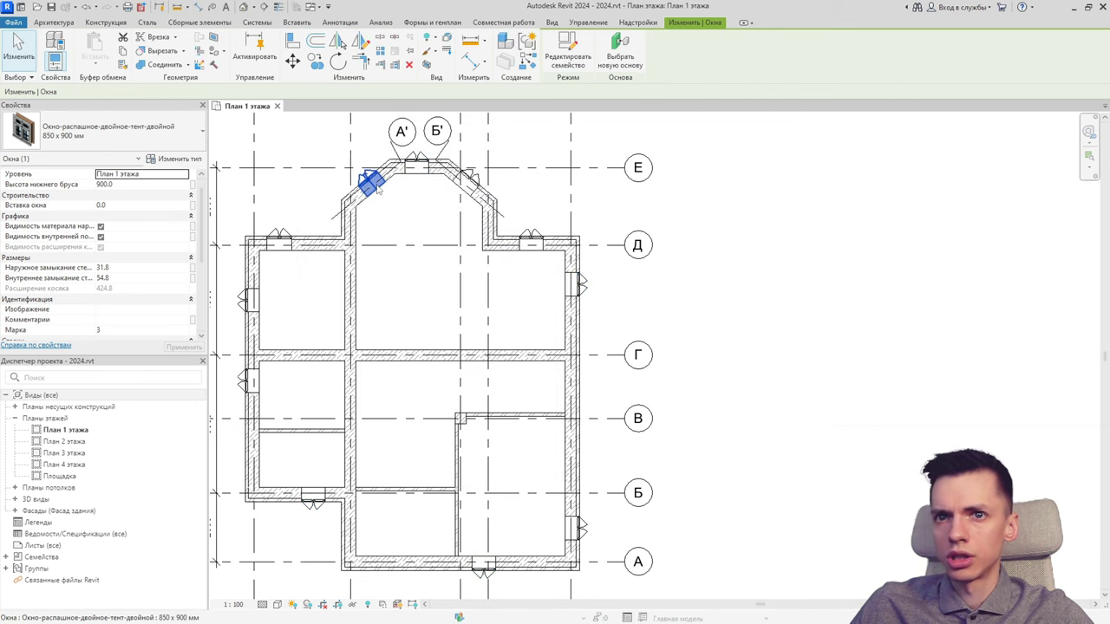
click(277, 243)
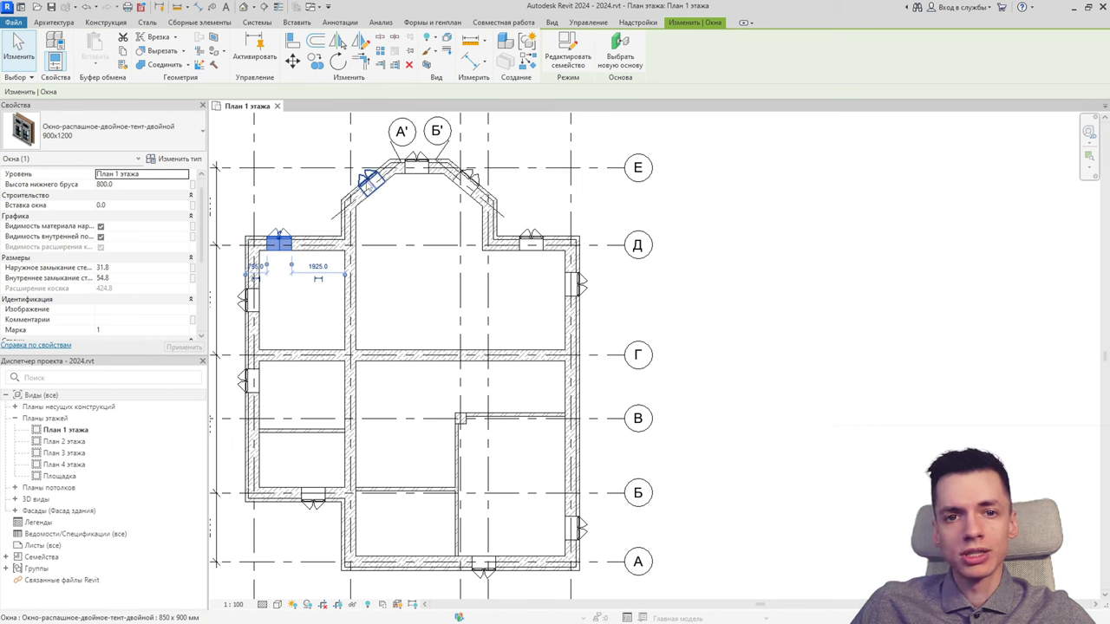
key(Escape)
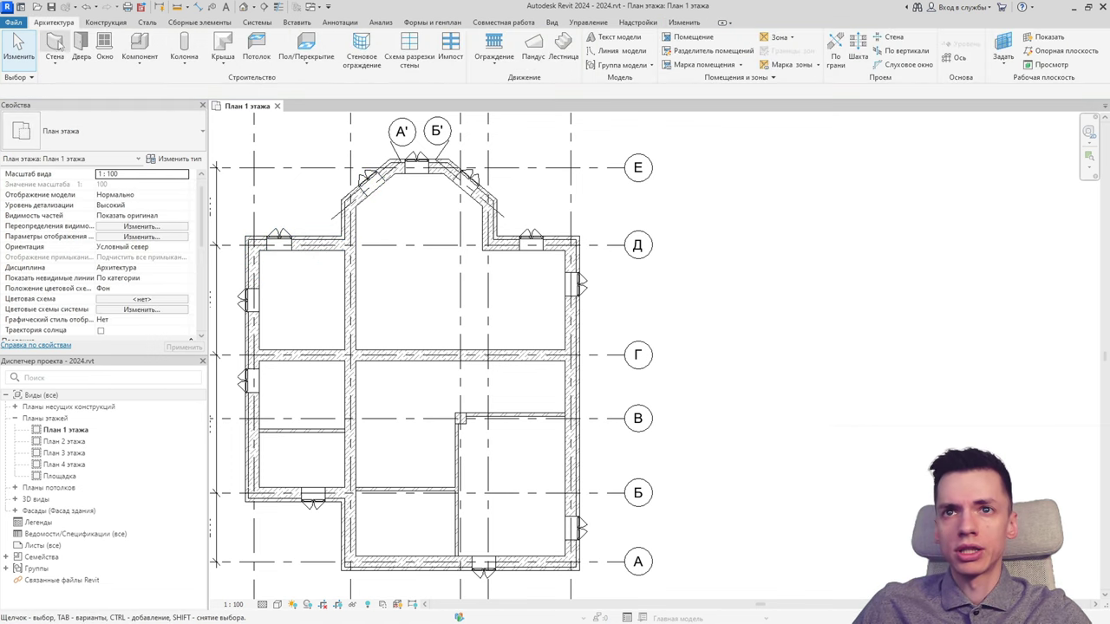
click(106, 48)
click(104, 132)
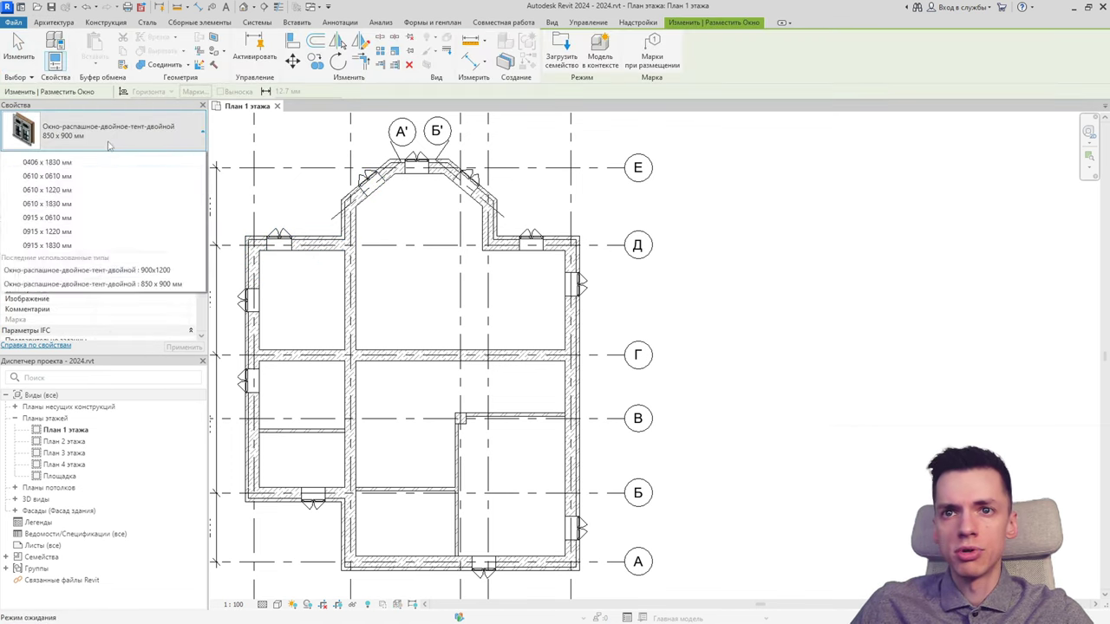
mouse_move(39, 212)
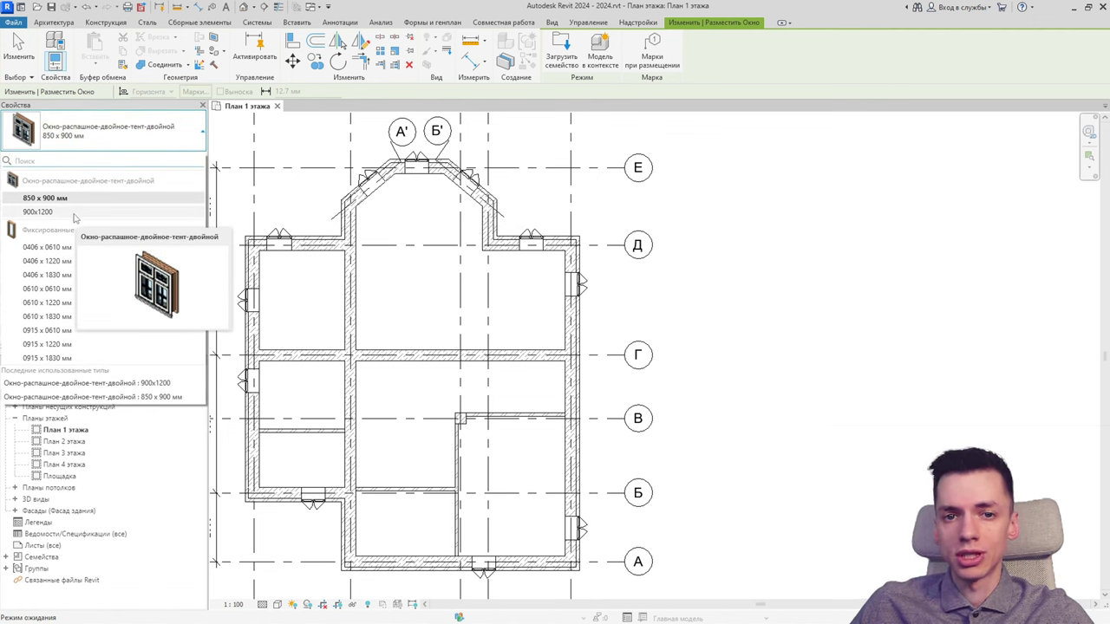
click(99, 214)
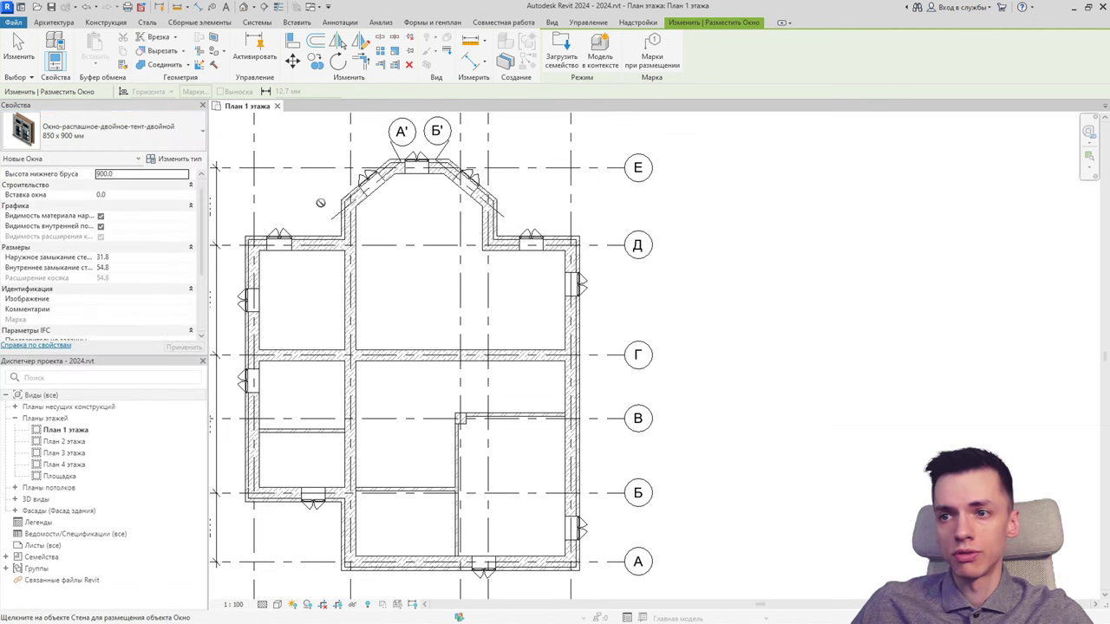
key(Escape)
scroll(299, 235, down, 1)
Box-select the plan, filter it down to the 11 windows, and switch them to 900x1200.
scroll(282, 200, down, 1)
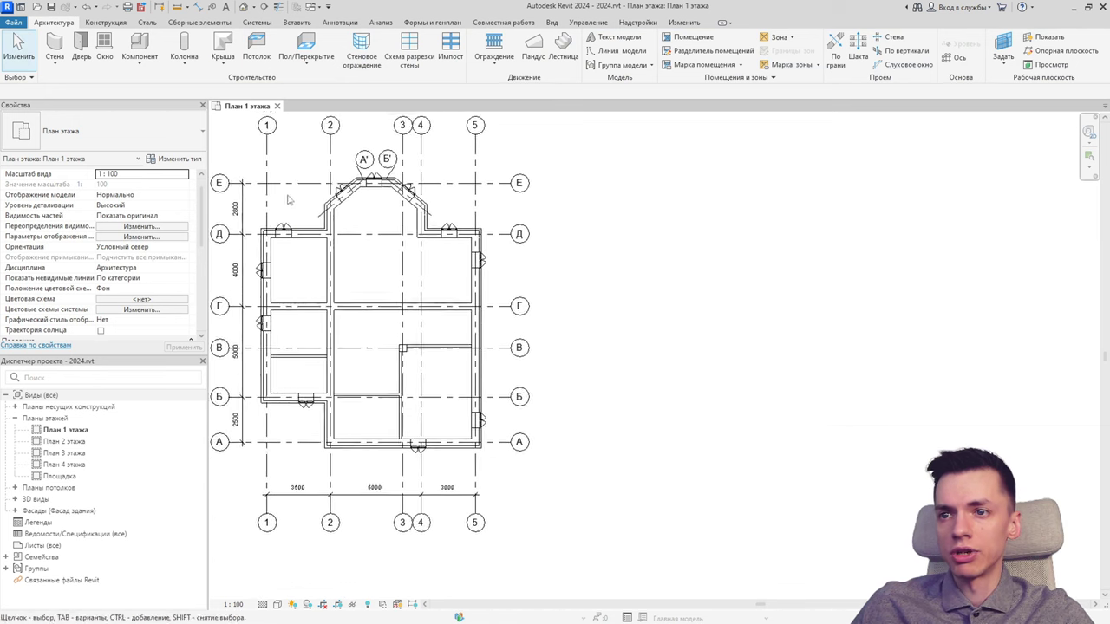
scroll(280, 130, down, 1)
middle_drag(282, 132, 265, 160)
drag(260, 144, 525, 467)
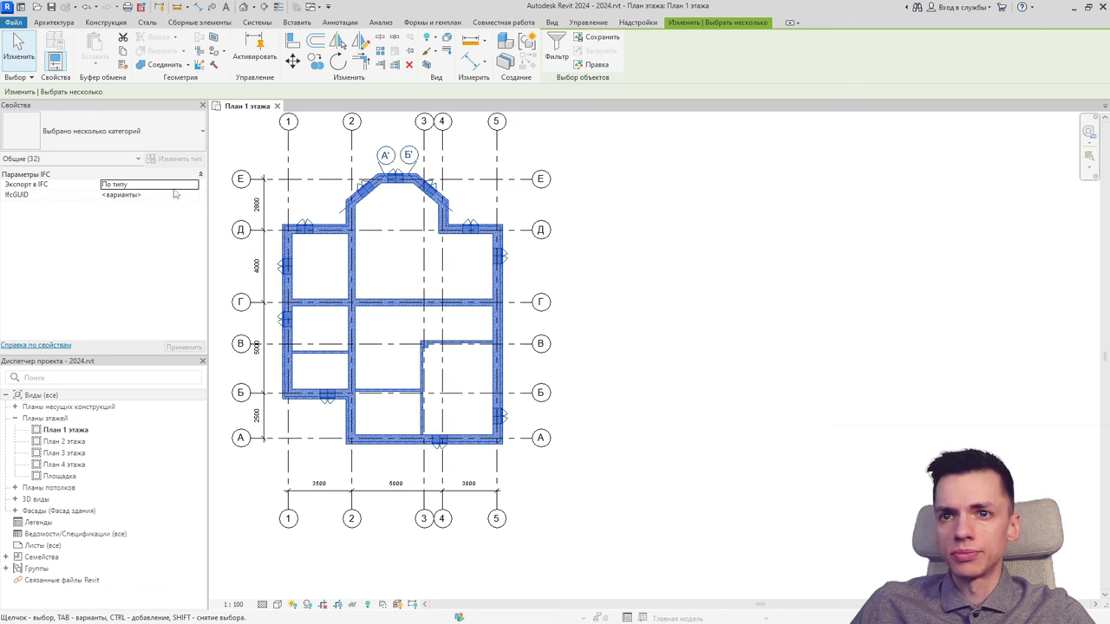
click(134, 159)
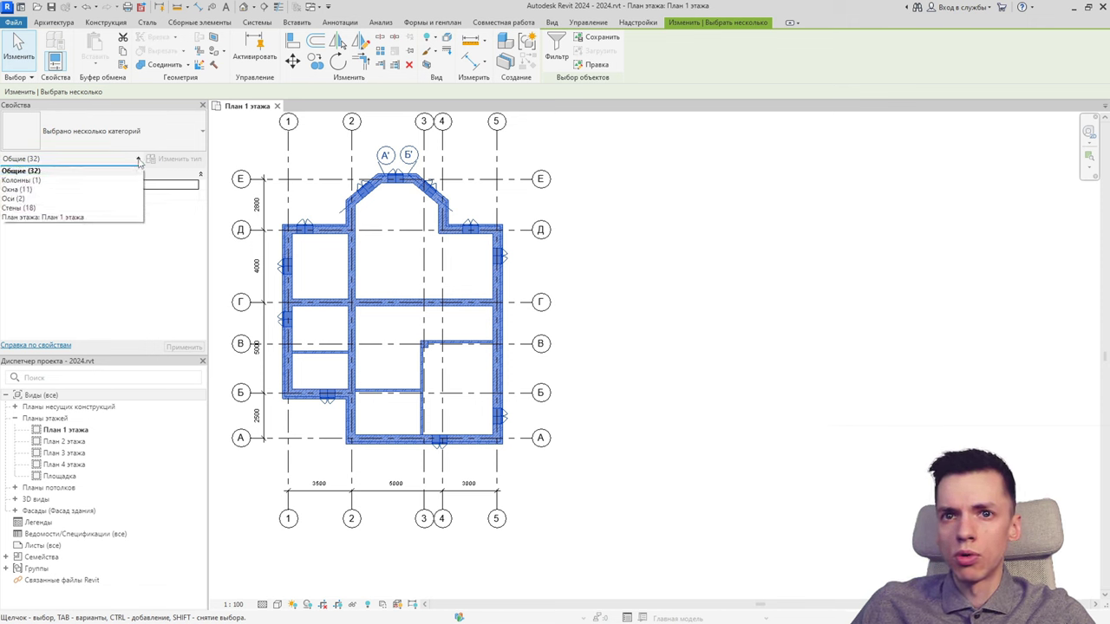
click(44, 193)
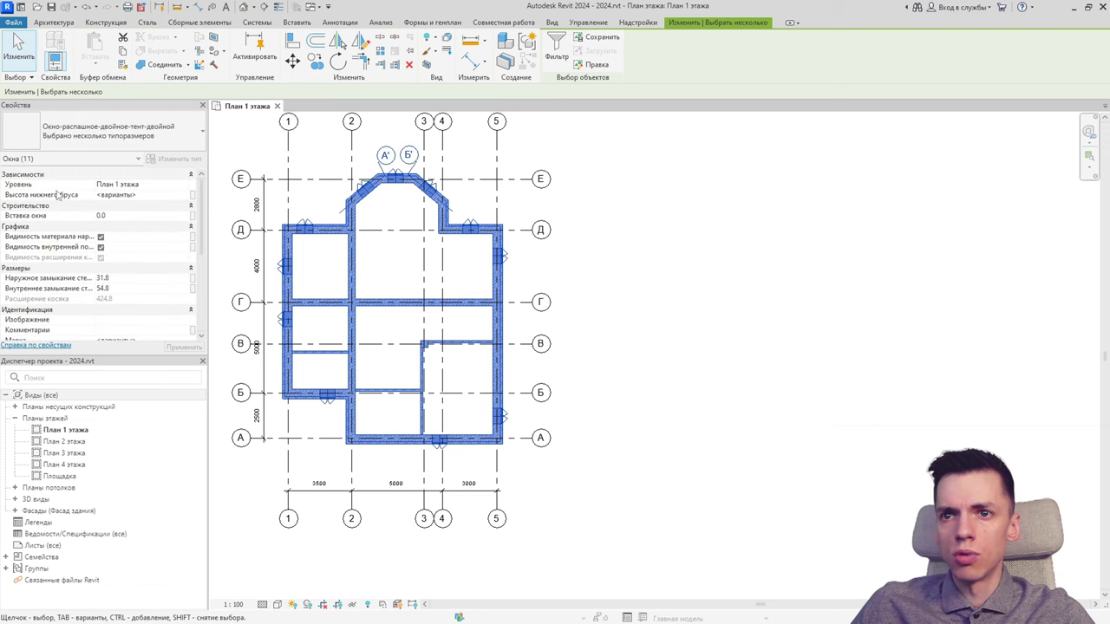
click(180, 140)
mouse_move(37, 212)
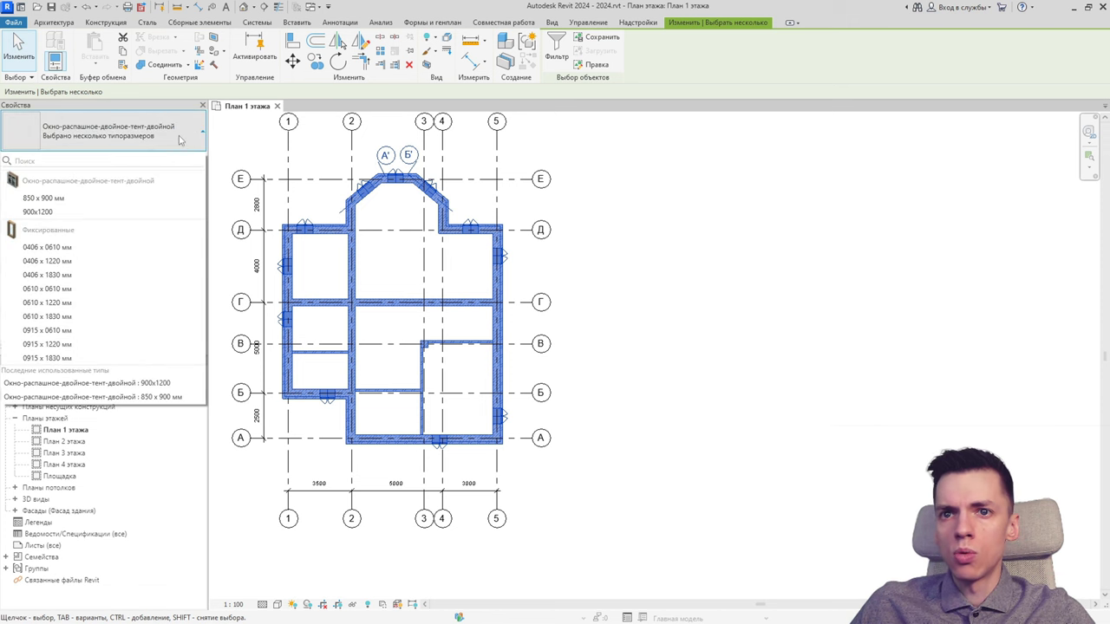
click(41, 215)
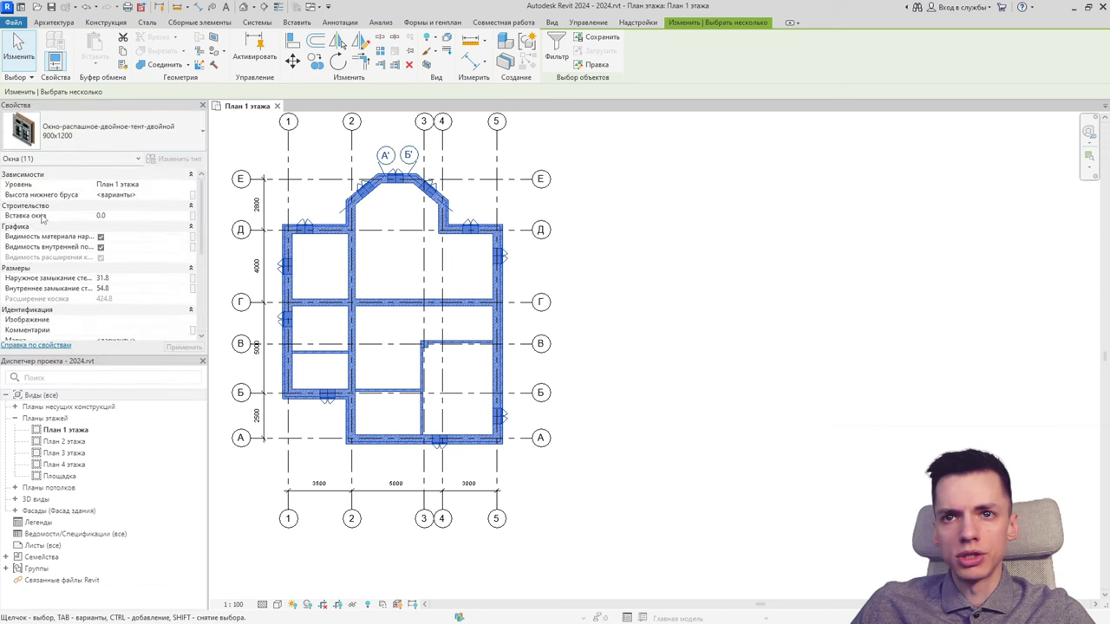
click(251, 217)
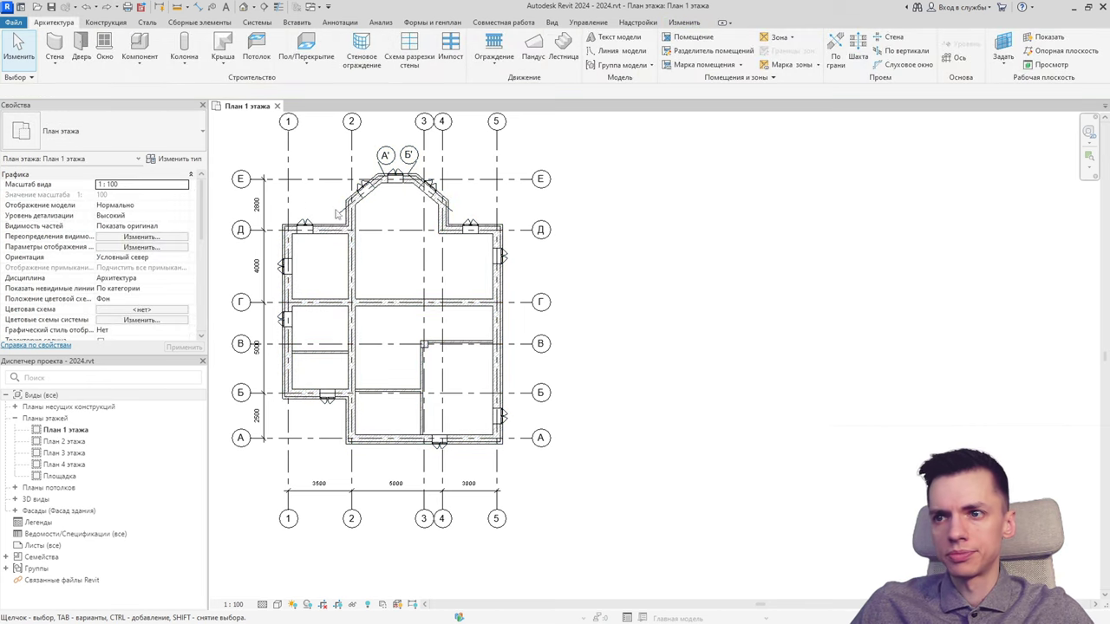
Reselect and filter the 11 windows again, reapply the 900x1200 type, then deselect.
drag(258, 137, 518, 466)
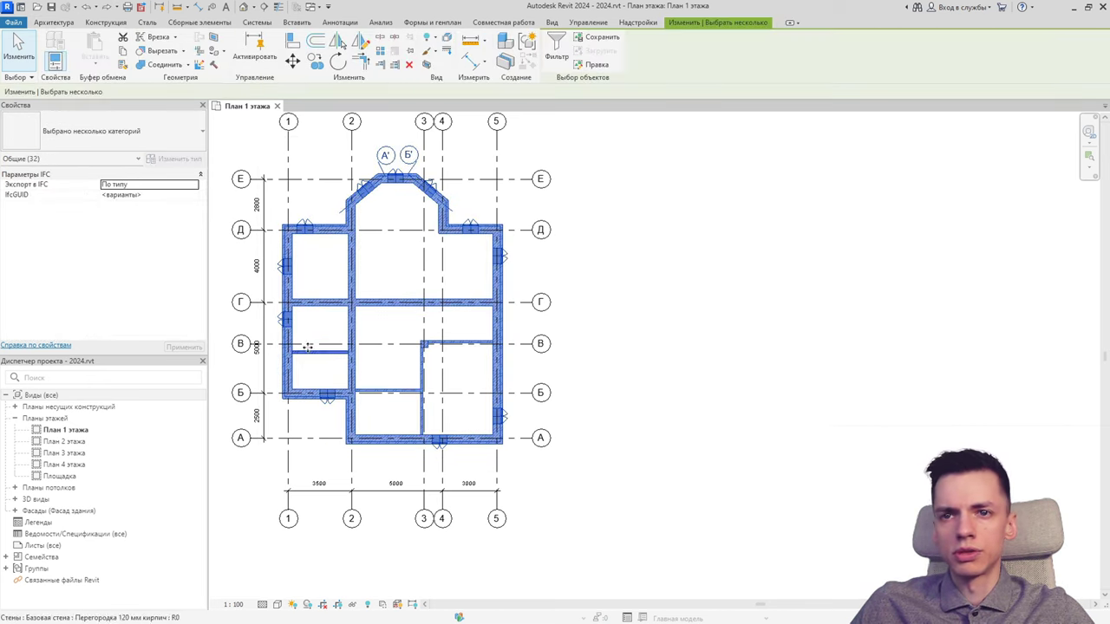
click(111, 159)
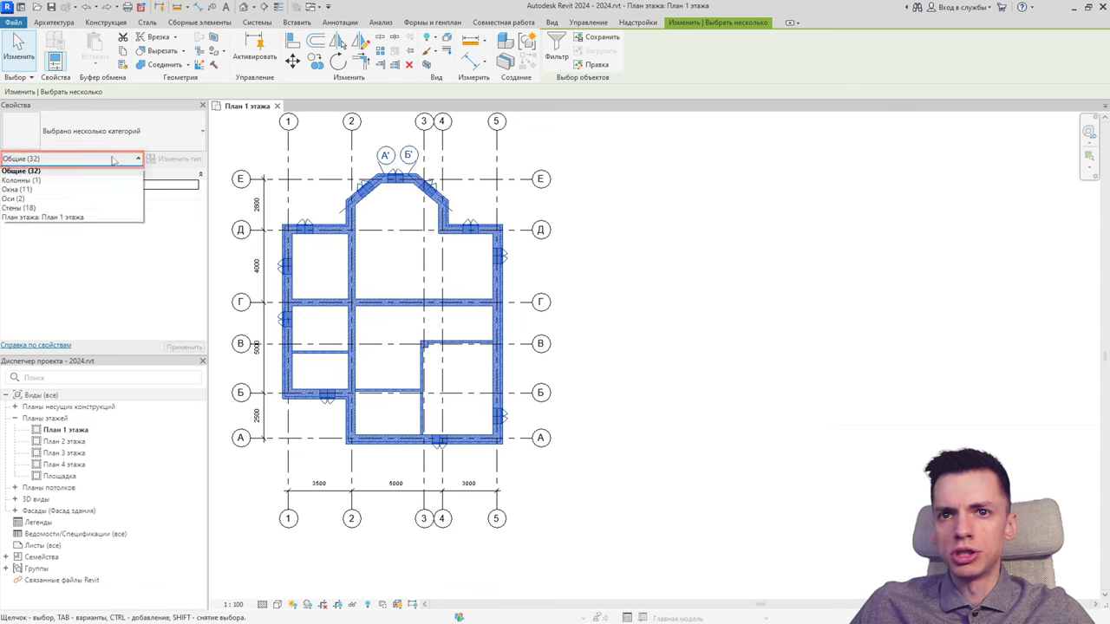
click(111, 160)
click(112, 160)
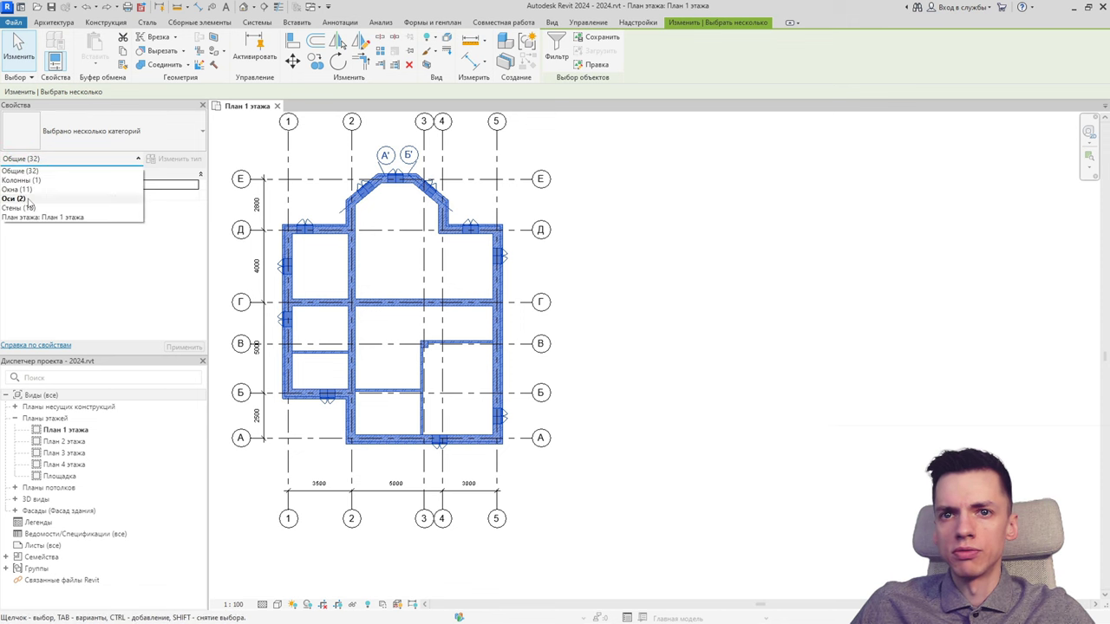
click(31, 195)
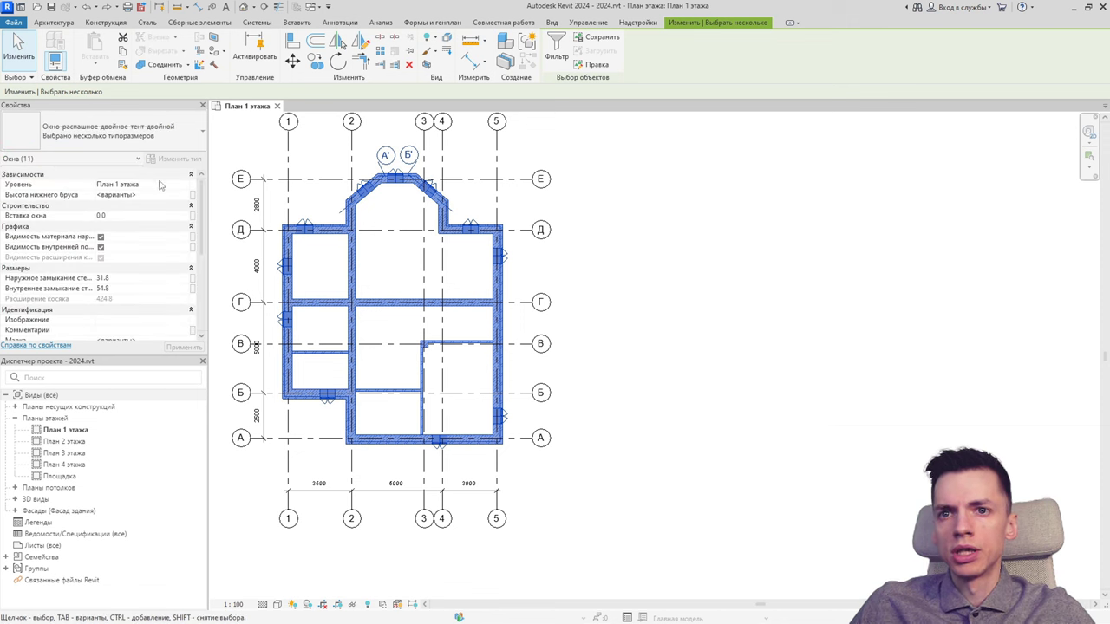
click(114, 136)
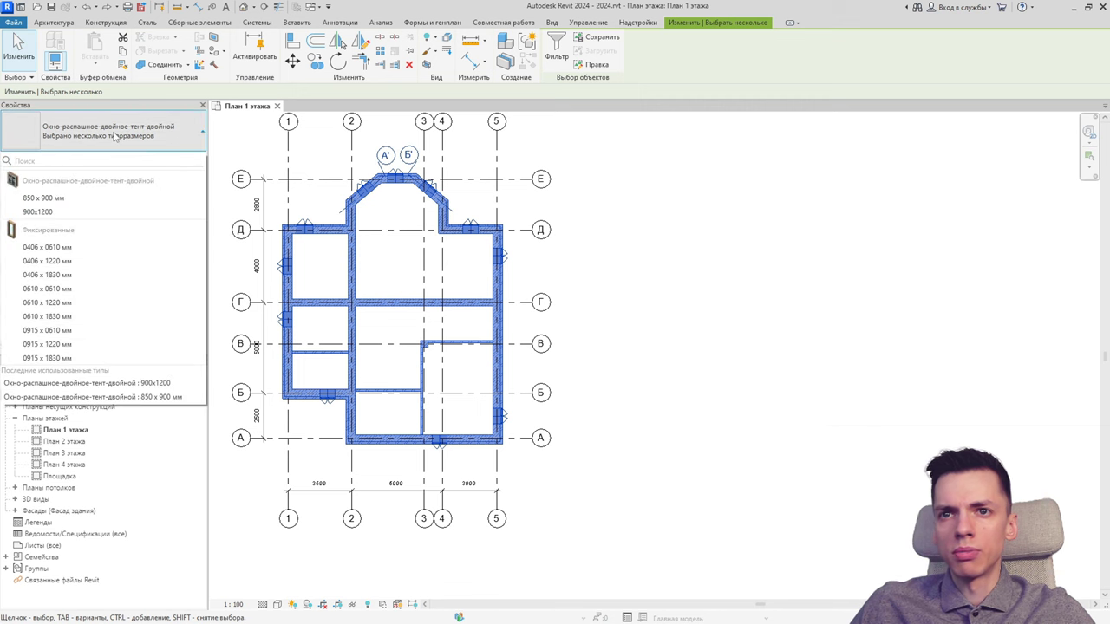
click(110, 139)
click(112, 139)
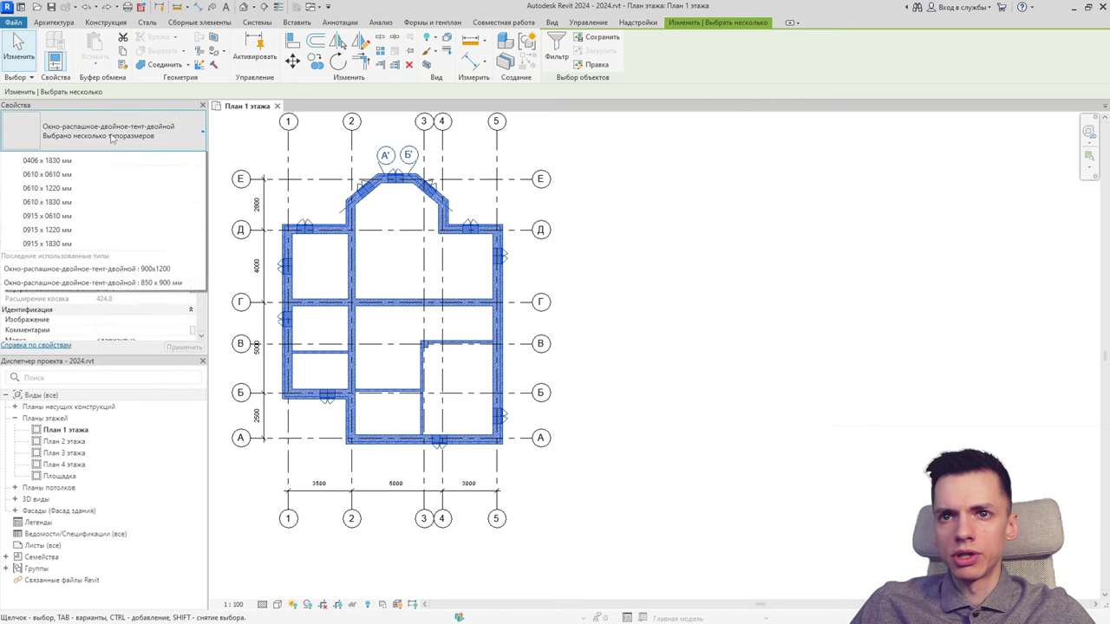
click(48, 213)
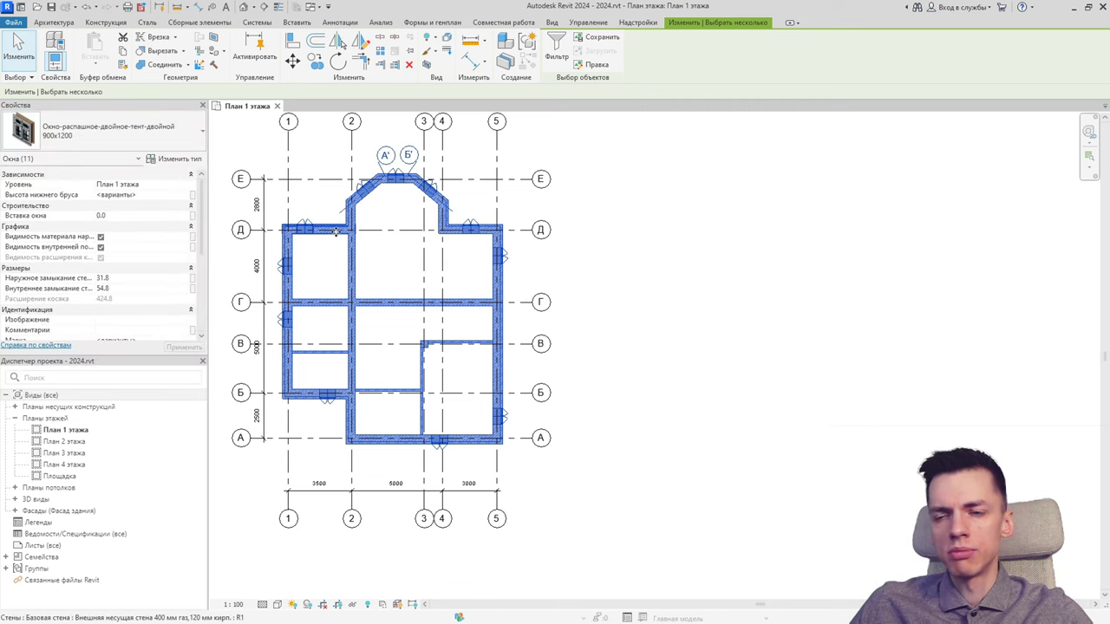
key(Escape)
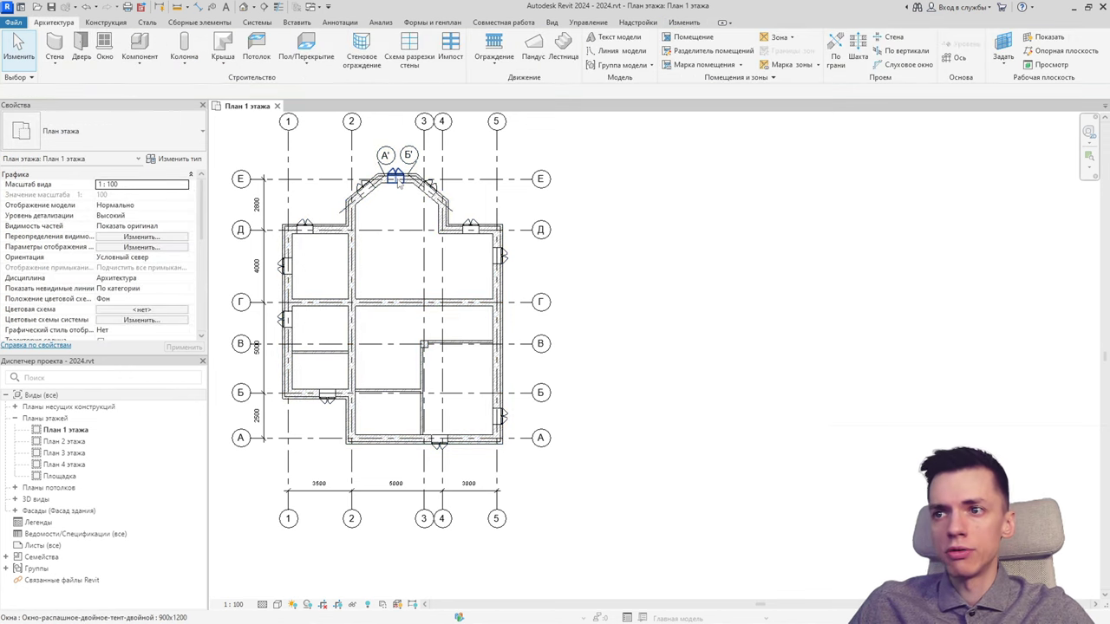
Select five windows: top bay, axis Д, right wall, bottom on axis А, and near axis Б.
click(394, 178)
ctrl+click(471, 227)
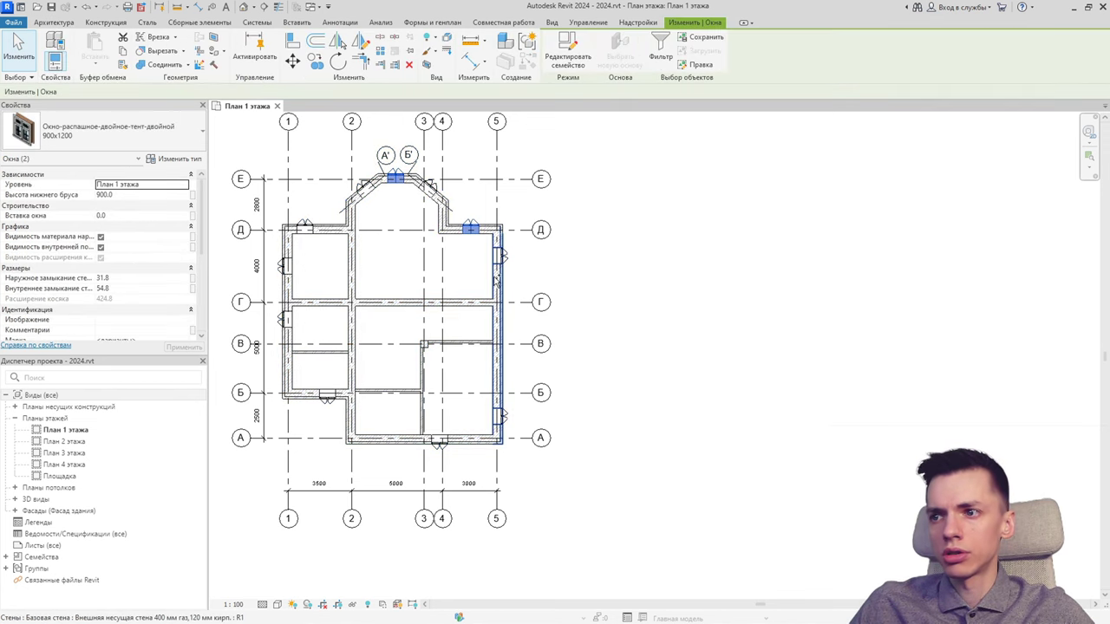
ctrl+click(501, 256)
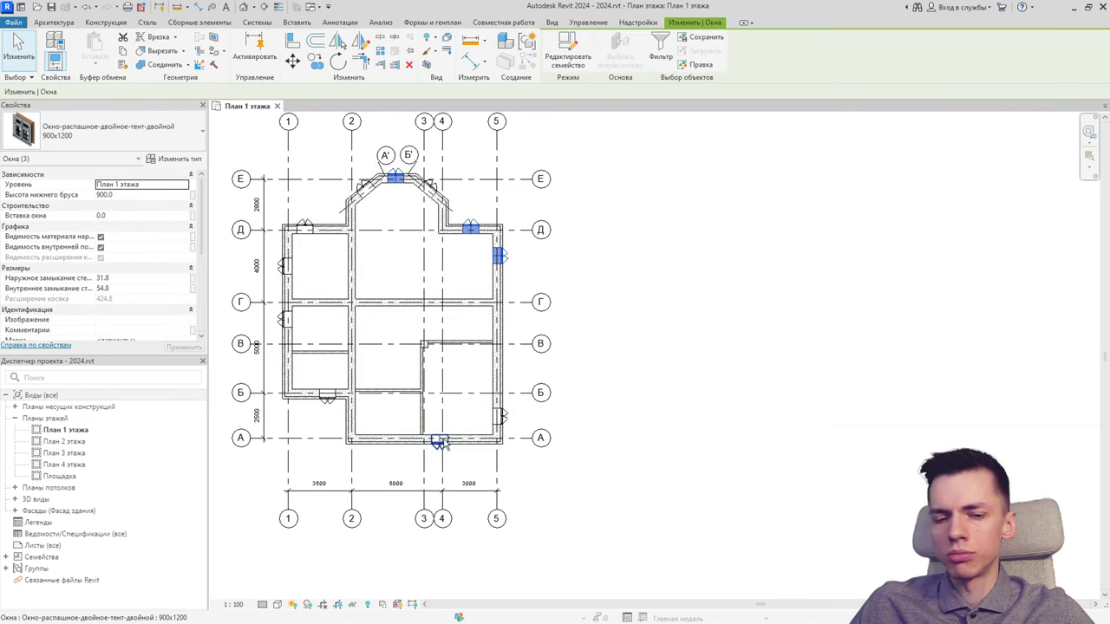
ctrl+click(438, 440)
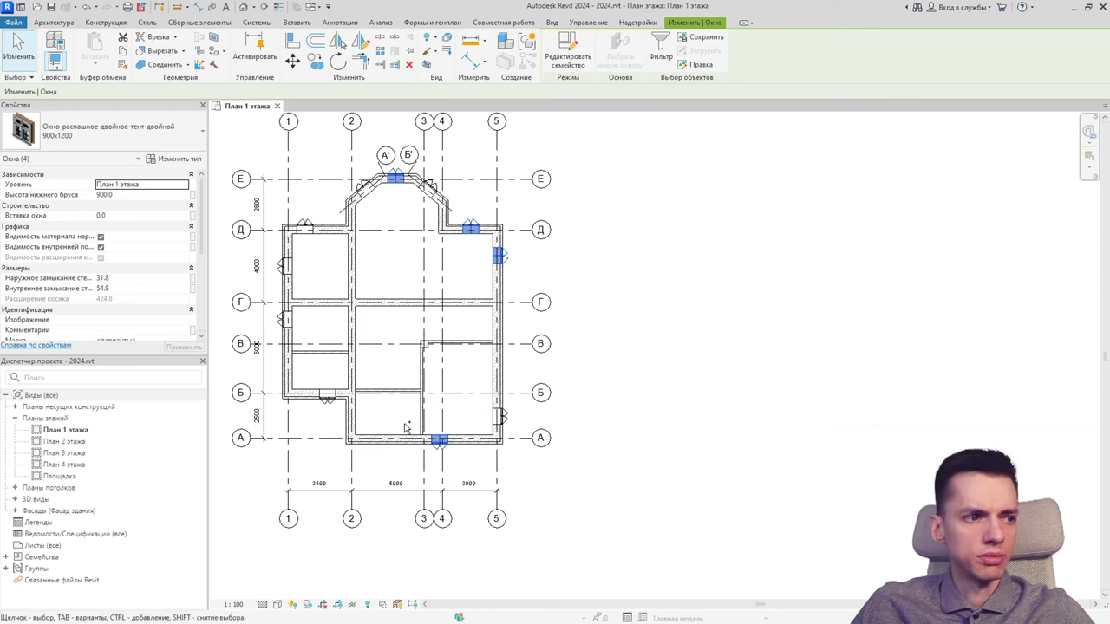
ctrl+click(326, 395)
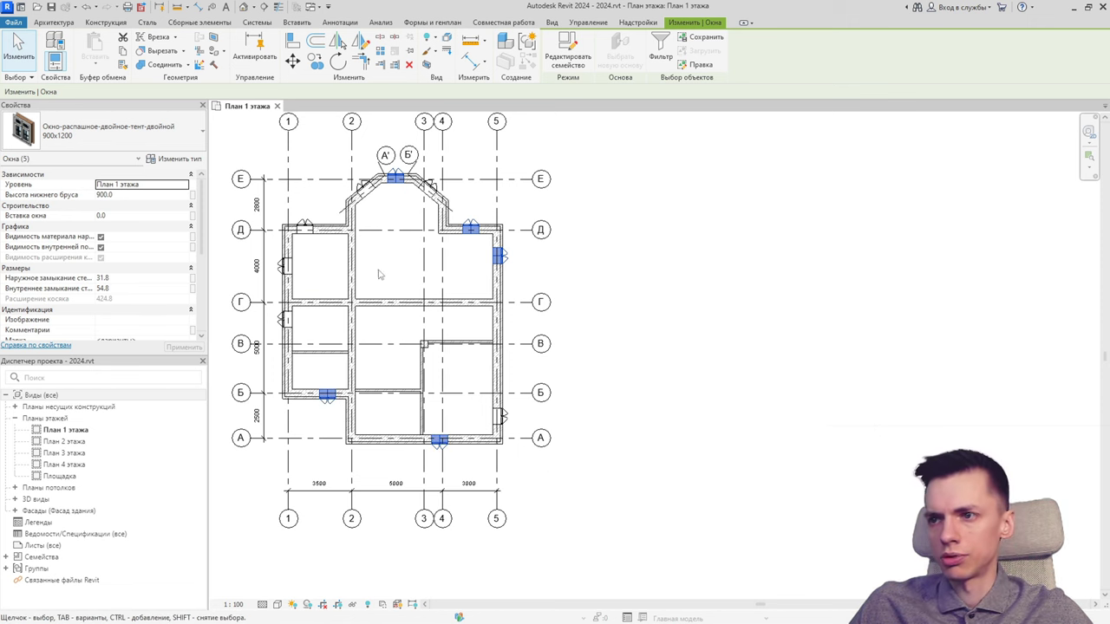
Duplicate 900x1200 as a new 1400x1200 type with width 1400 and apply it.
click(176, 158)
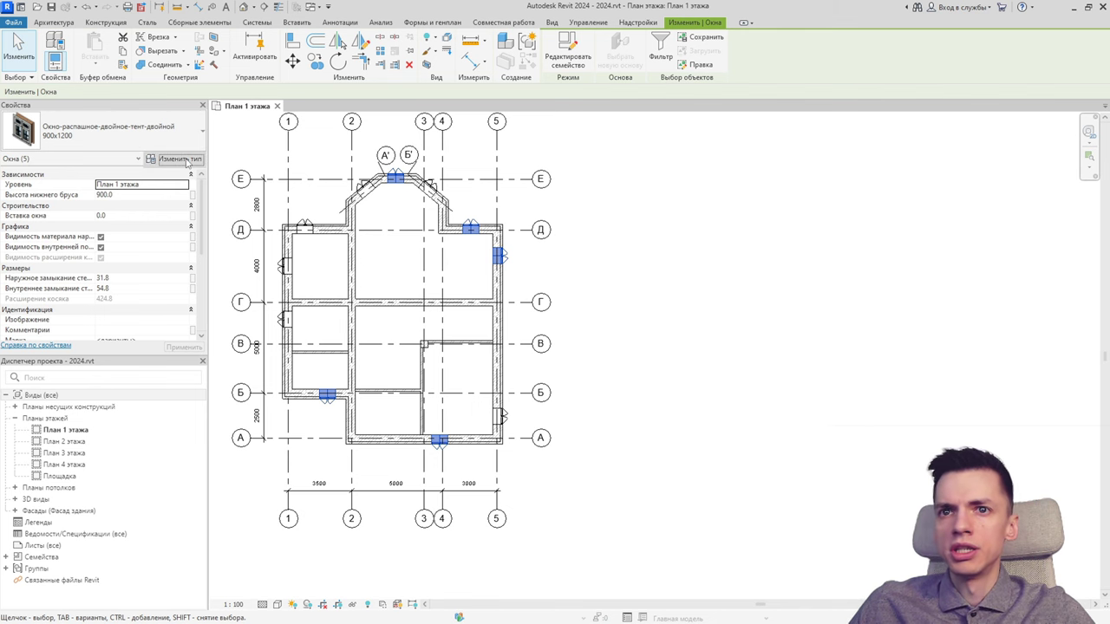
click(517, 175)
text(1400)
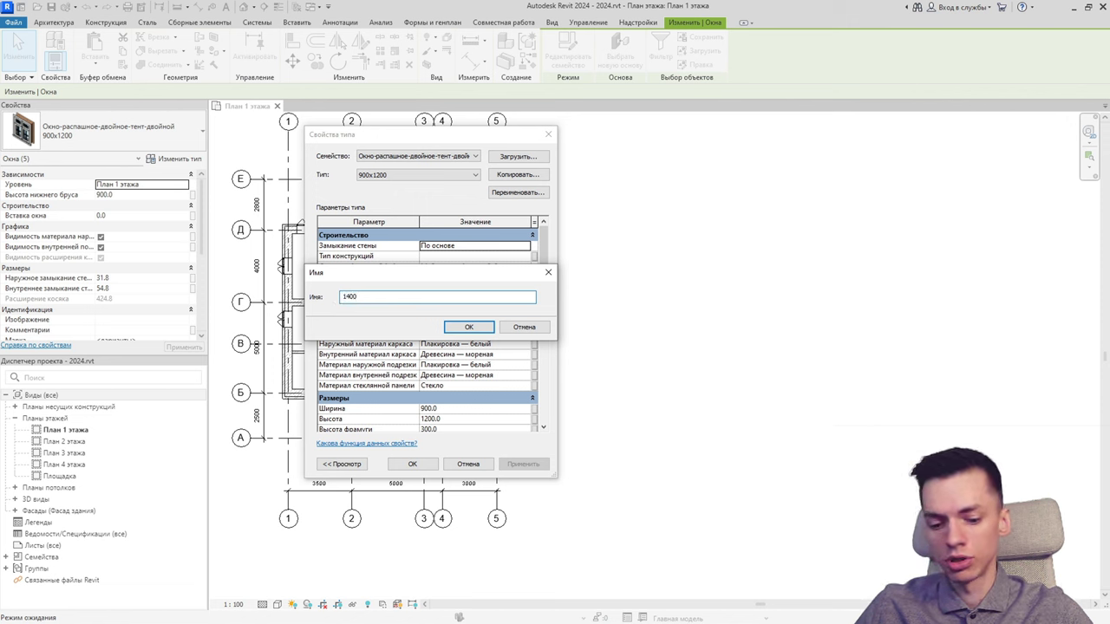
text(x)
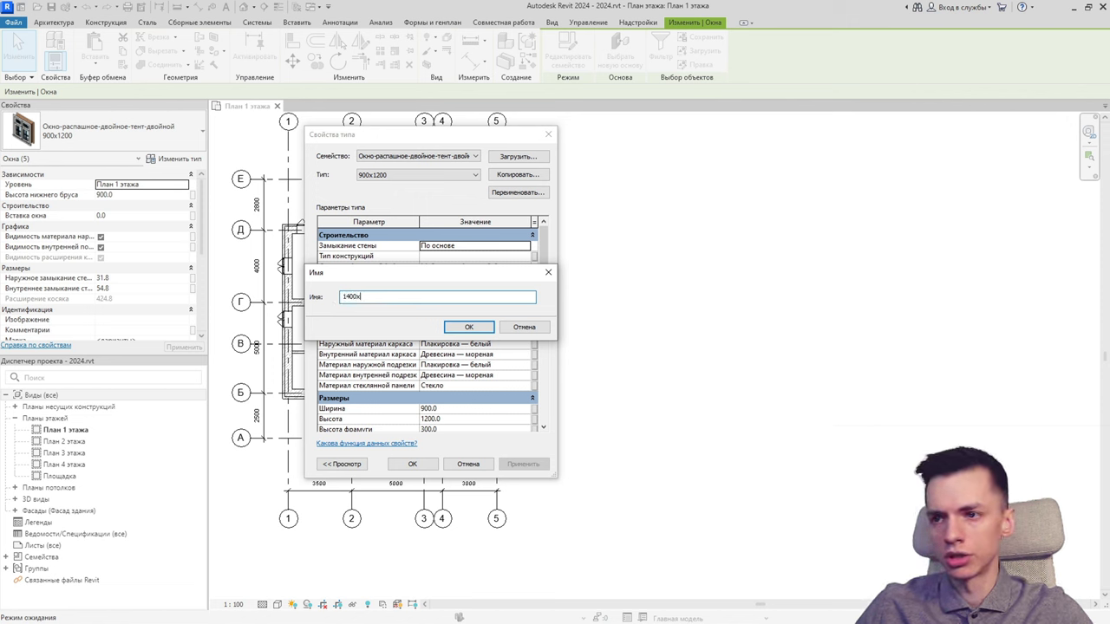
text(1200)
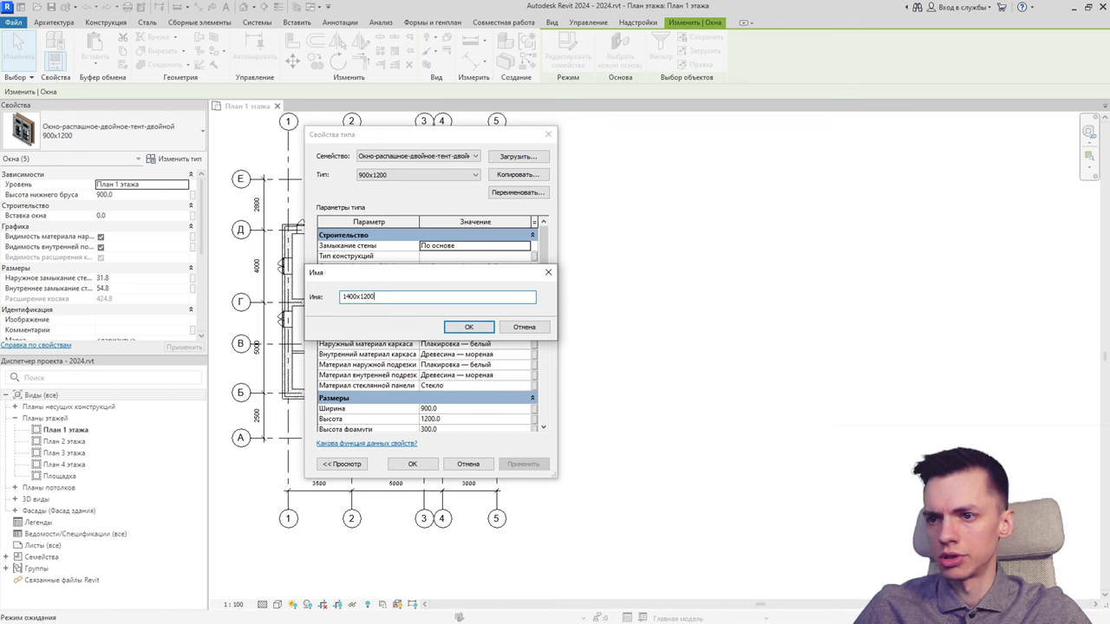
click(468, 327)
click(447, 408)
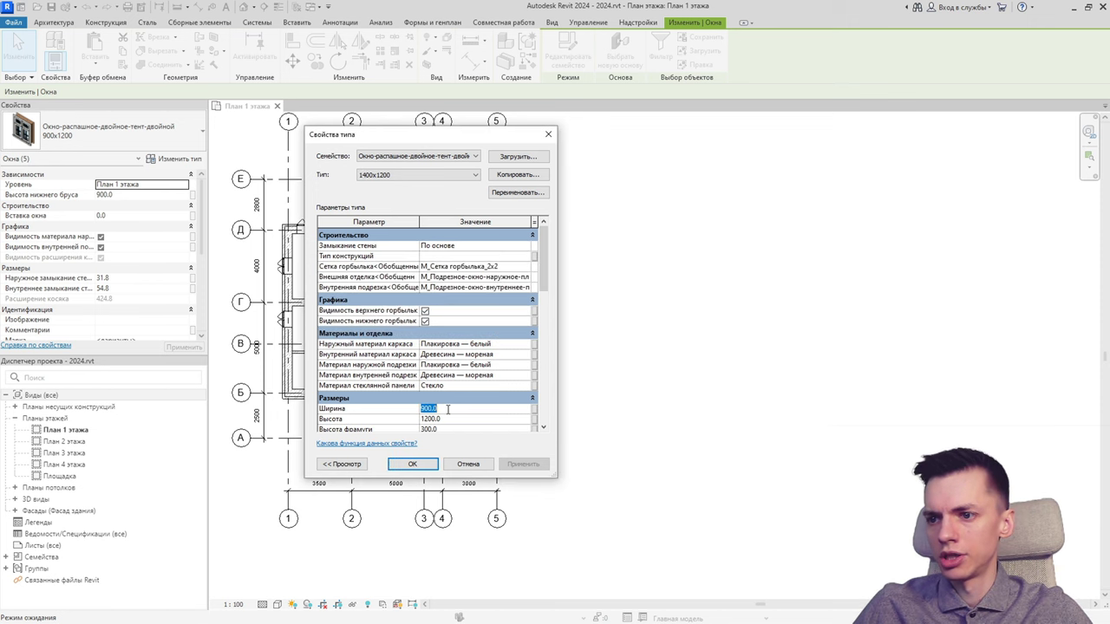
text(14)
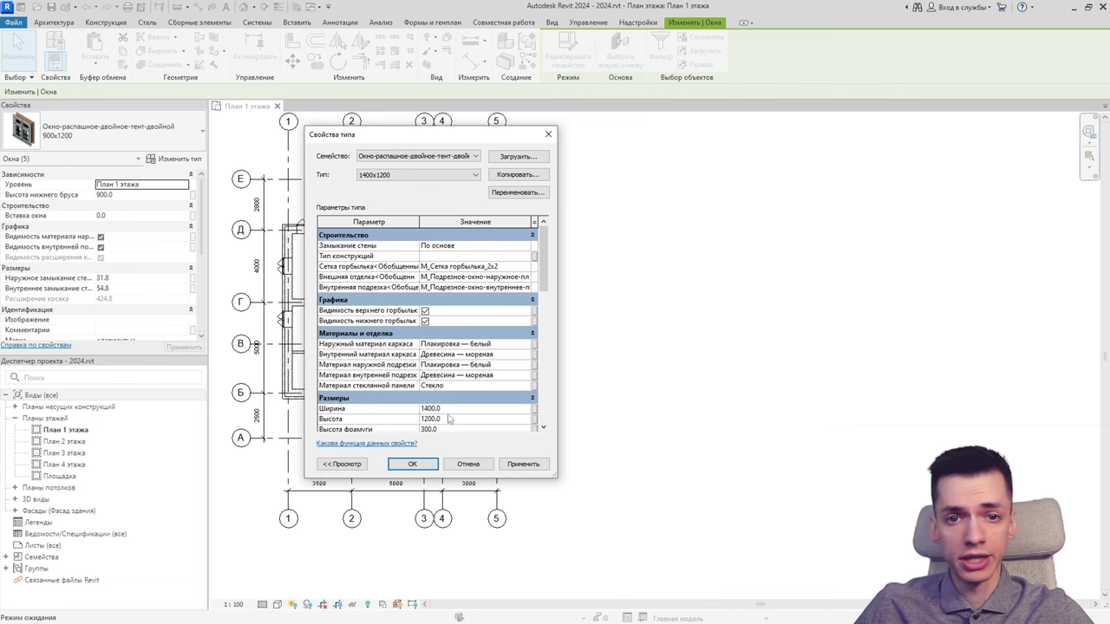
click(413, 464)
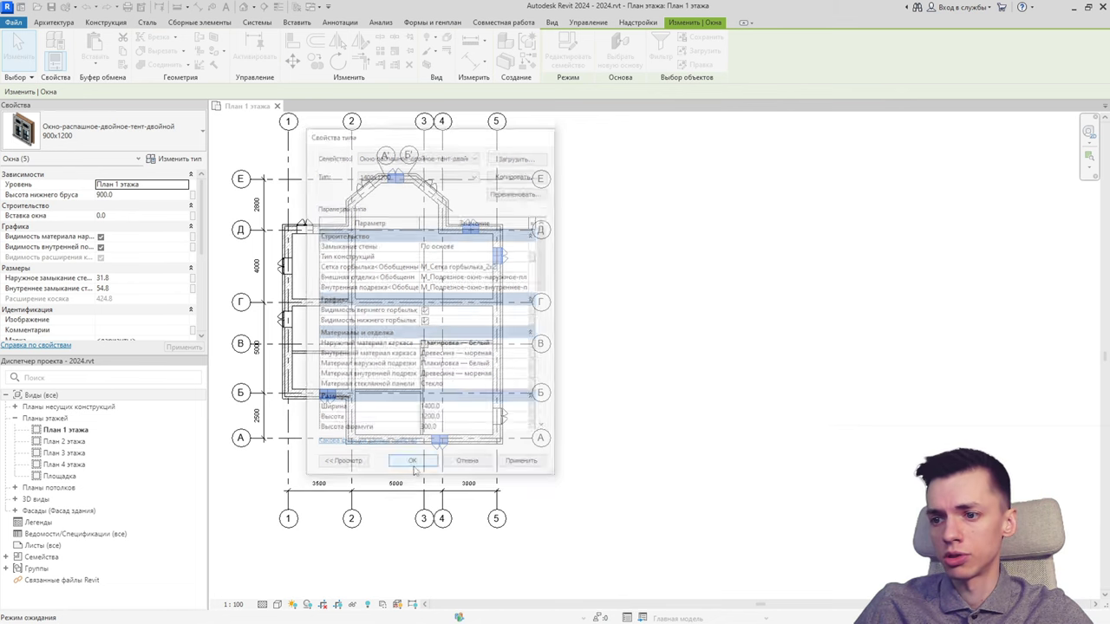
key(Escape)
scroll(406, 172, up, 2)
Recentre the plan on the building and pick the left-wall window between axes Д and Г.
scroll(406, 173, up, 2)
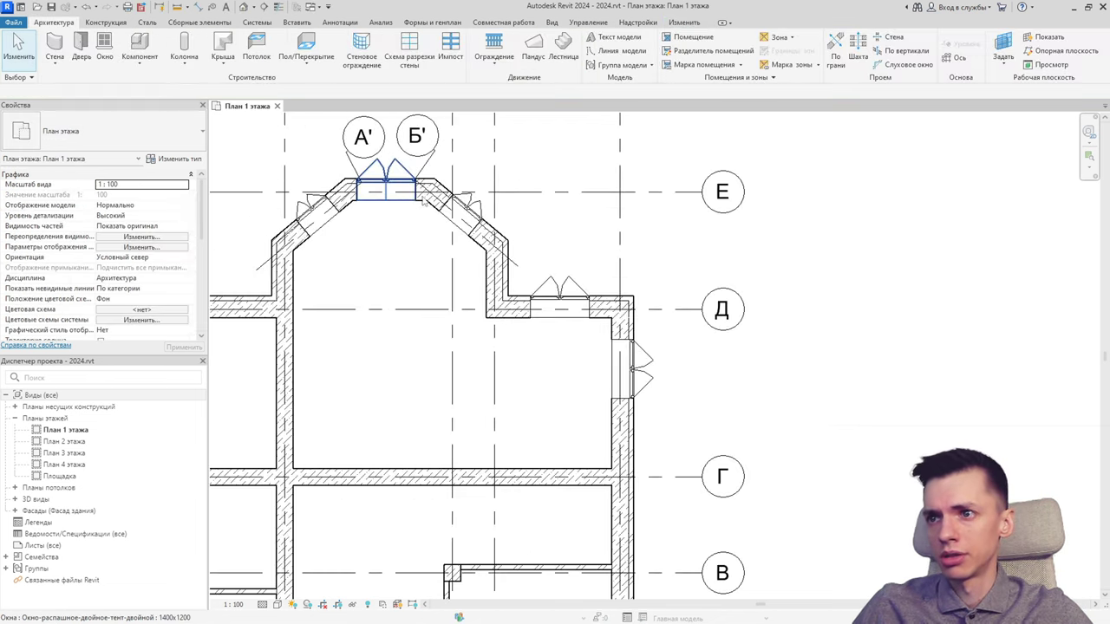
scroll(407, 224, down, 2)
middle_drag(413, 300, 550, 284)
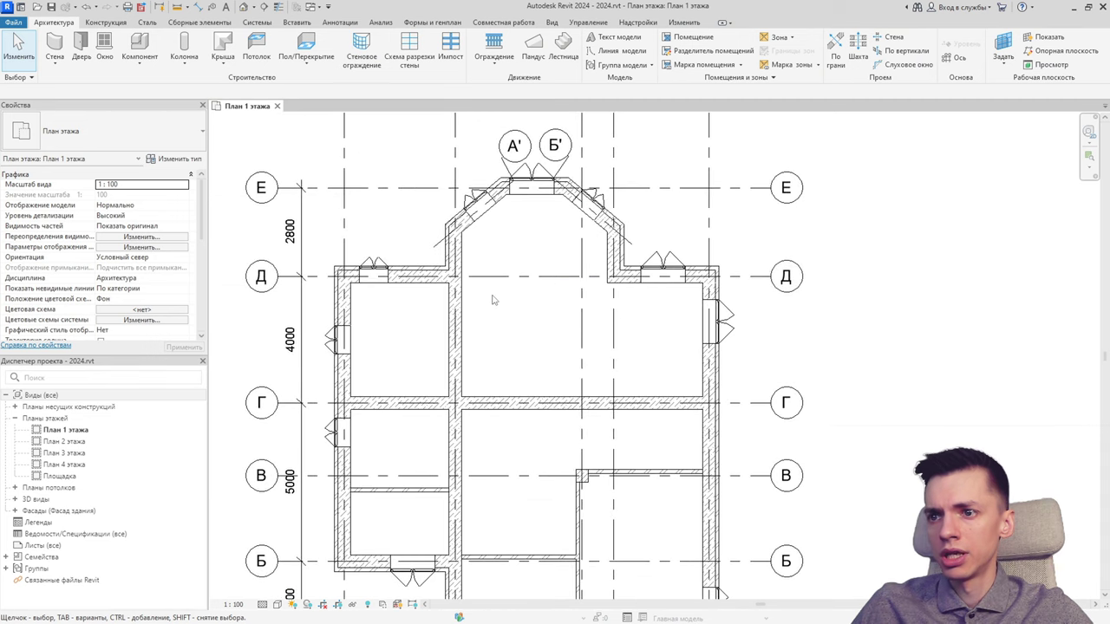
scroll(499, 316, down, 1)
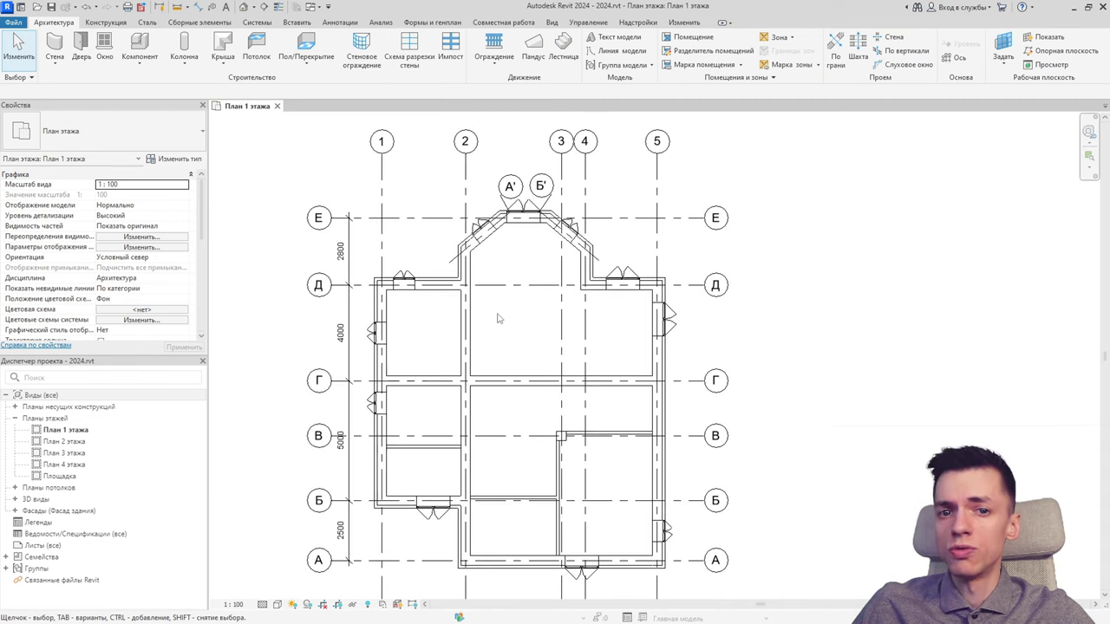
middle_drag(497, 314, 487, 265)
click(364, 282)
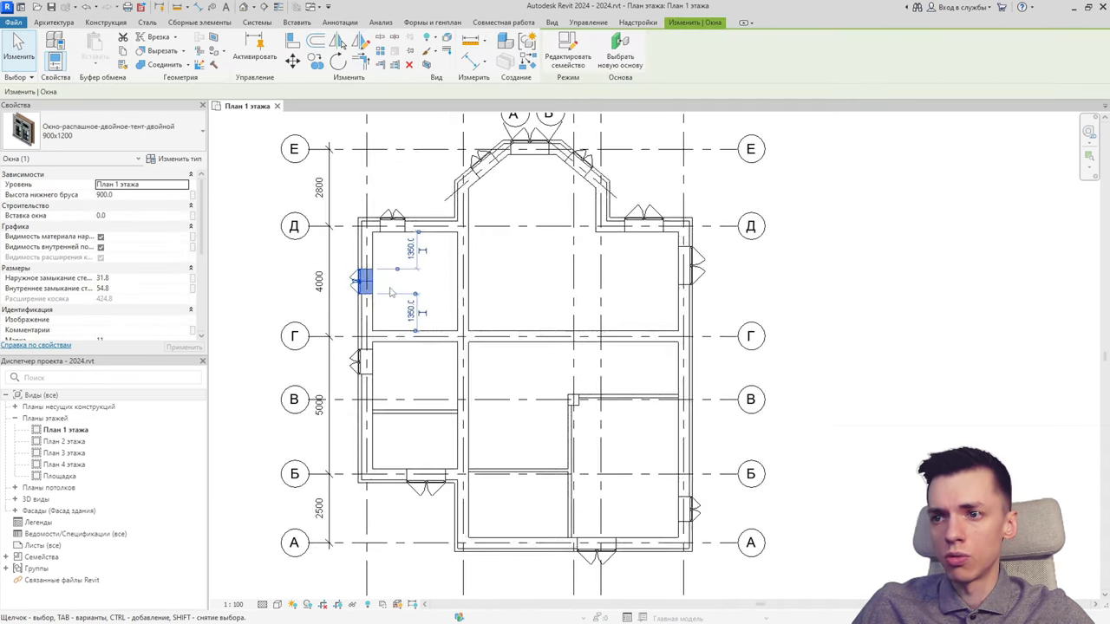
scroll(377, 284, up, 1)
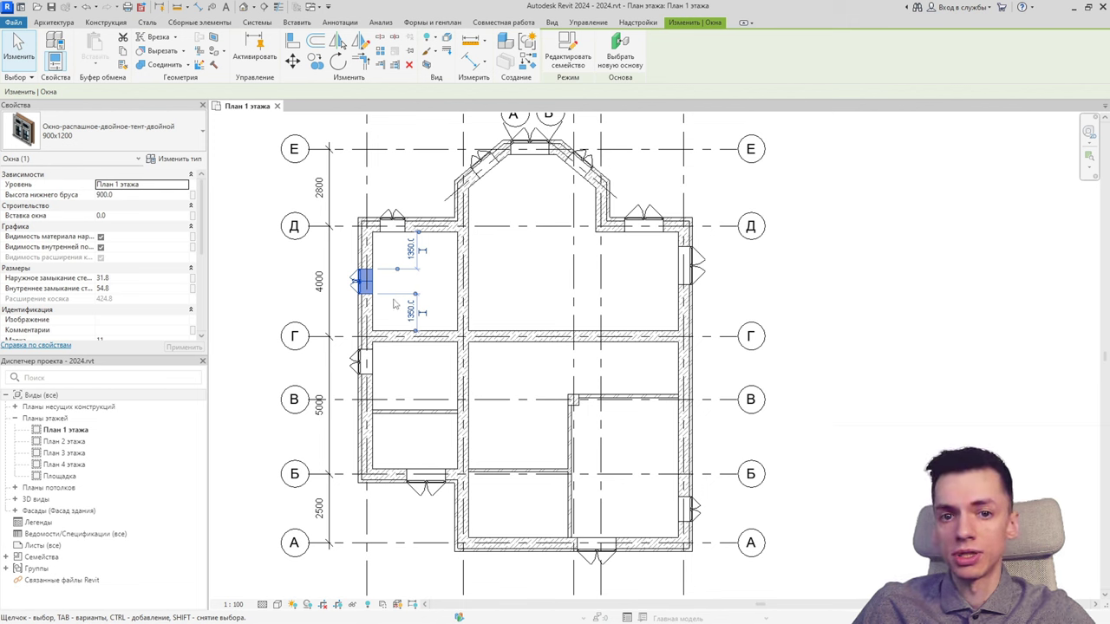
middle_drag(397, 328, 397, 267)
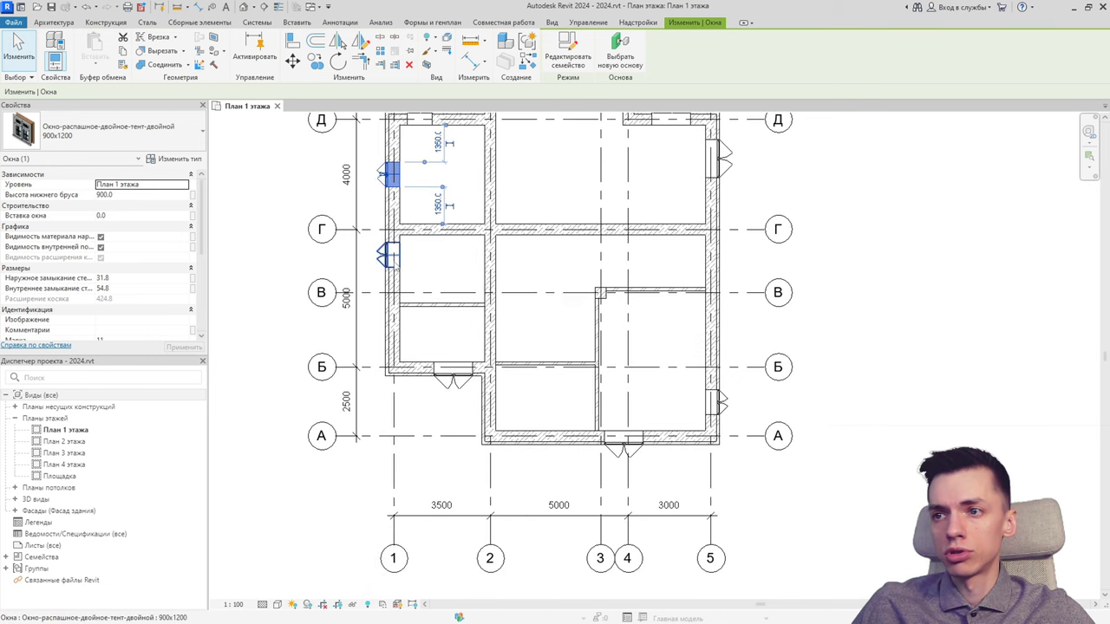
Set the lower temporary dimension of the left-wall window between Г and В to 1300.
click(392, 264)
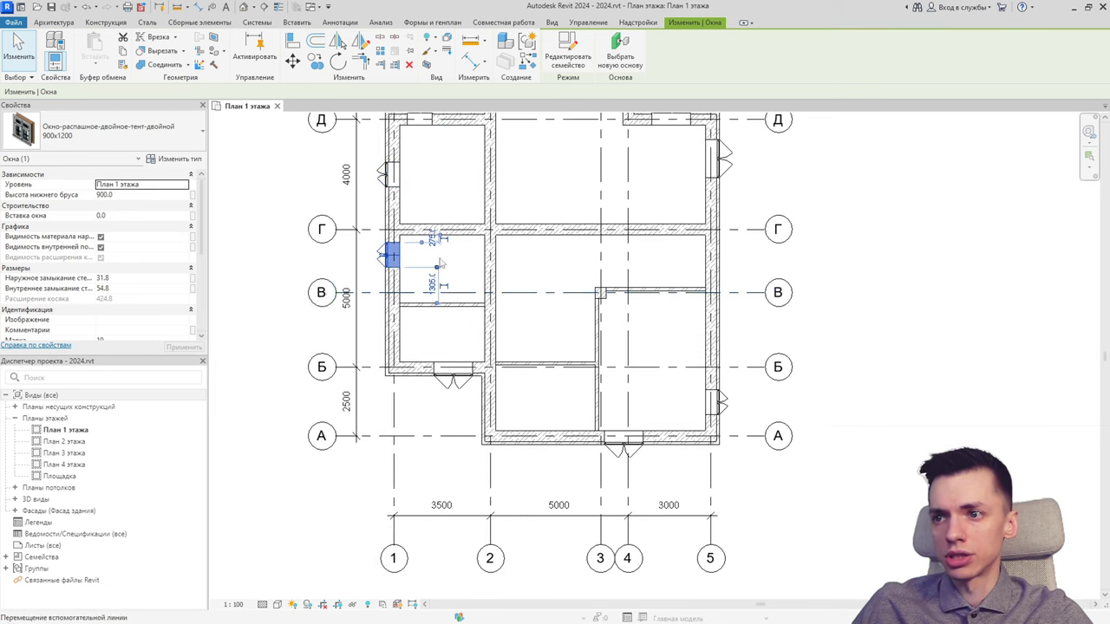
scroll(434, 265, up, 2)
click(436, 295)
click(439, 300)
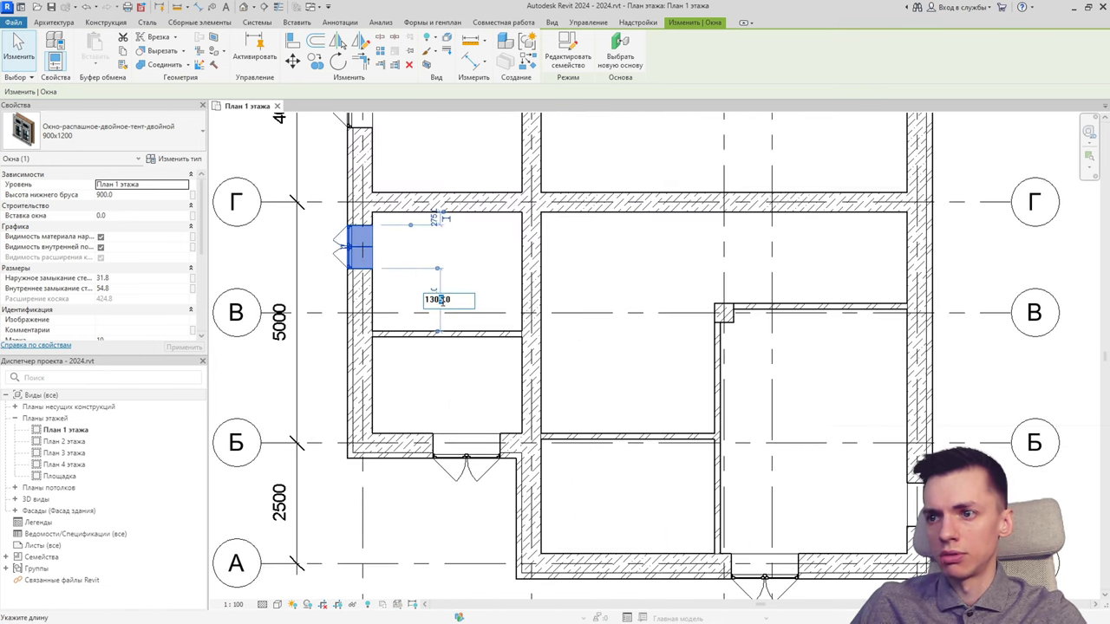
click(407, 299)
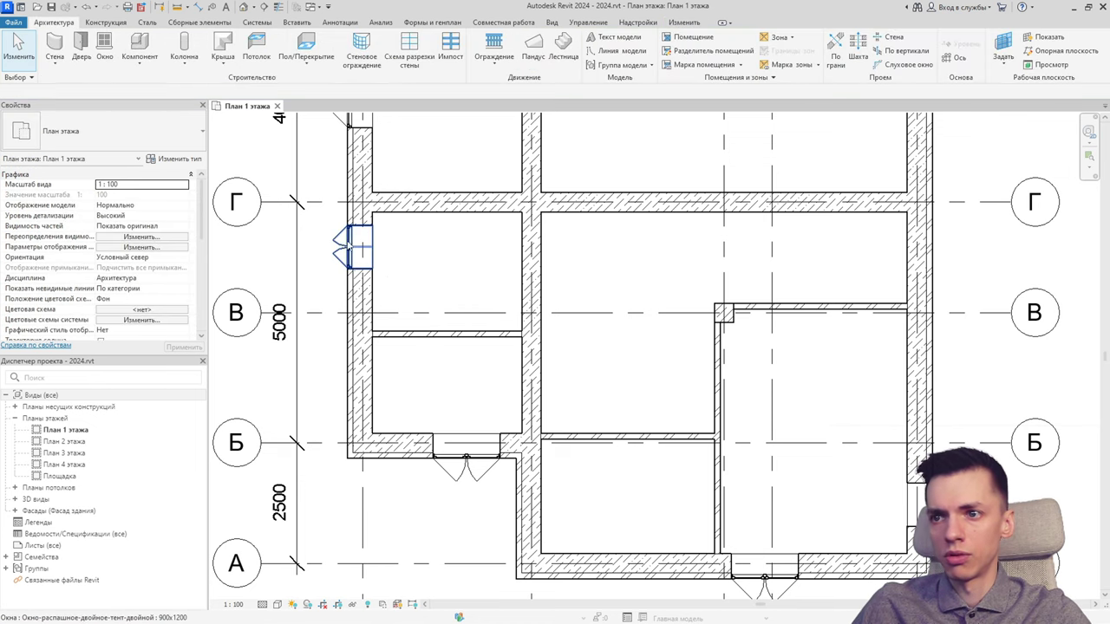
click(343, 243)
scroll(404, 216, up, 2)
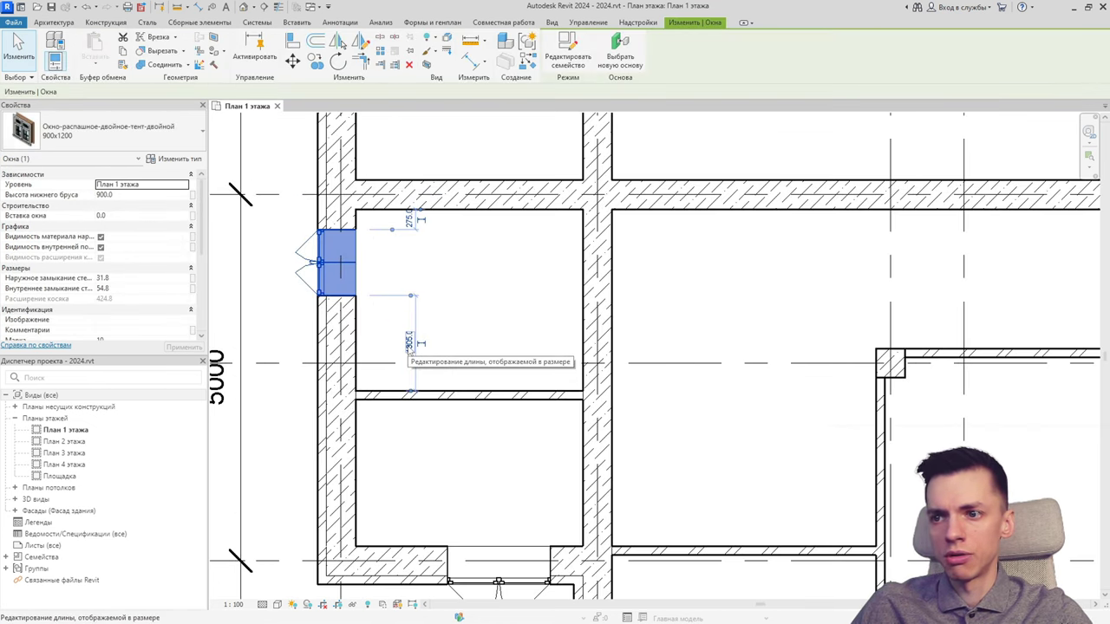
click(410, 343)
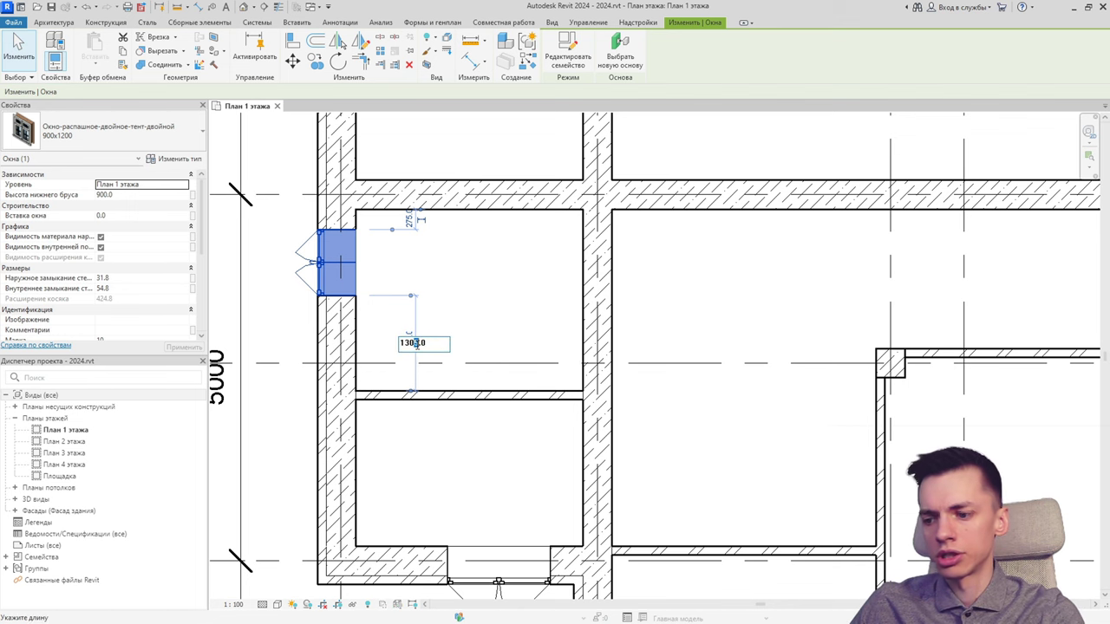
key(Return)
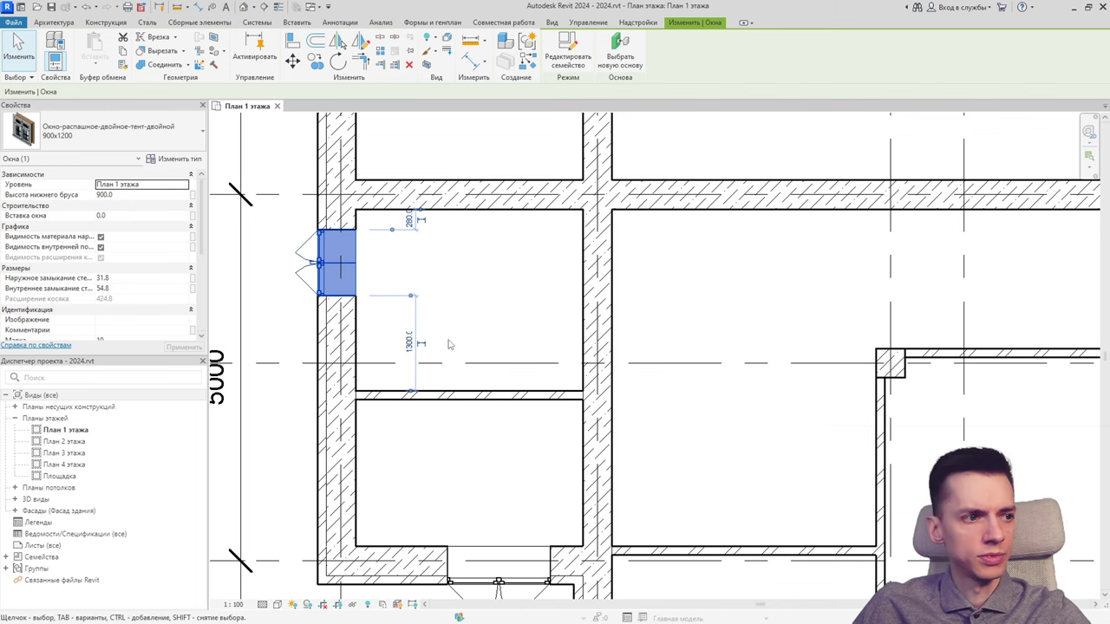
key(Escape)
Slide that window down the wall toward axis В, leaving it 580 and 1000 from the walls.
scroll(446, 329, down, 2)
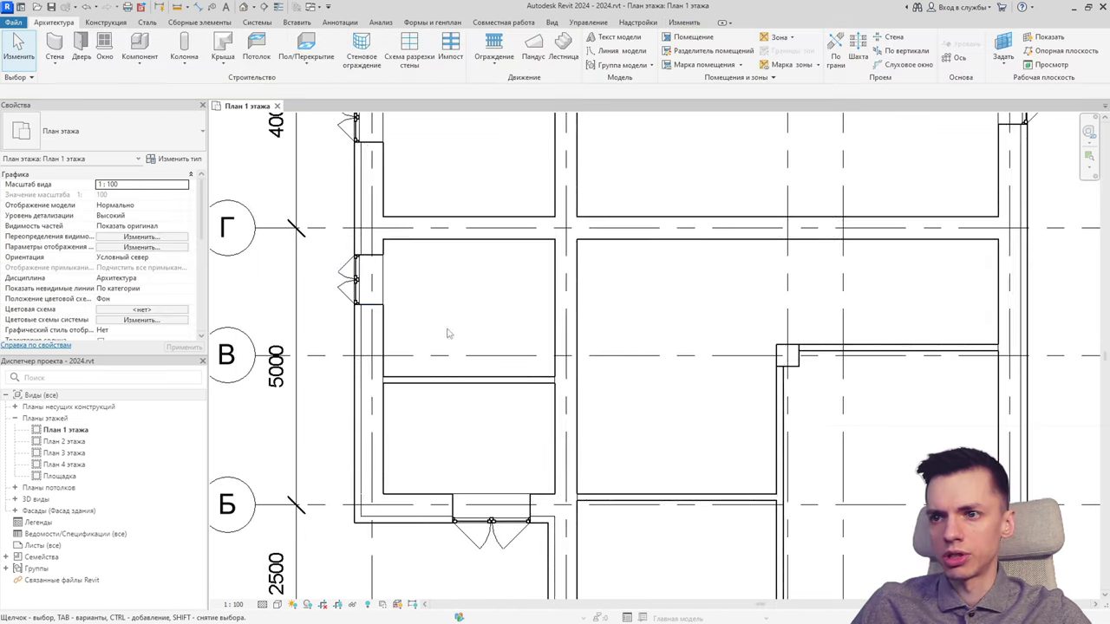
click(379, 297)
drag(379, 297, 442, 326)
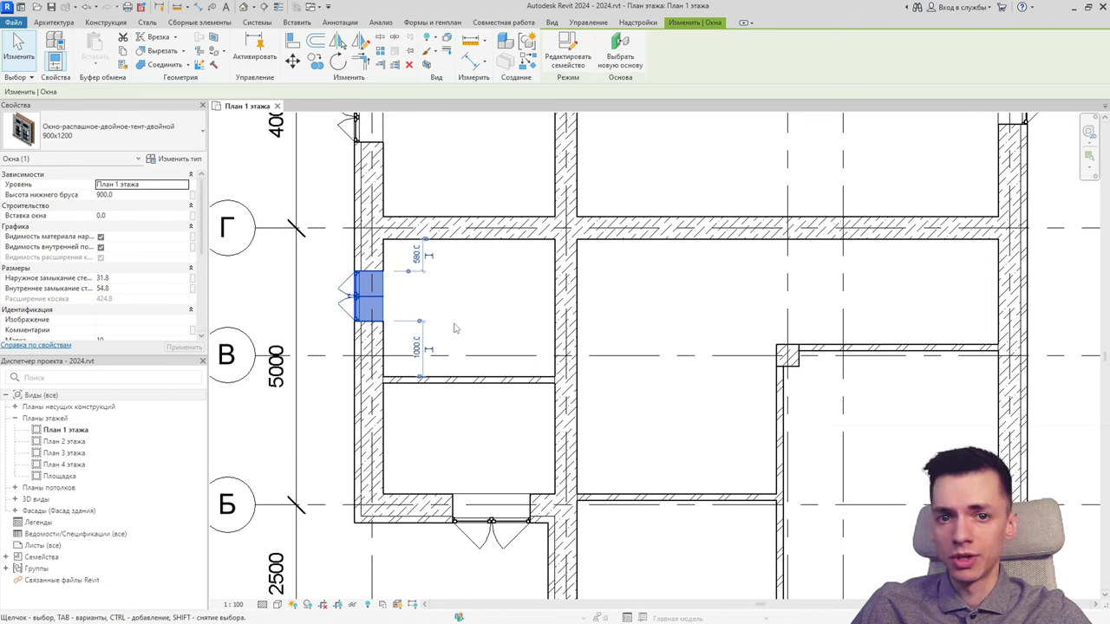
scroll(451, 327, down, 1)
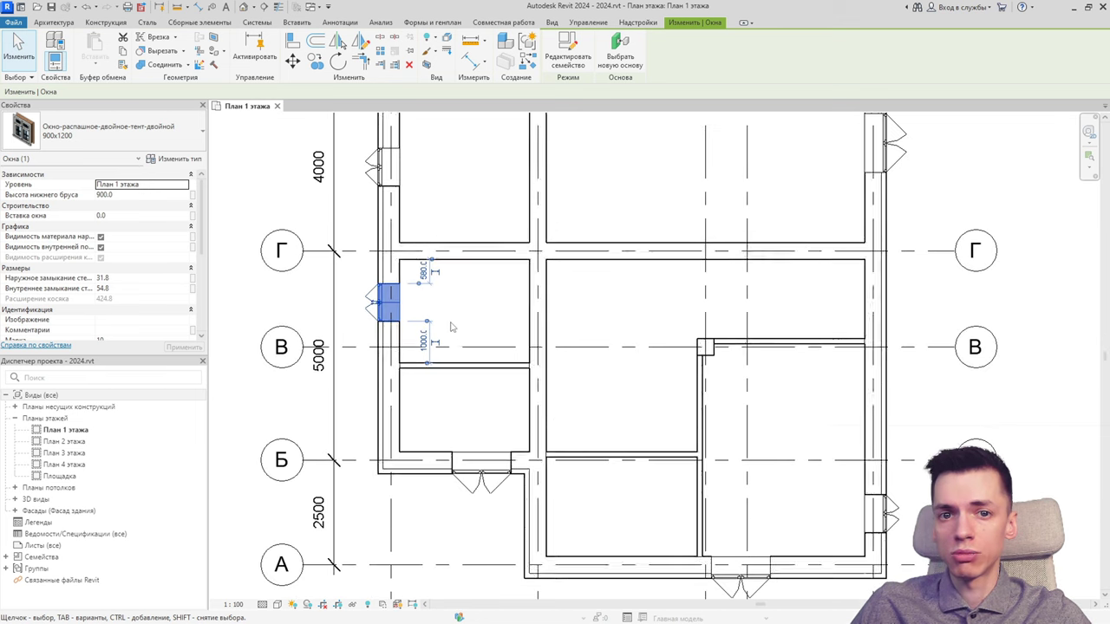
middle_drag(456, 338, 427, 238)
Offset the bottom window on axis А by 1200 and slide it left along the wall.
click(448, 366)
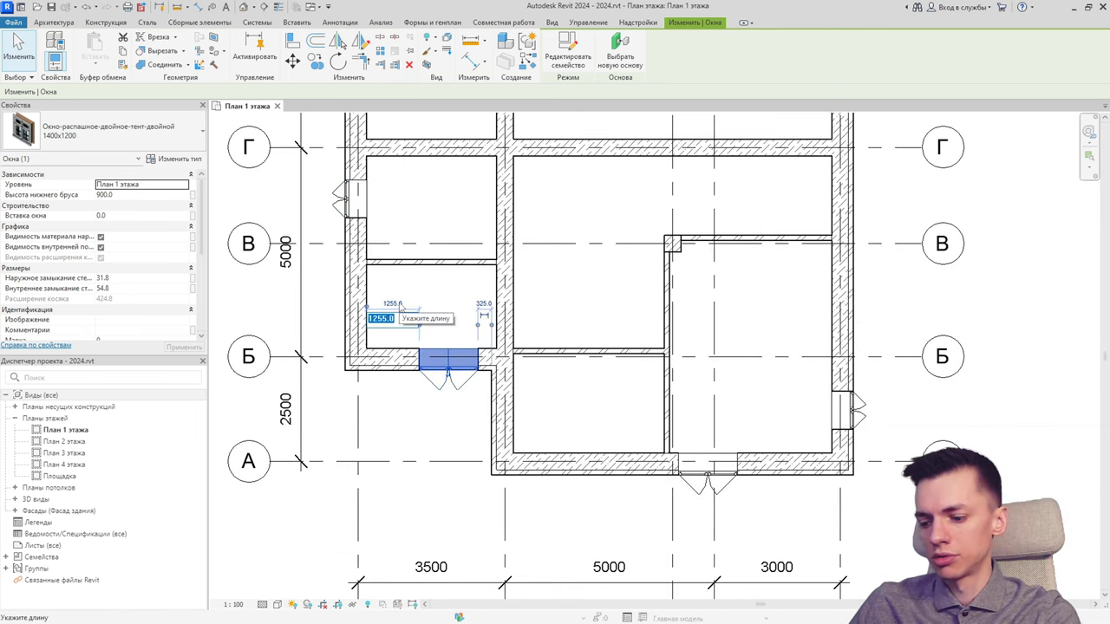
text(1200)
key(Return)
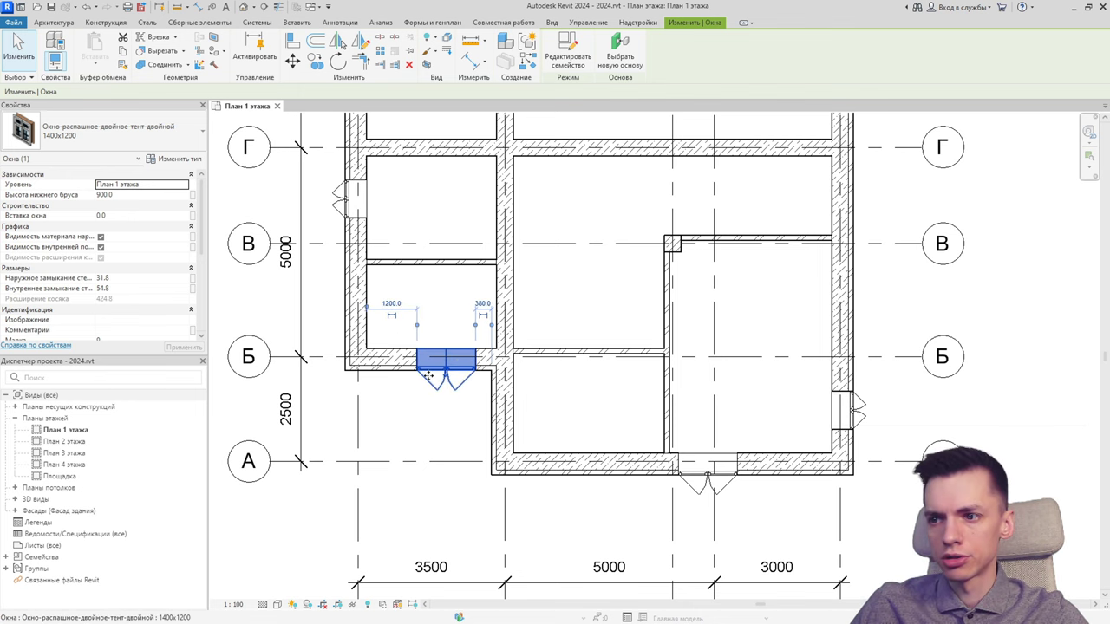
drag(429, 376, 403, 374)
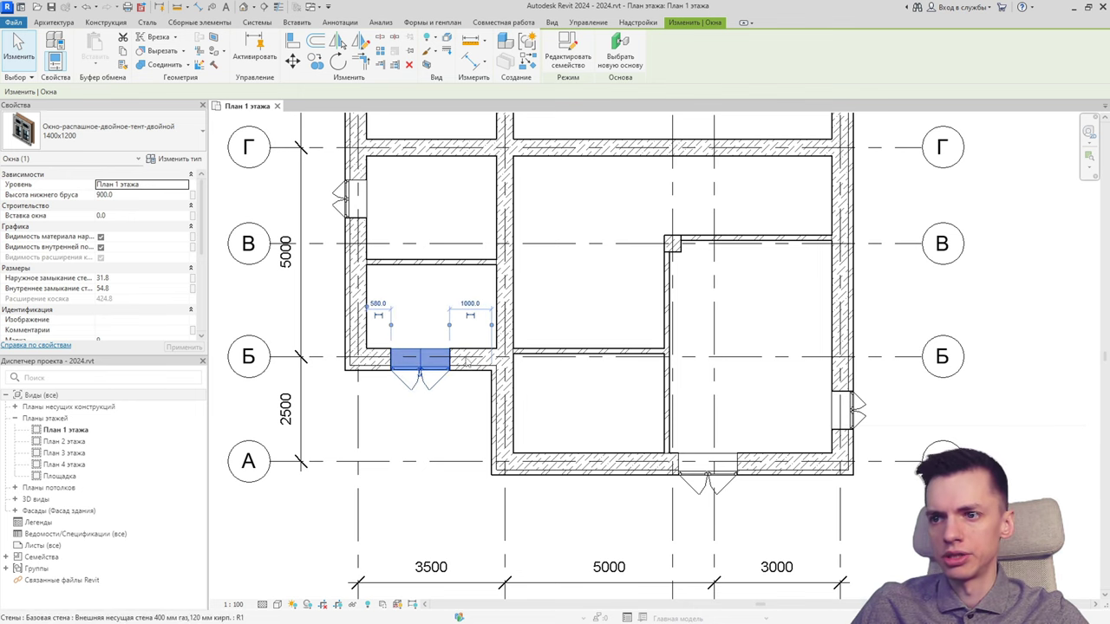
middle_drag(532, 413, 459, 371)
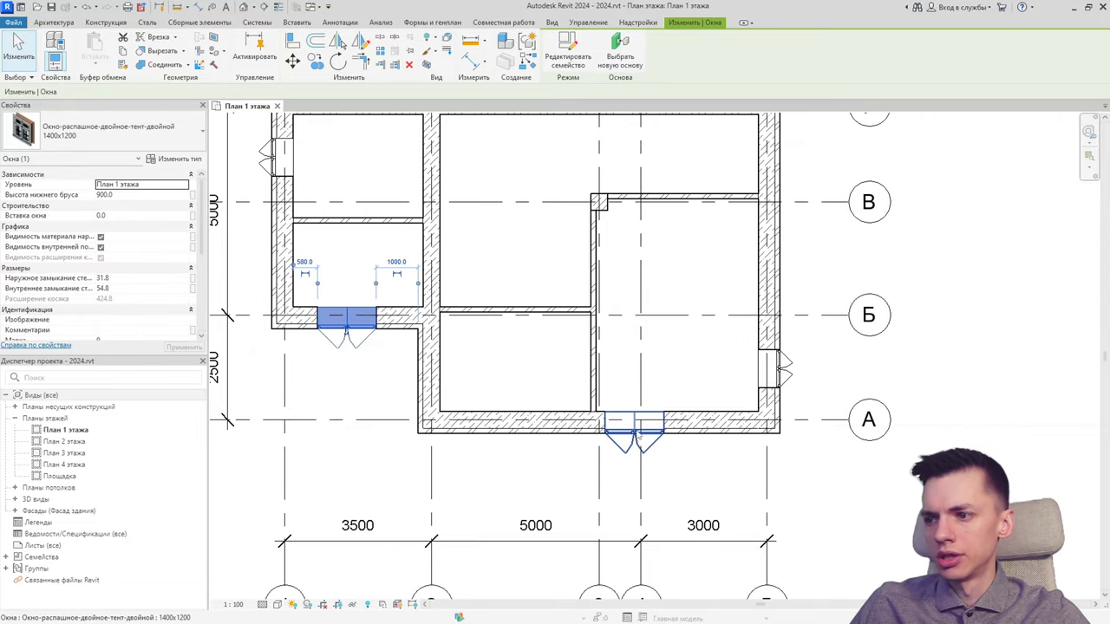
Place the other window on axis А 2200 from the right wall.
click(633, 429)
scroll(611, 371, up, 1)
text(2200)
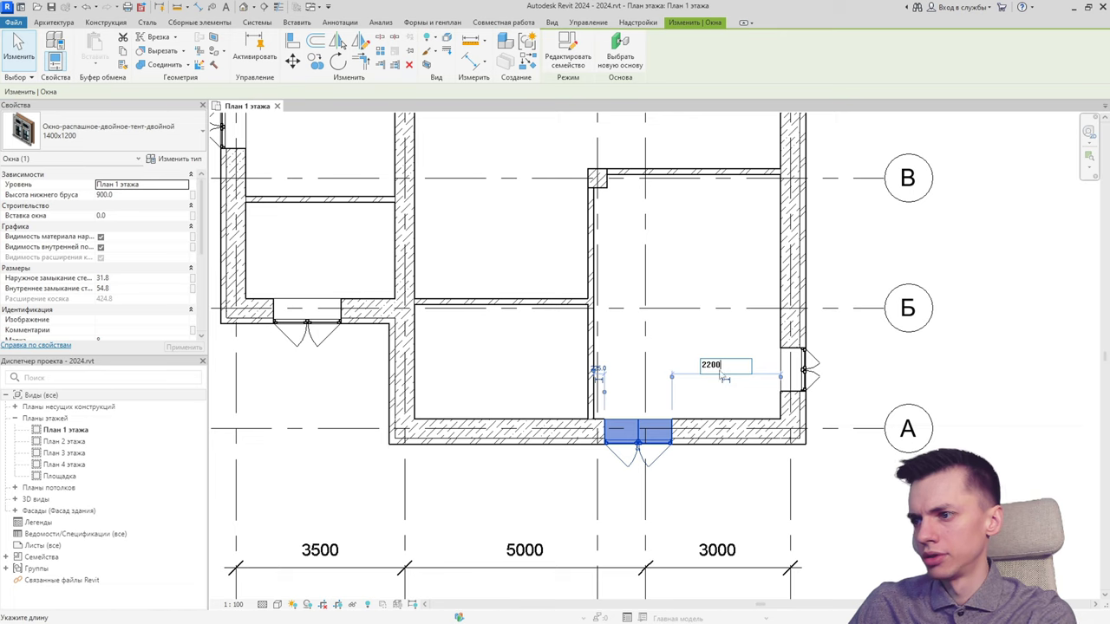
key(Return)
middle_drag(724, 379, 556, 410)
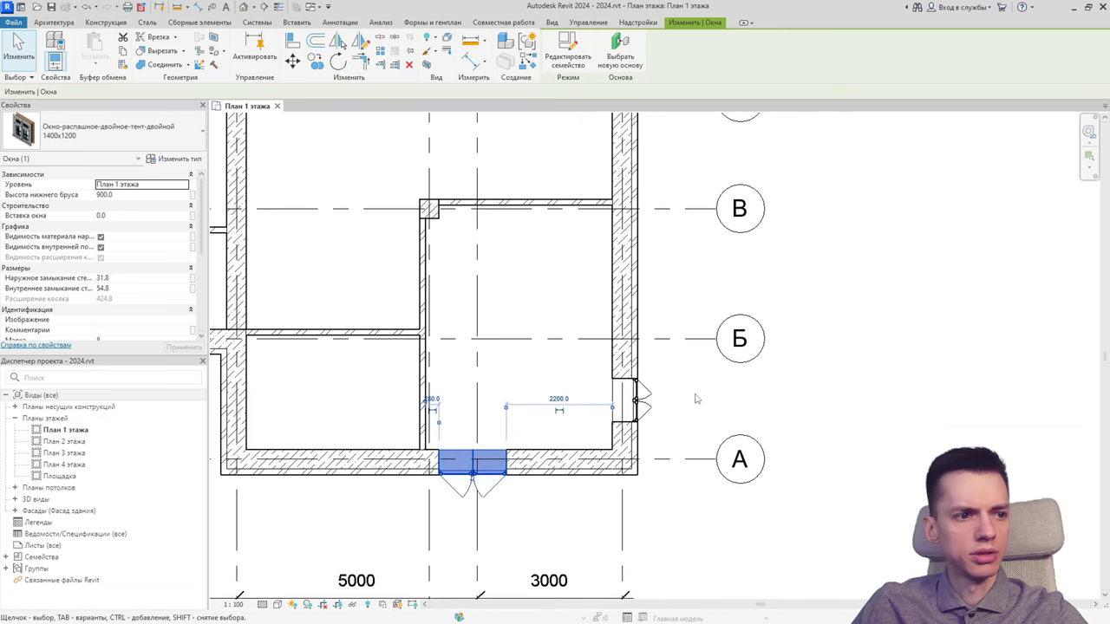
click(695, 399)
Select the windows in the right outer wall and on axis Д, then clear the selection.
ctrl+scroll(649, 310, up, 5)
ctrl+scroll(552, 311, up, 1)
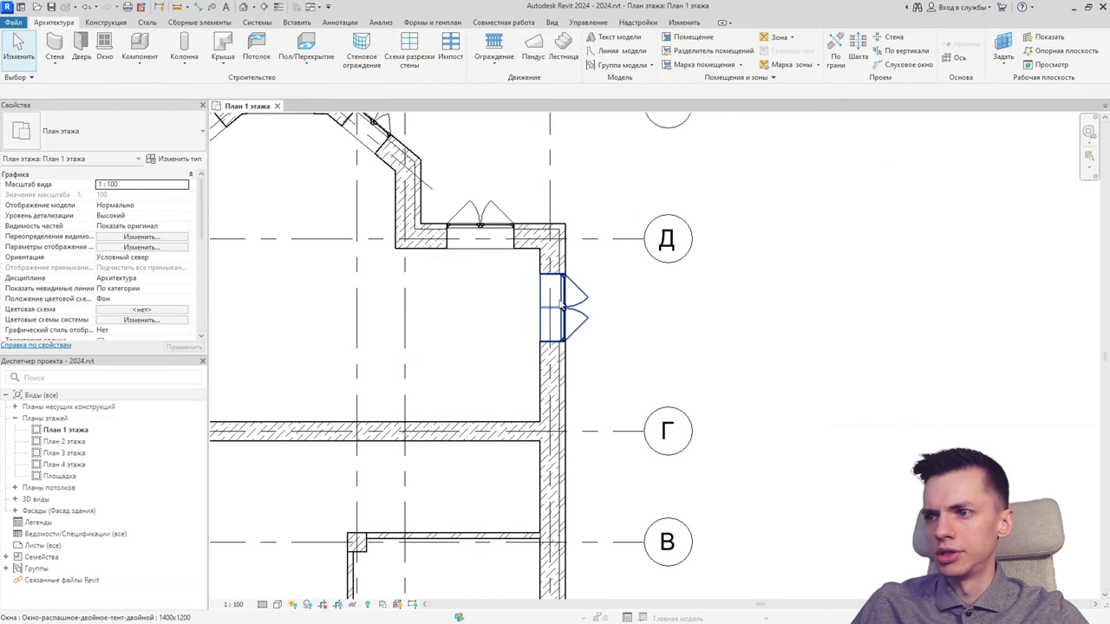
click(561, 306)
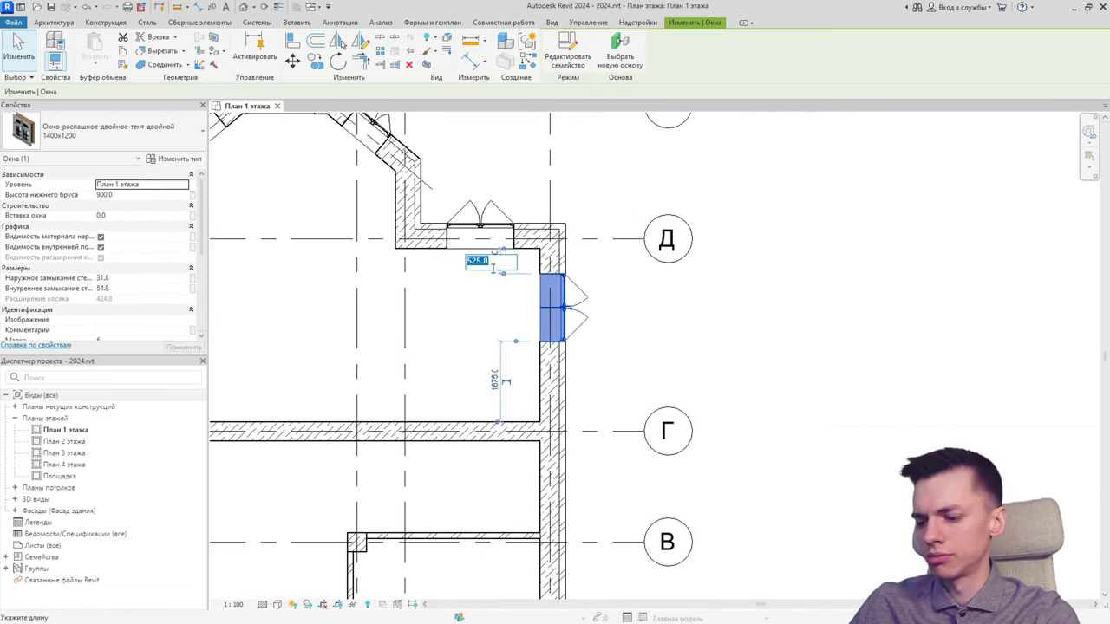
click(492, 215)
middle_drag(450, 291, 521, 414)
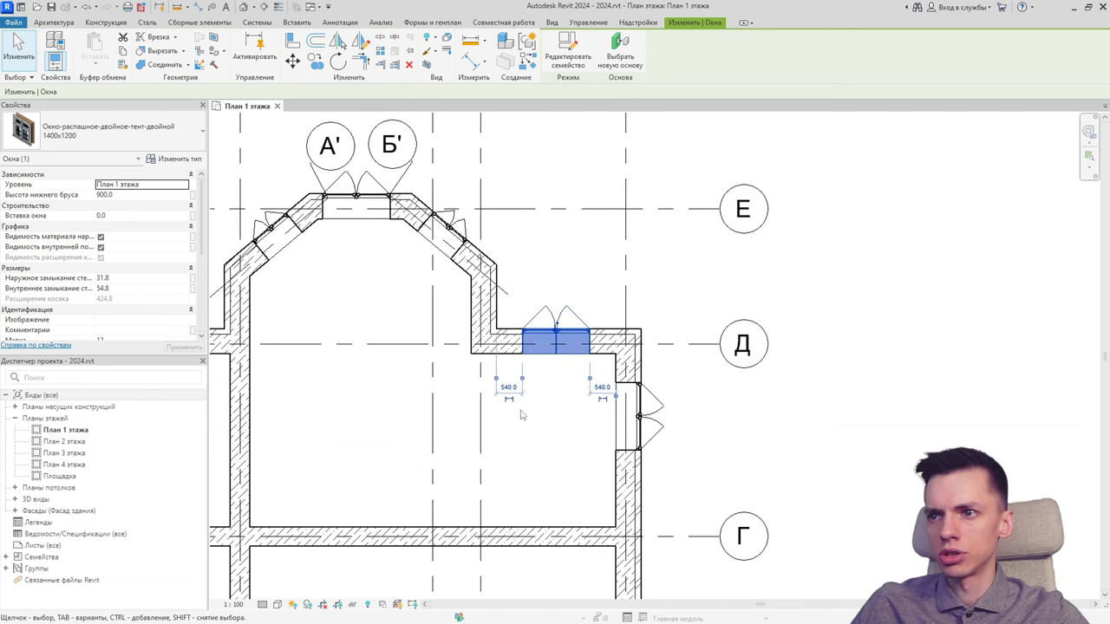
key(Escape)
Add an aligned dimension (623) from the left diagonal-wall window to the wall corner.
click(260, 226)
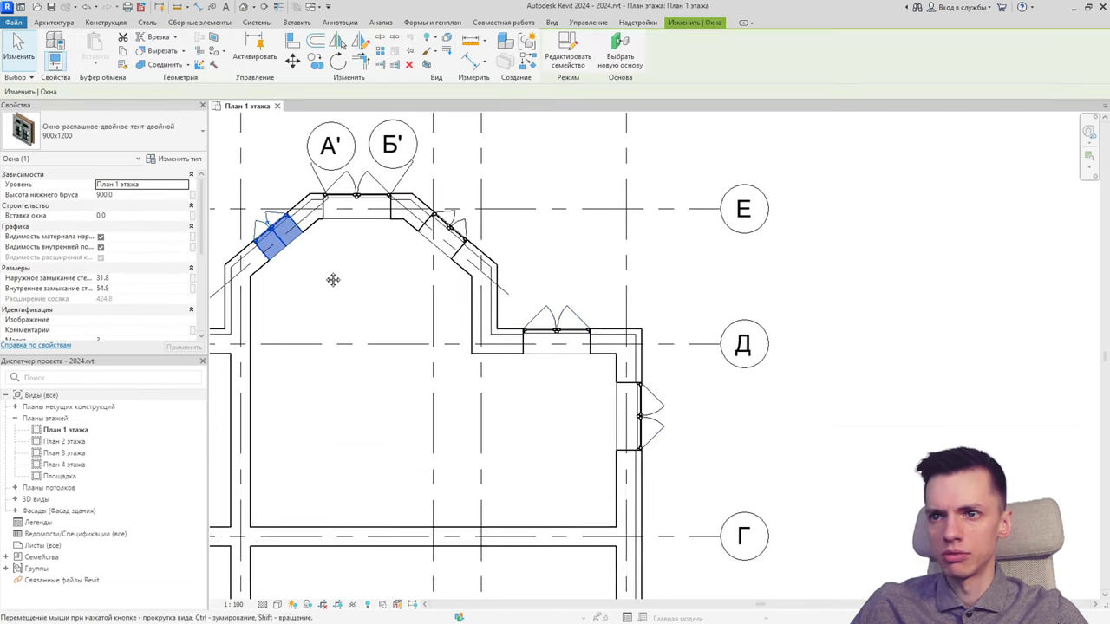
middle_drag(311, 249, 387, 290)
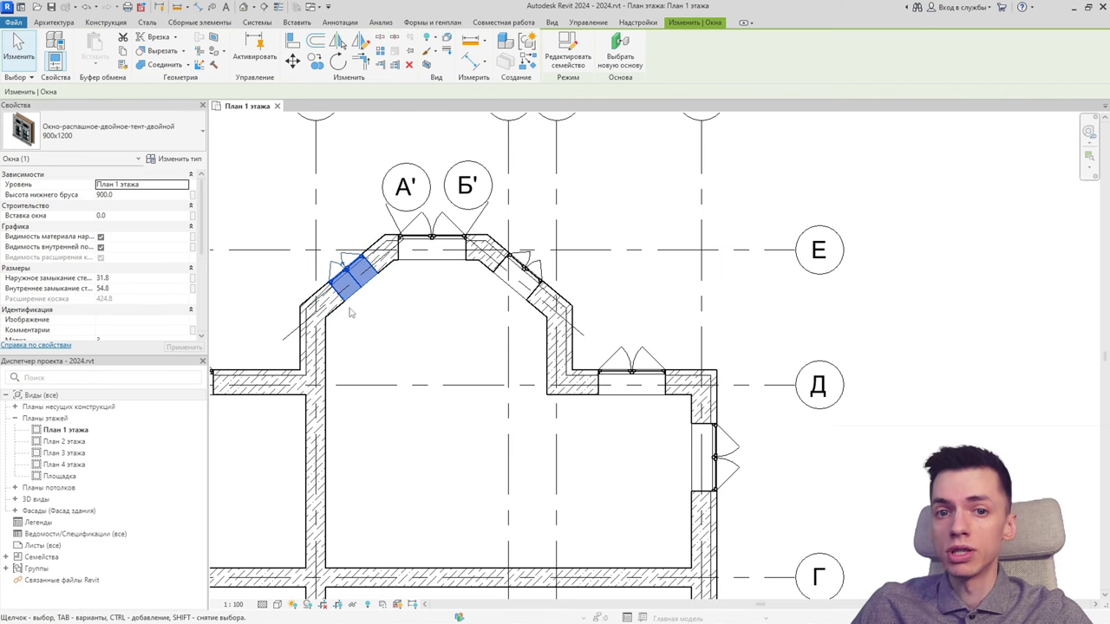
click(351, 314)
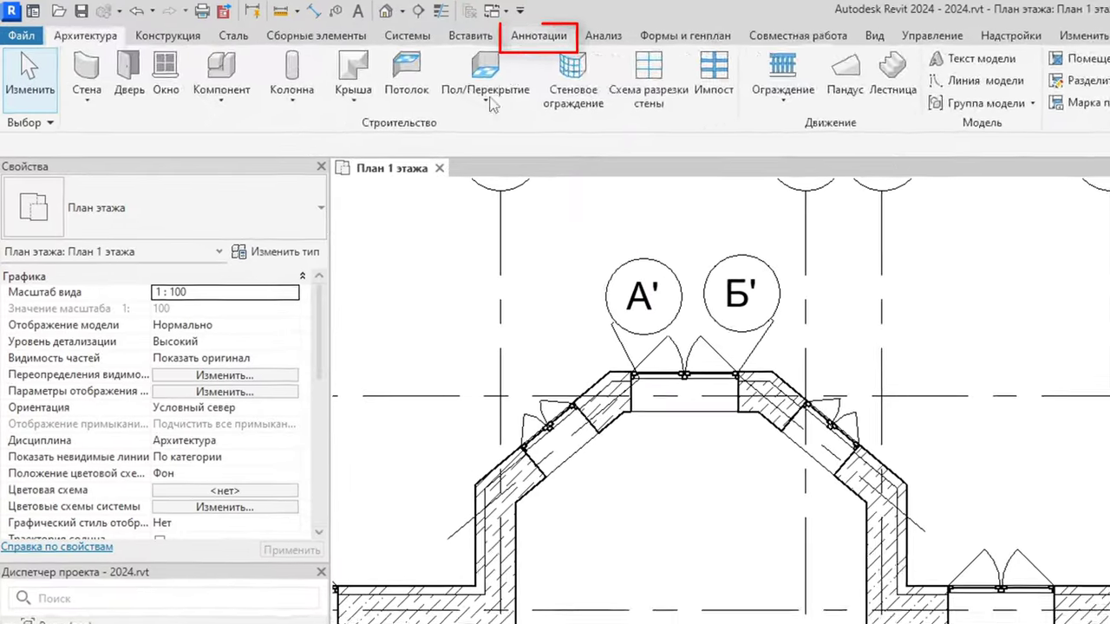
click(339, 21)
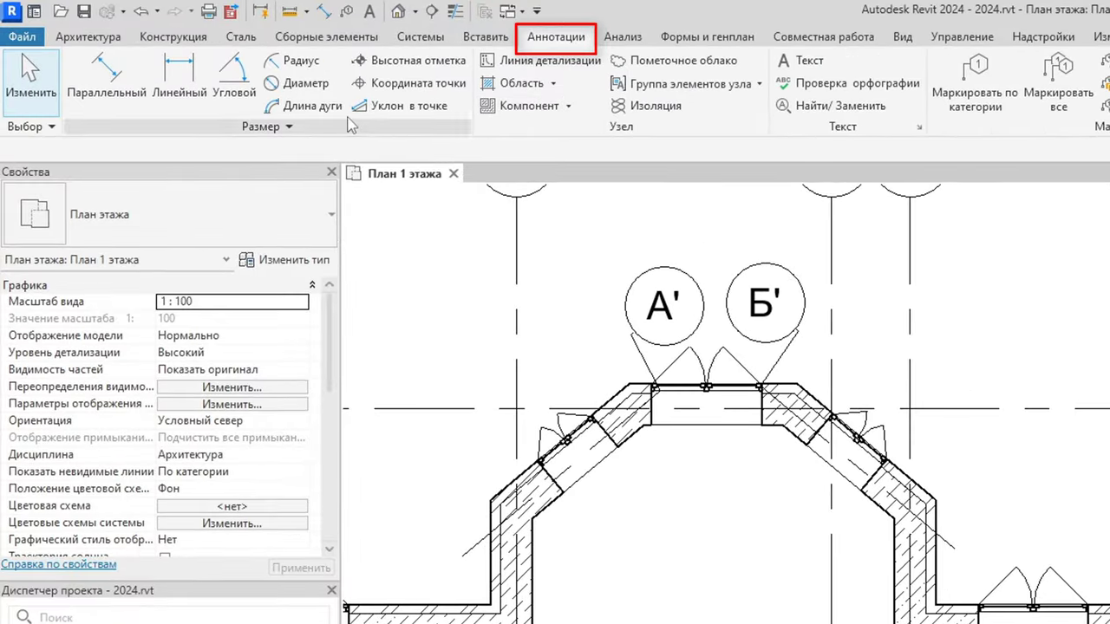
click(106, 76)
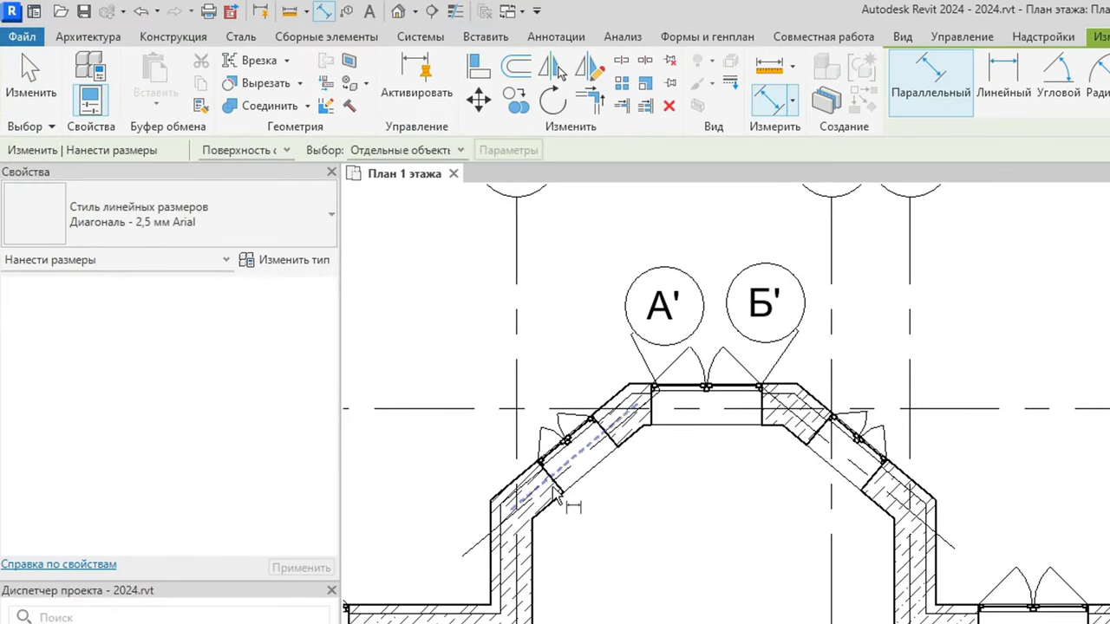
scroll(555, 491, up, 2)
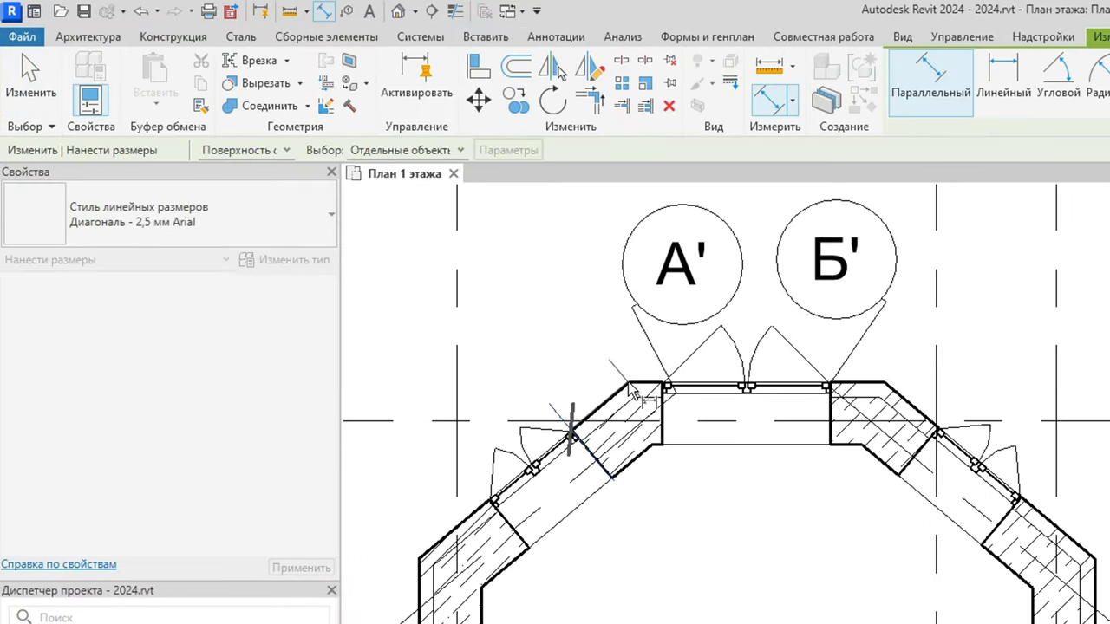
click(575, 414)
click(555, 358)
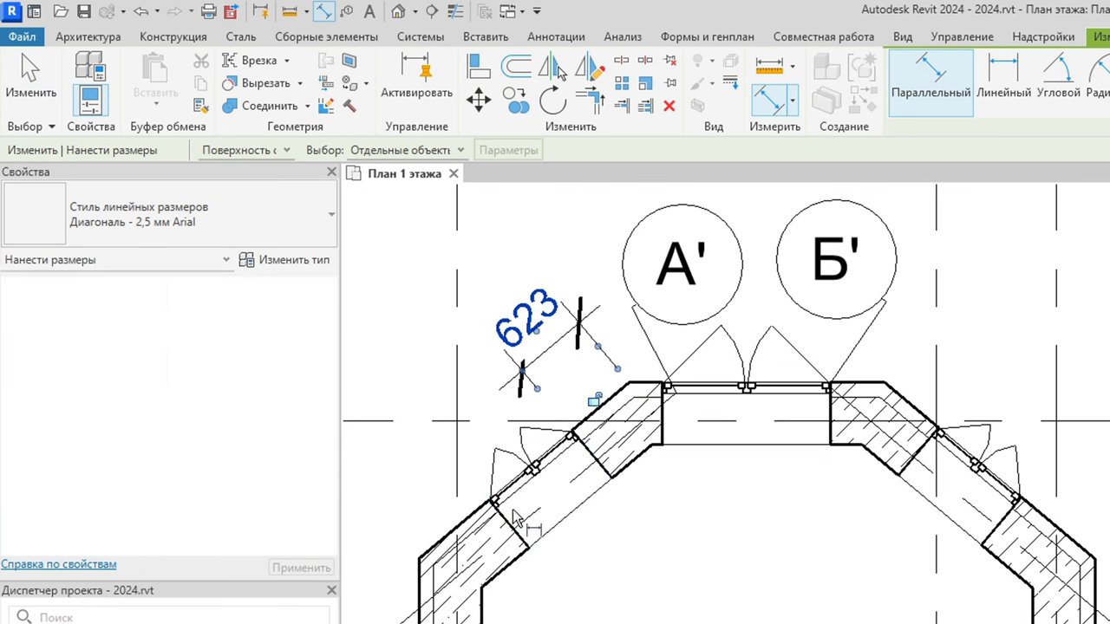
key(Escape)
Move the left diagonal window to 600 from the corner and delete the helper dimension.
click(527, 472)
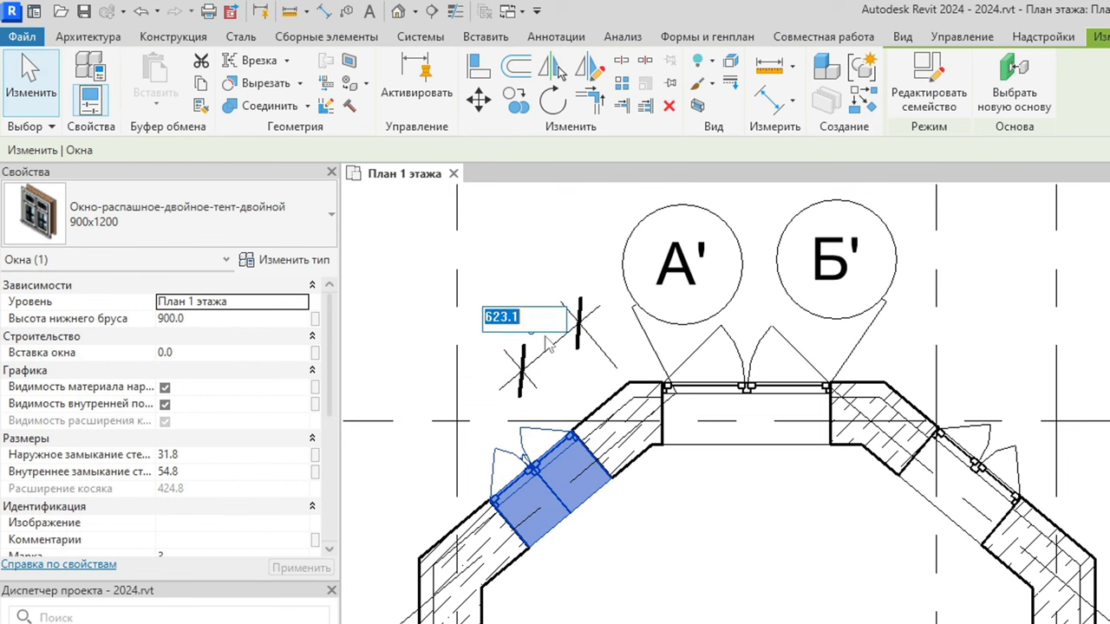
text(600)
key(Return)
click(572, 395)
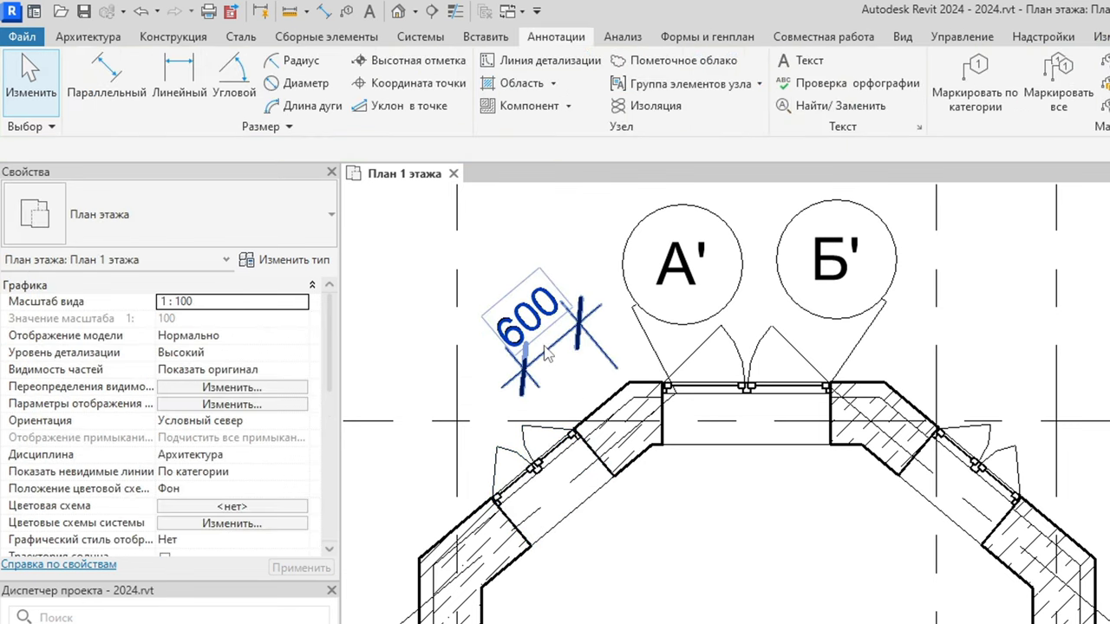
click(579, 364)
key(Delete)
middle_drag(841, 394, 572, 360)
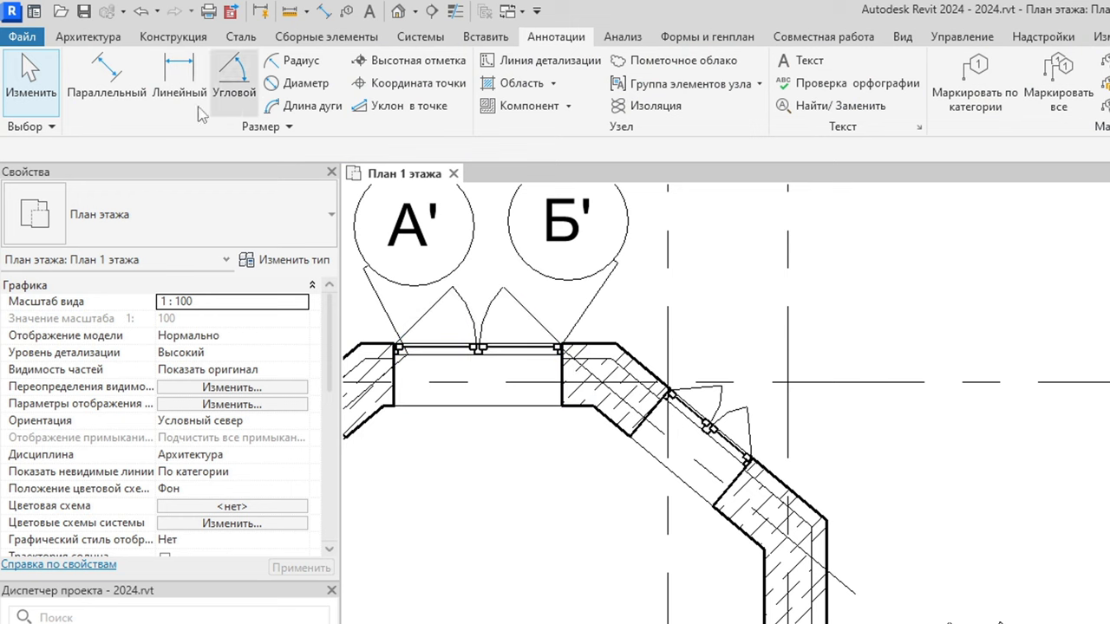
Add an aligned dimension (587) from the right diagonal-wall window to the wall corner.
click(130, 82)
scroll(646, 381, up, 1)
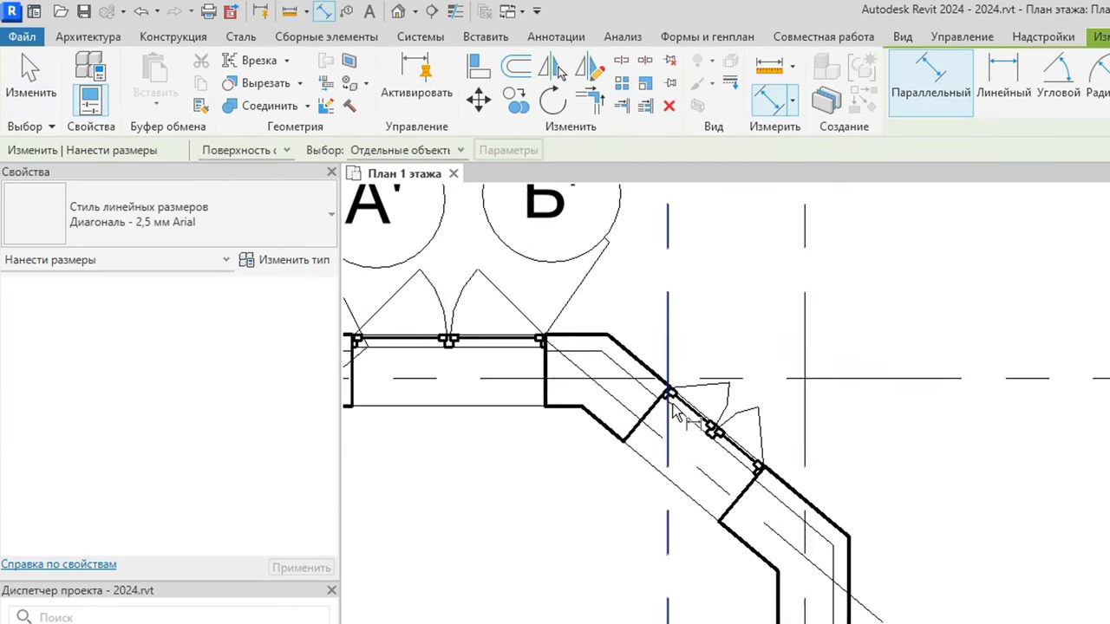
scroll(646, 381, up, 1)
click(664, 394)
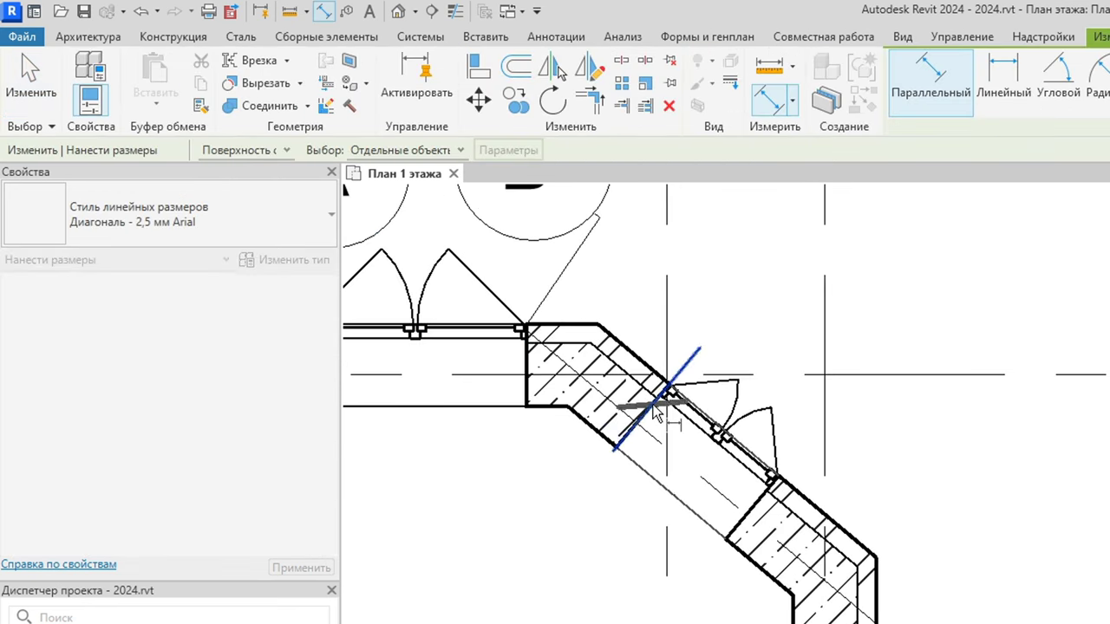
click(604, 332)
click(727, 271)
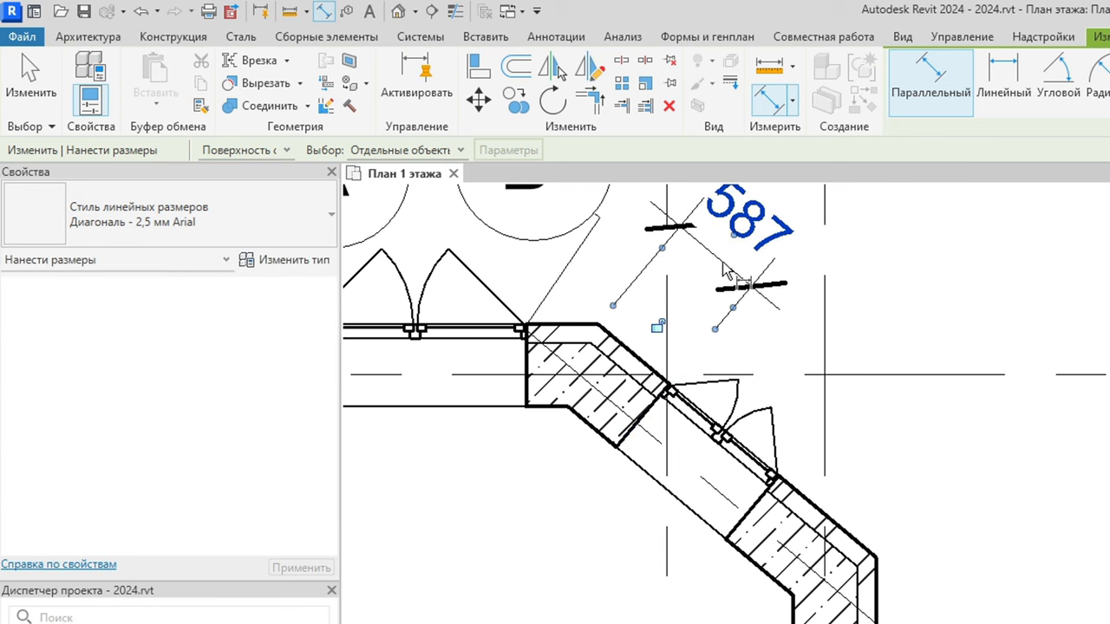
middle_drag(727, 270, 685, 328)
key(Escape)
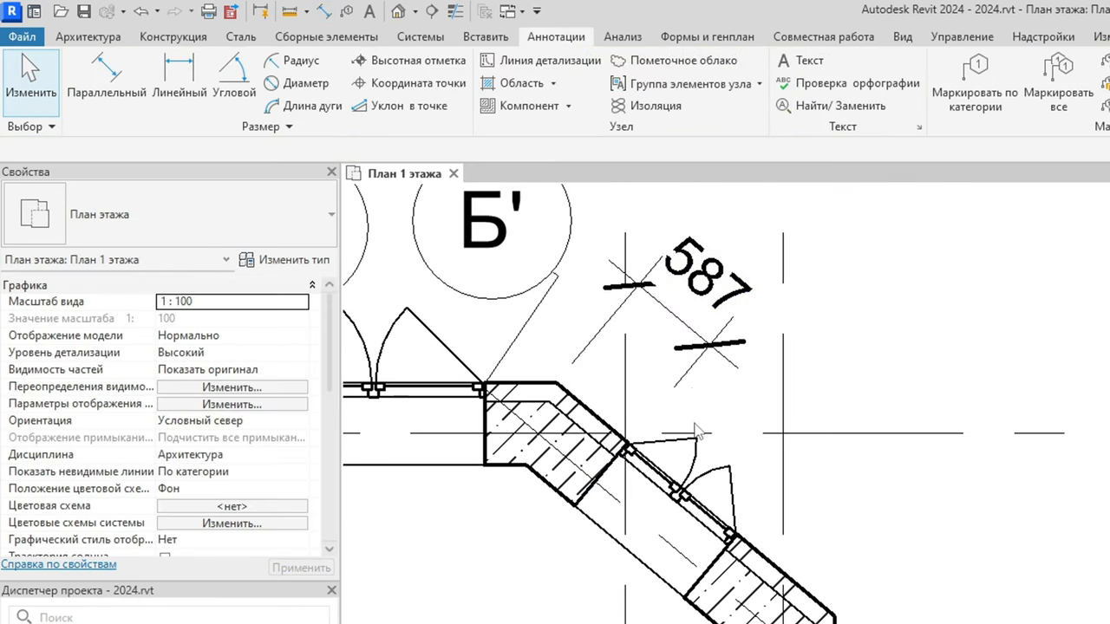
Set the right diagonal window 600 from the corner, delete the helper dimension, and zoom out.
click(699, 456)
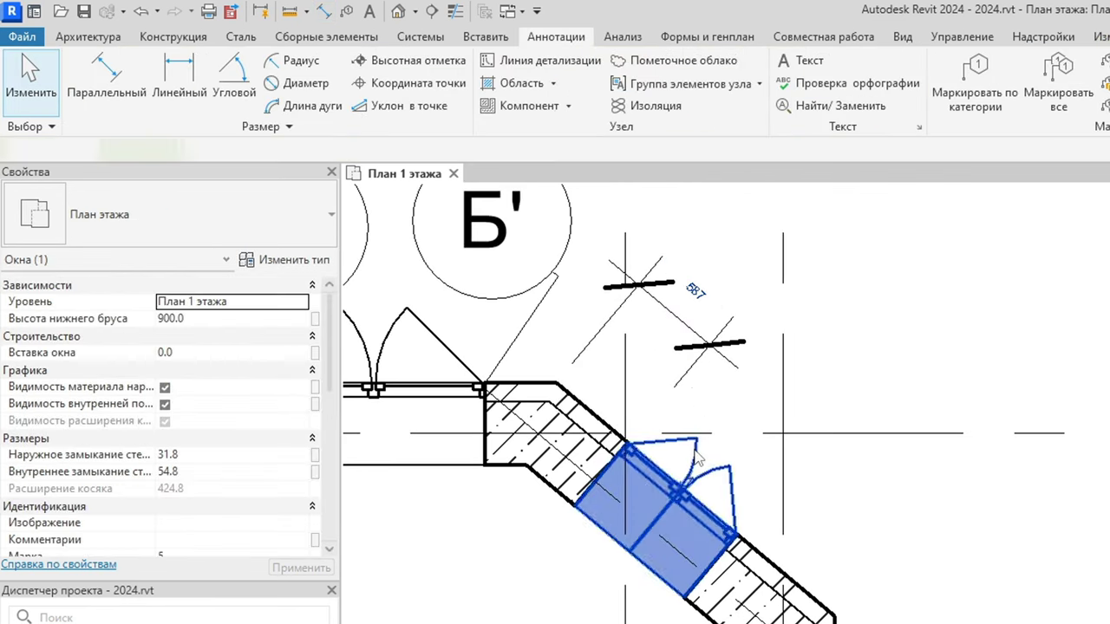
click(698, 290)
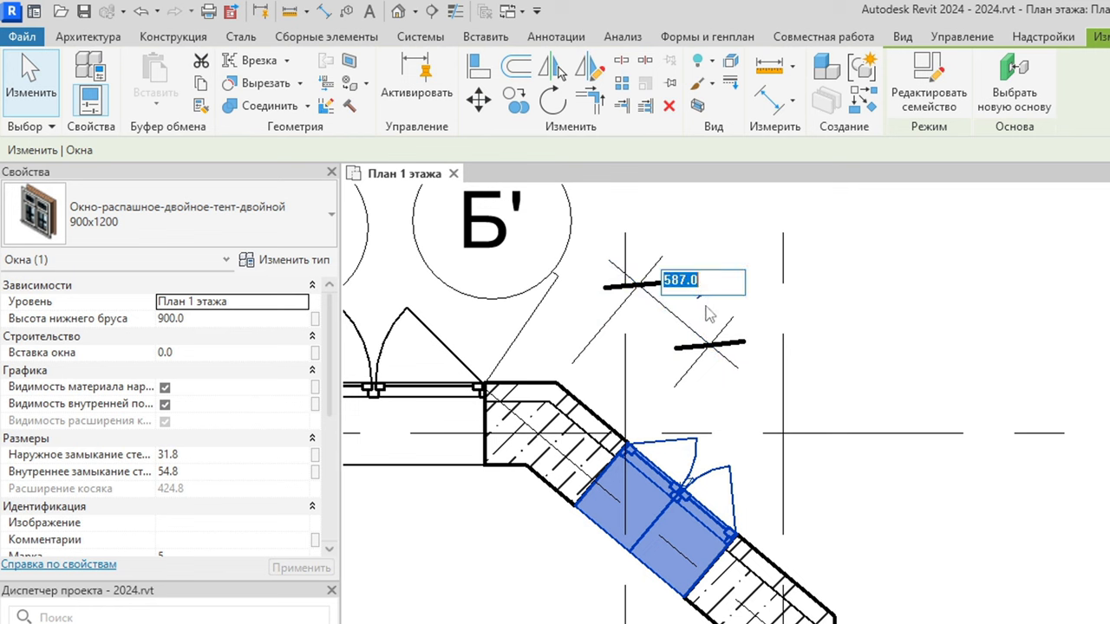
text(600)
key(Return)
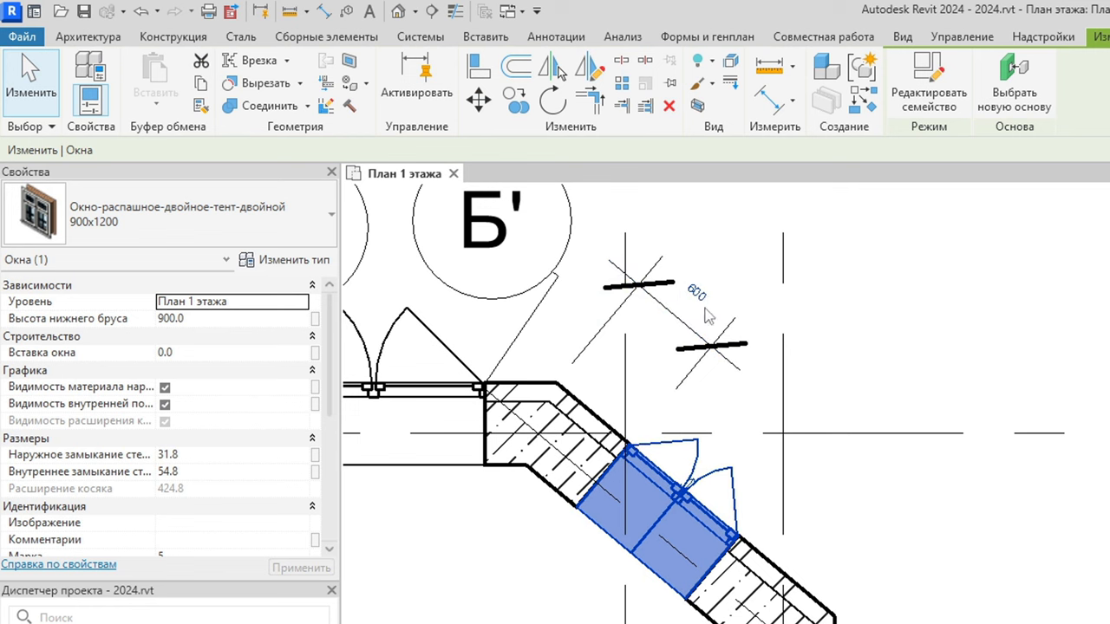
click(649, 370)
click(682, 337)
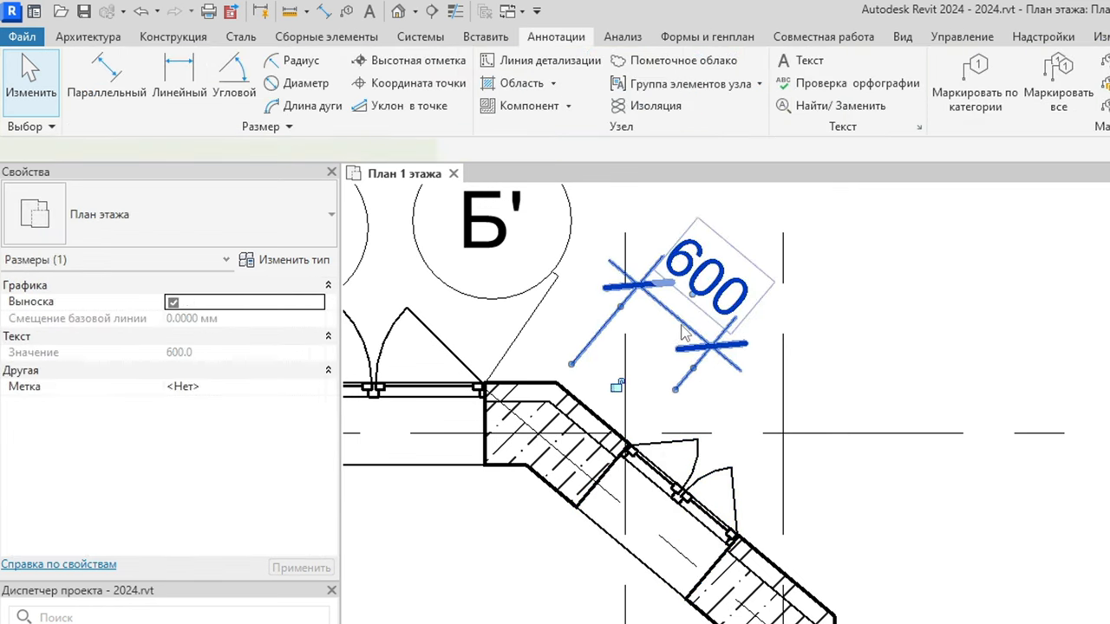
key(Delete)
scroll(727, 373, down, 1)
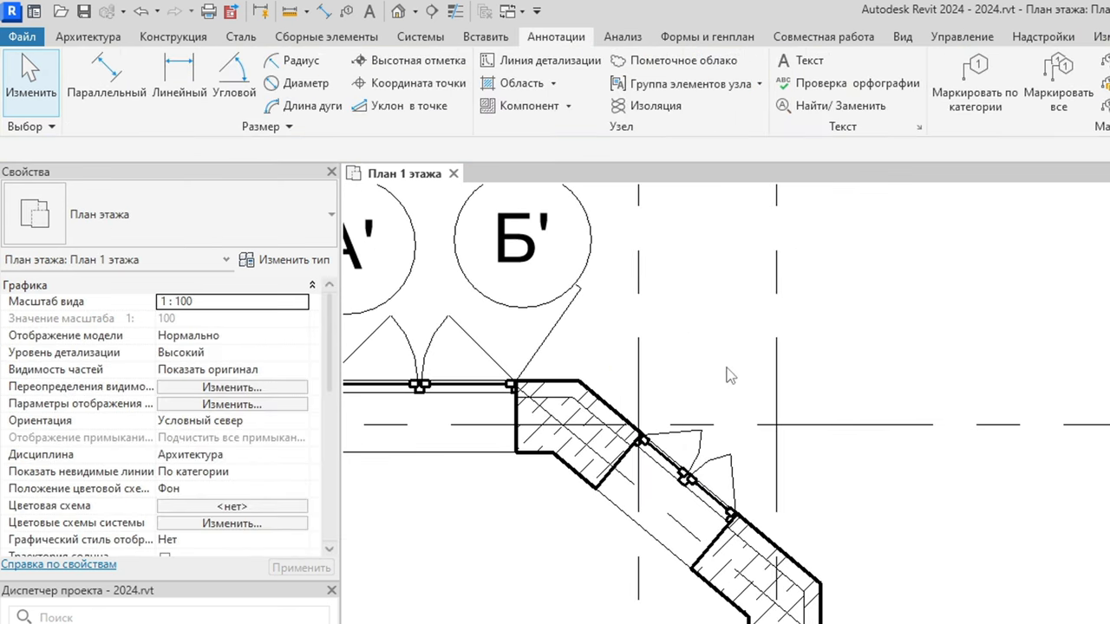
scroll(729, 373, down, 2)
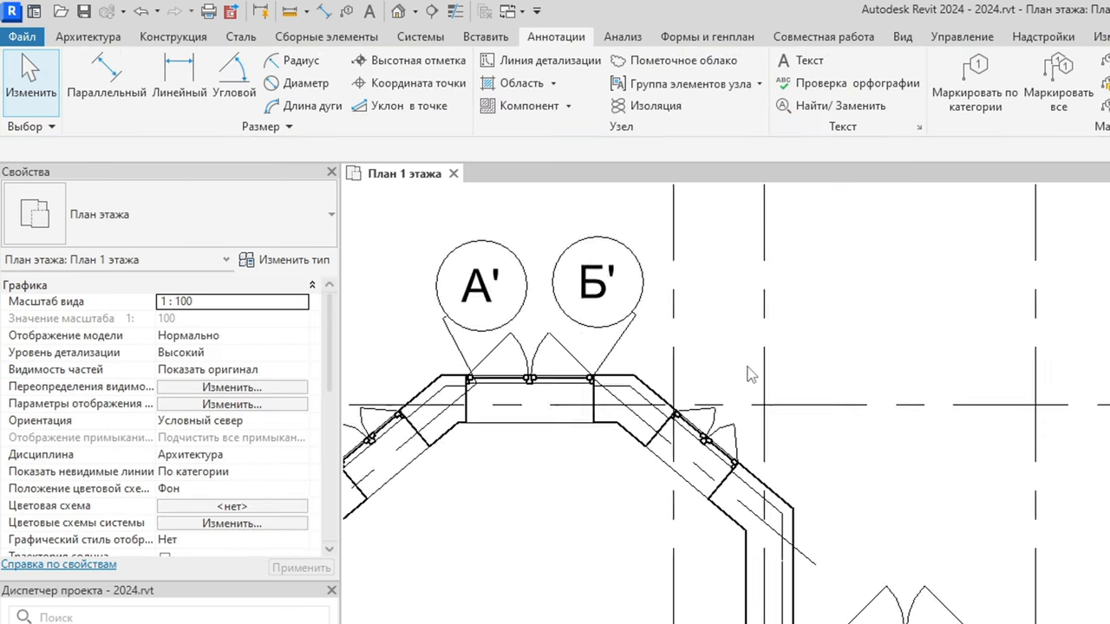
scroll(746, 306, down, 1)
scroll(798, 430, down, 1)
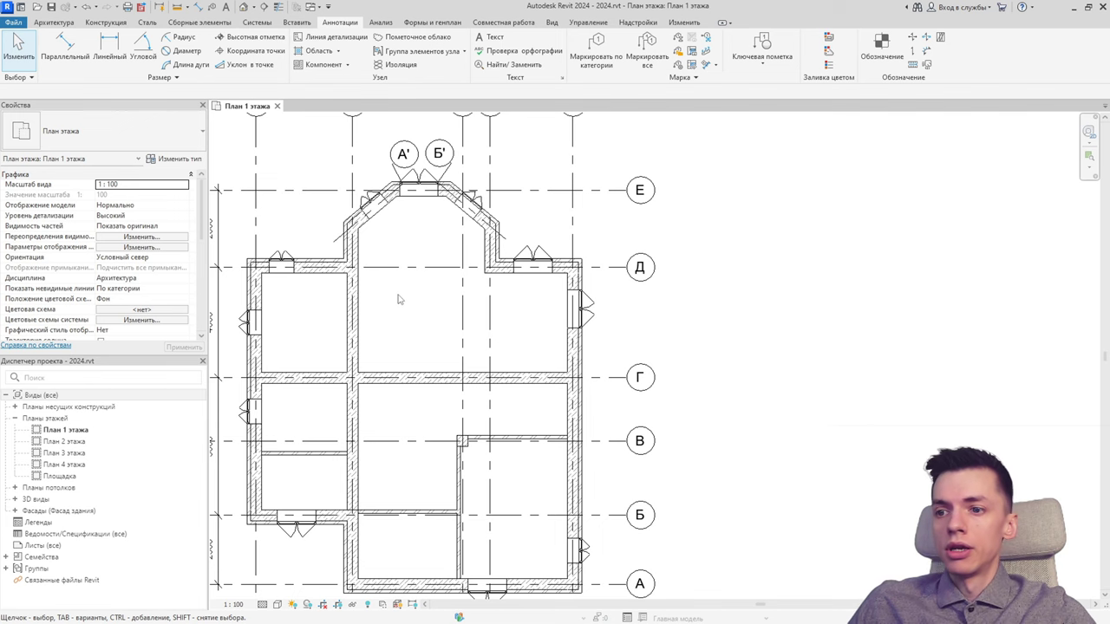
Start door placement and review door sizes, keeping the Одиночные-Щитовые 0915 x 2134 мм type.
middle_drag(398, 299, 388, 256)
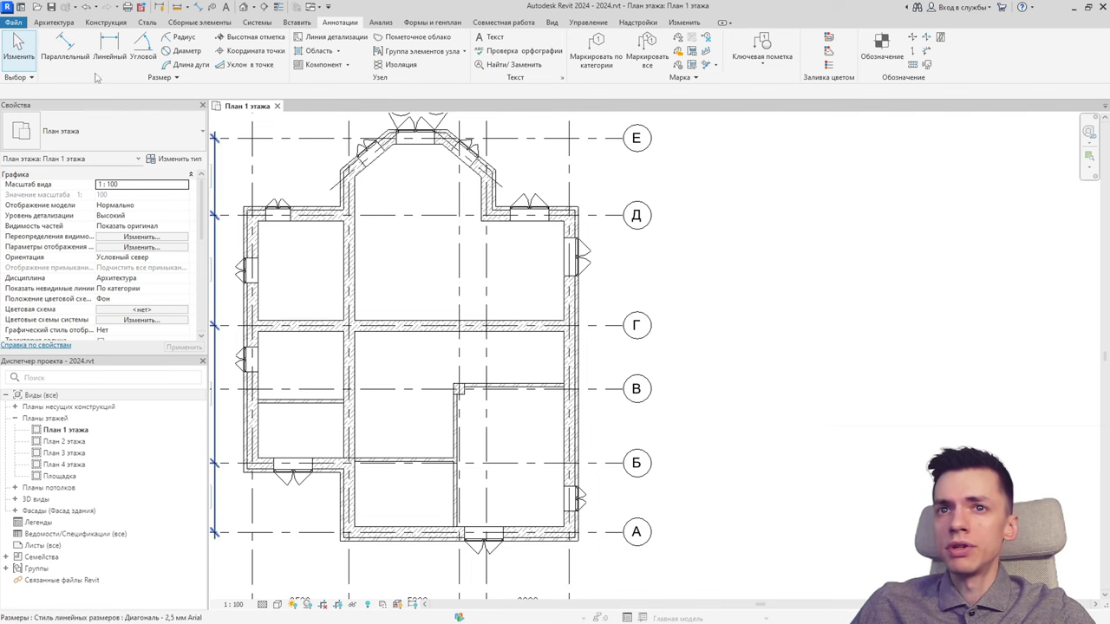
click(57, 23)
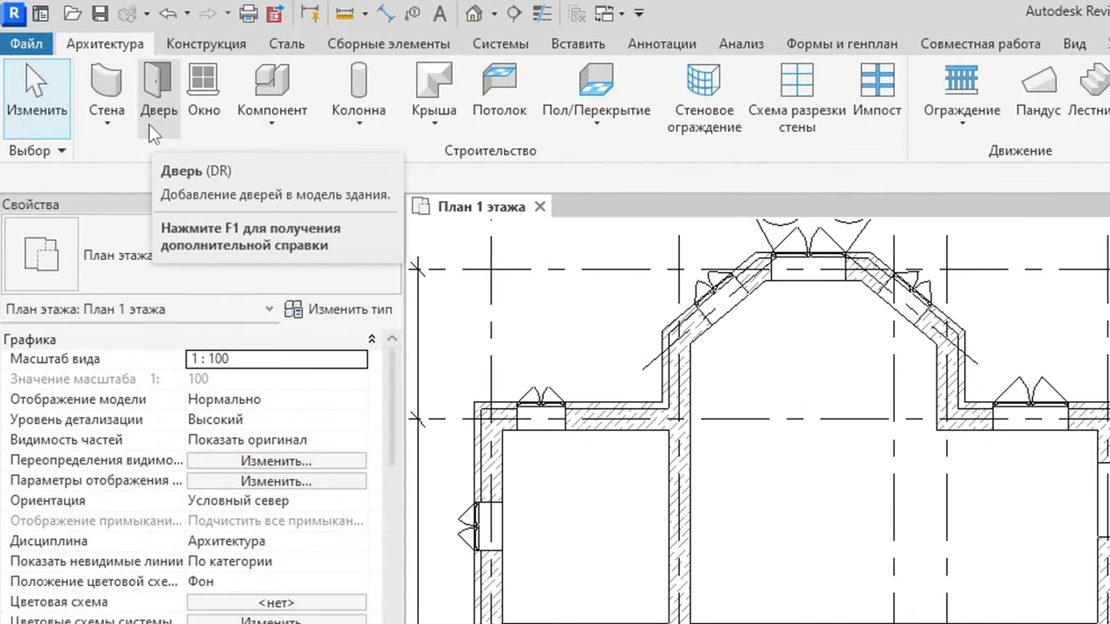
click(151, 127)
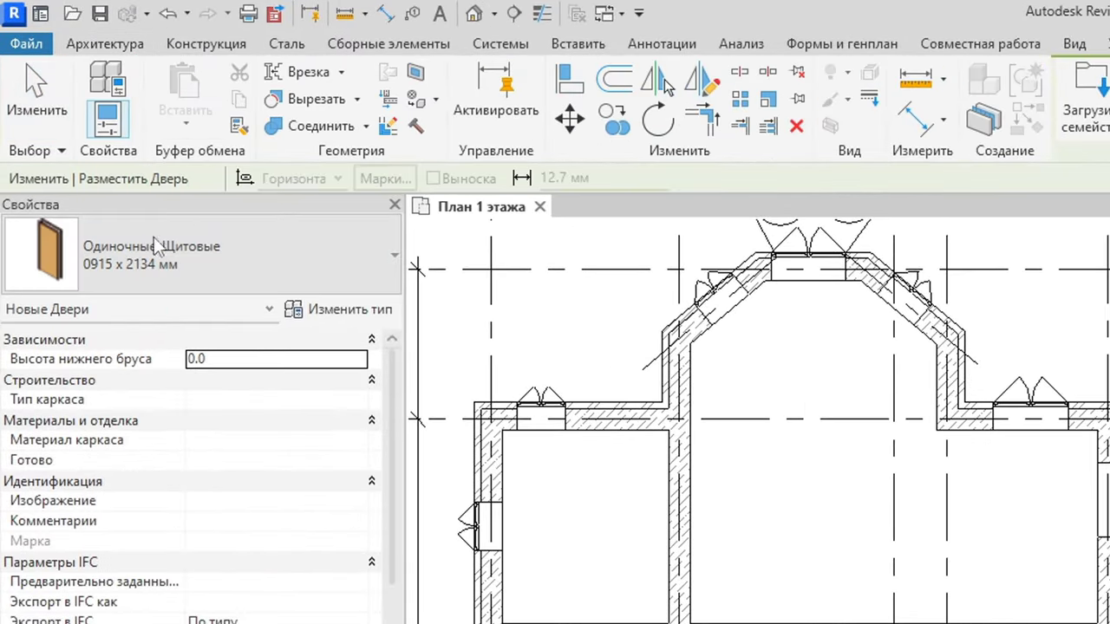
click(156, 249)
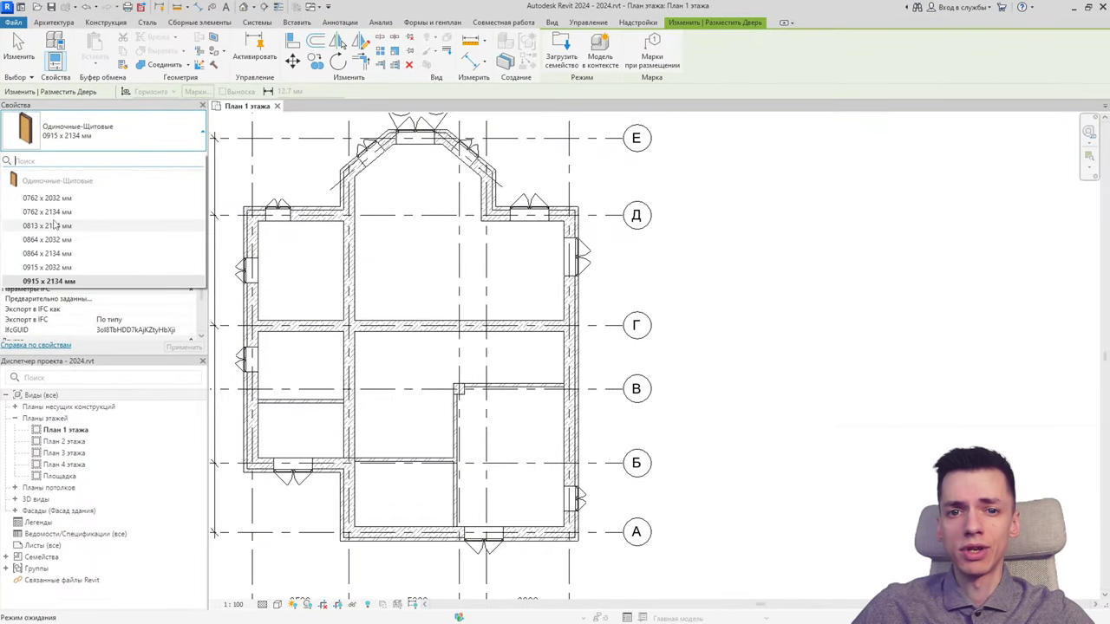
key(Escape)
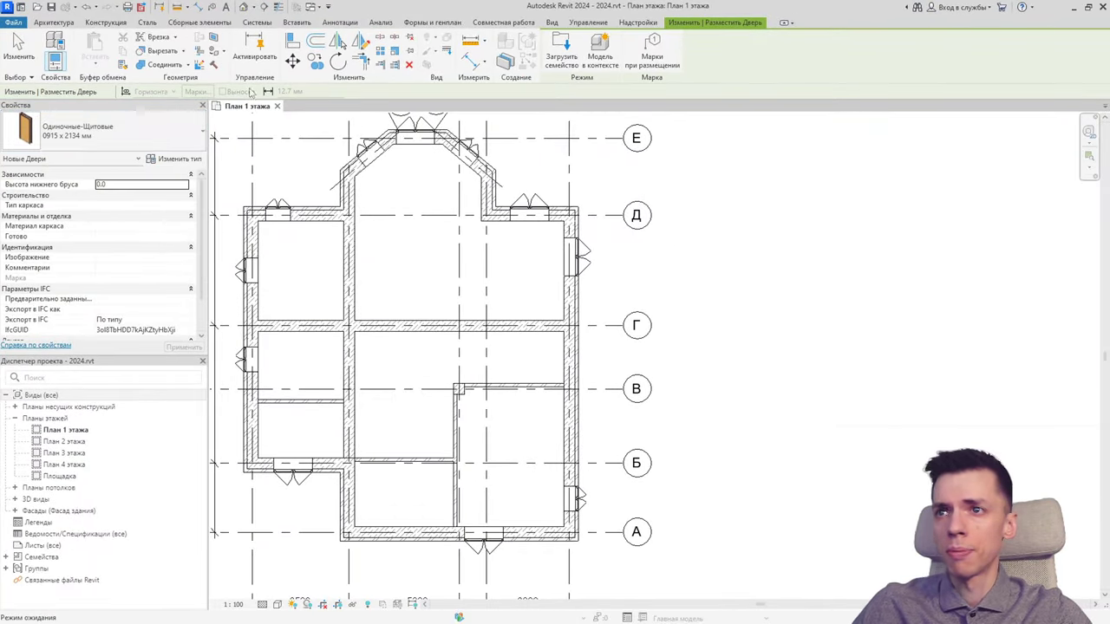
In Load Family, go to the Russia library's Двери folder and preview the Коммерческий door families.
click(561, 48)
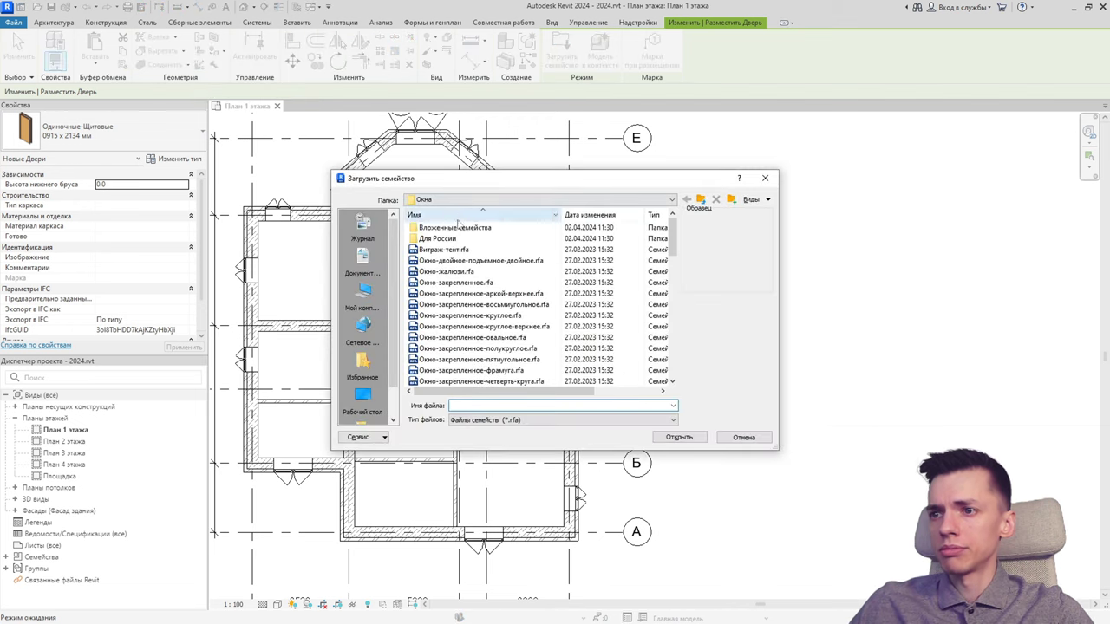
click(660, 201)
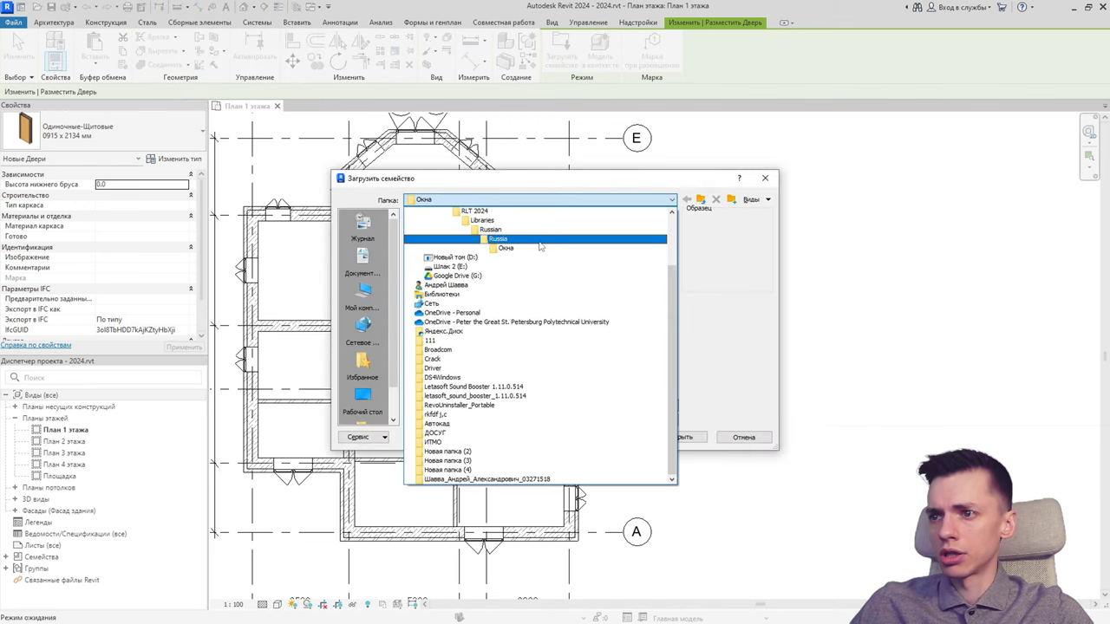
scroll(511, 252, up, 1)
scroll(511, 269, up, 1)
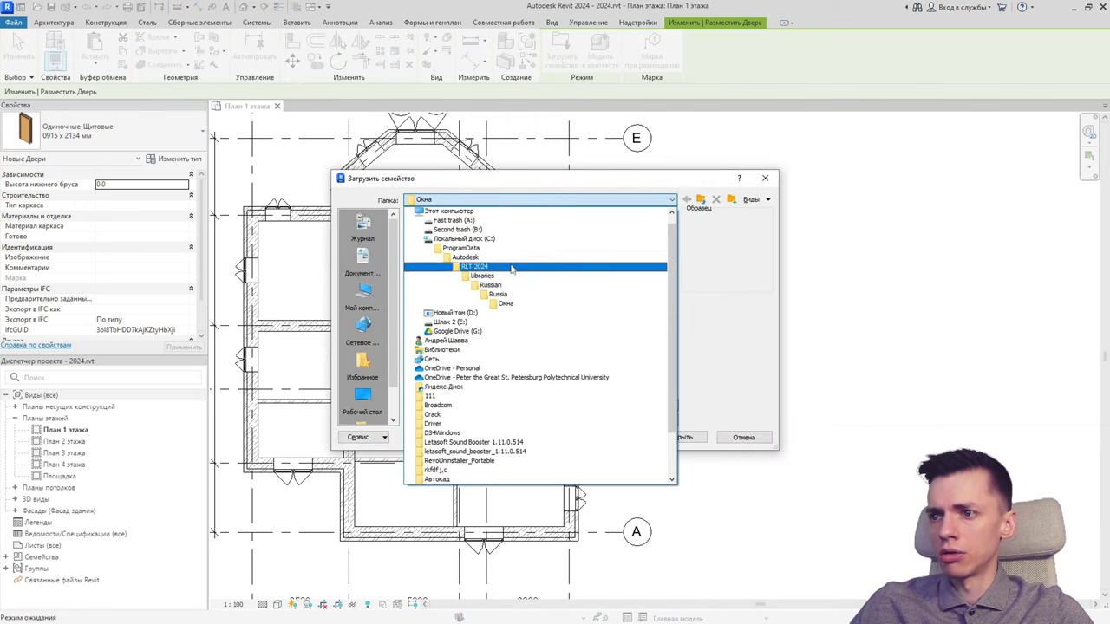
click(499, 296)
double_click(447, 236)
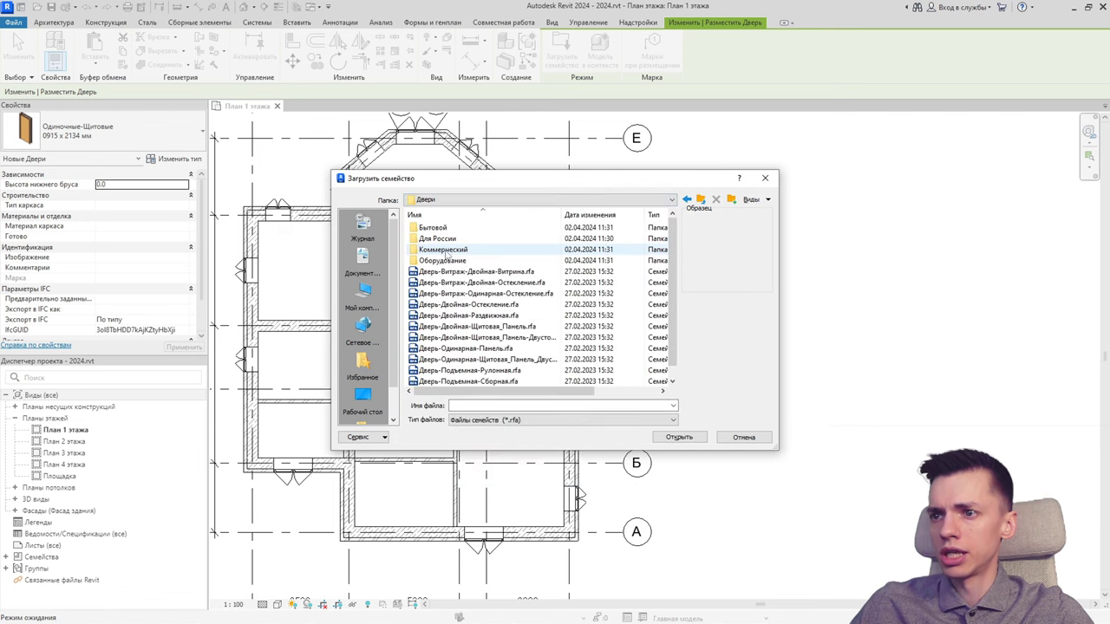
double_click(442, 249)
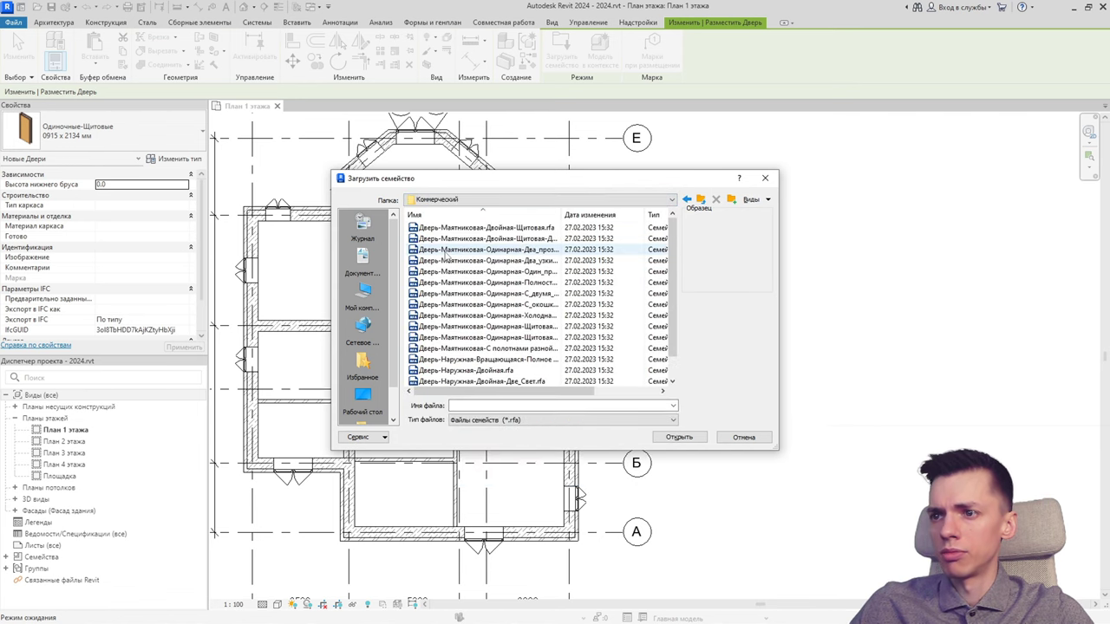
click(443, 229)
key(Down)
key(Down)
key(Down)
key(Down)
key(Down)
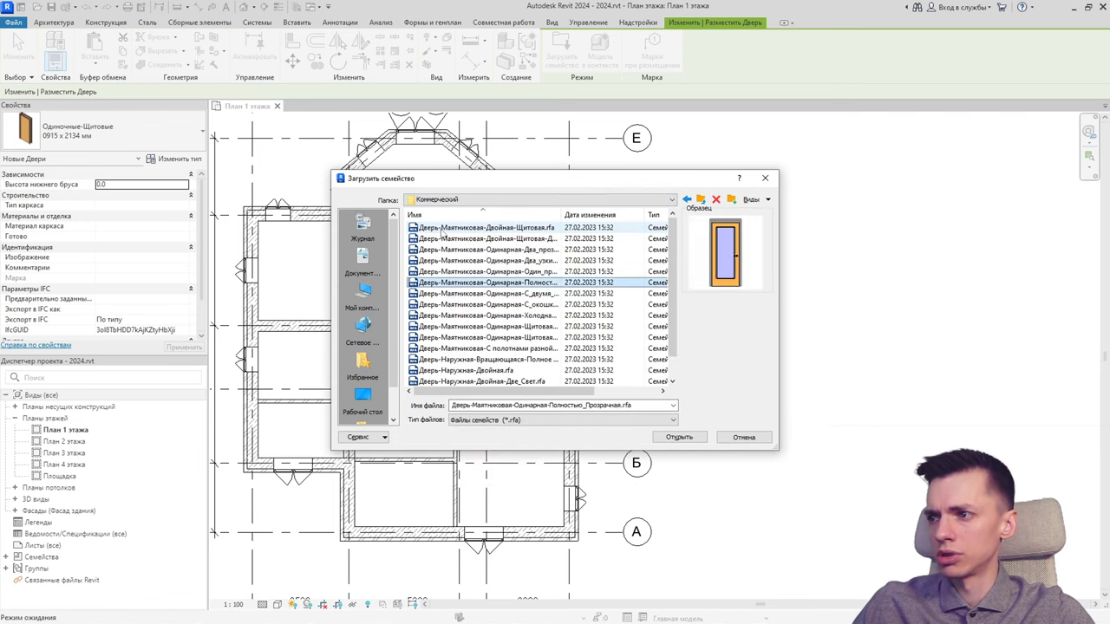
key(Down)
key(Down)
key(Down)
key(Down)
key(Down)
key(Down)
key(Down)
key(Down)
key(Down)
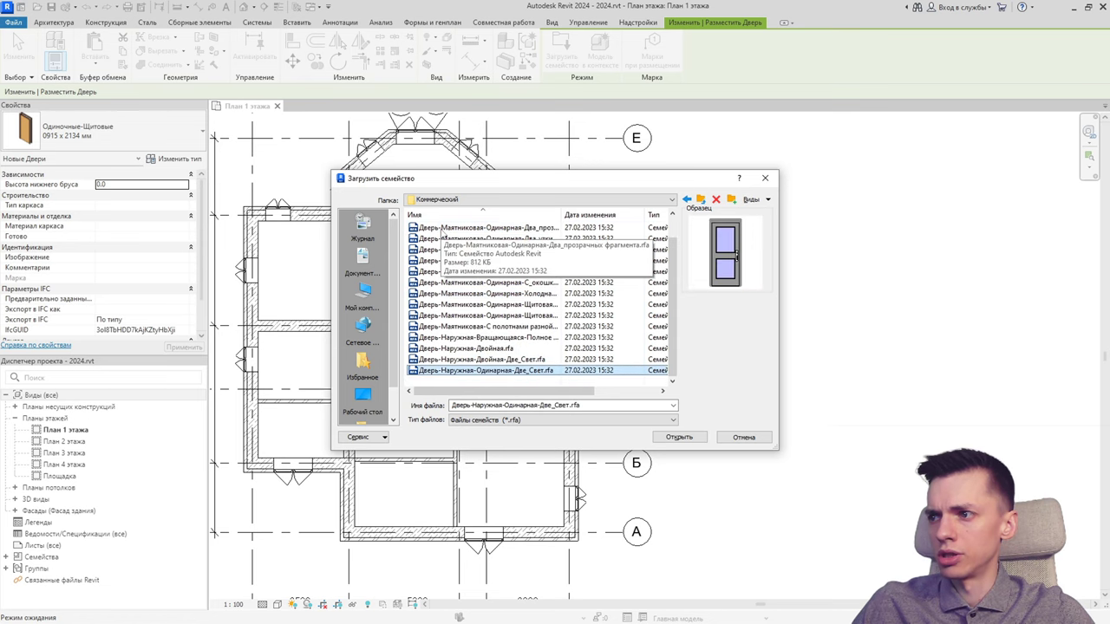
Preview door families in Двери, then the ГОСТ 6629-88 folder under Для России.
click(685, 199)
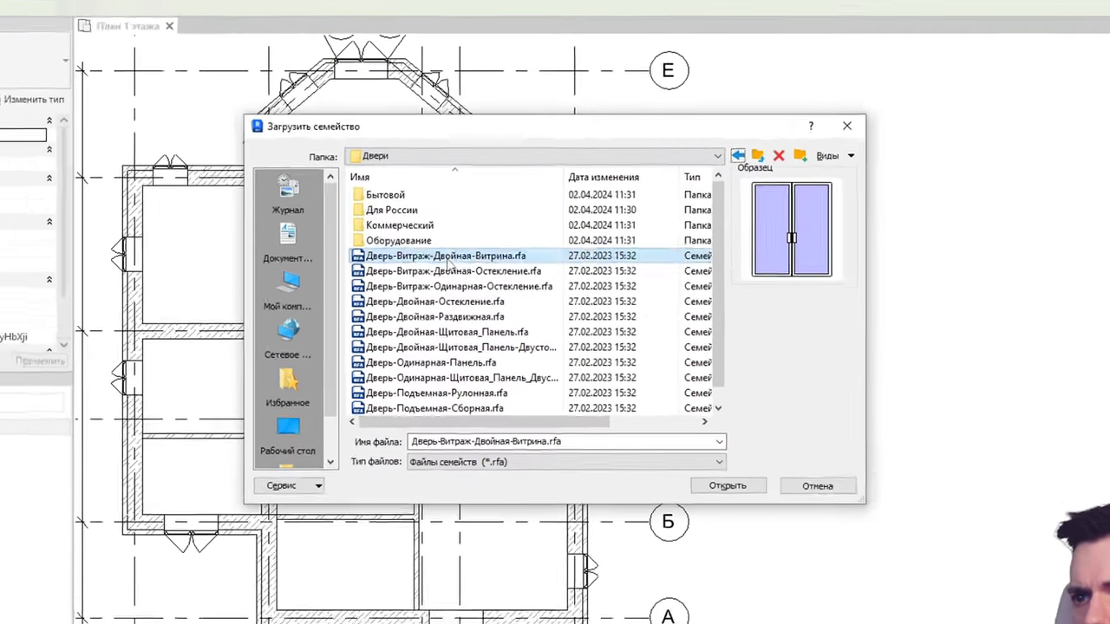
key(Down)
key(Down)
key(Down)
key(Down)
key(Down)
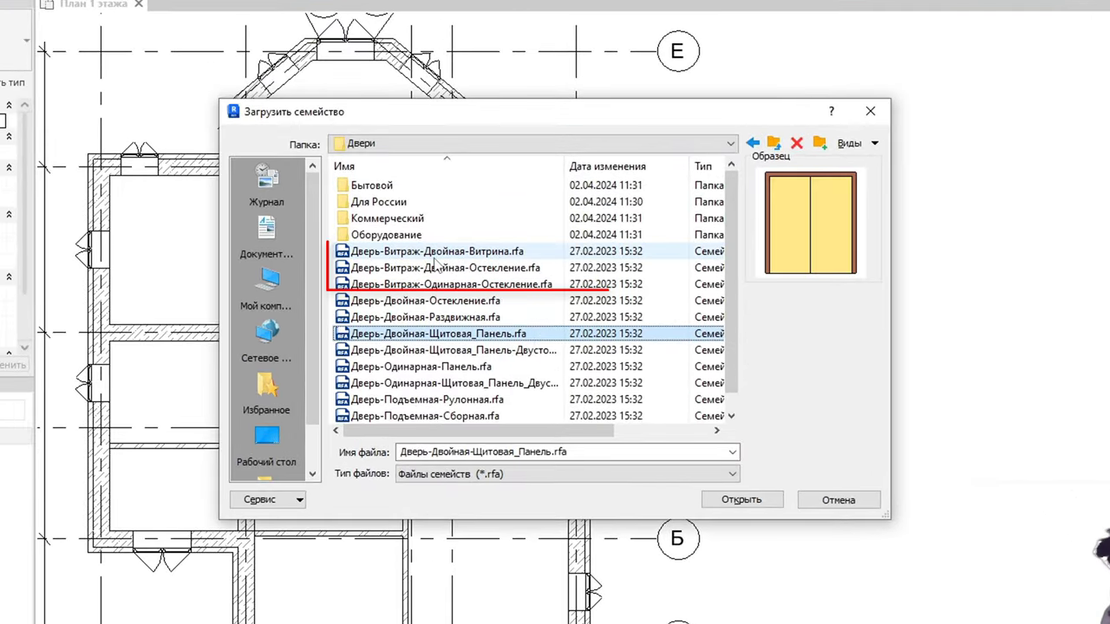
key(Up)
key(Up)
key(Up)
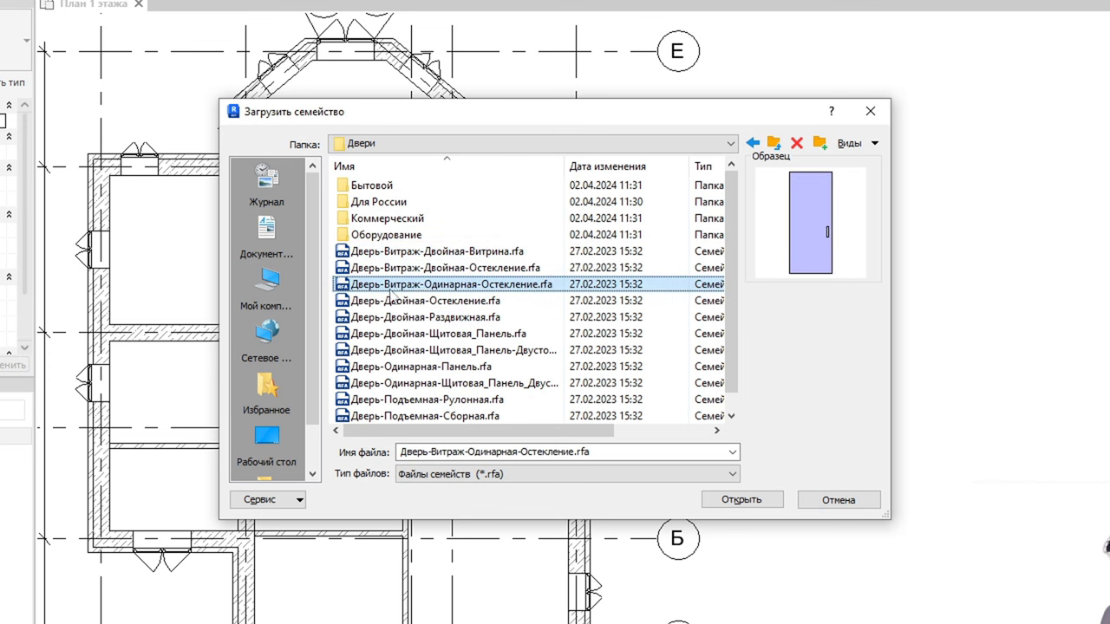
mouse_move(430, 285)
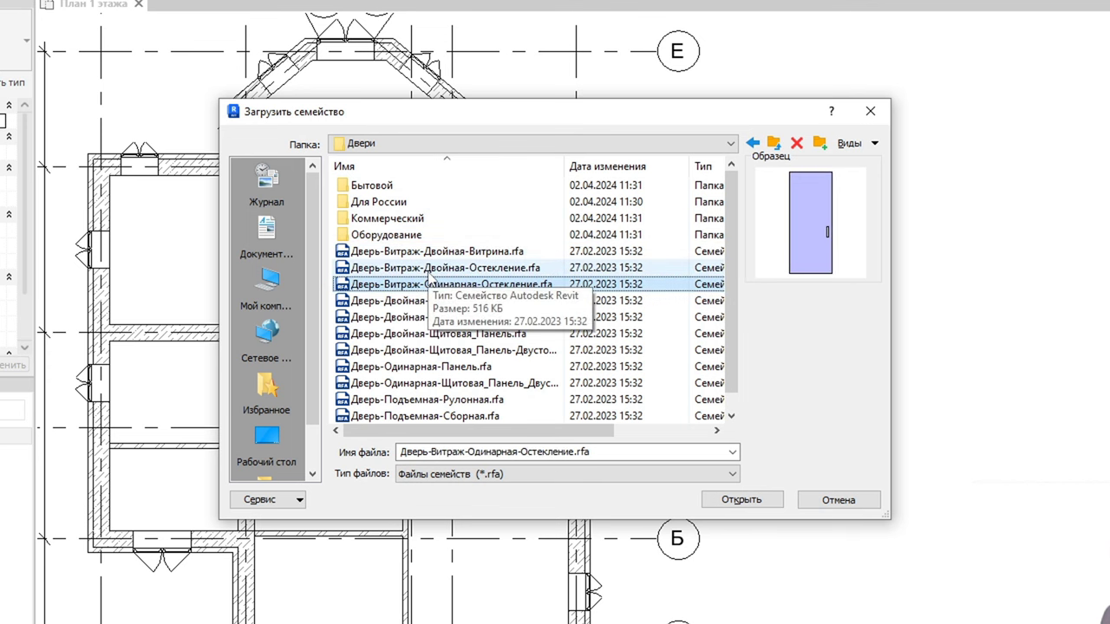
key(Down)
key(Down)
key(Down)
key(Down)
key(Down)
key(Down)
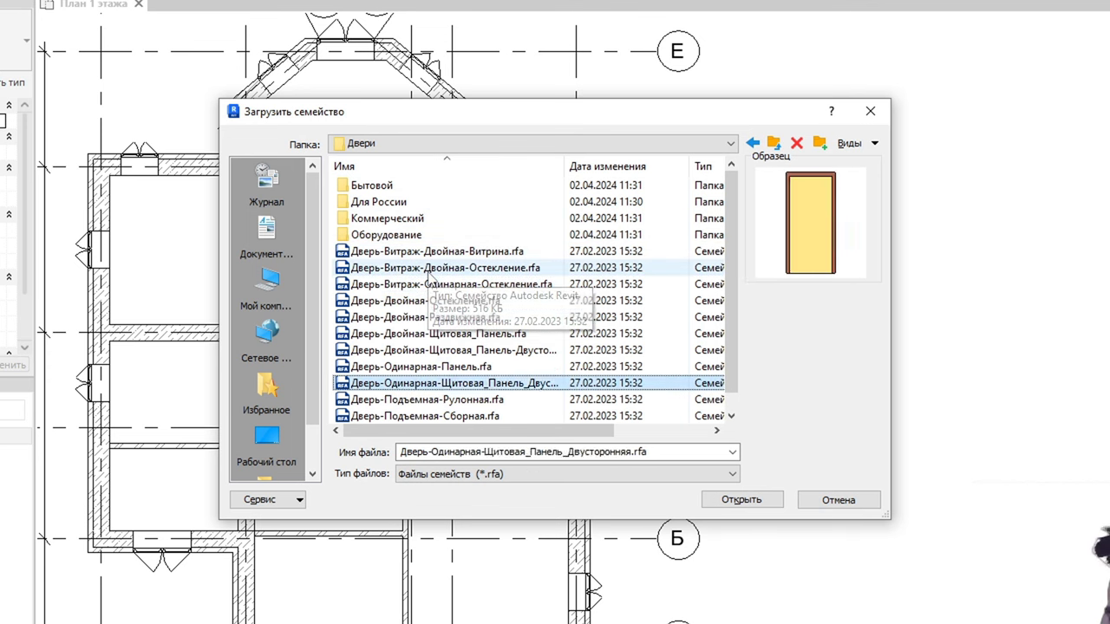
key(Down)
key(Down)
key(Up)
scroll(429, 277, up, 1)
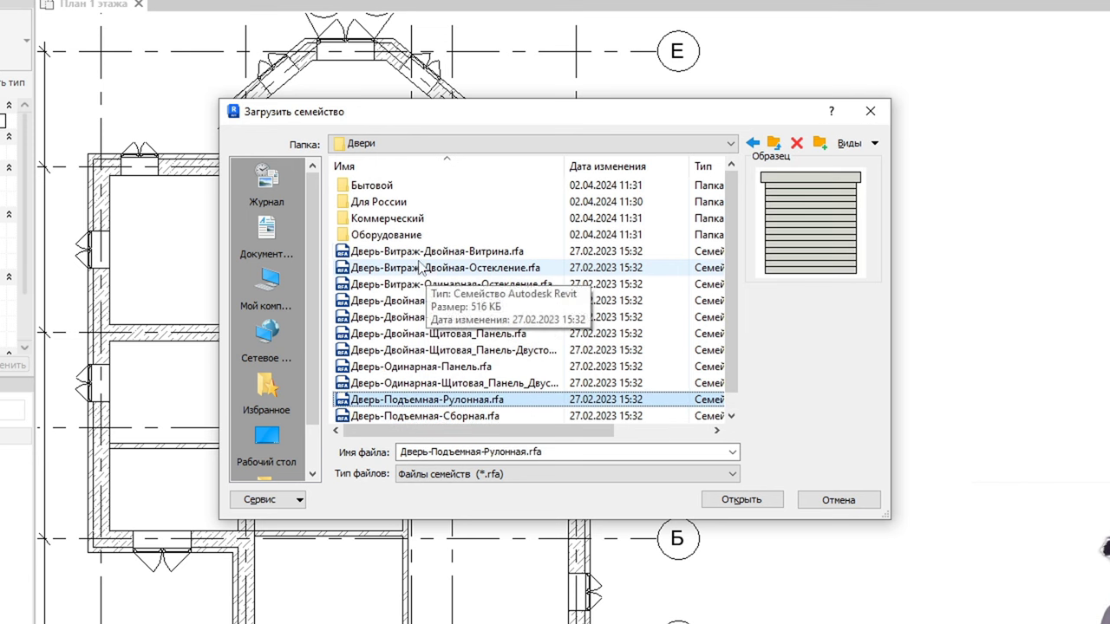
double_click(392, 199)
double_click(393, 187)
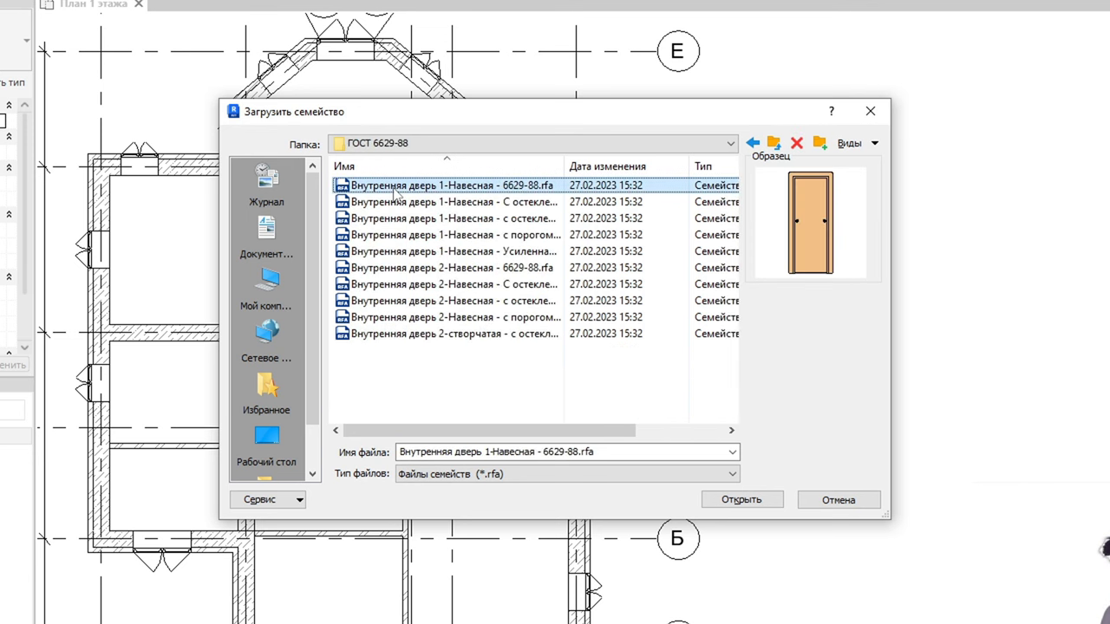
key(Down)
key(Down)
key(Down)
key(Down)
key(Down)
key(Down)
key(Down)
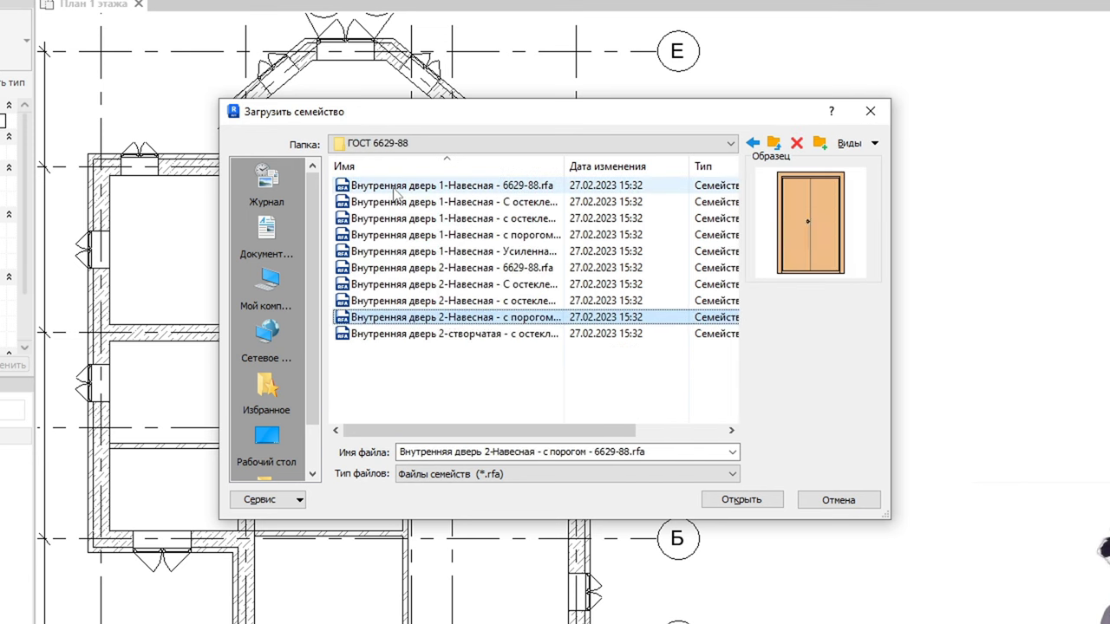
key(Down)
Preview the door families in the ГОСТ 14624-84 and ГОСТ 24698-81 folders.
click(752, 143)
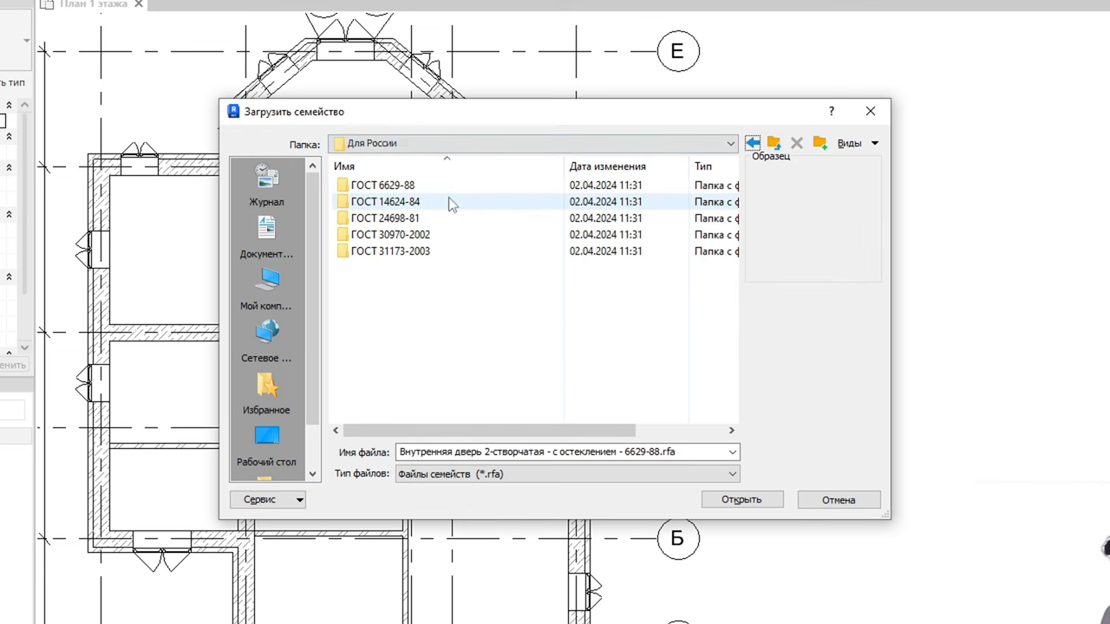
click(417, 201)
double_click(417, 201)
key(Down)
key(Down)
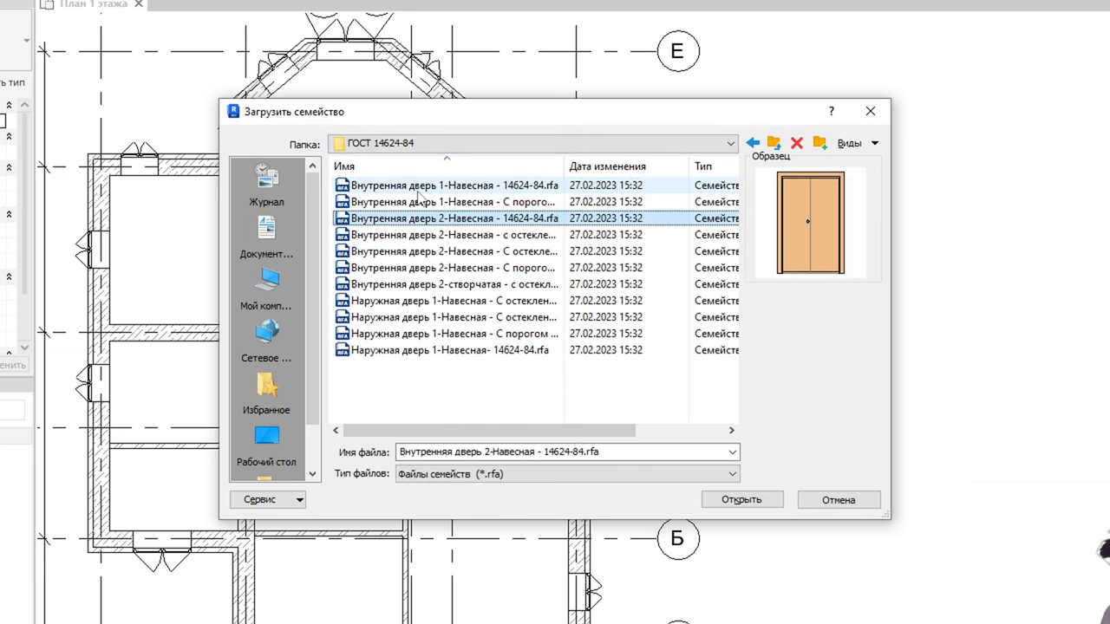
key(Down)
key(Down)
key(Down)
key(Down)
key(Down)
key(Down)
key(Down)
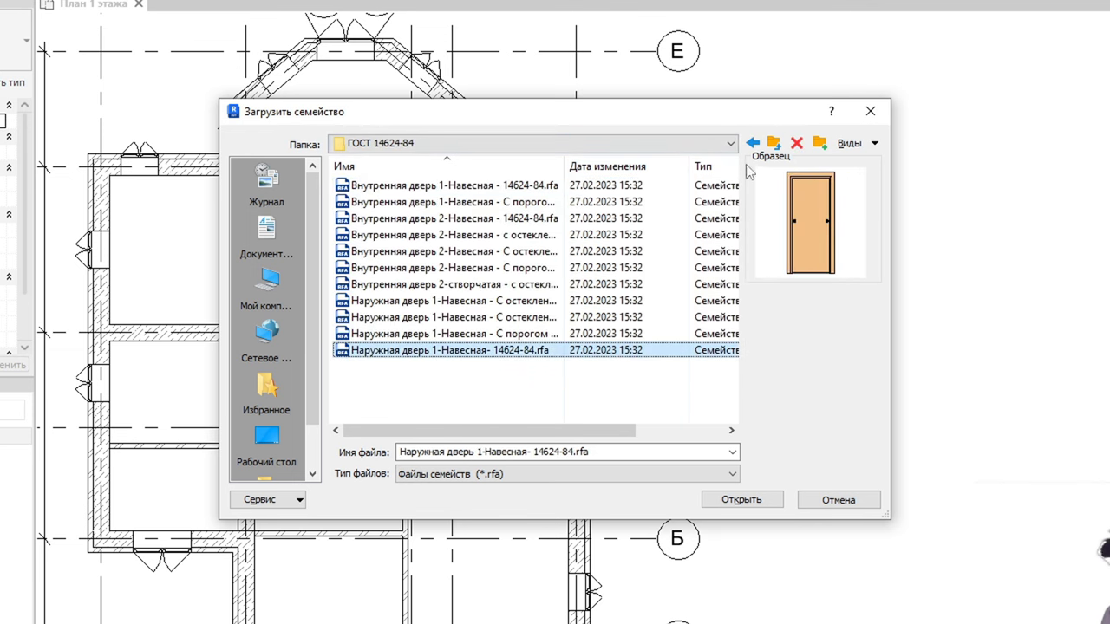
click(752, 143)
double_click(451, 218)
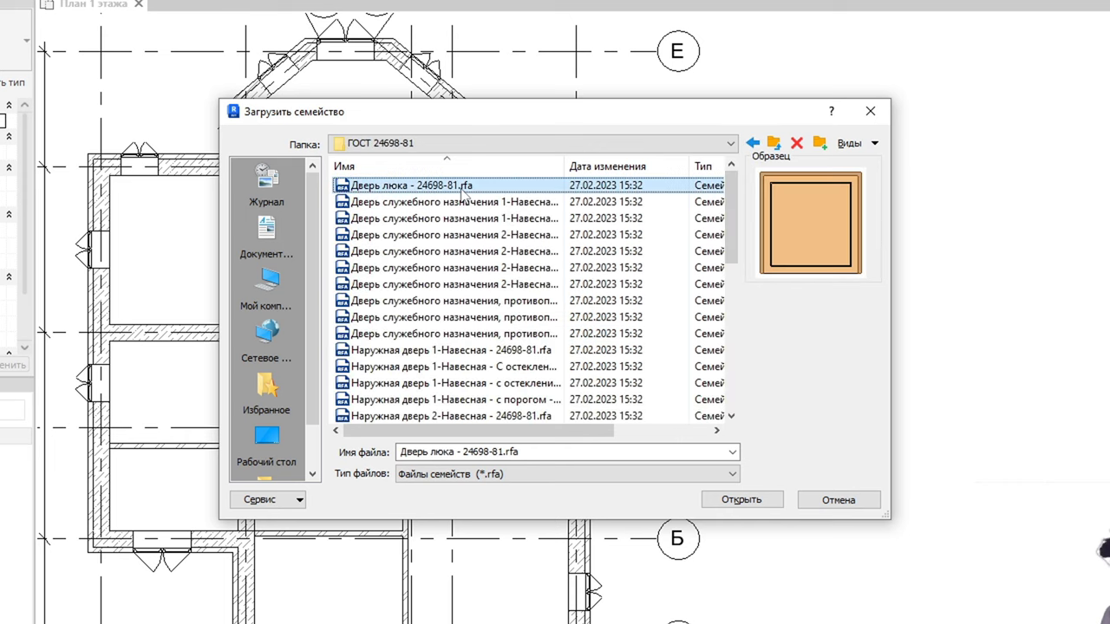
key(Down)
key(Down)
key(Down)
key(Down)
key(Down)
key(Down)
key(Down)
key(Down)
key(Down)
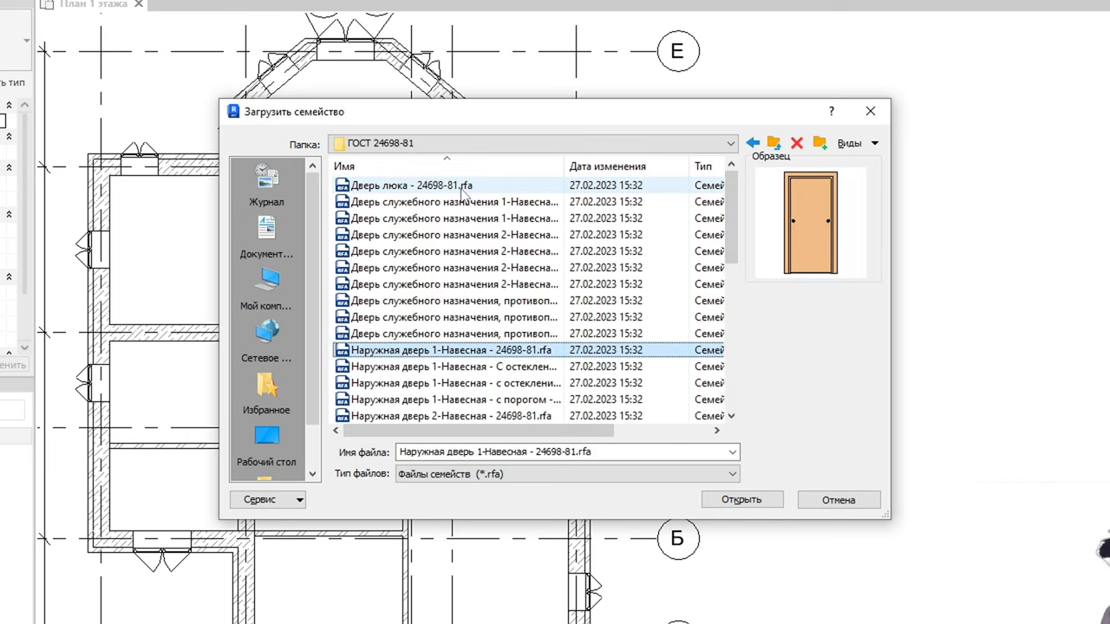
key(Down)
key(Down)
key(Down)
key(Down)
key(Down)
key(Down)
key(Down)
key(Down)
key(Down)
key(Down)
key(Down)
key(Down)
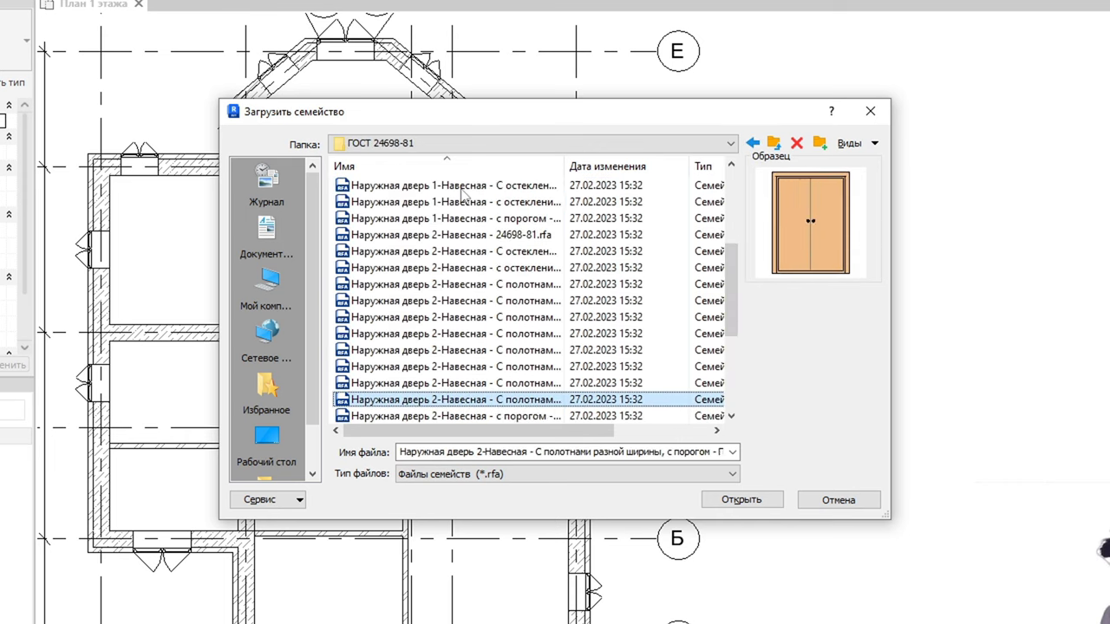
key(Down)
key(Down)
key(Down)
key(Down)
key(Down)
key(Down)
key(Down)
key(Down)
key(Down)
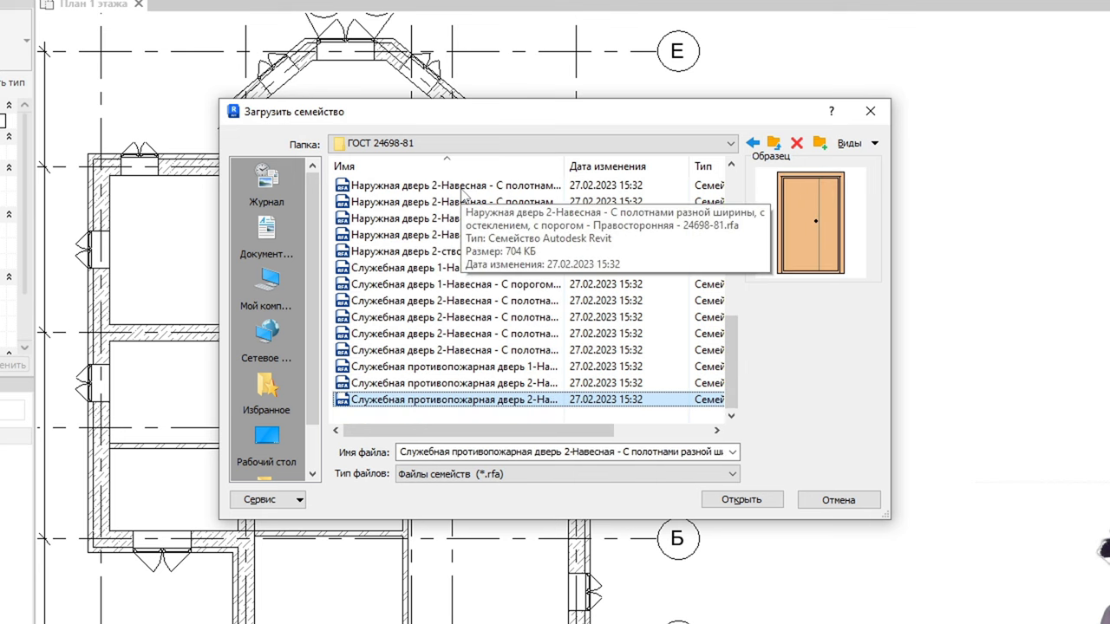
Preview the door families in the ГОСТ 30970-2002 and ГОСТ 31173-2003 folders.
click(773, 143)
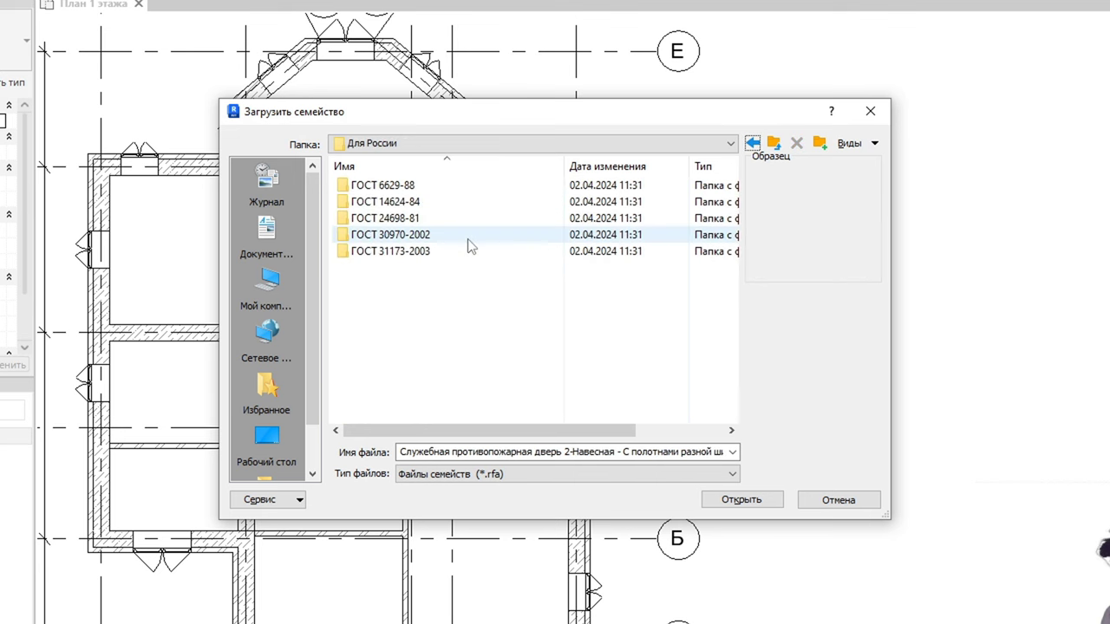
double_click(409, 236)
key(Down)
key(Down)
key(Down)
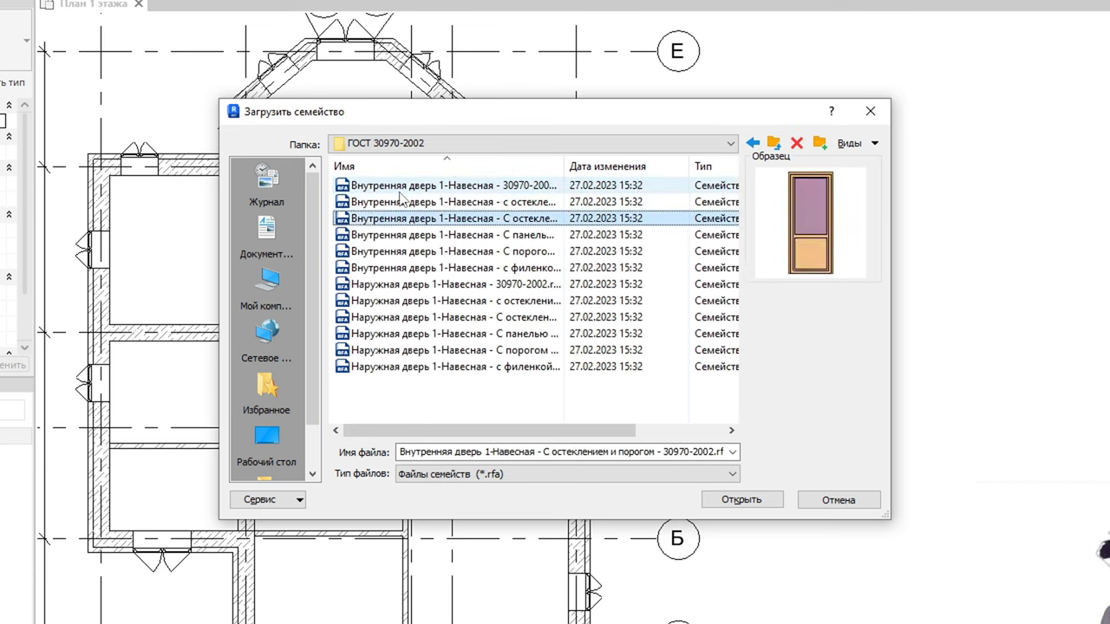
key(Down)
key(Down)
key(Down)
key(Down)
key(Down)
key(Down)
key(Down)
key(Down)
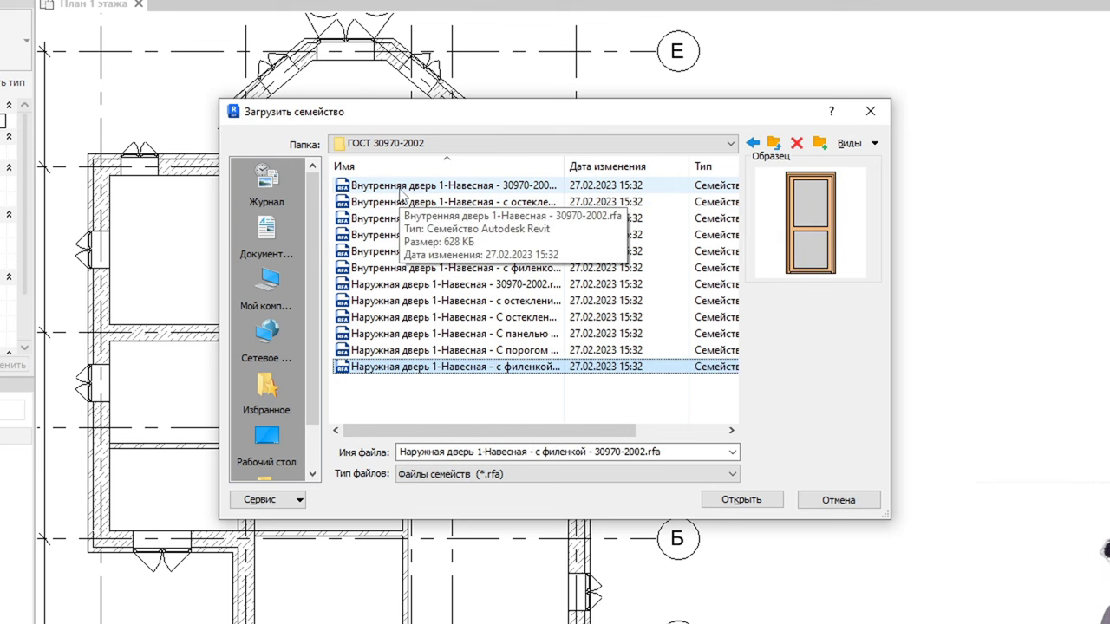
click(753, 144)
double_click(421, 252)
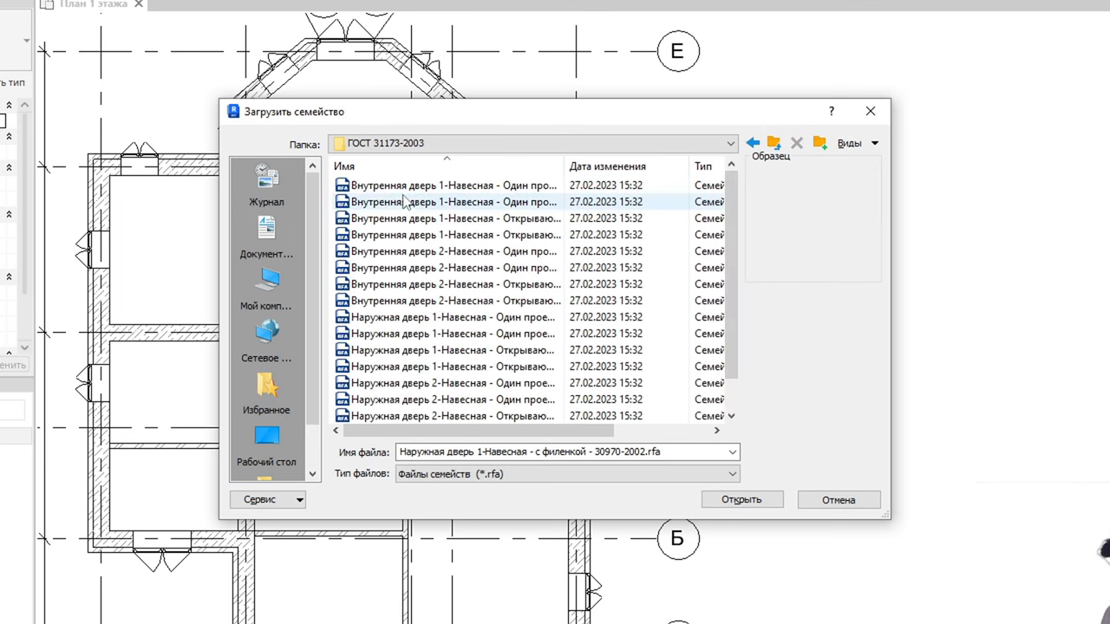
key(Down)
key(Down)
key(Down)
key(Down)
key(Down)
key(Down)
key(Down)
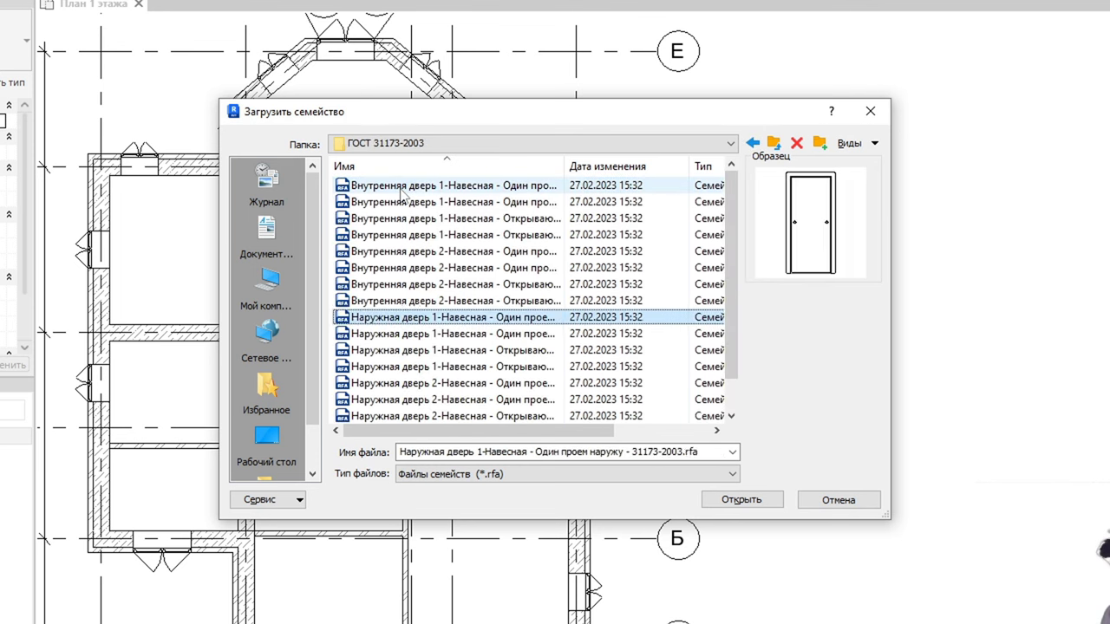
key(Down)
key(Down)
key(Down)
key(Down)
key(Down)
key(Down)
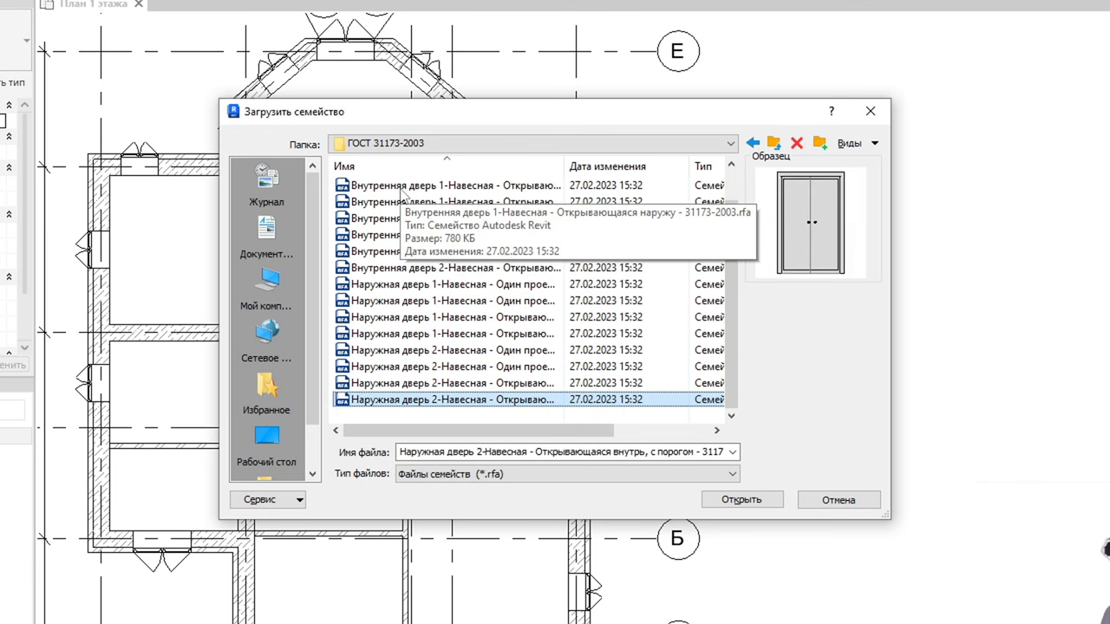
Load Дверь-Внутренняя-Одинарная-4_Панель-Дерево.rfa from the Двери > Бытовой folder.
click(752, 143)
click(752, 144)
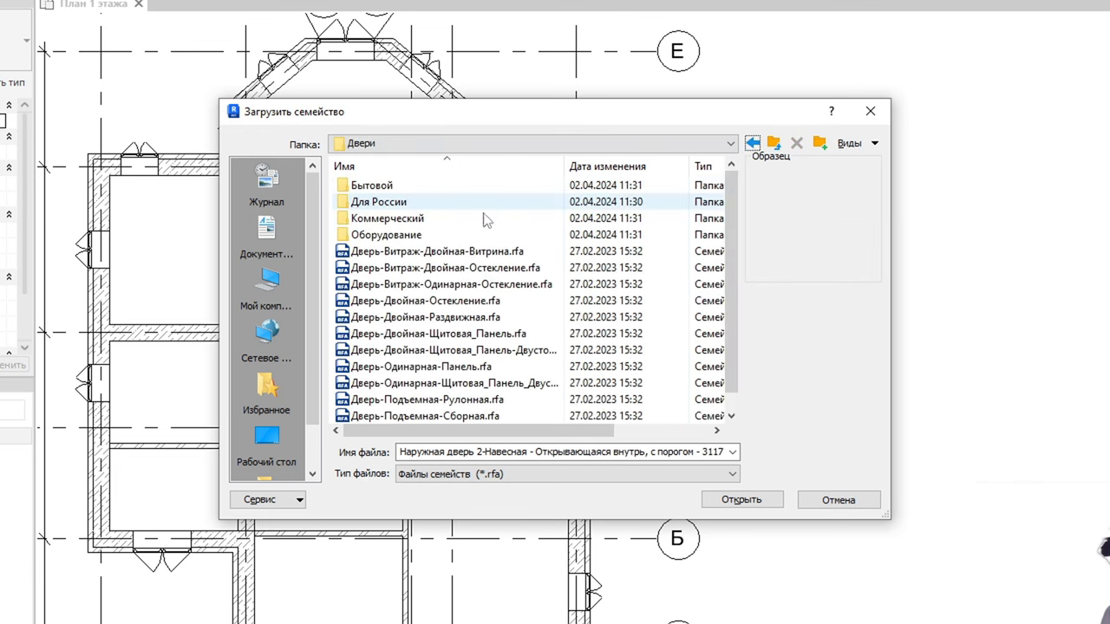
double_click(395, 184)
click(401, 186)
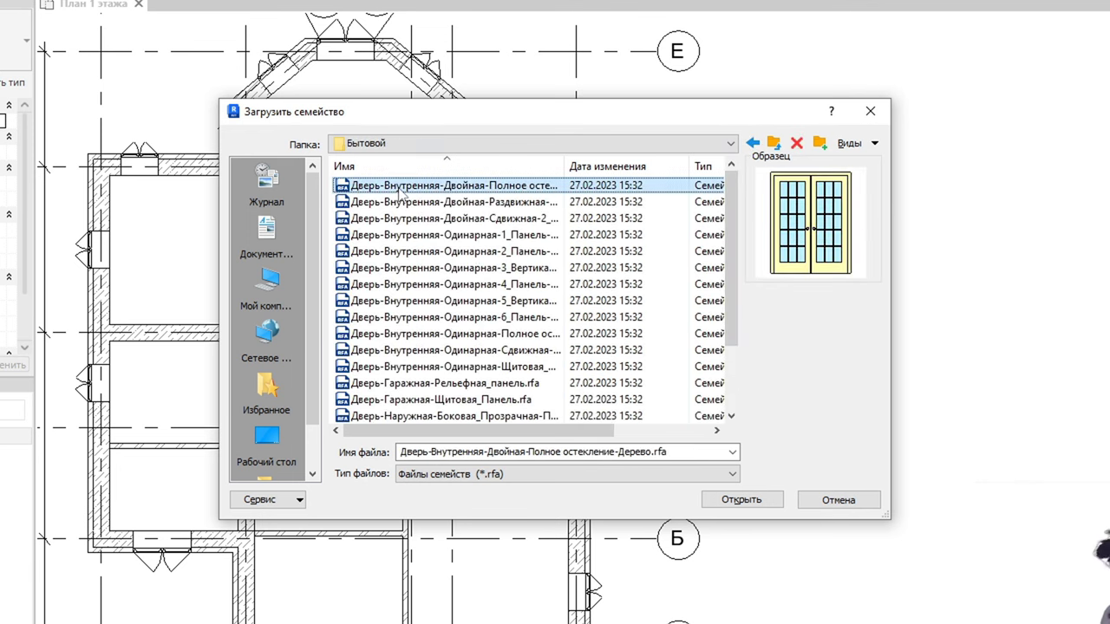
key(Down)
key(Down)
key(Down)
key(Down)
key(Down)
key(Down)
key(Up)
key(Down)
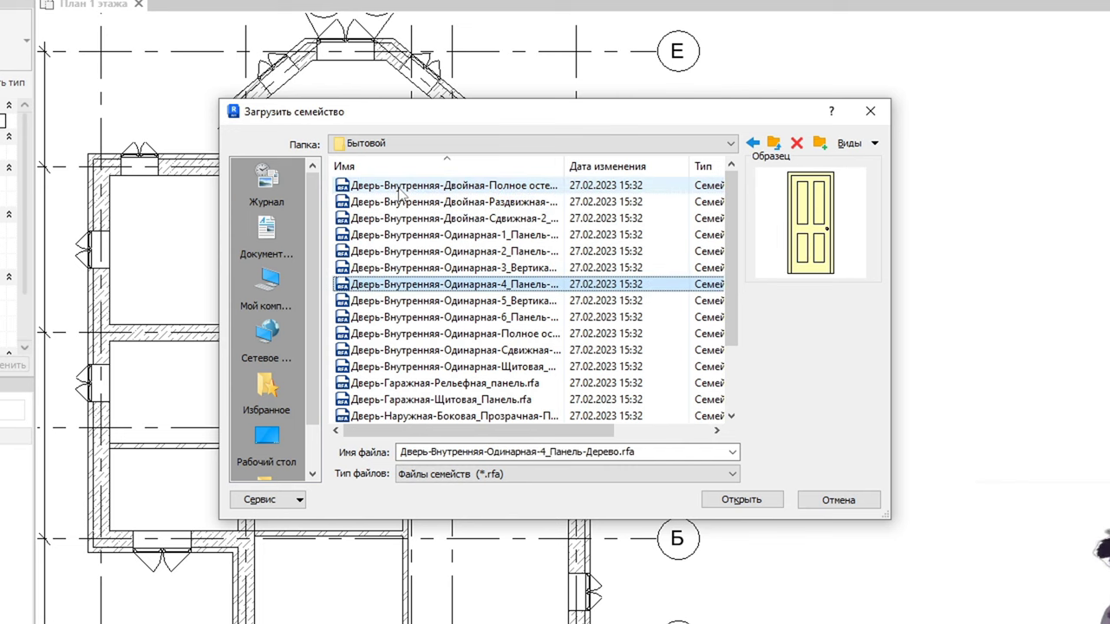
double_click(440, 288)
Place the 4-panel wooden interior door in the wall between grids Б and А, then select it.
click(635, 409)
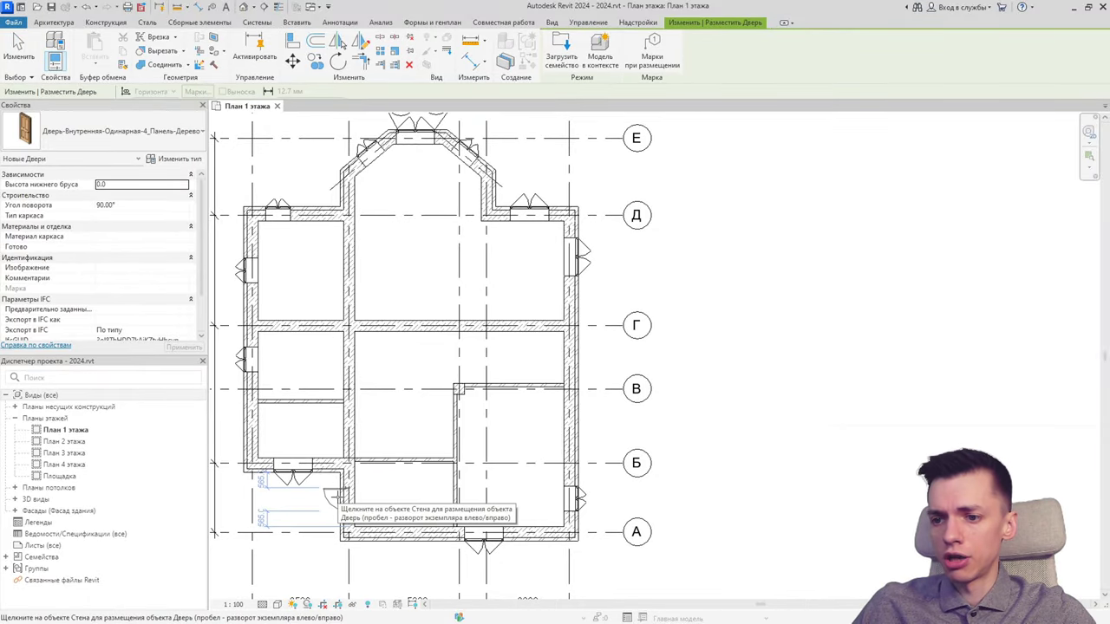
scroll(342, 499, up, 3)
scroll(373, 473, up, 1)
click(447, 431)
key(Escape)
key(Escape)
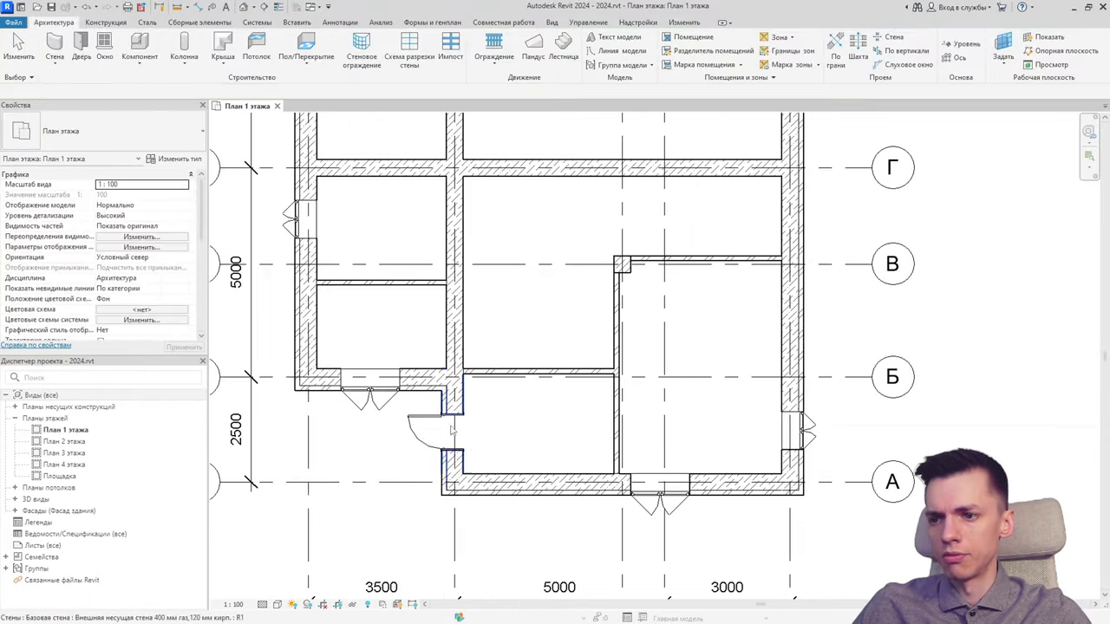
scroll(447, 431, up, 2)
scroll(447, 431, up, 2)
scroll(447, 429, up, 2)
key(Escape)
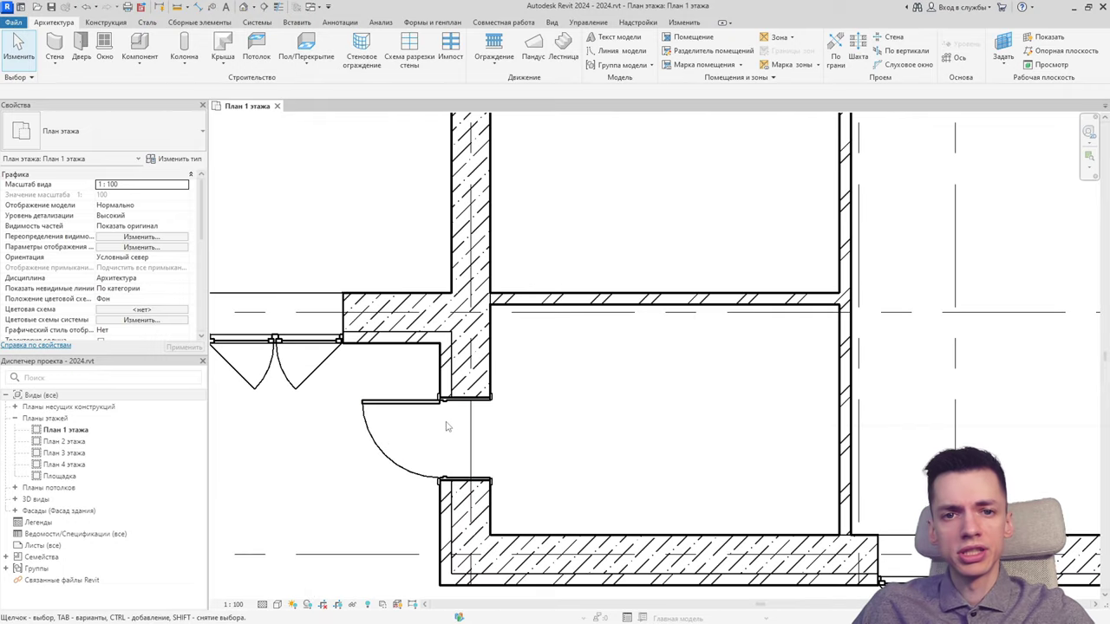
click(446, 427)
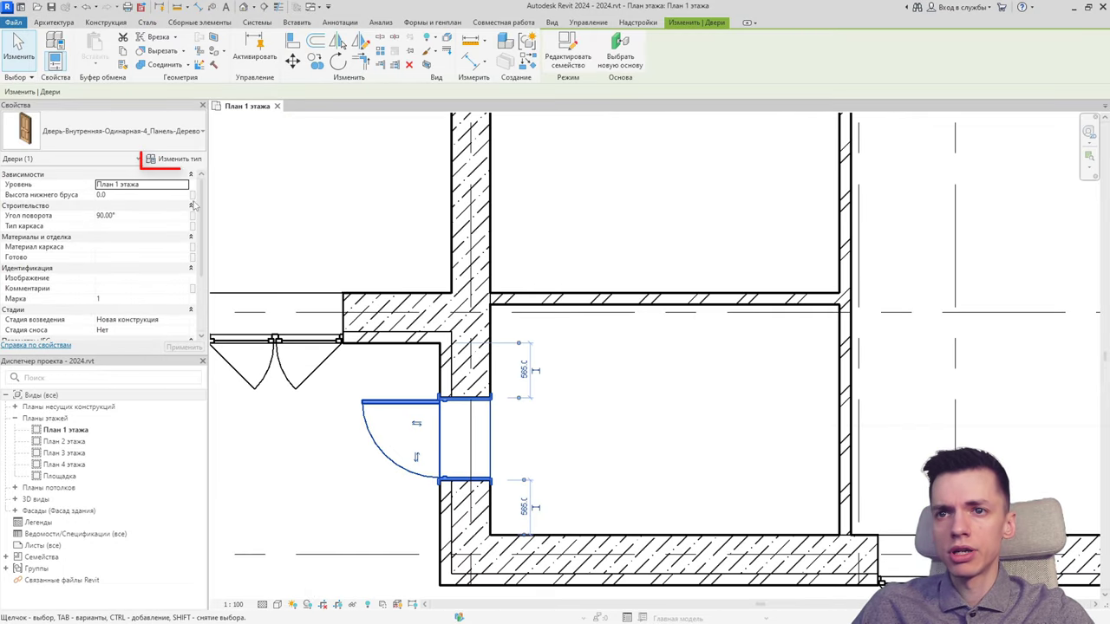
Duplicate the door's type under the new name 1000x2100.
click(180, 160)
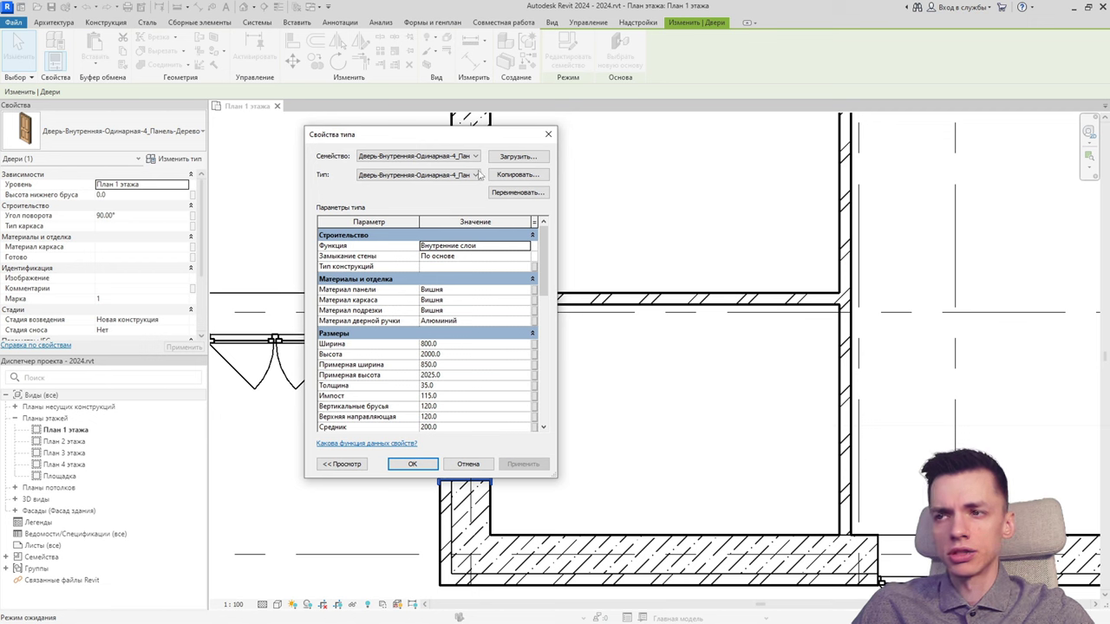
click(548, 136)
click(121, 131)
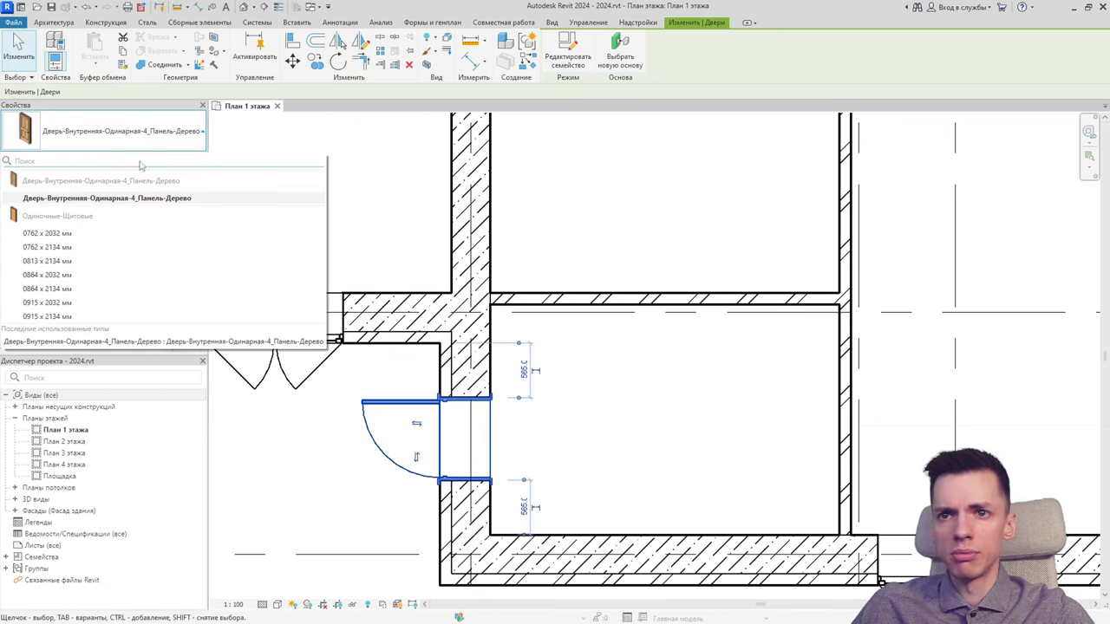
click(114, 199)
click(179, 159)
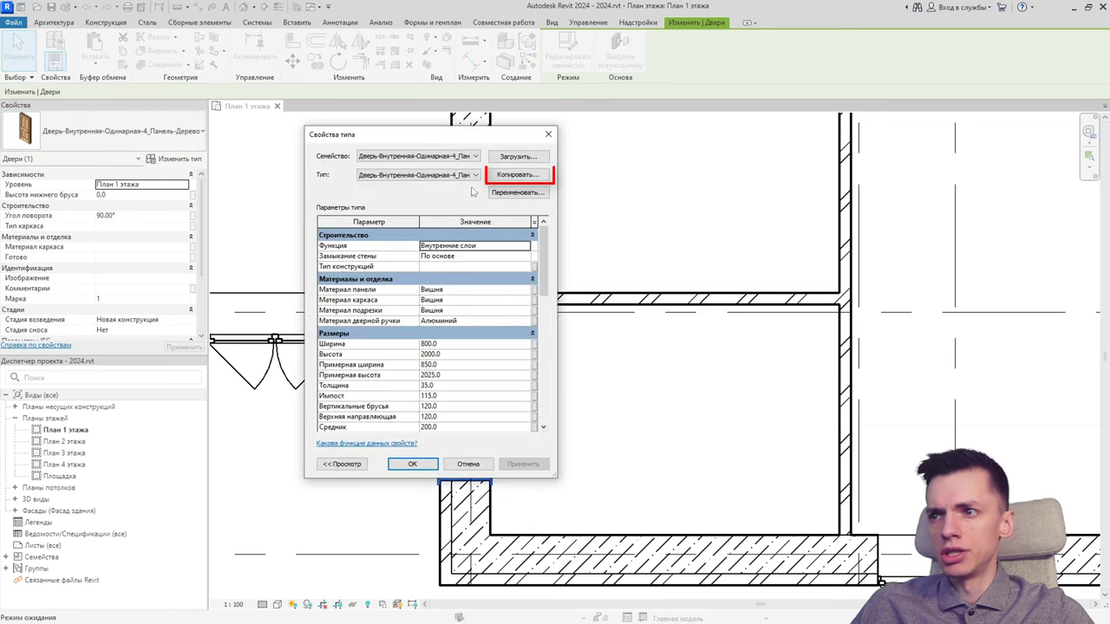
click(501, 176)
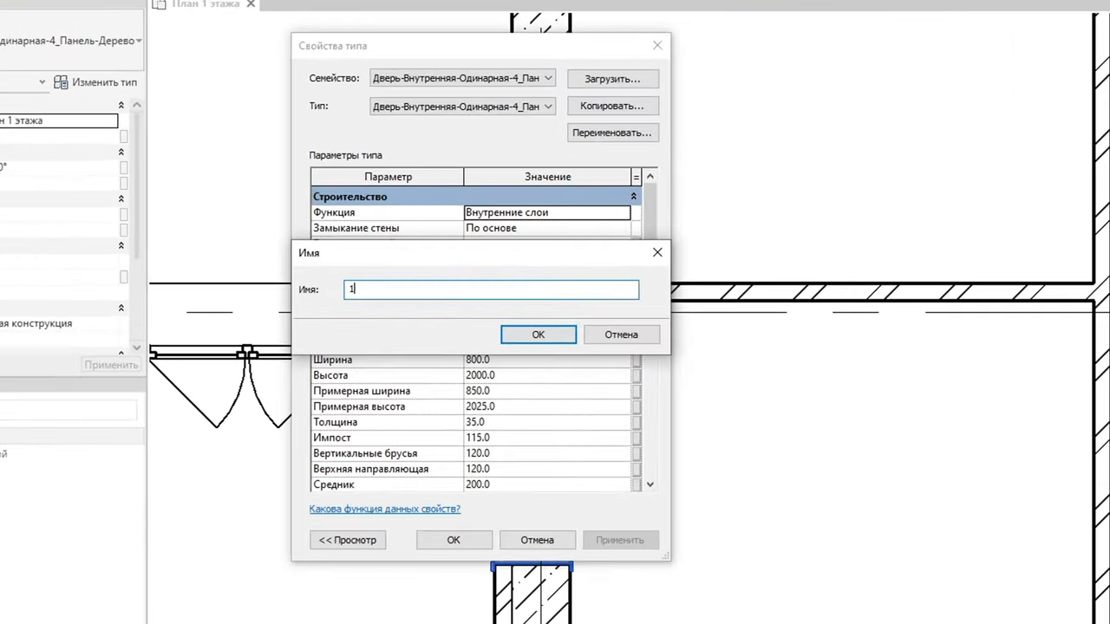
text(00)
text(0x2)
text(100)
key(Return)
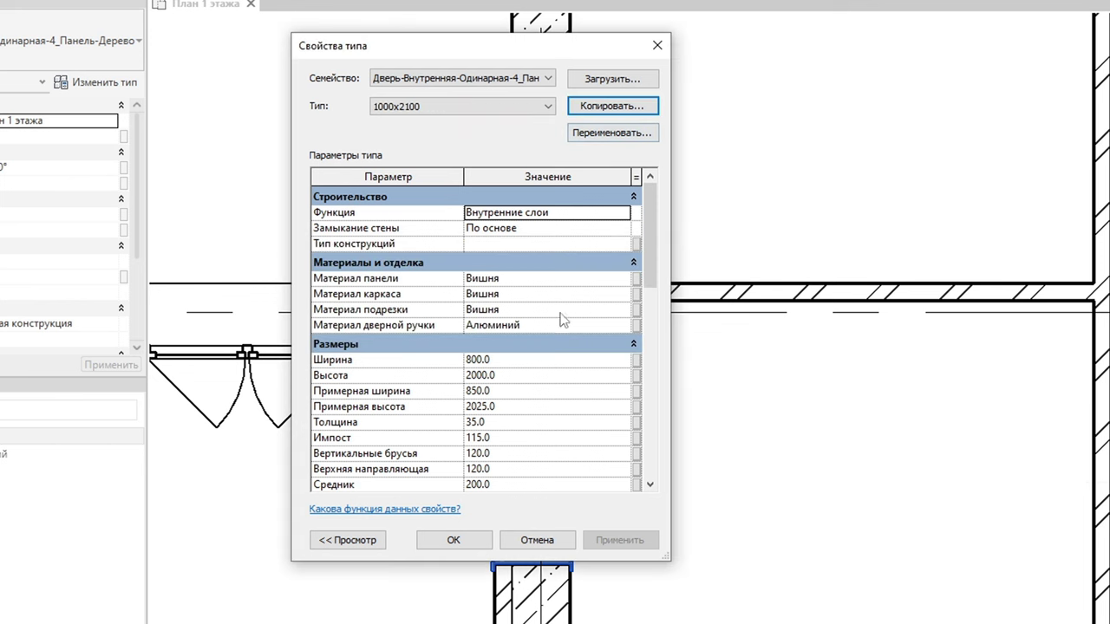
Set the 1000x2100 type's width to 1000 and height to 2100, and apply it.
click(512, 359)
text(100)
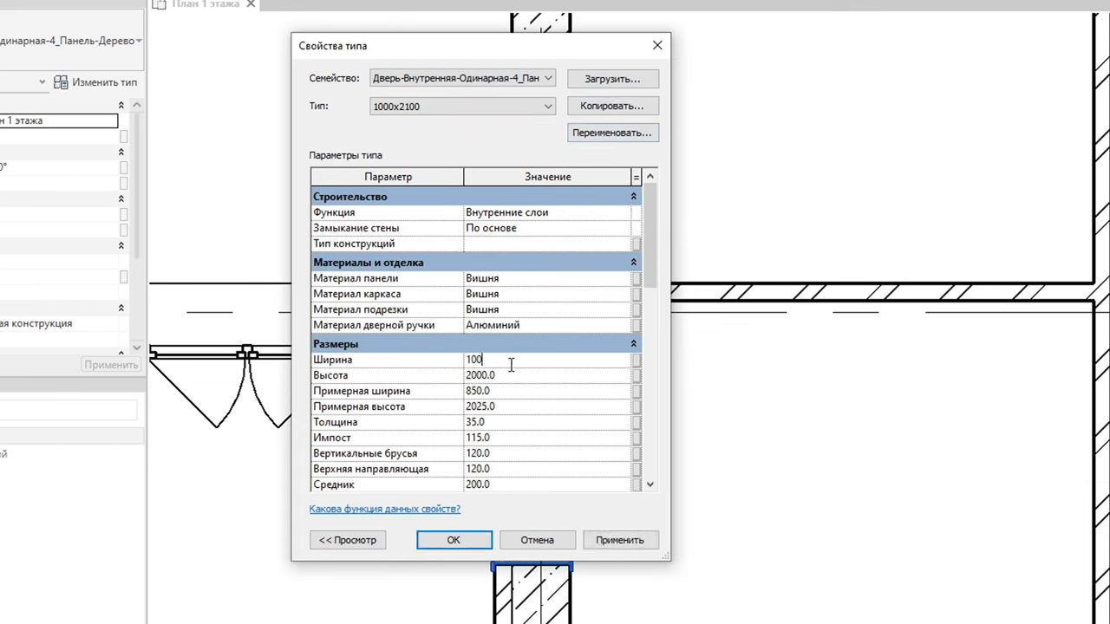
text(0)
click(541, 380)
text(2100)
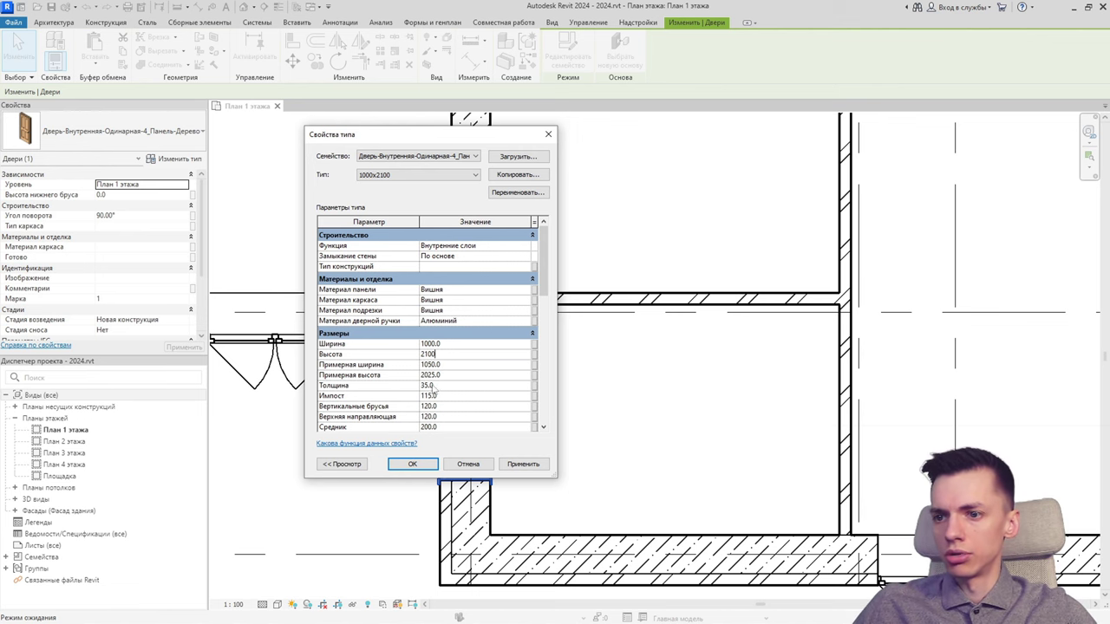
click(413, 463)
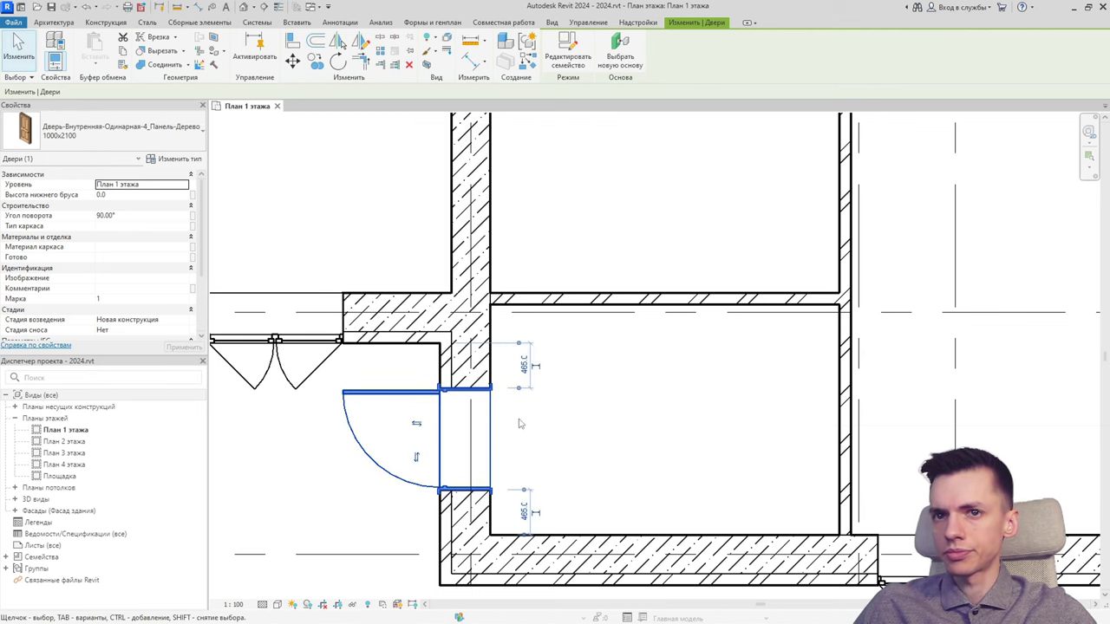
Place a second 1000x2100 door in the wall along grid Б.
scroll(571, 377, down, 3)
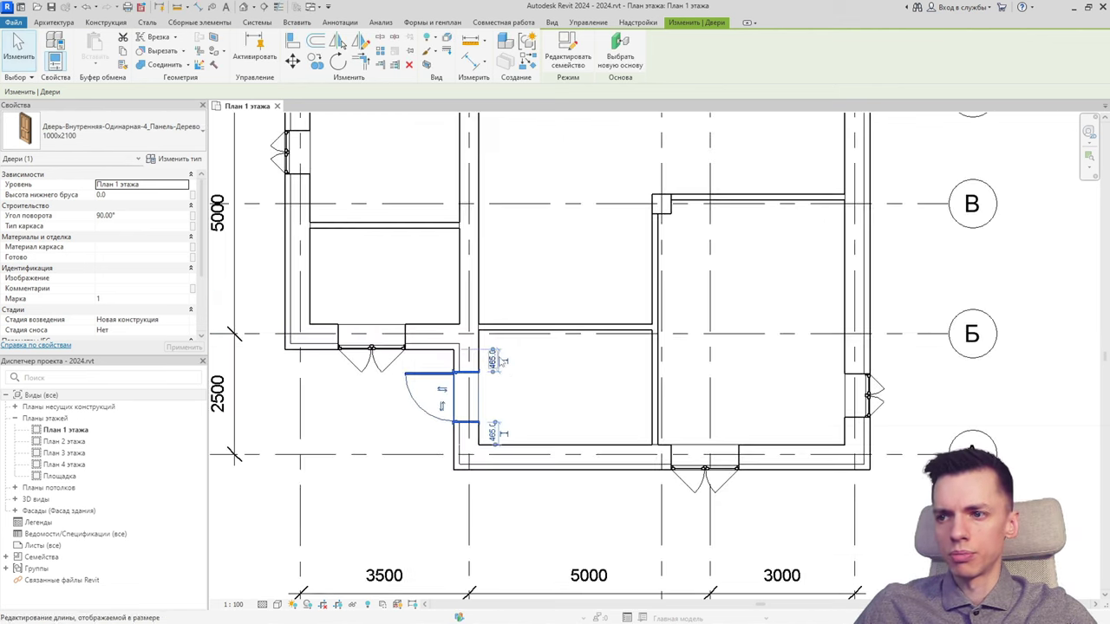
middle_drag(640, 376, 474, 371)
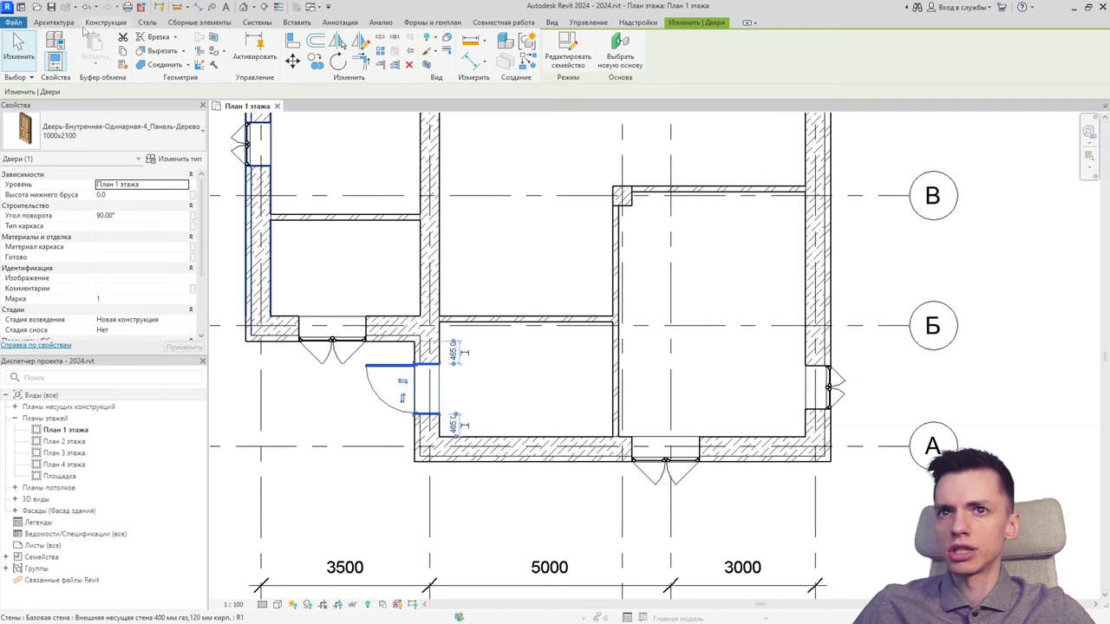
click(54, 22)
click(81, 43)
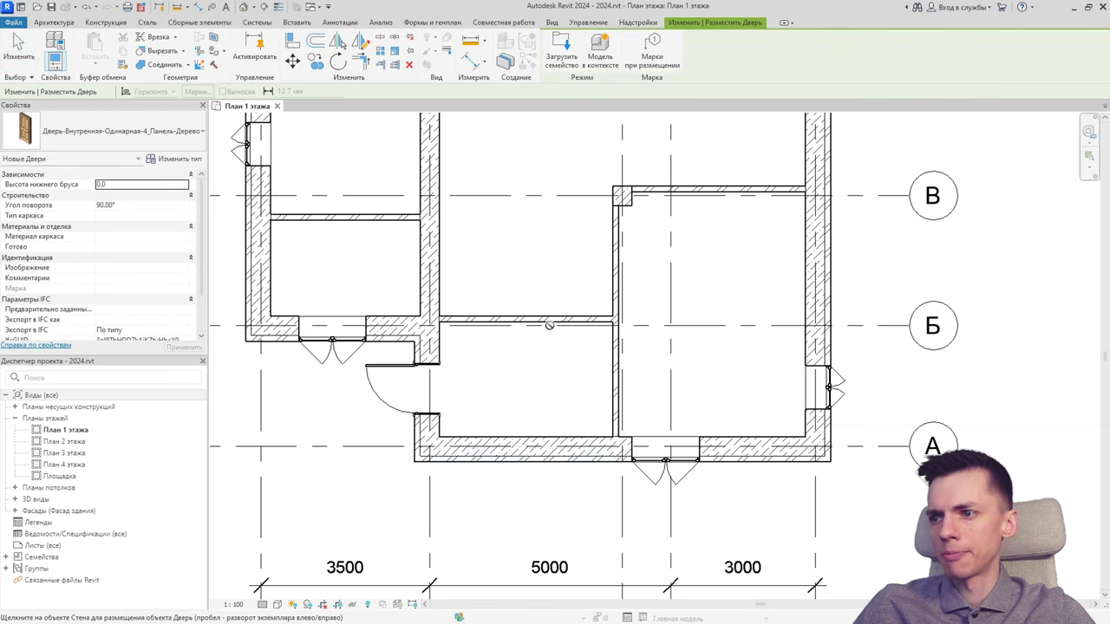
click(121, 130)
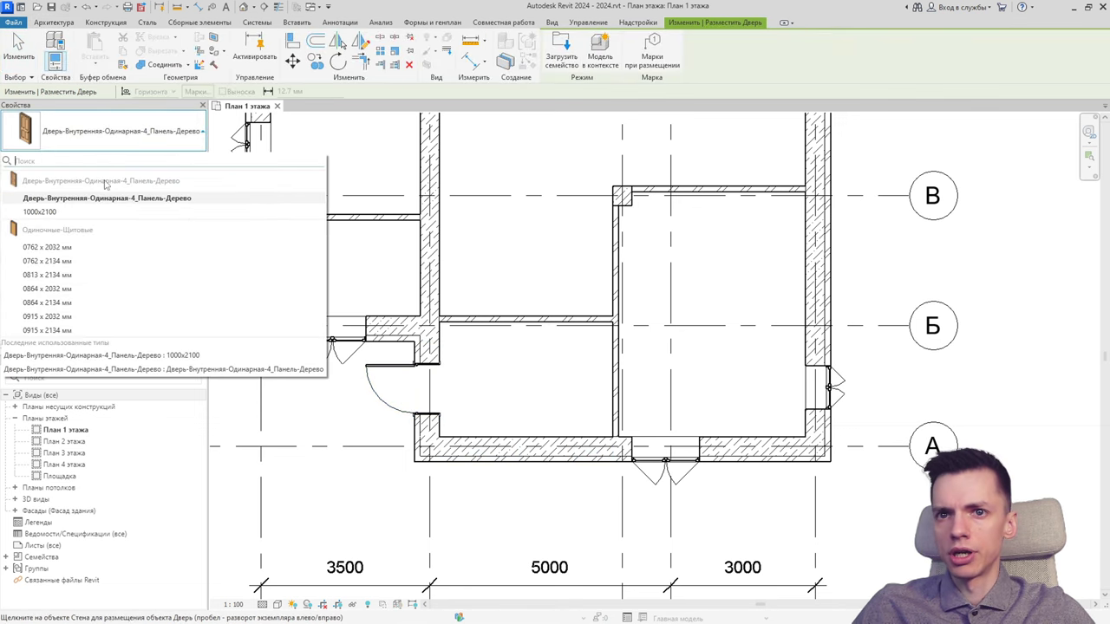
click(52, 212)
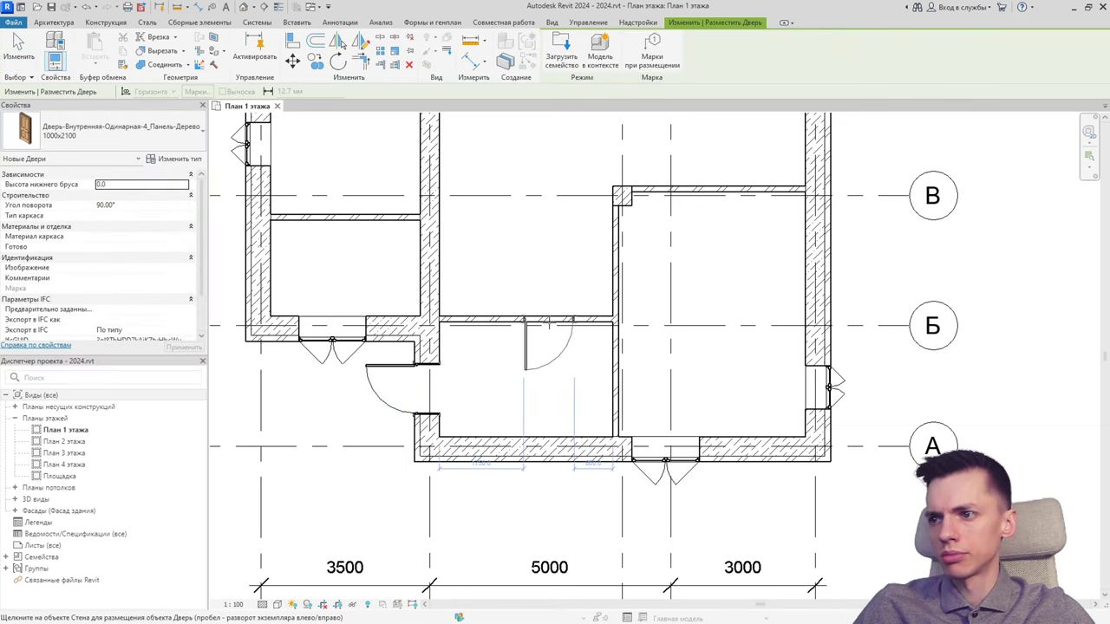
click(537, 323)
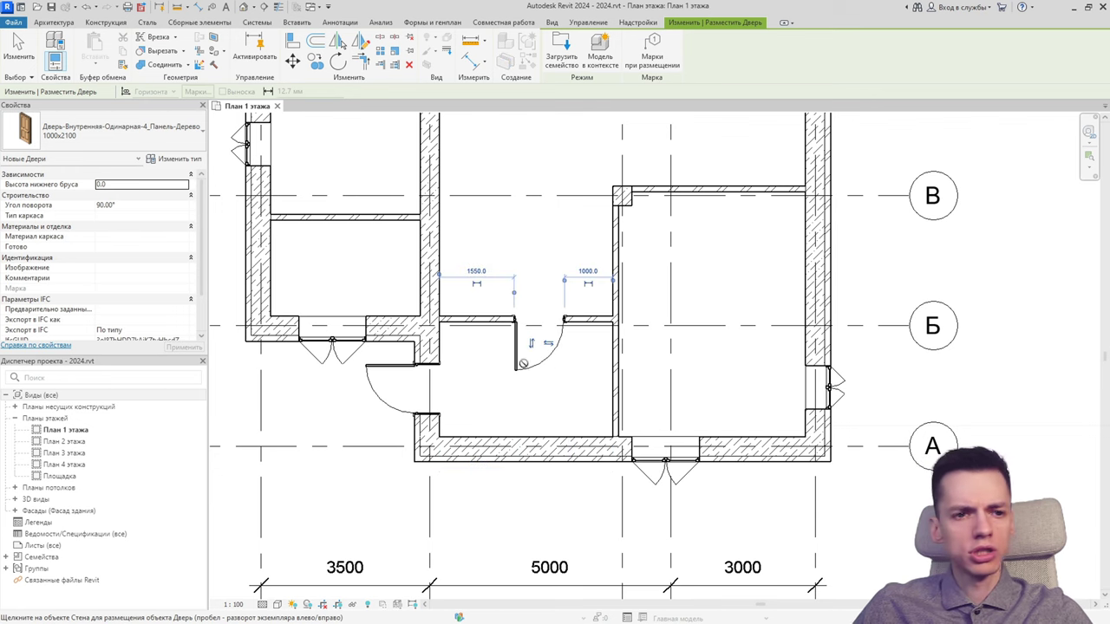
key(Escape)
Flip the new door's hinge and swing so it opens into the room below.
click(542, 368)
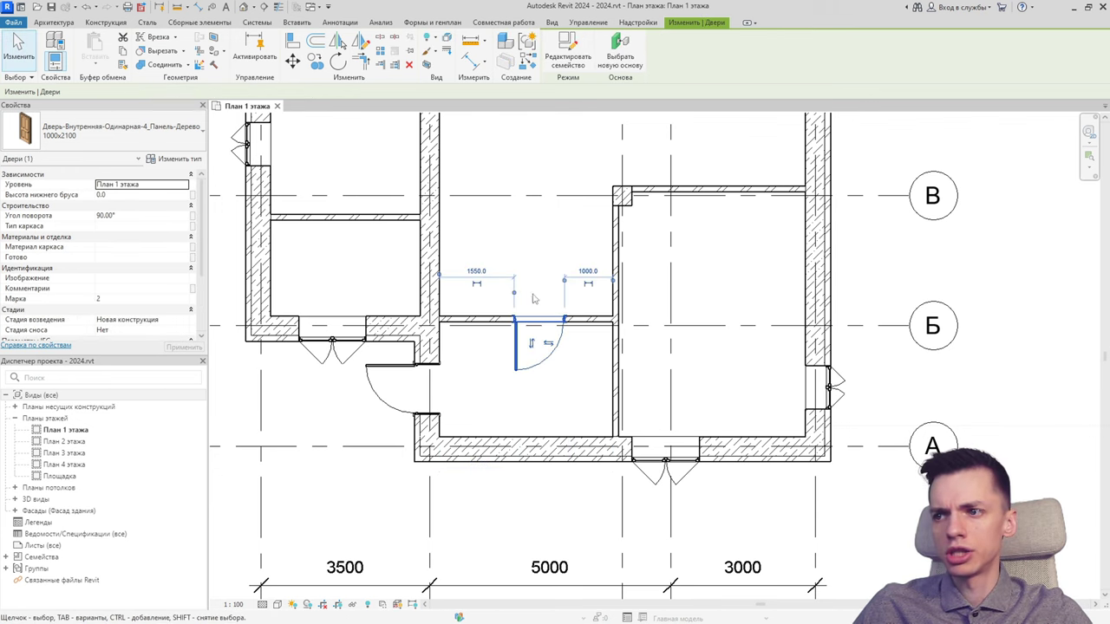
click(549, 345)
click(547, 349)
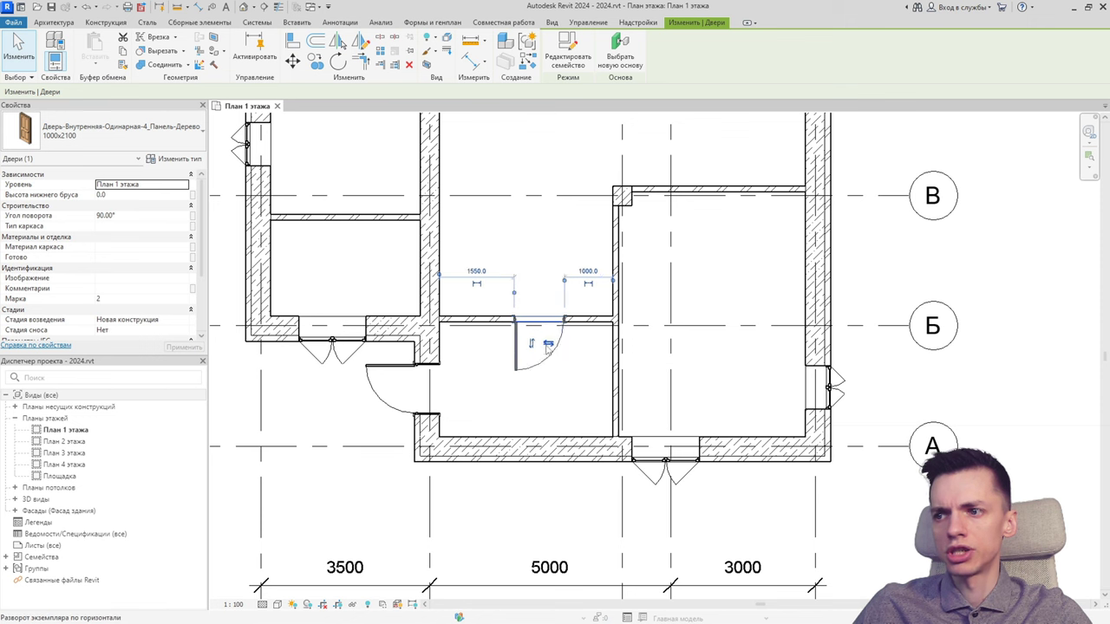
click(547, 350)
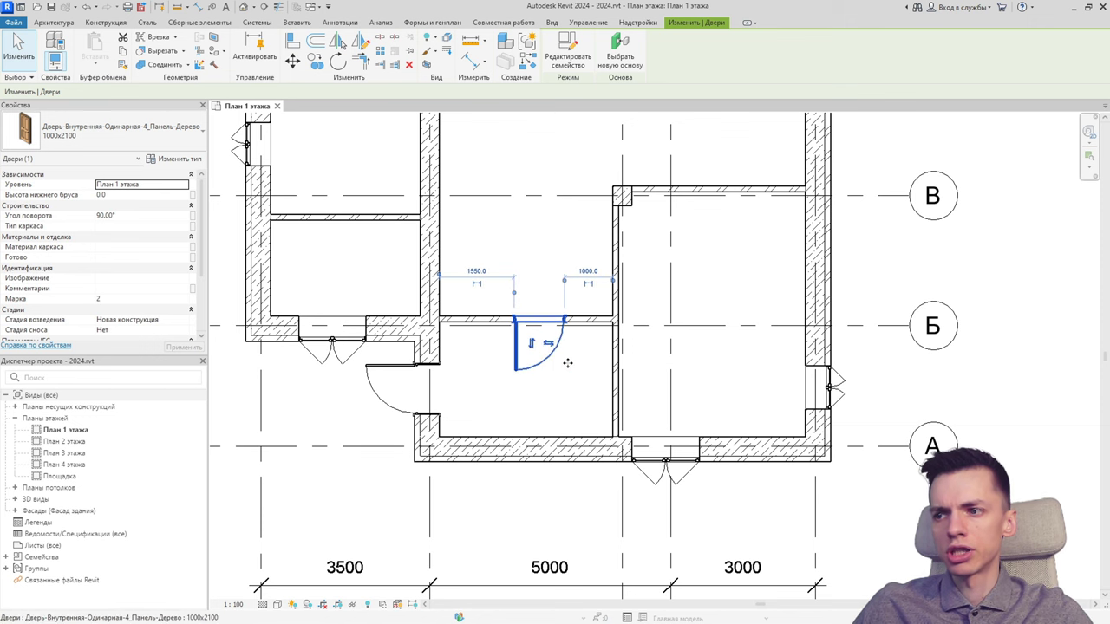
key(space)
key(space)
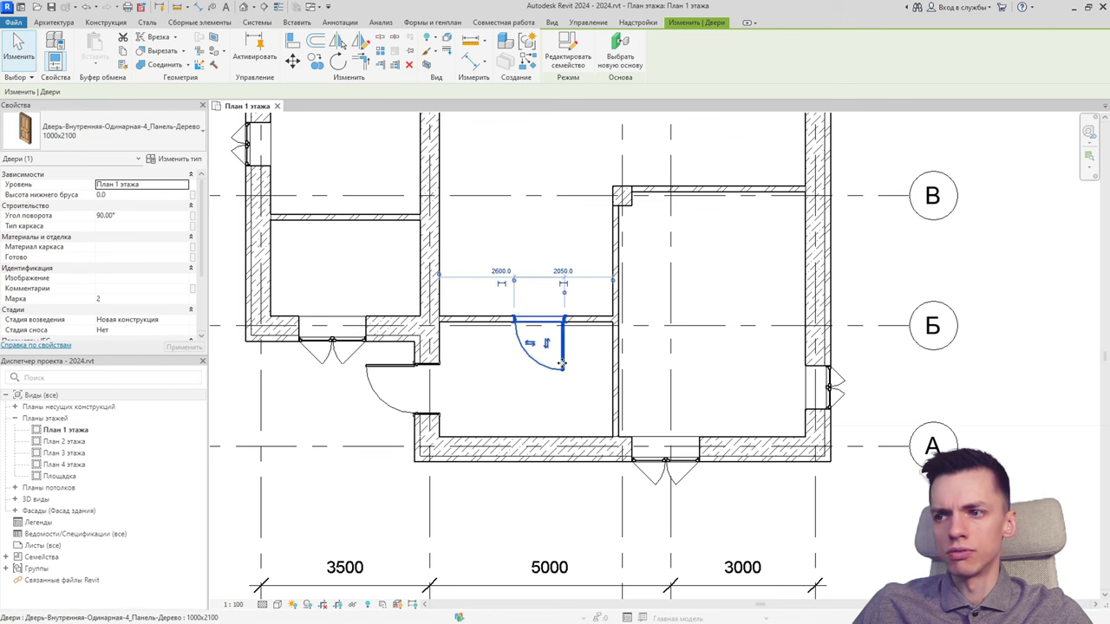
click(541, 392)
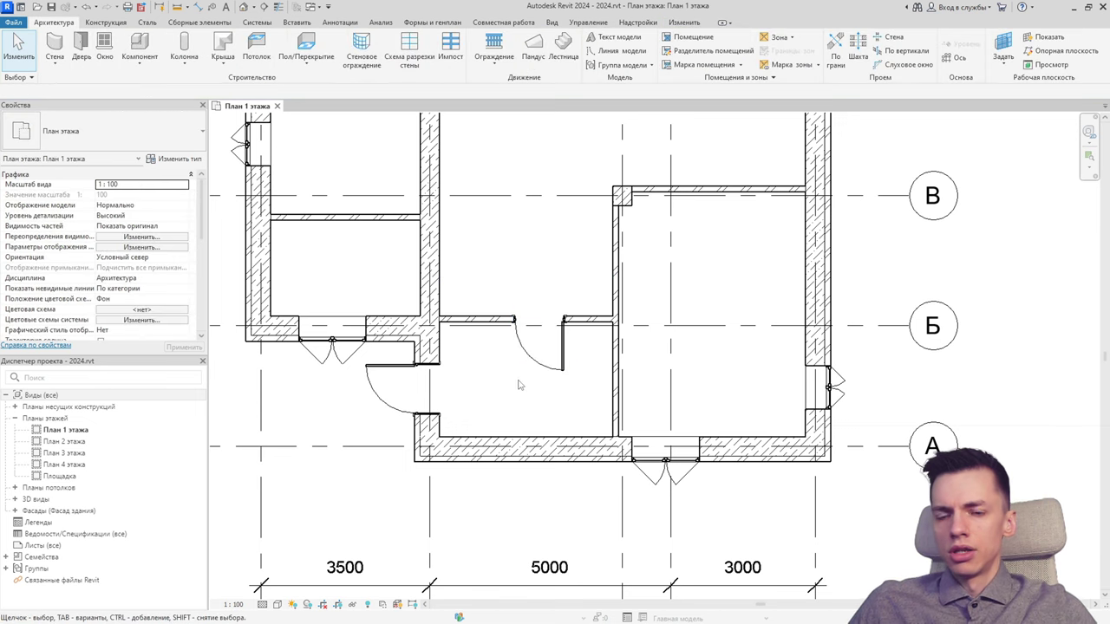
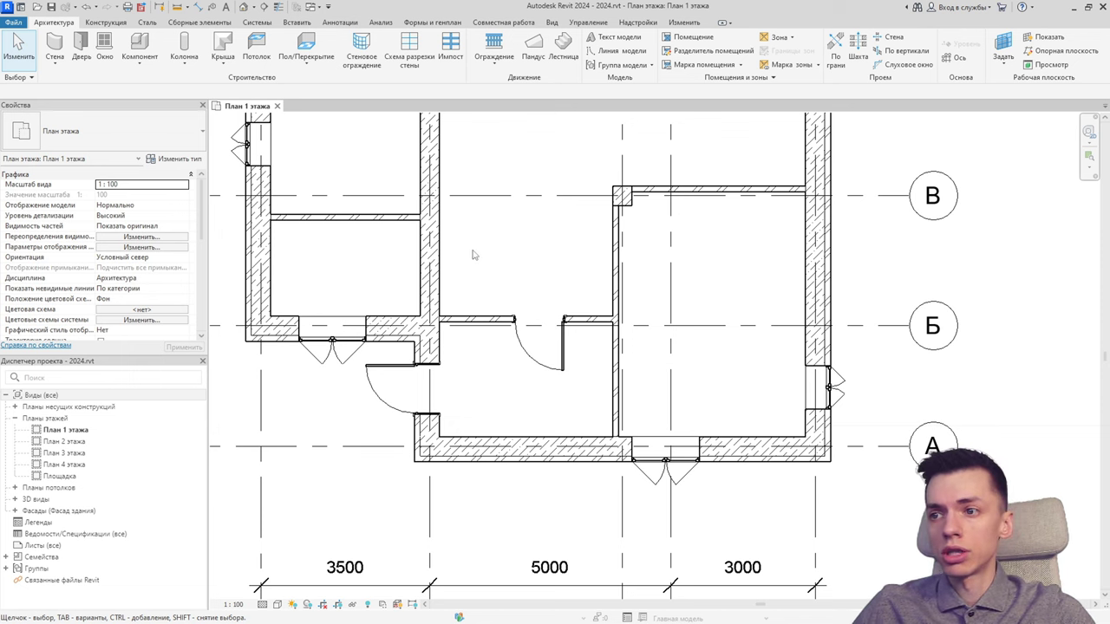
Load the Дверь-Внутренняя-Одинарная-2_Панель-Дерево door family and accept its default door type.
click(85, 45)
click(570, 64)
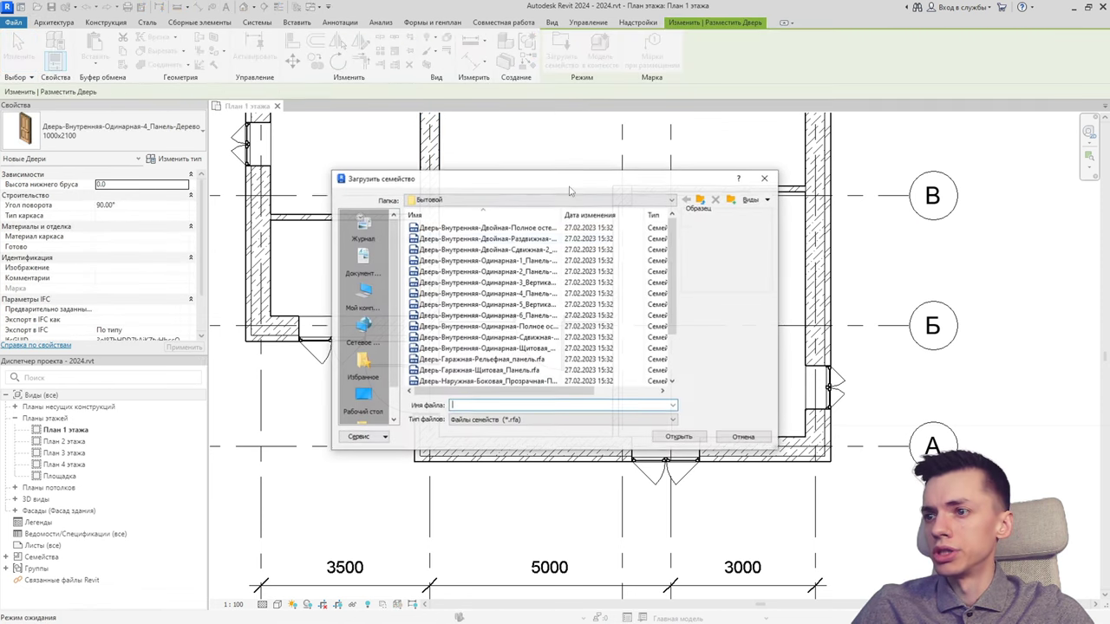
click(508, 229)
key(Down)
key(Down)
key(Down)
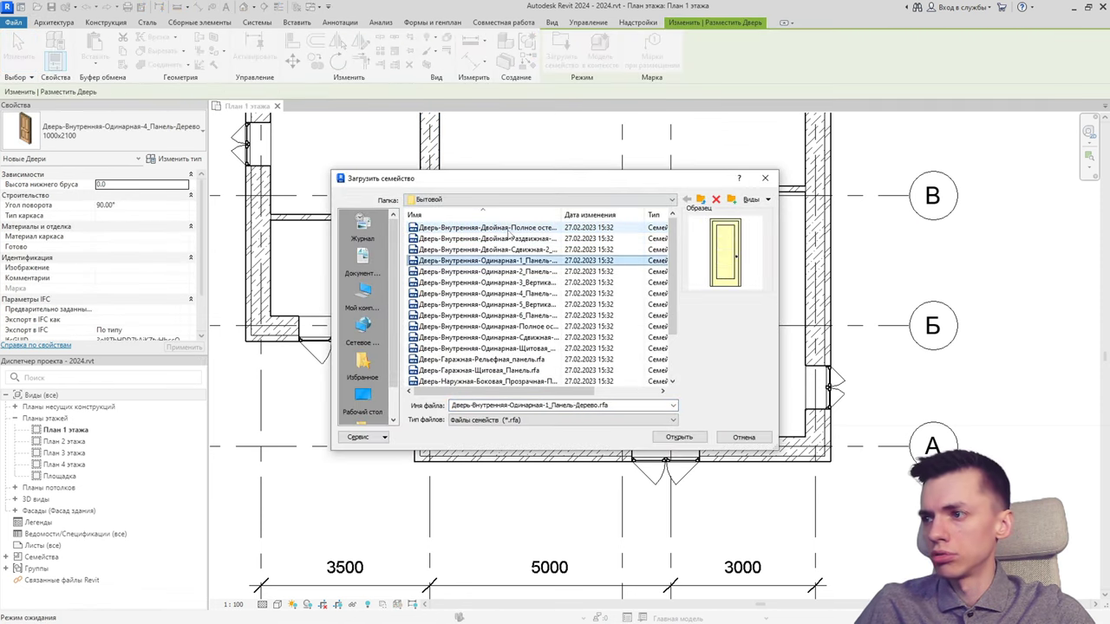
key(Down)
key(Down)
key(Up)
key(Up)
key(Down)
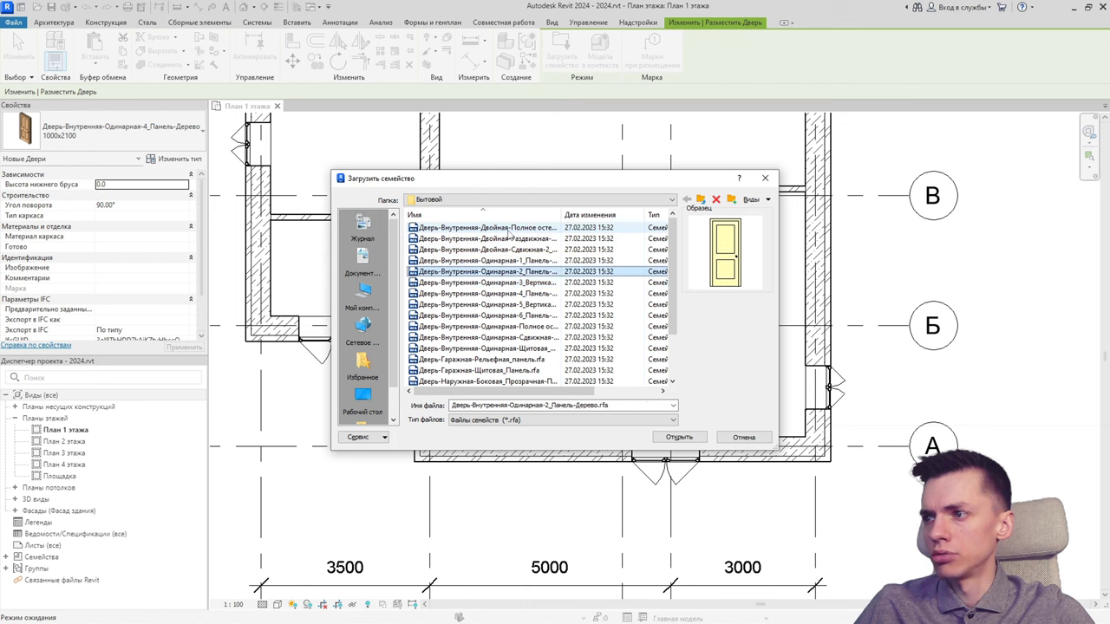
double_click(520, 274)
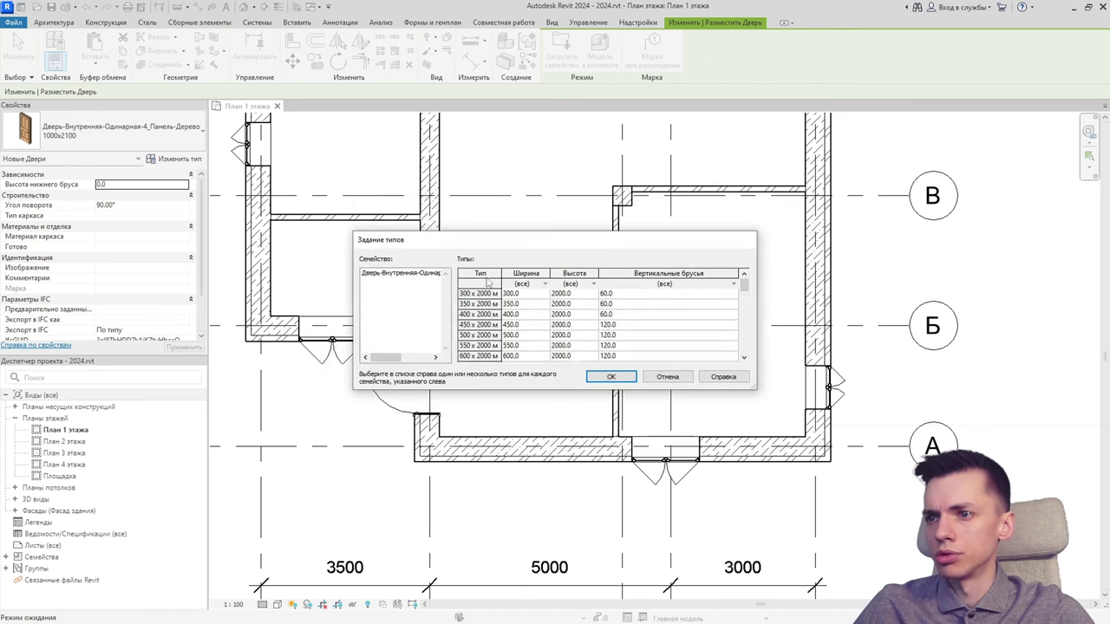
click(607, 376)
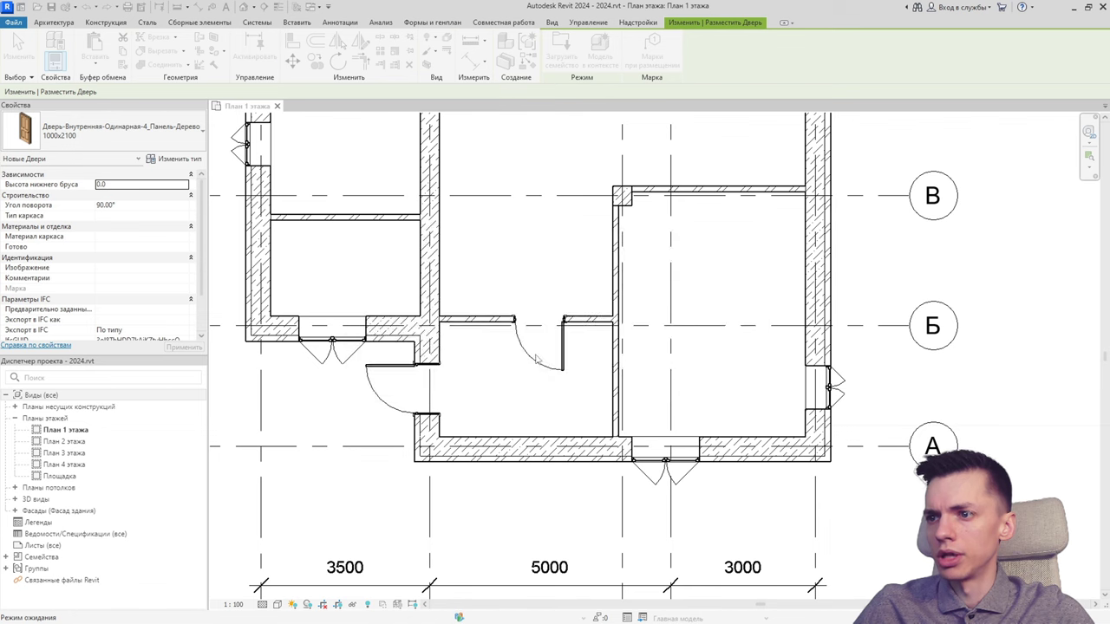
Duplicate the door type under the new name 700x2100.
click(179, 158)
click(511, 176)
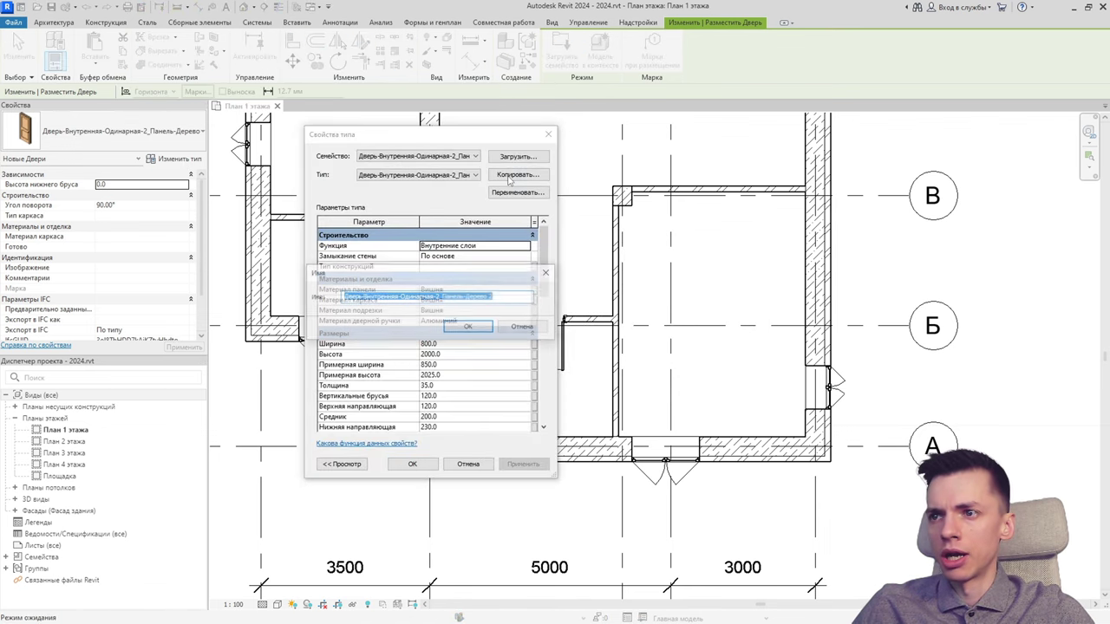
text(70)
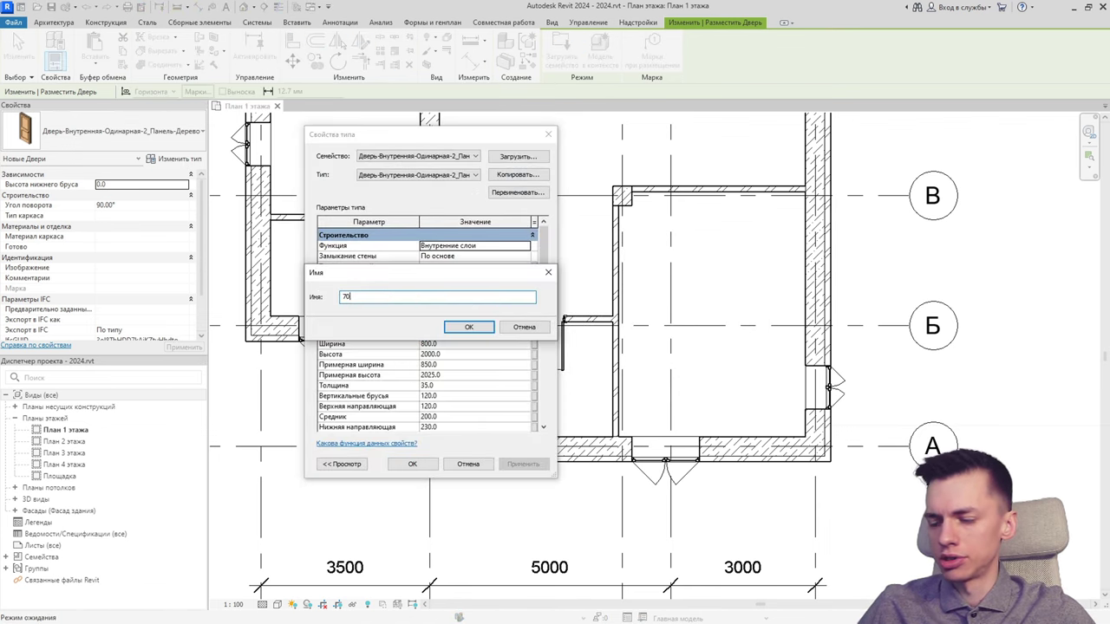
text(0x)
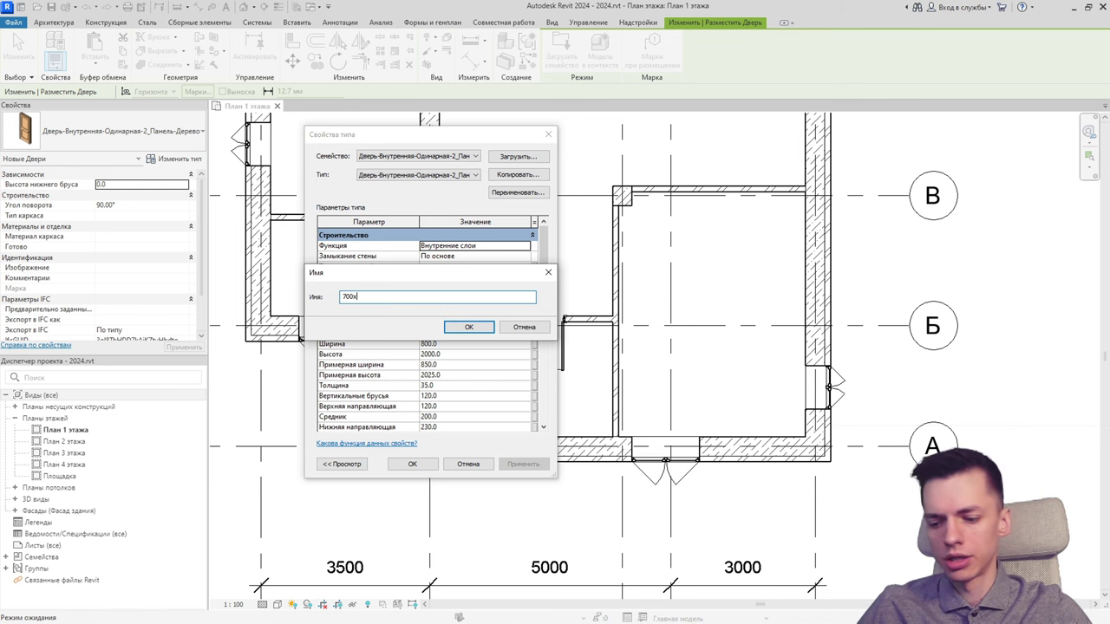
text(2100)
key(Return)
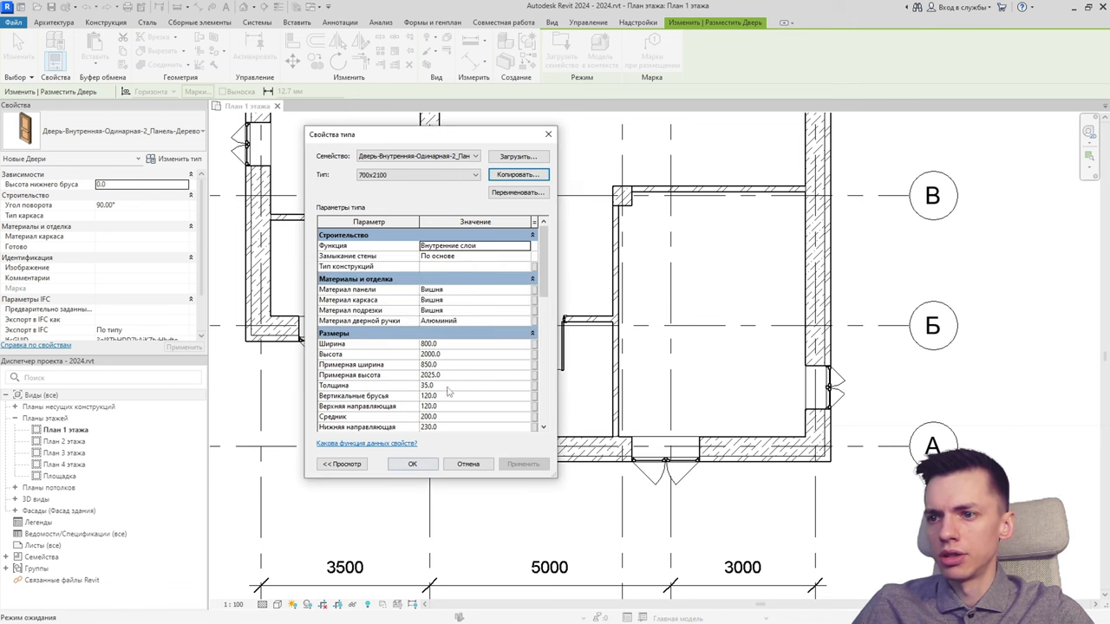
Set the 700x2100 type to 700 wide and 2100 high, then pan the plan to grid Г.
click(454, 345)
text(700)
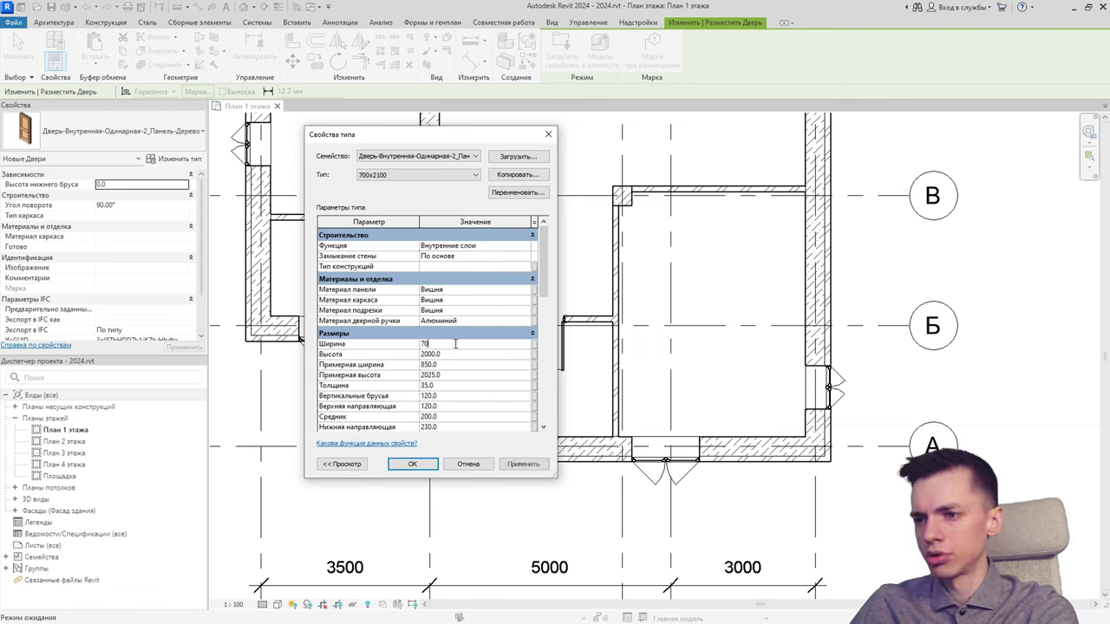
click(448, 354)
text(2)
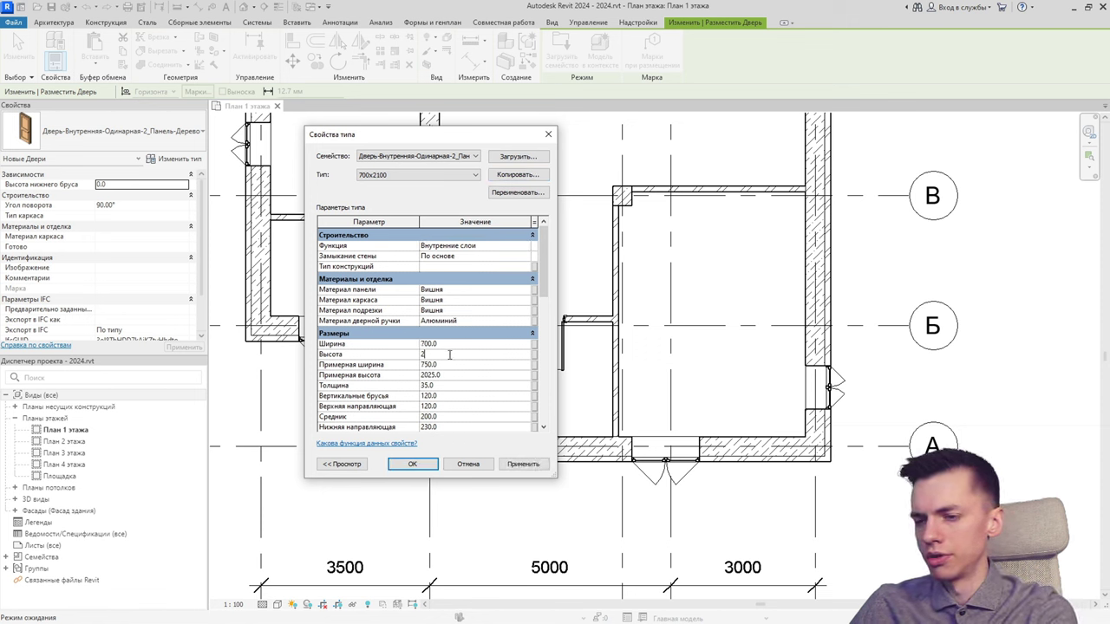
text(100)
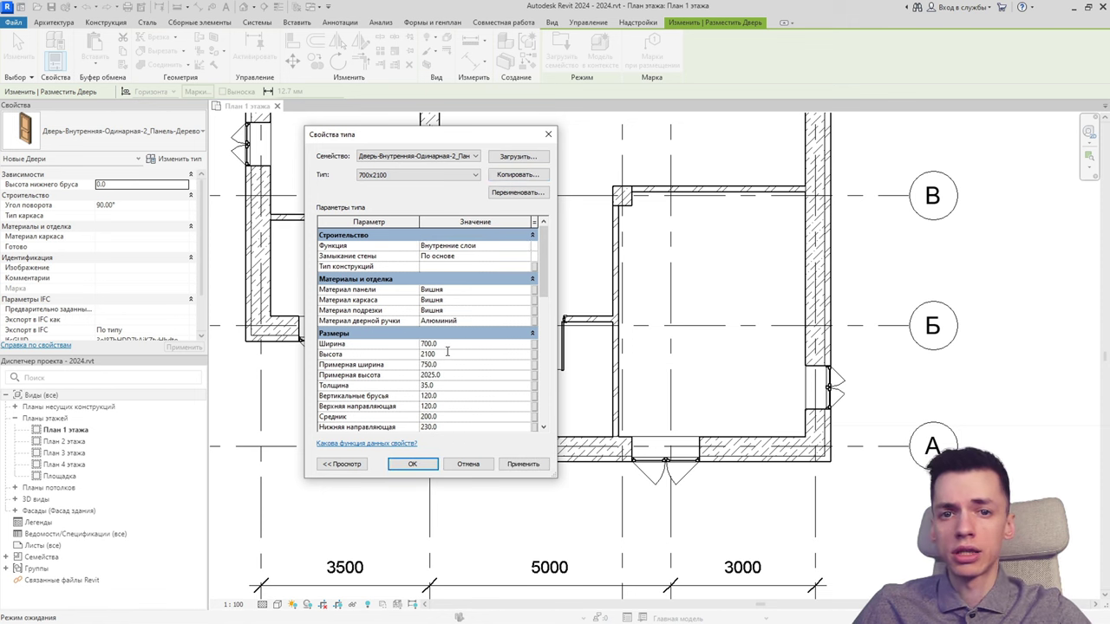
click(412, 463)
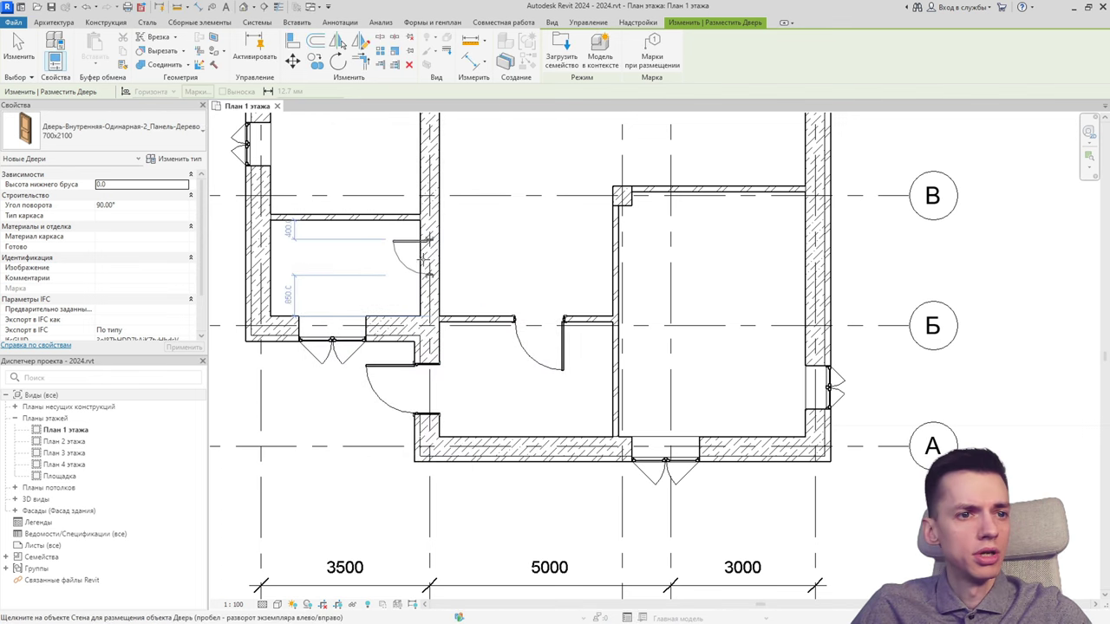
middle_drag(425, 260, 406, 351)
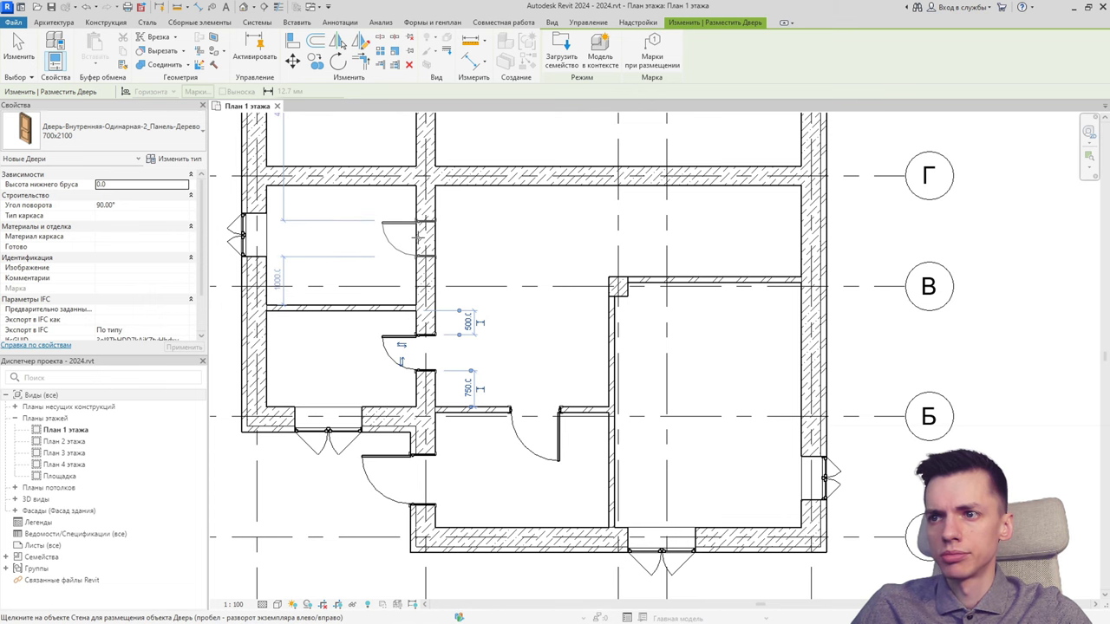
scroll(418, 235, down, 2)
scroll(433, 314, up, 2)
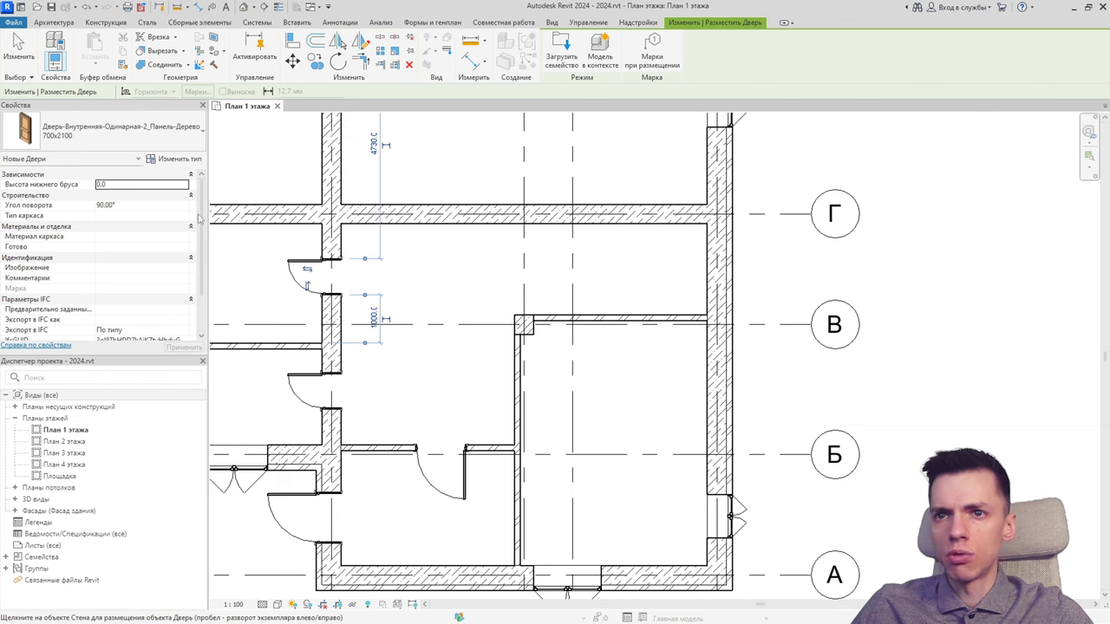
Duplicate the 700x2100 door type, renaming the copy 900x2100.
click(179, 161)
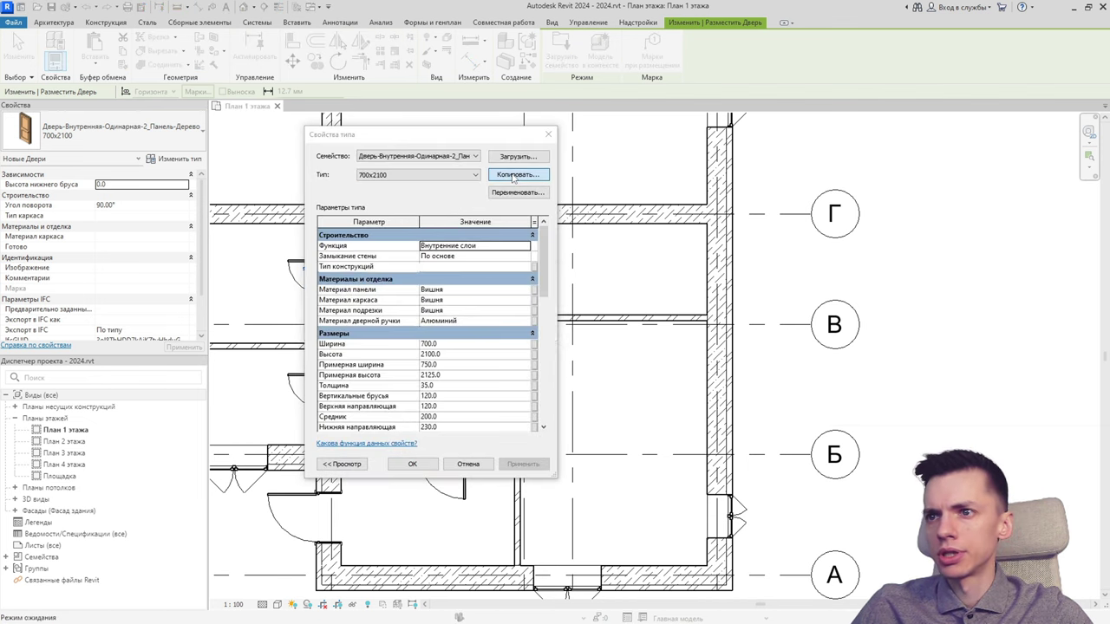
click(518, 174)
drag(353, 296, 342, 296)
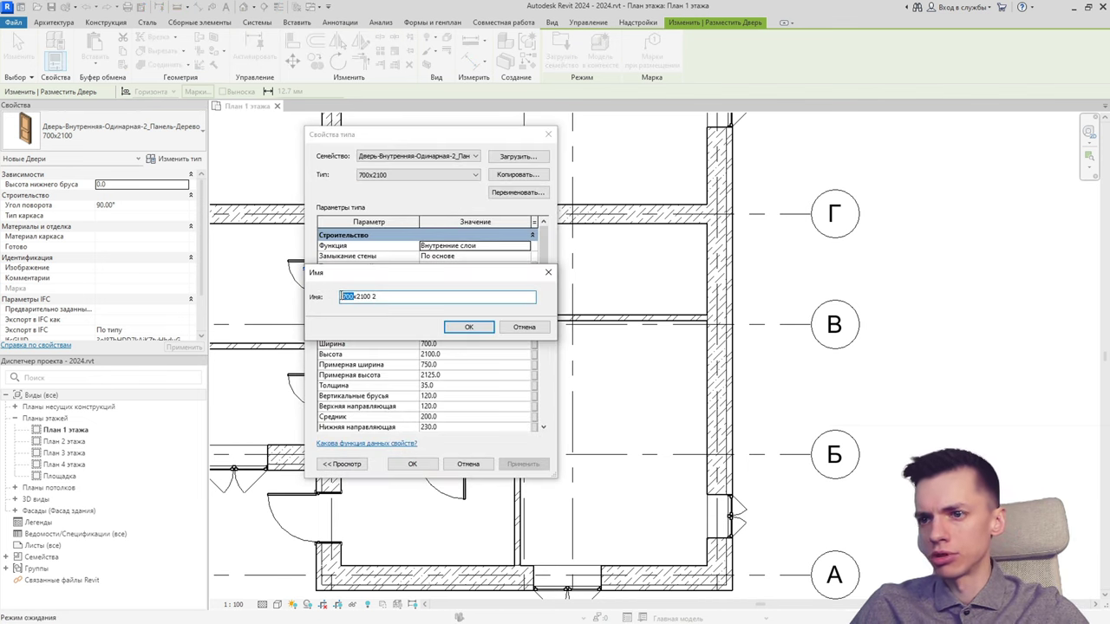
text(9)
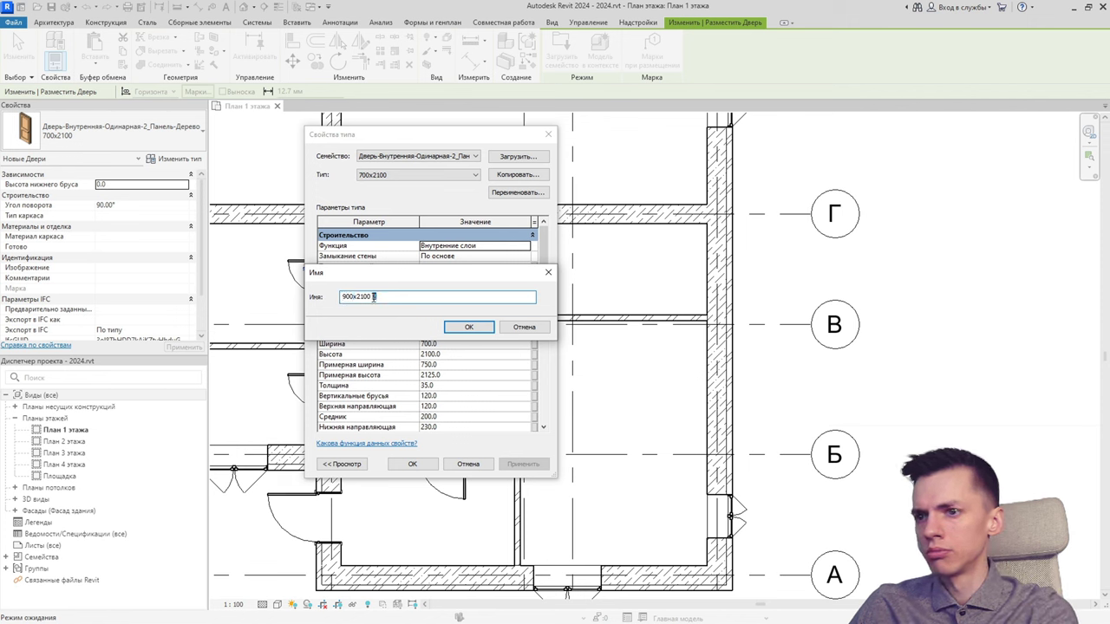
key(BackSpace)
key(BackSpace)
click(457, 331)
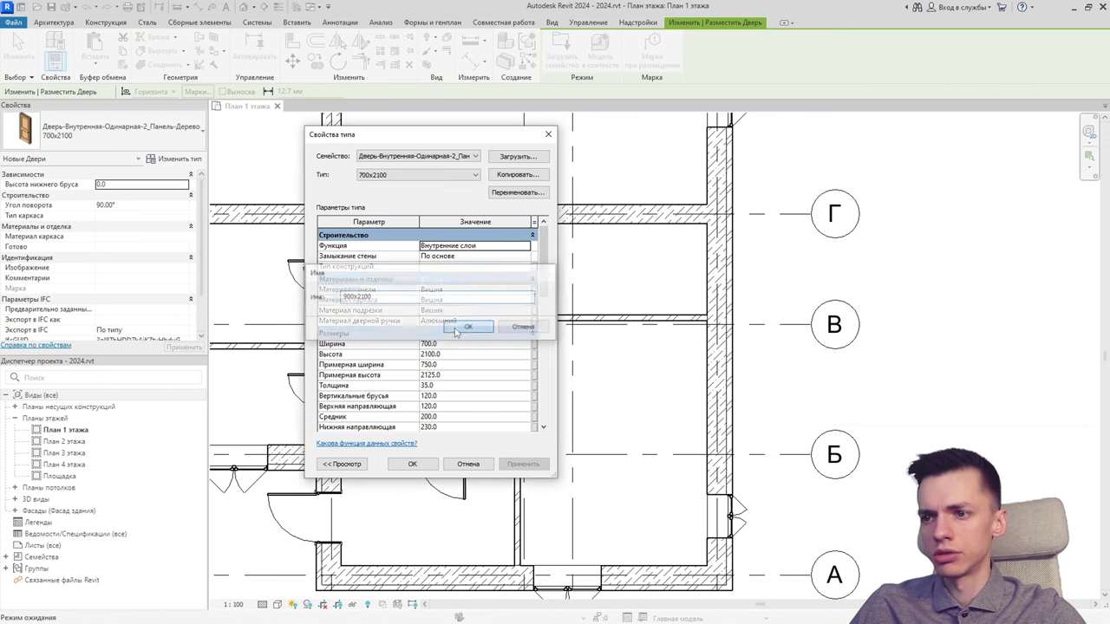
Set the 900x2100 width to 900 and place a door in the wall between grids Б and В.
click(444, 343)
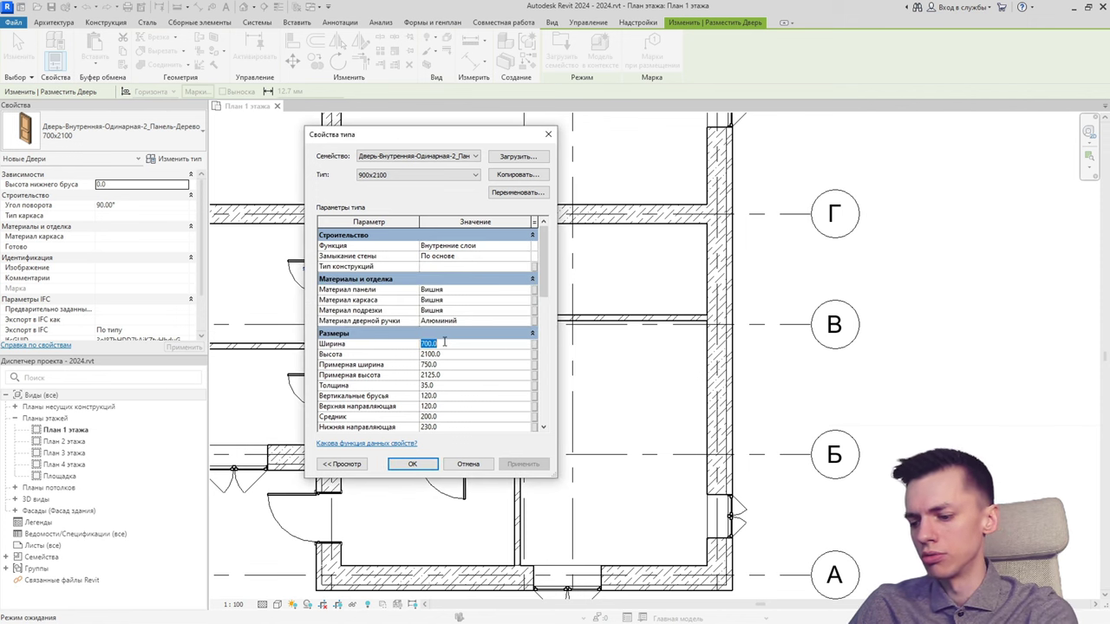
text(900)
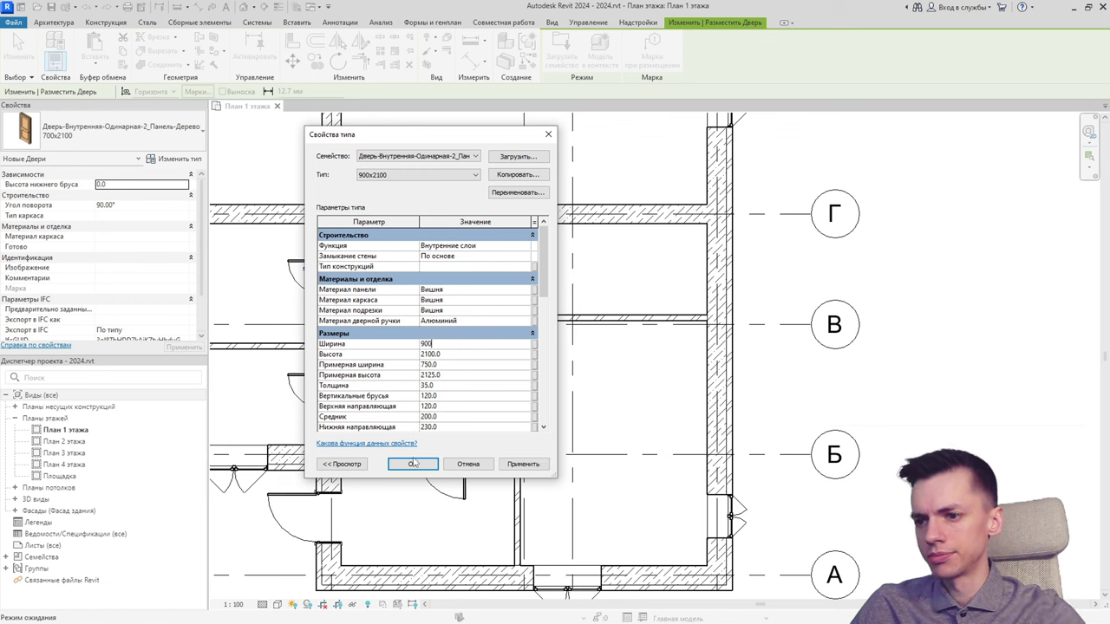
click(413, 464)
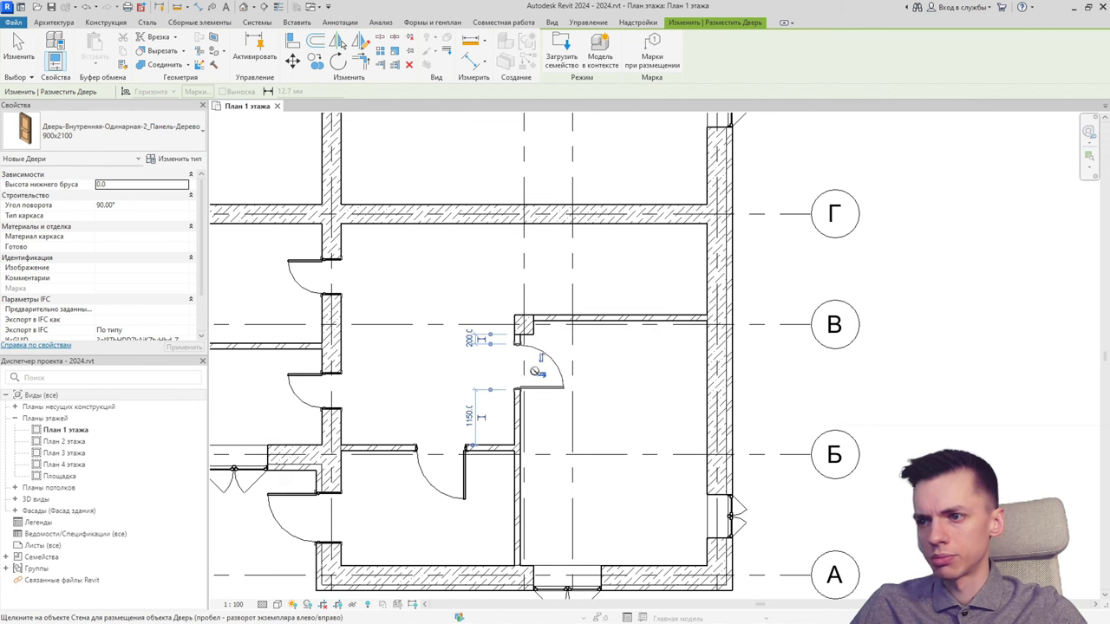
click(527, 370)
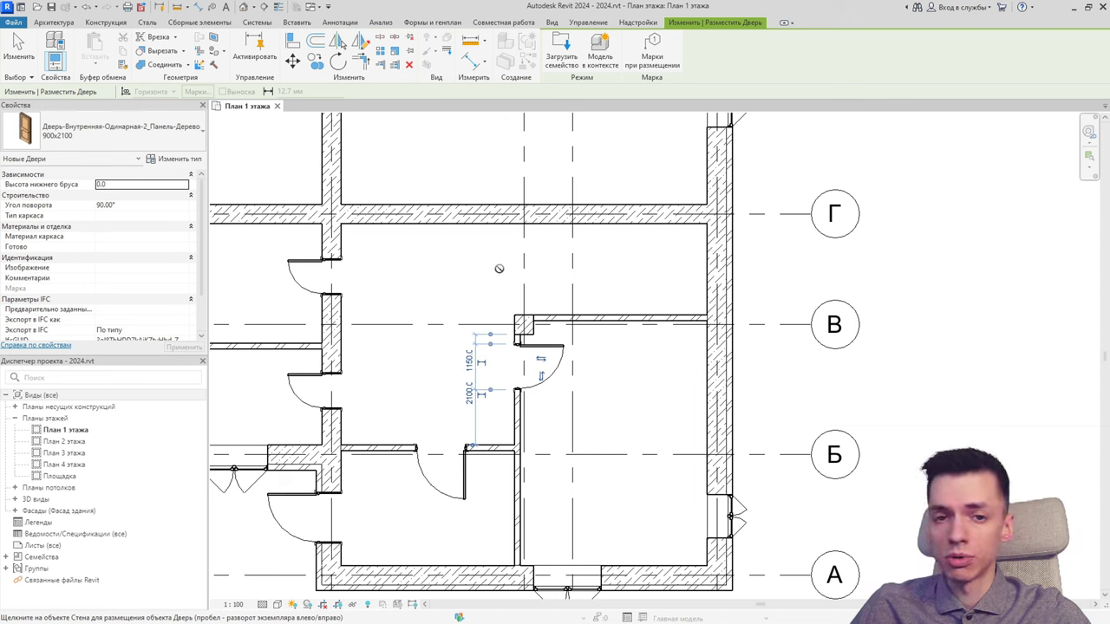
Browse the door family library, previewing the families in the current folder.
click(184, 159)
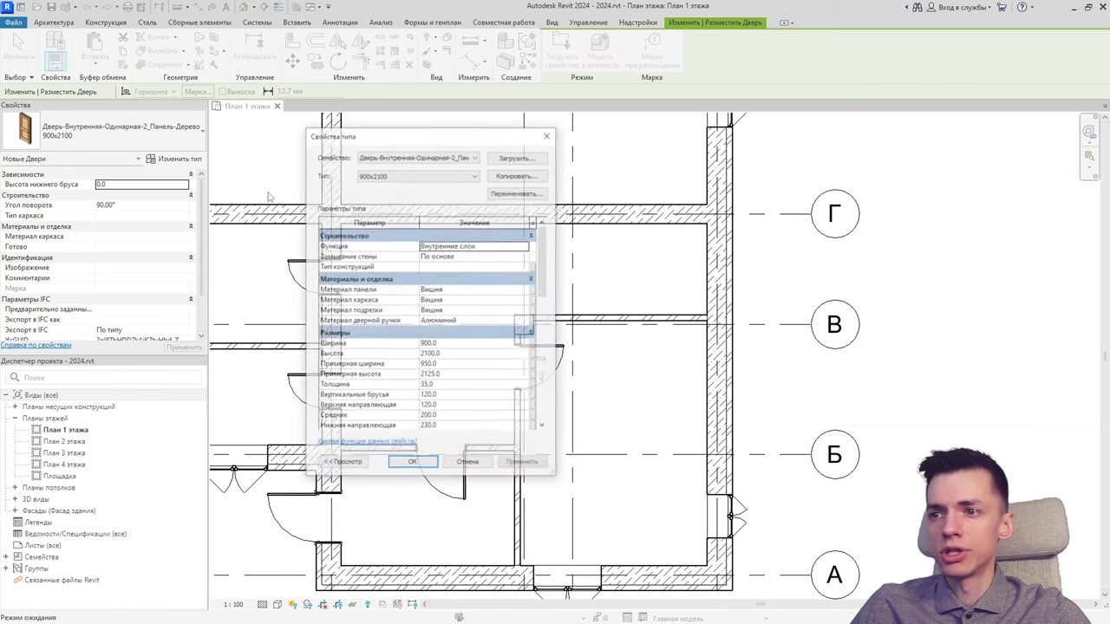
click(548, 134)
click(562, 47)
click(462, 228)
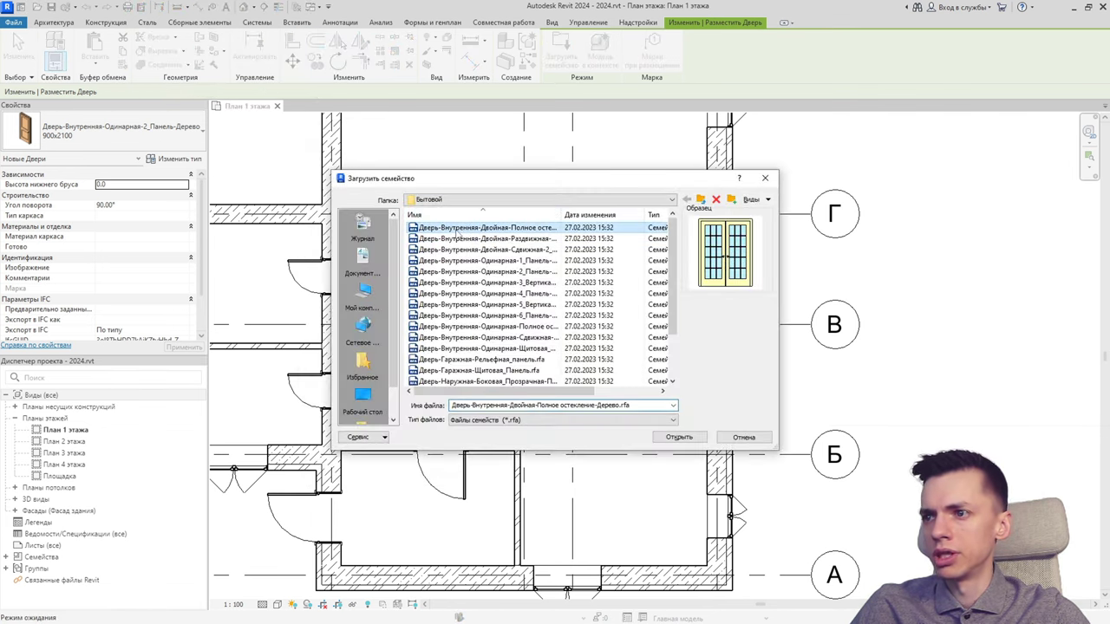
key(Down)
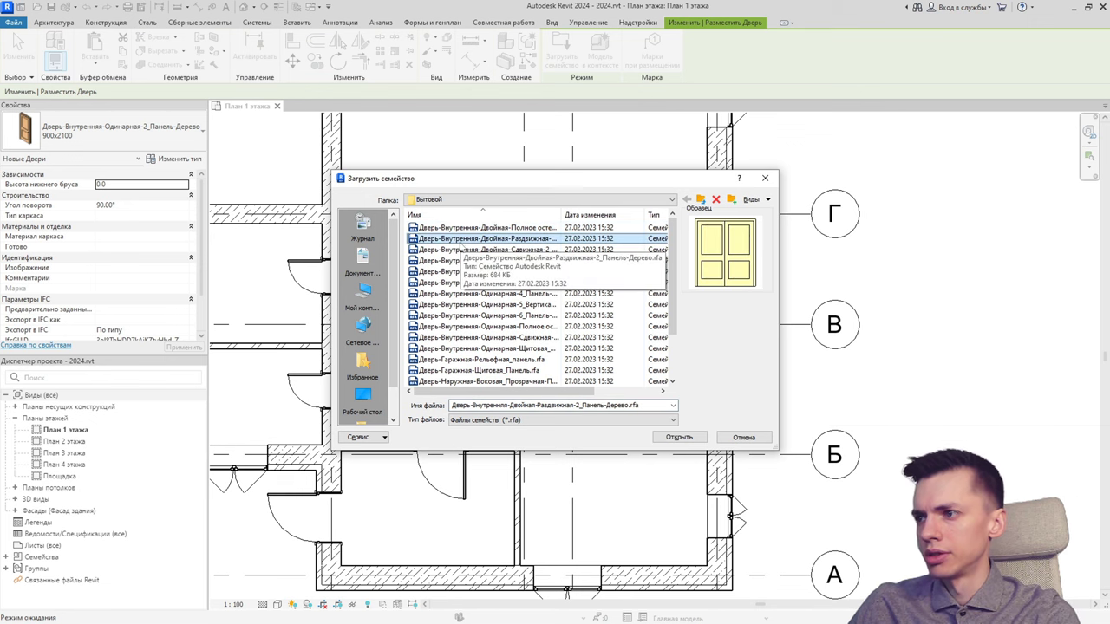
key(Down)
key(Down)
key(Down)
key(Down)
key(Down)
key(Down)
key(Down)
key(Down)
key(Down)
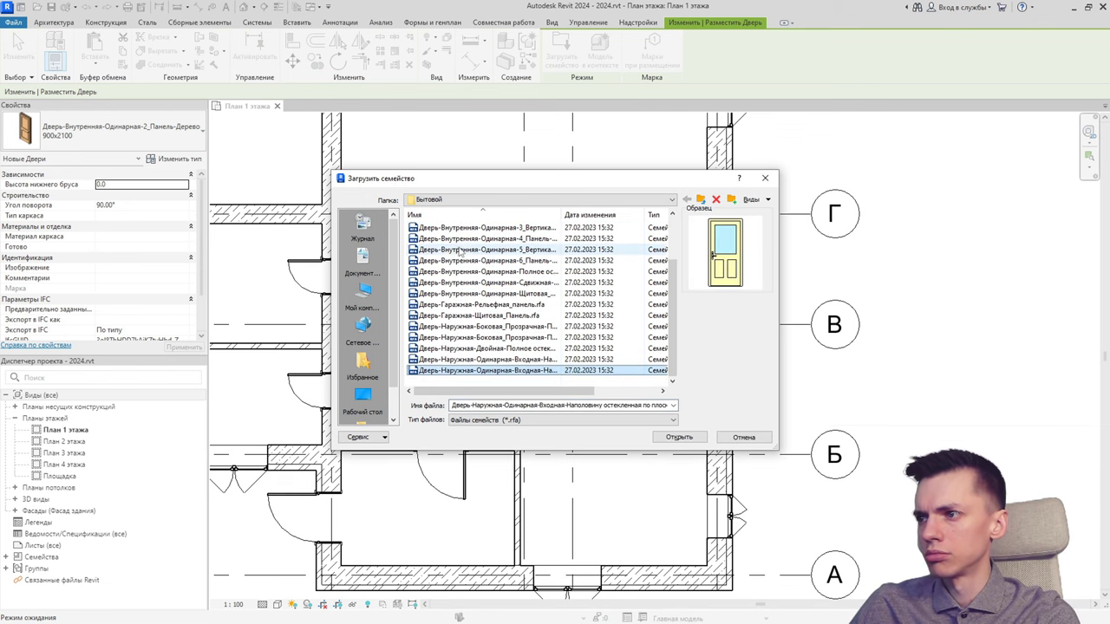
key(Down)
key(Down)
key(Down)
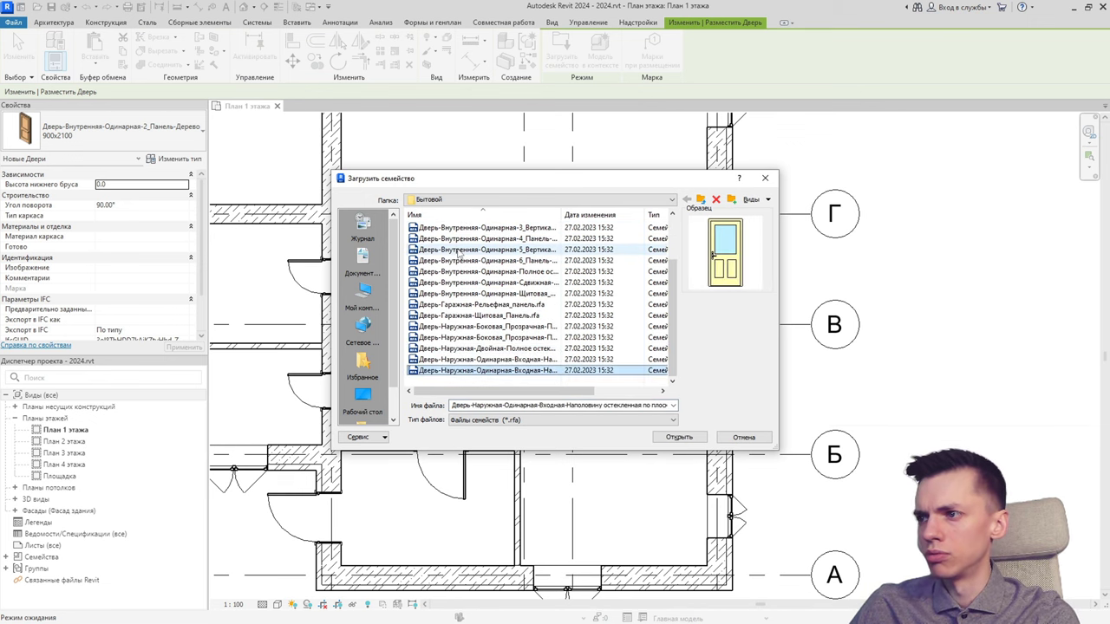
Browse up to Двери and into Для России > ГОСТ 6629-88, previewing its door families.
click(687, 200)
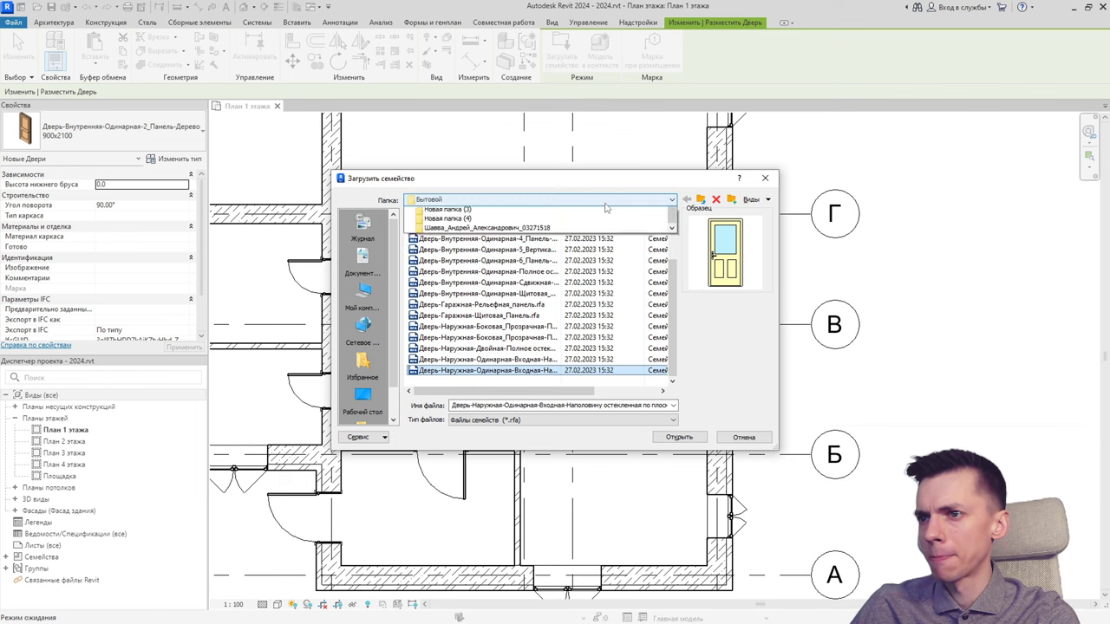
click(672, 199)
click(503, 242)
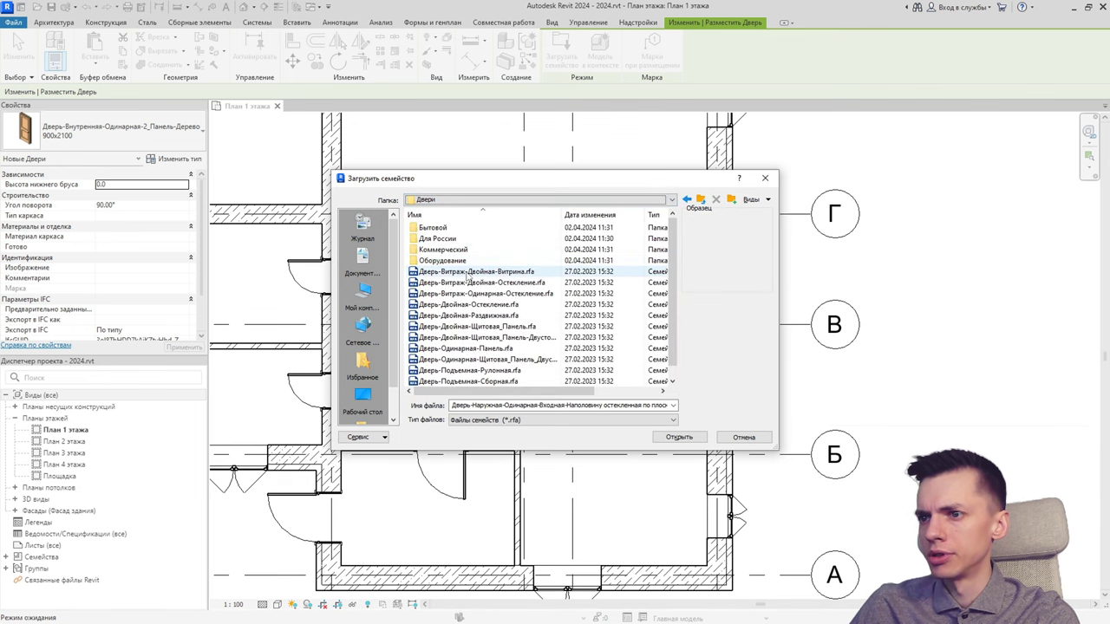
click(472, 271)
key(Down)
key(Down)
key(Down)
key(Down)
key(Down)
key(Down)
key(Down)
key(Down)
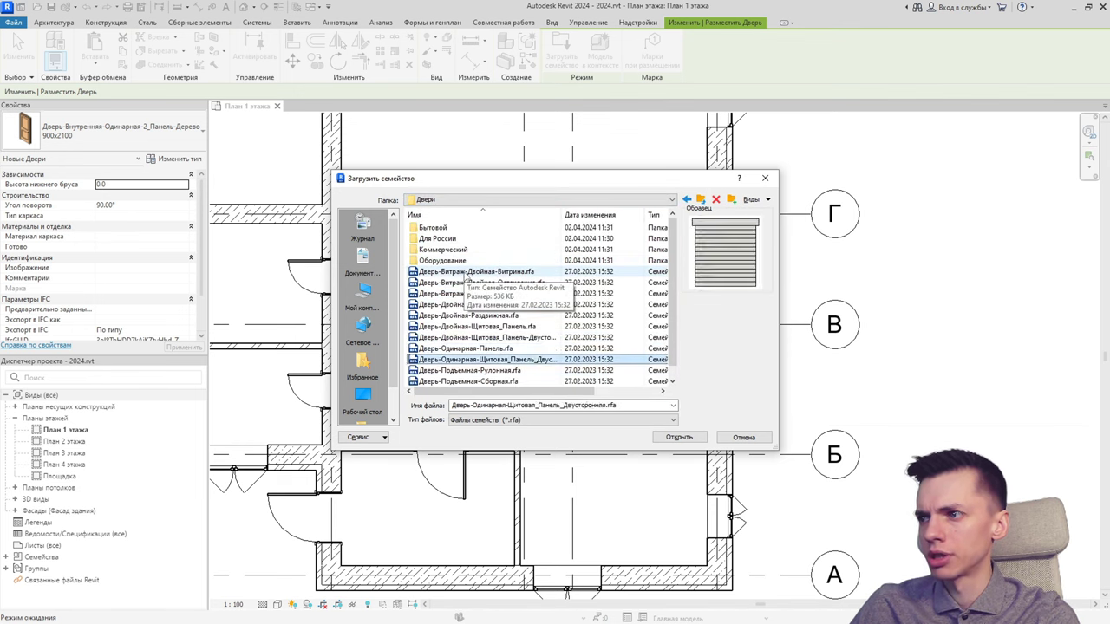
key(Down)
key(Down)
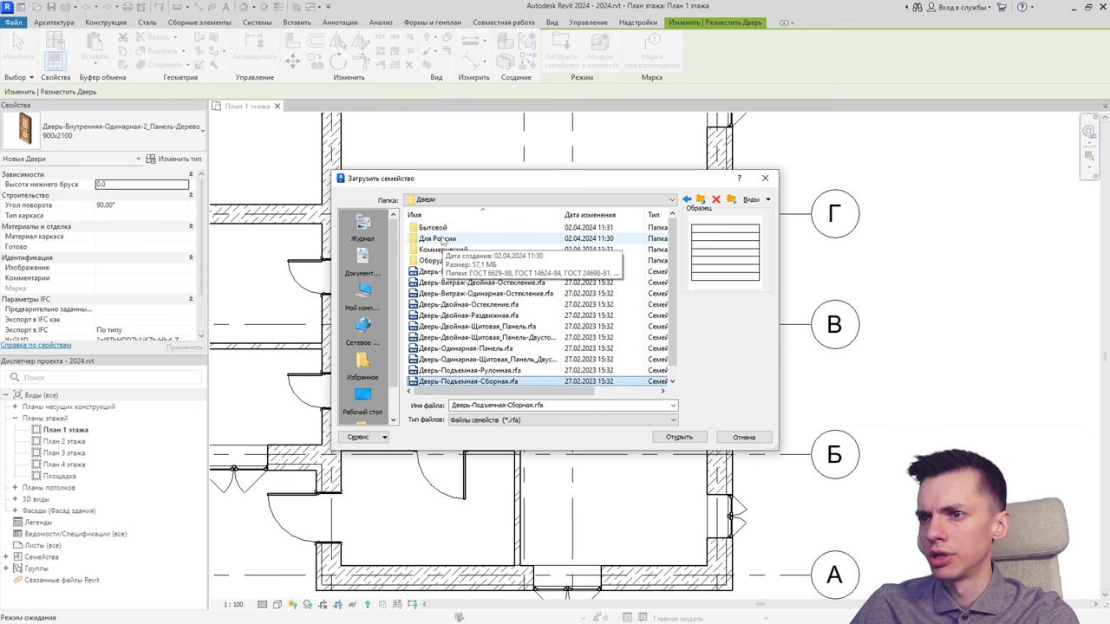
double_click(450, 238)
double_click(449, 229)
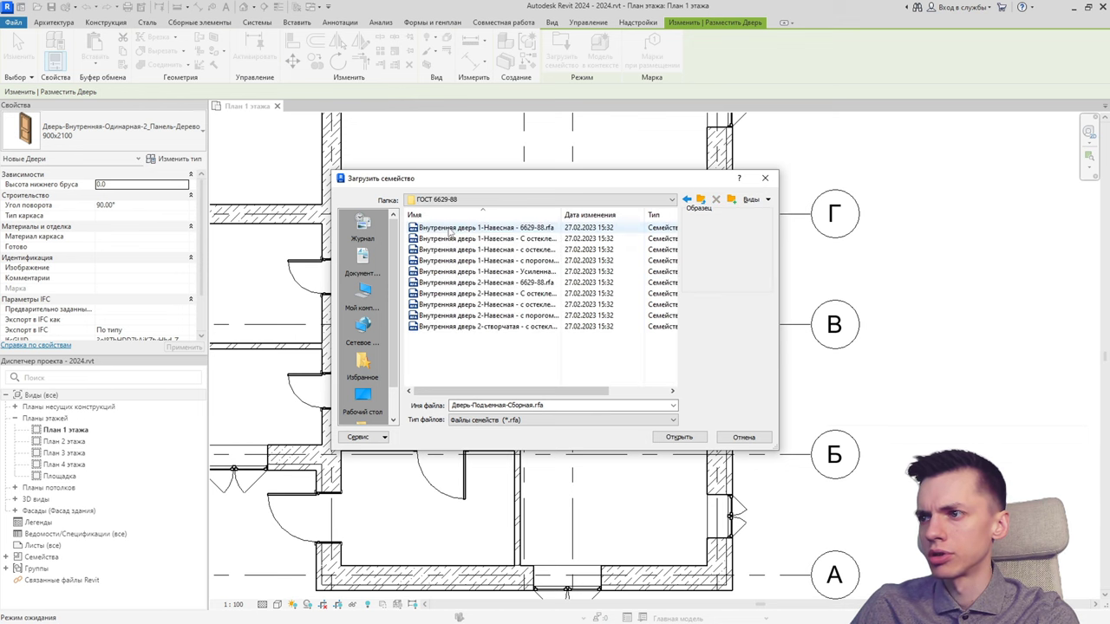
key(Down)
key(Down)
key(Down)
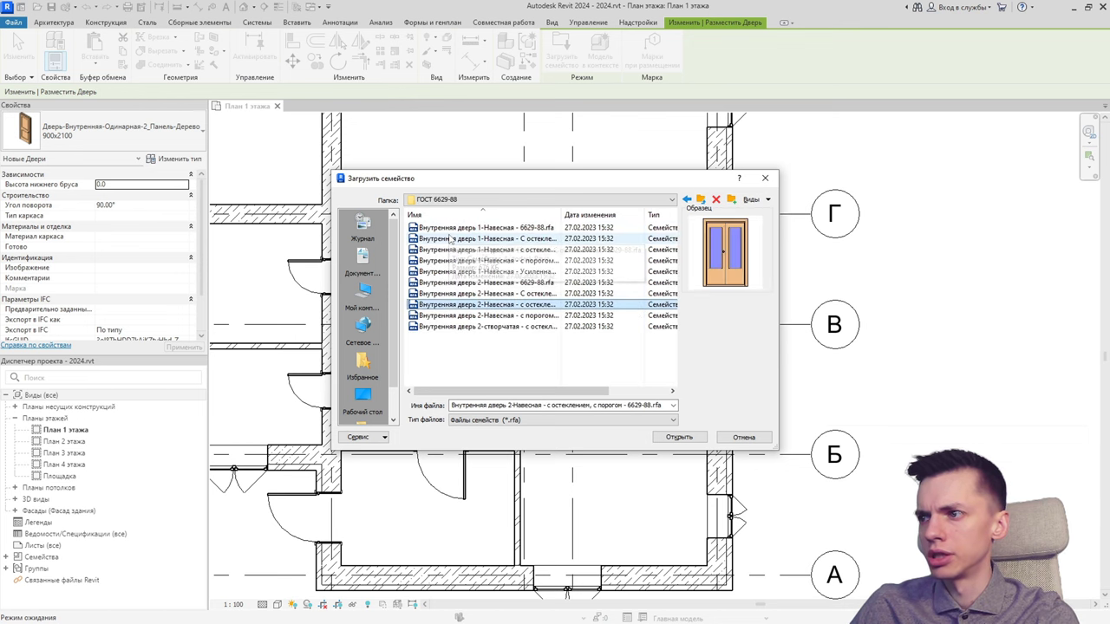
key(Down)
key(Down)
key(Up)
key(Up)
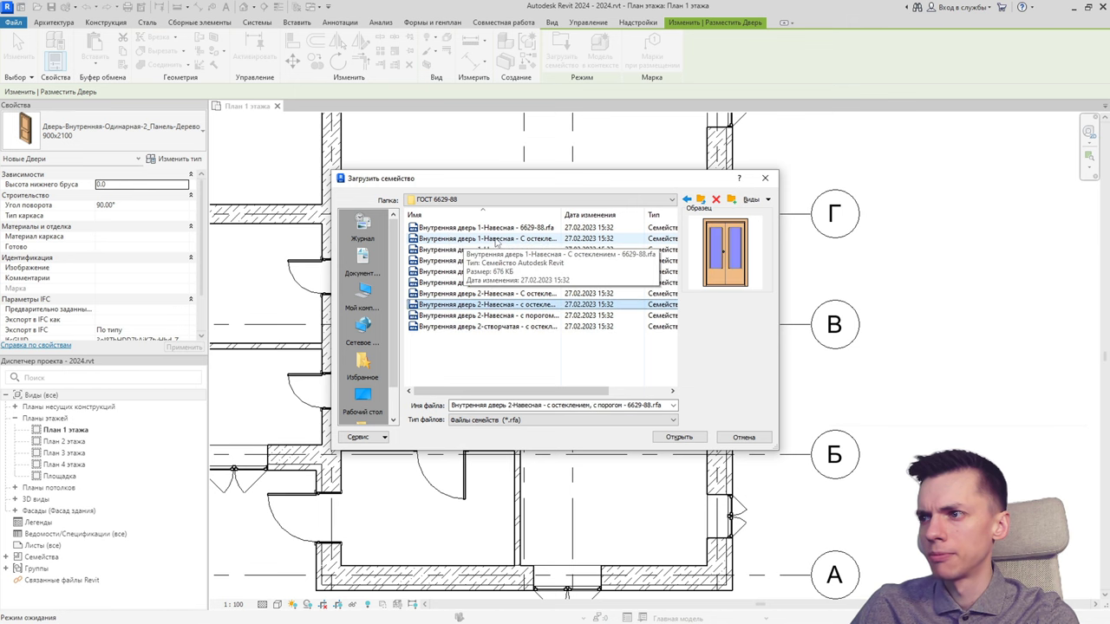
Go back to the Бытовой folder and load Дверь-Внутренняя-Двойная-Полное остекление-Дерево.rfa.
click(686, 200)
click(686, 200)
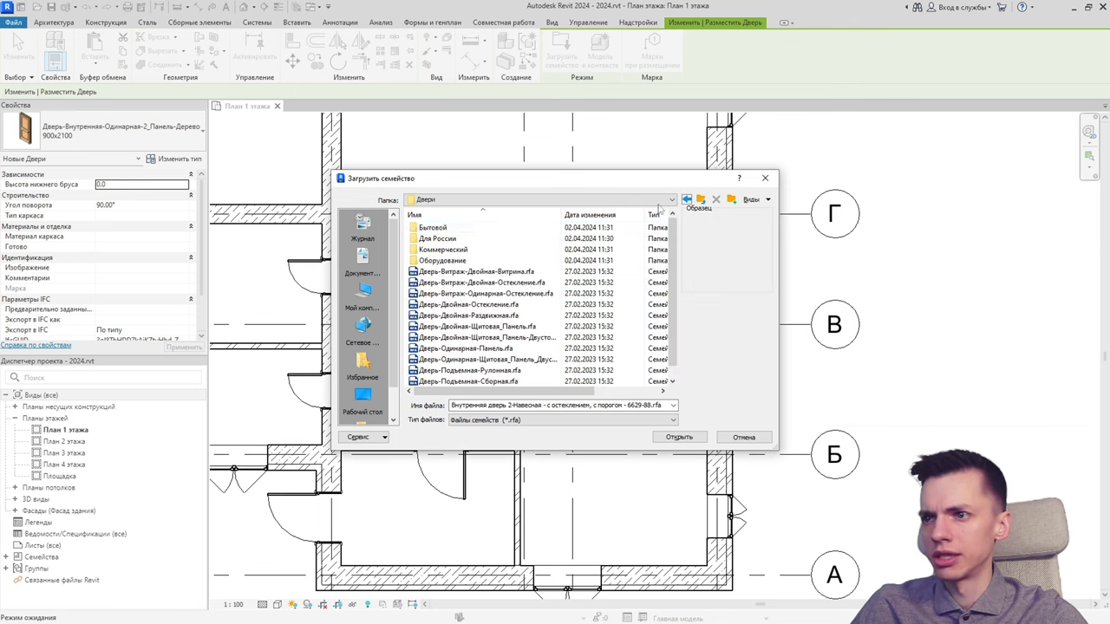
double_click(477, 236)
click(458, 238)
key(Up)
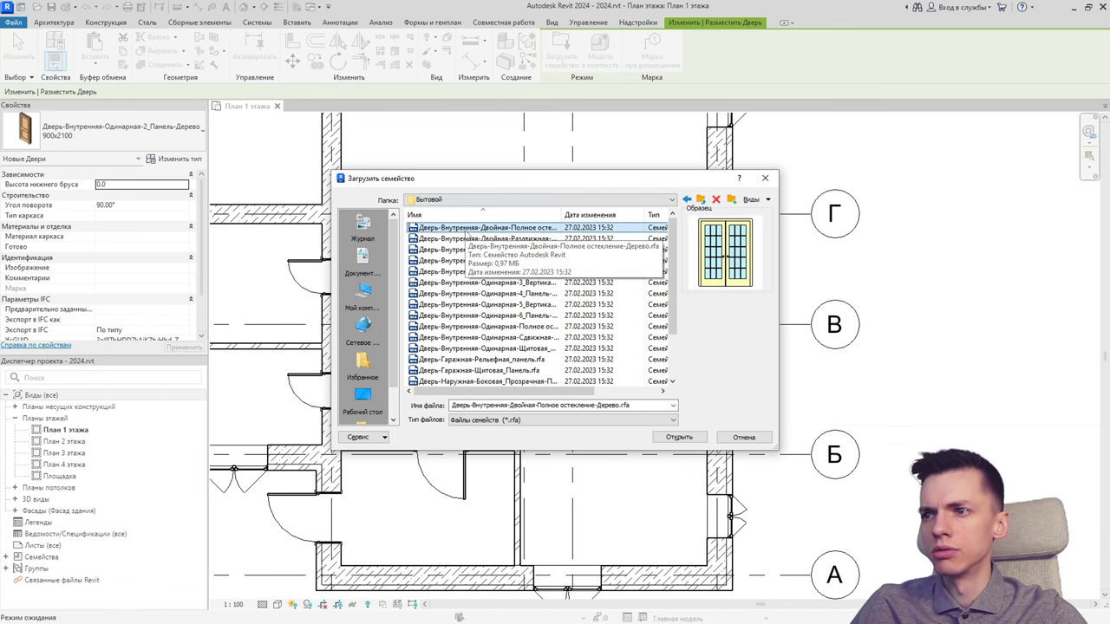
double_click(466, 228)
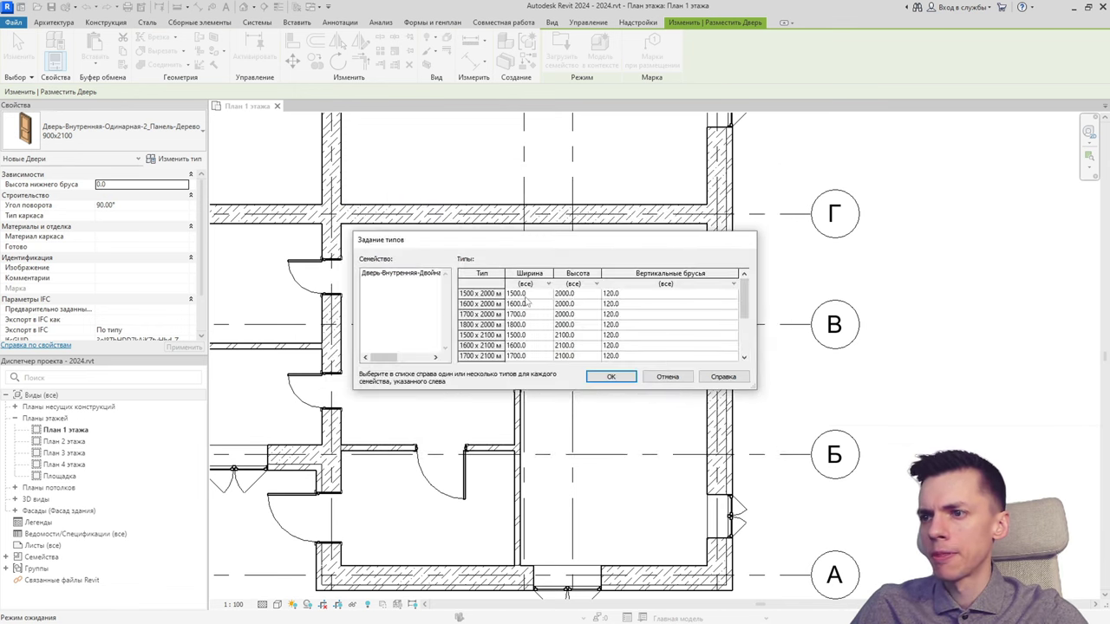
Accept the 1500 x 2000 size and place the double glazed door in the wall on grid Г.
click(611, 378)
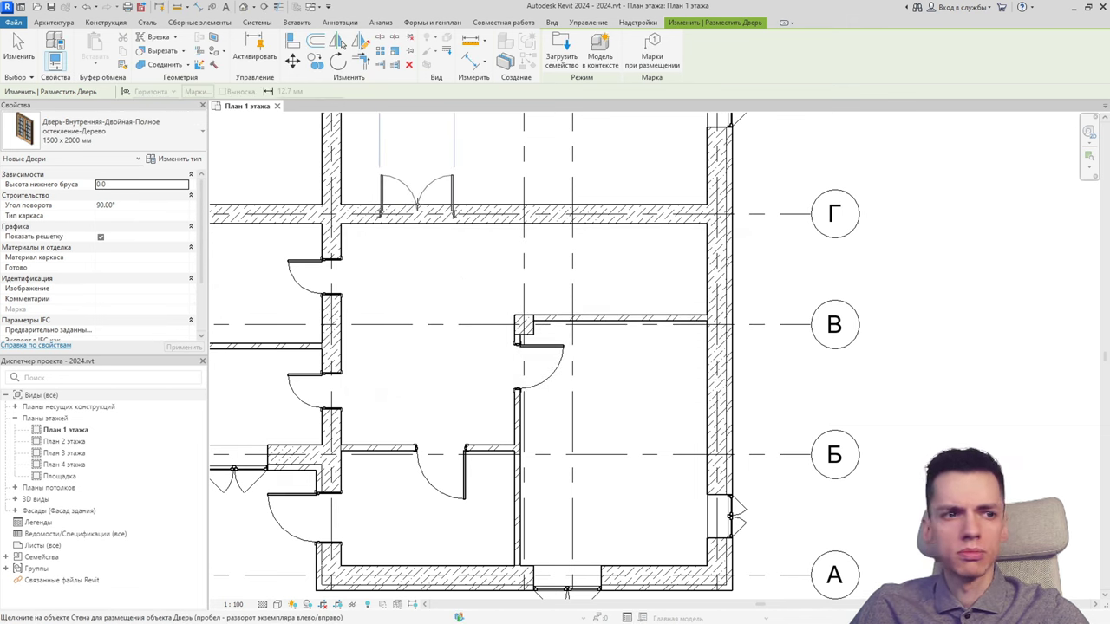
click(426, 212)
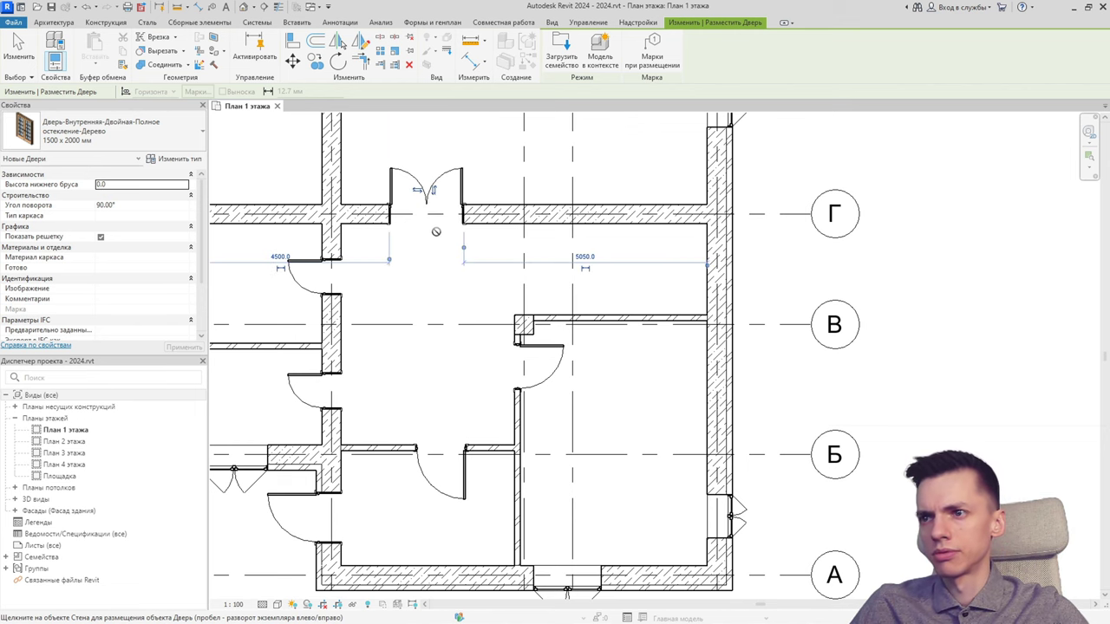
key(Escape)
click(429, 204)
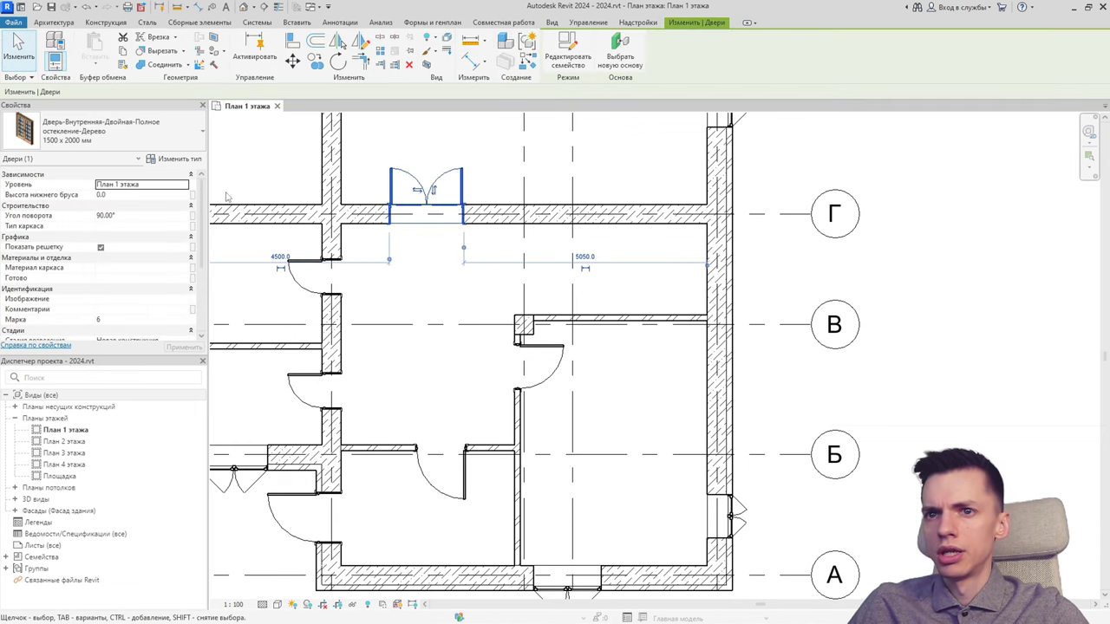
click(182, 158)
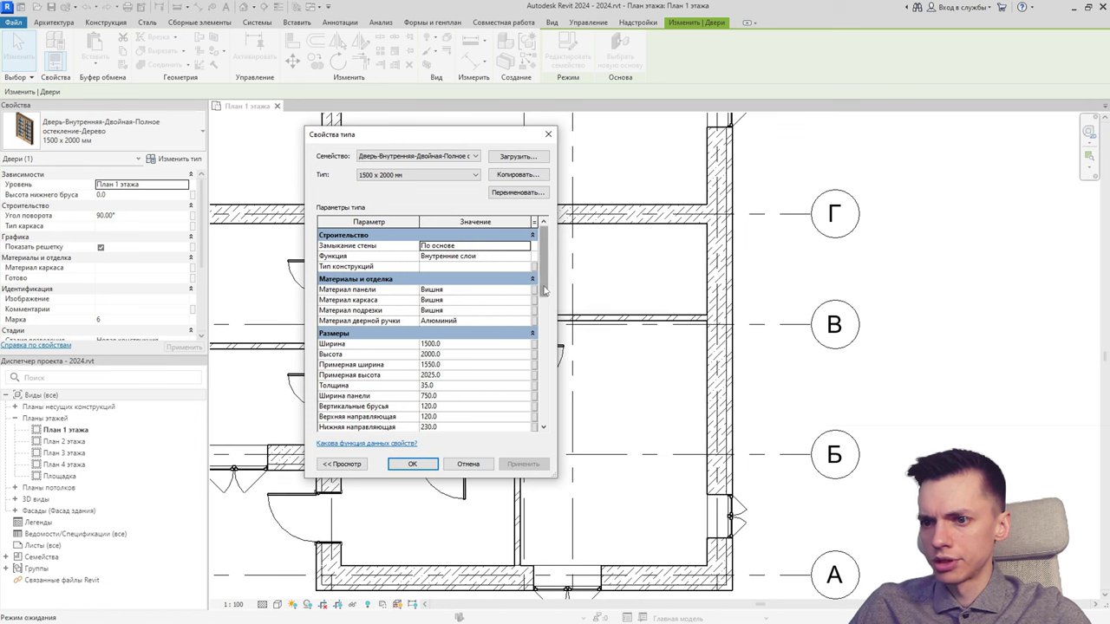
Duplicate the double door's type as 1500 x 2100 with Высота 2100.
scroll(542, 303, down, 3)
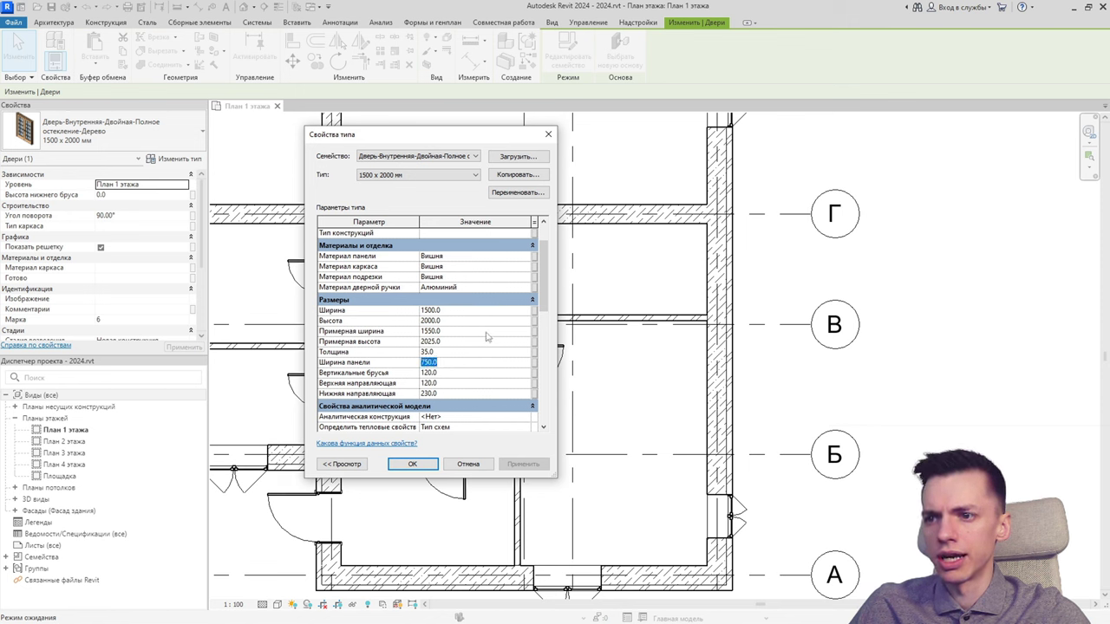
click(459, 320)
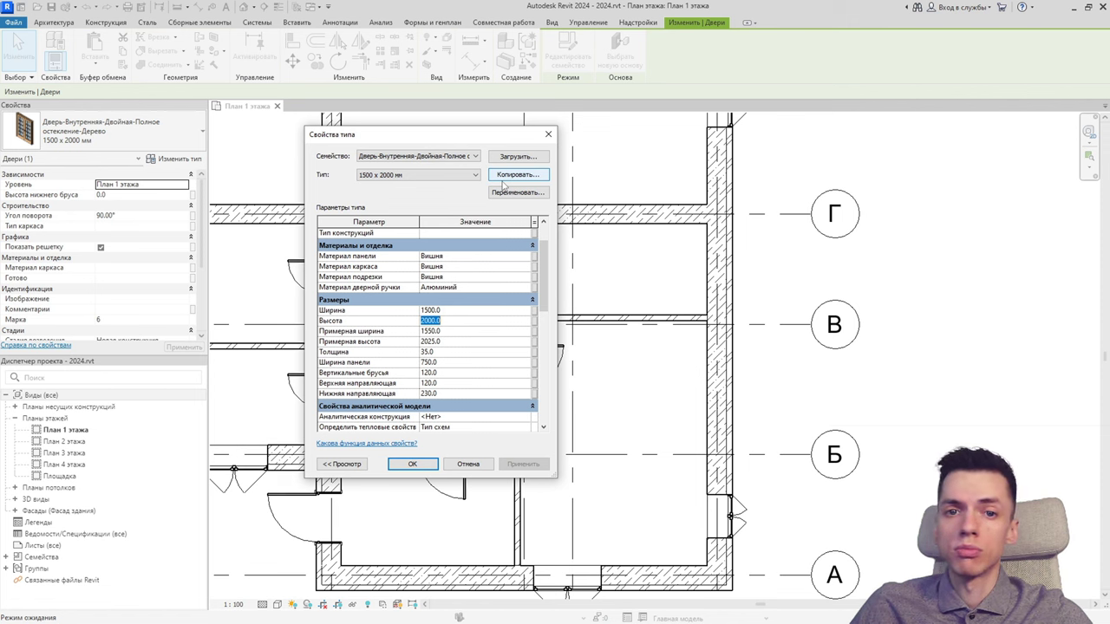
click(505, 178)
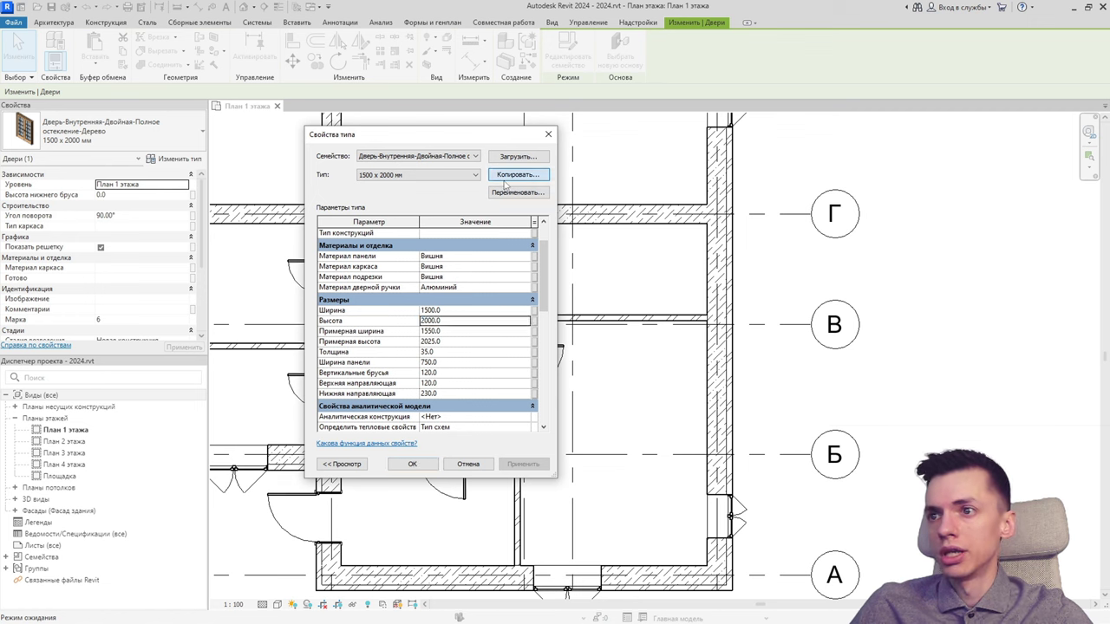
click(381, 296)
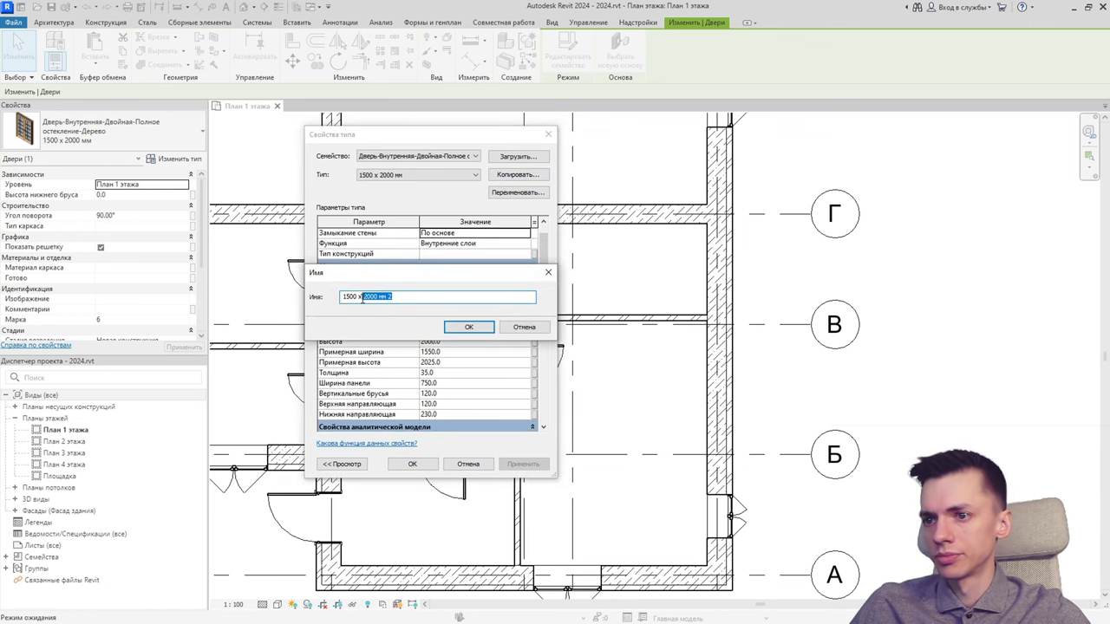
text(2200)
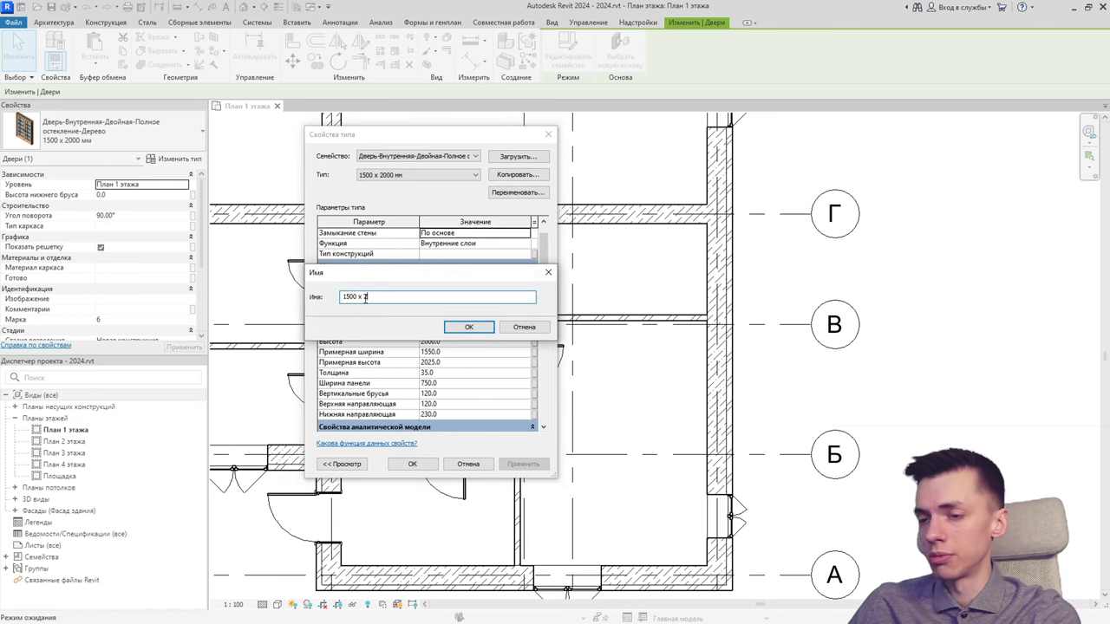
click(462, 328)
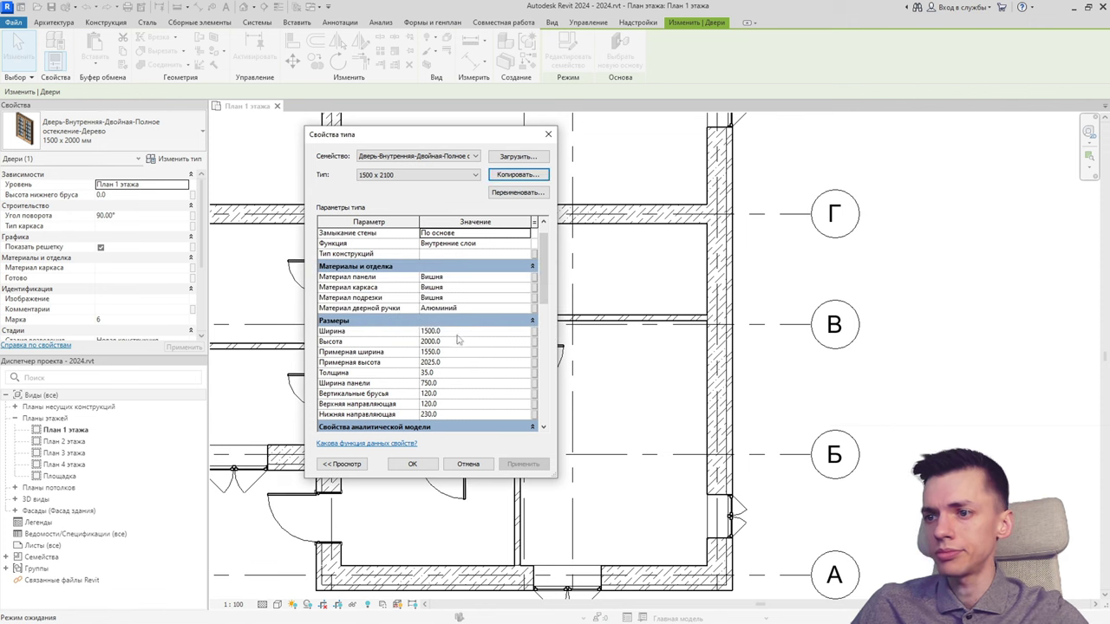
click(455, 340)
text(2100)
key(Return)
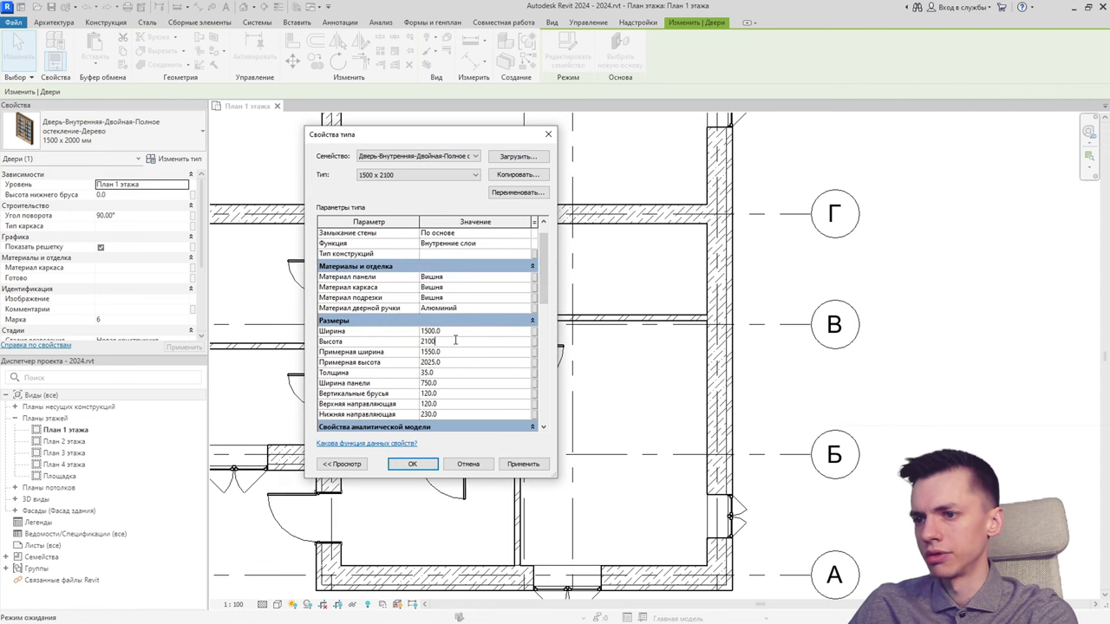
key(Return)
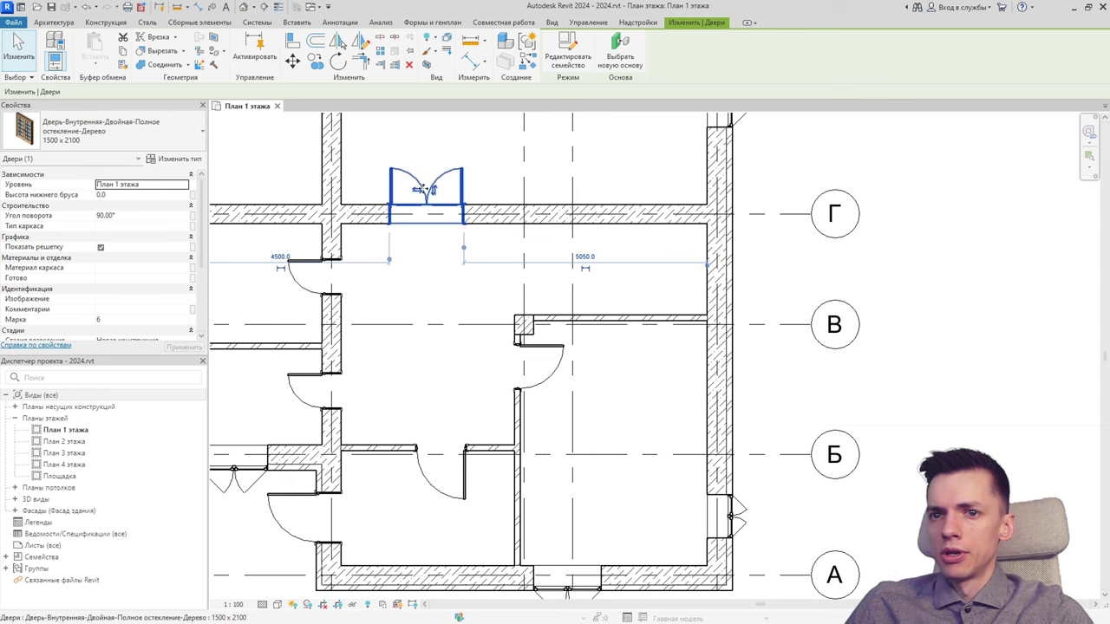
scroll(153, 265, down, 2)
scroll(153, 266, down, 2)
scroll(152, 266, up, 2)
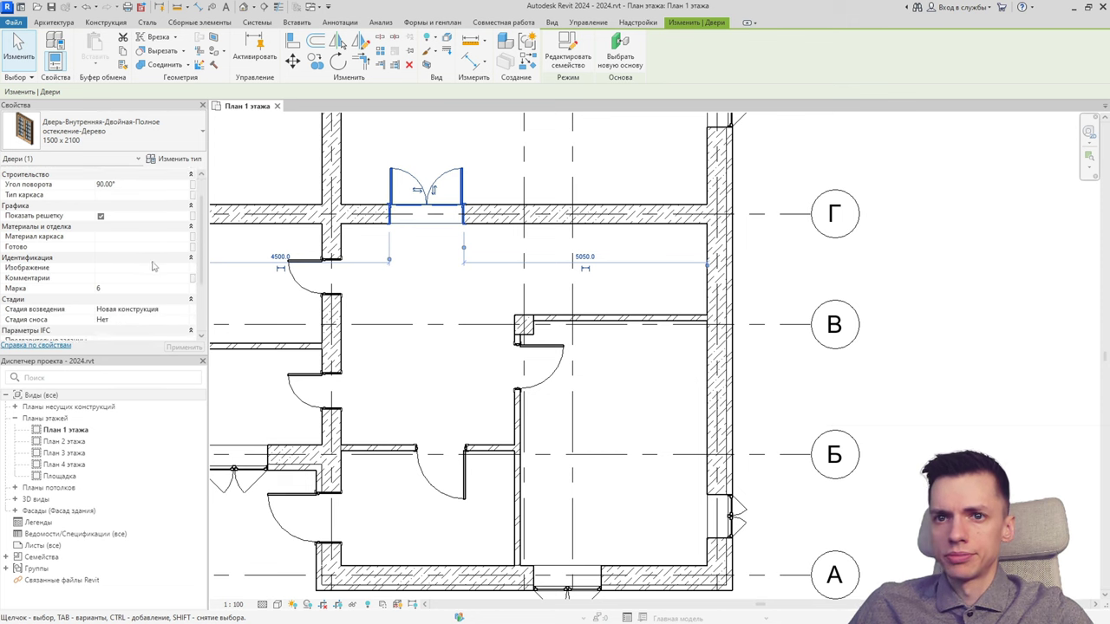
scroll(153, 267, down, 2)
scroll(154, 266, down, 1)
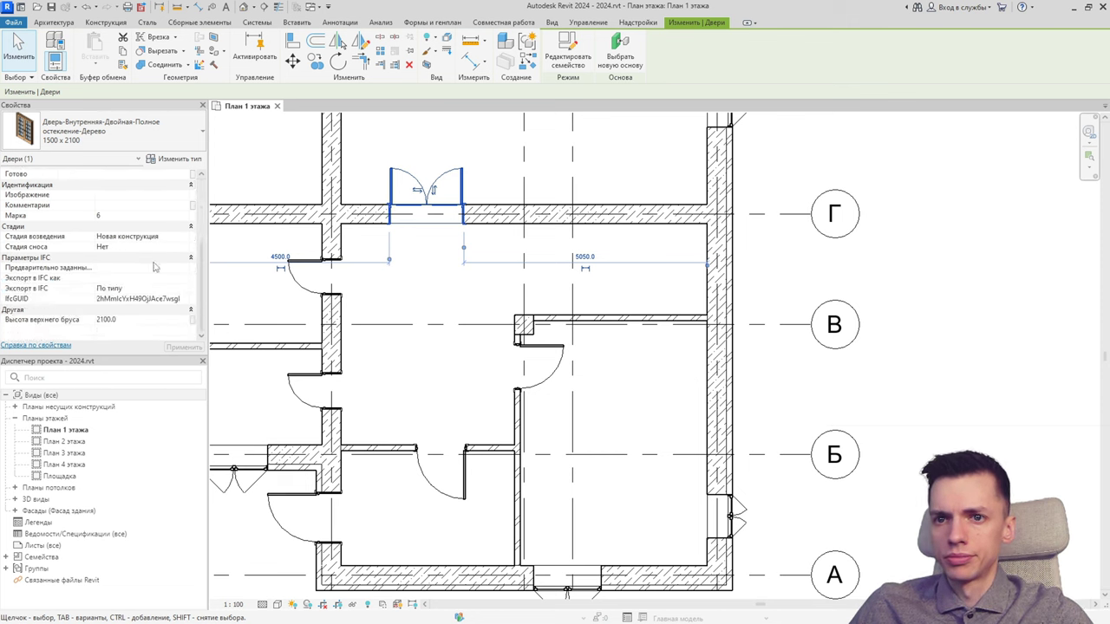
scroll(154, 266, up, 2)
scroll(154, 266, up, 2)
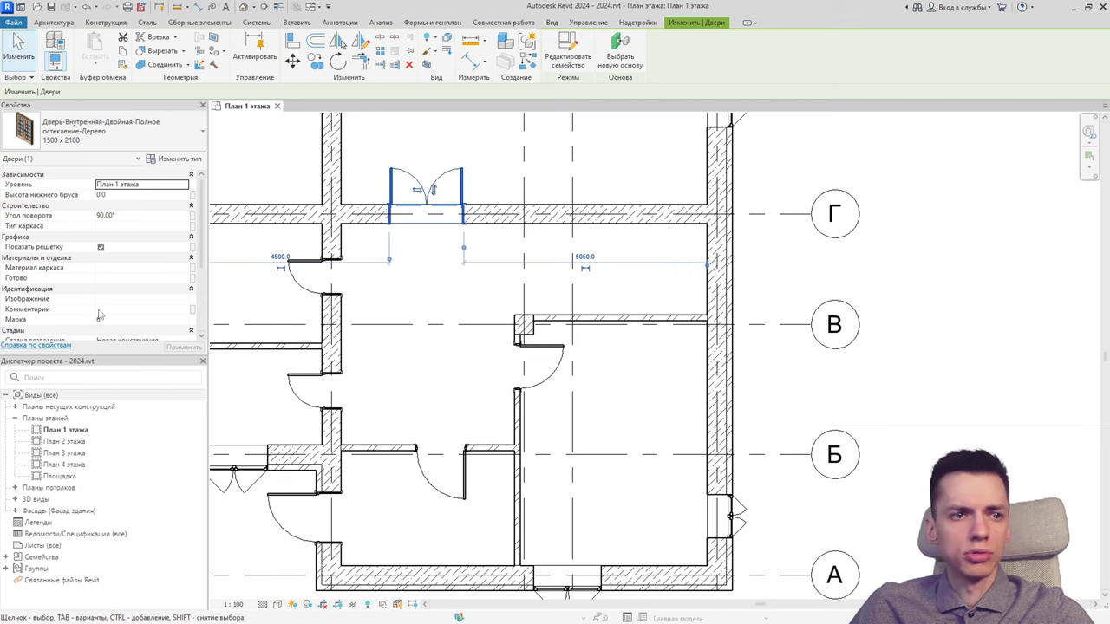
click(379, 352)
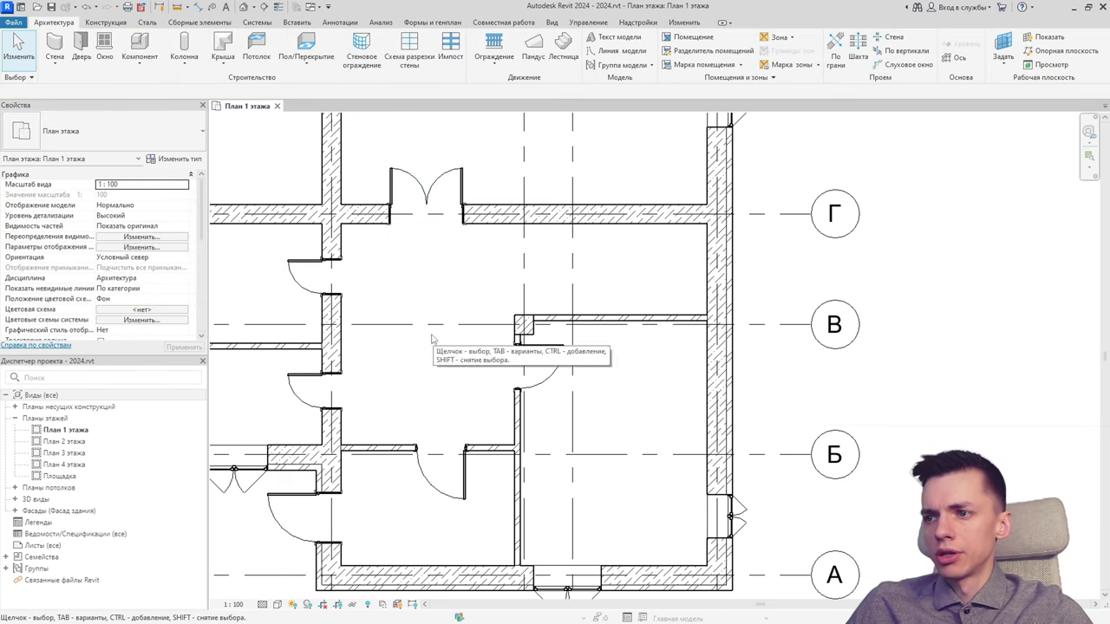
middle_drag(419, 337, 365, 336)
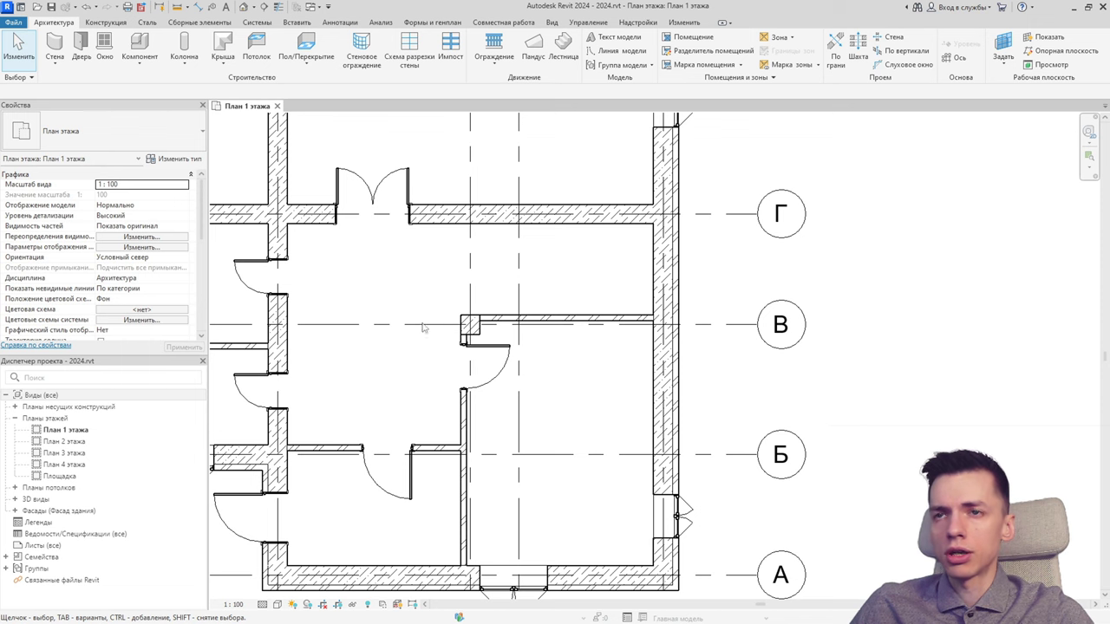
Draw a partition wall from near axis В up to the wall on axis Г.
click(57, 49)
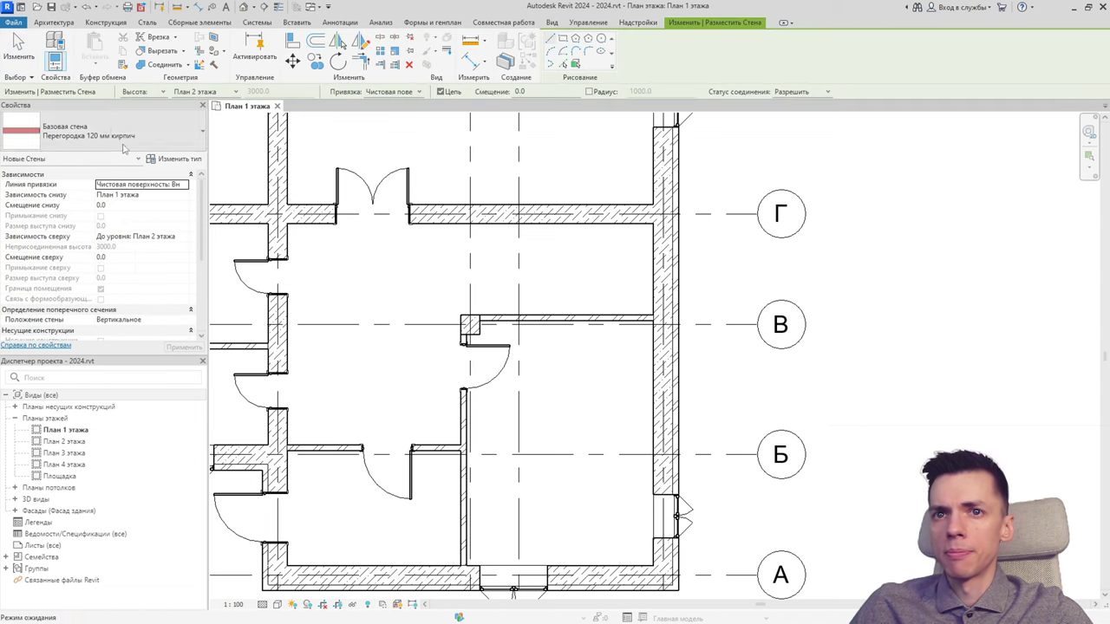
click(461, 315)
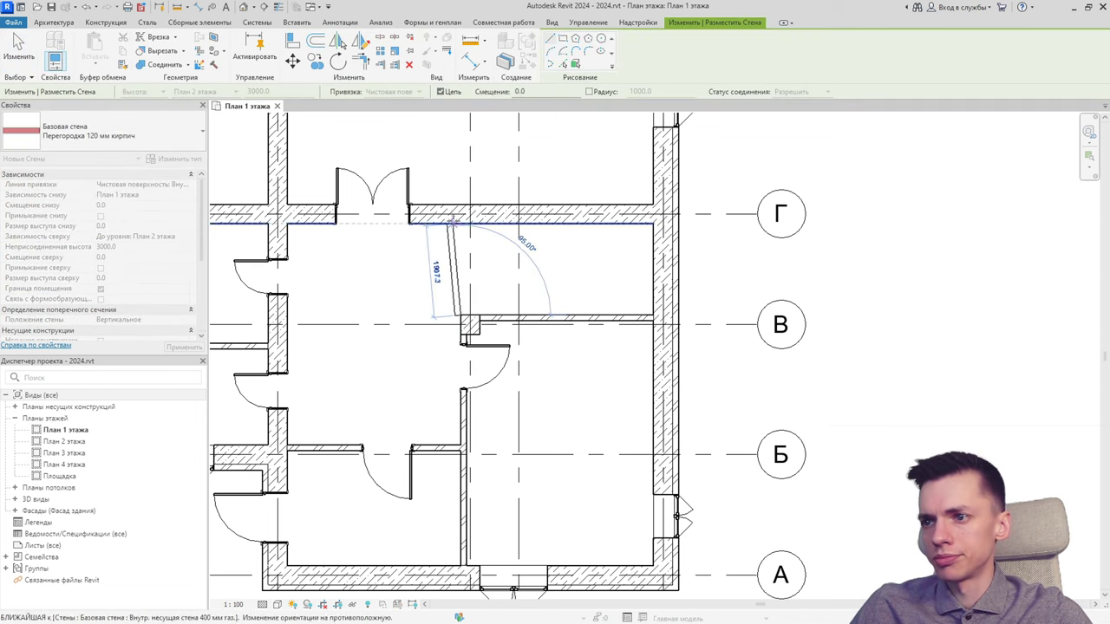
click(460, 224)
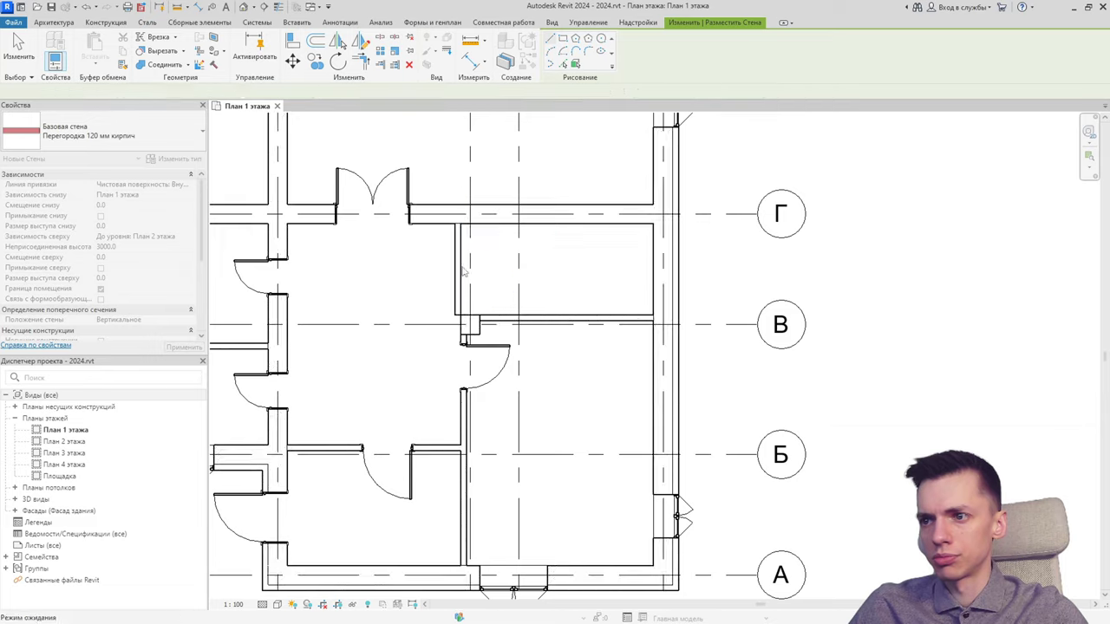
key(Escape)
key(Escape)
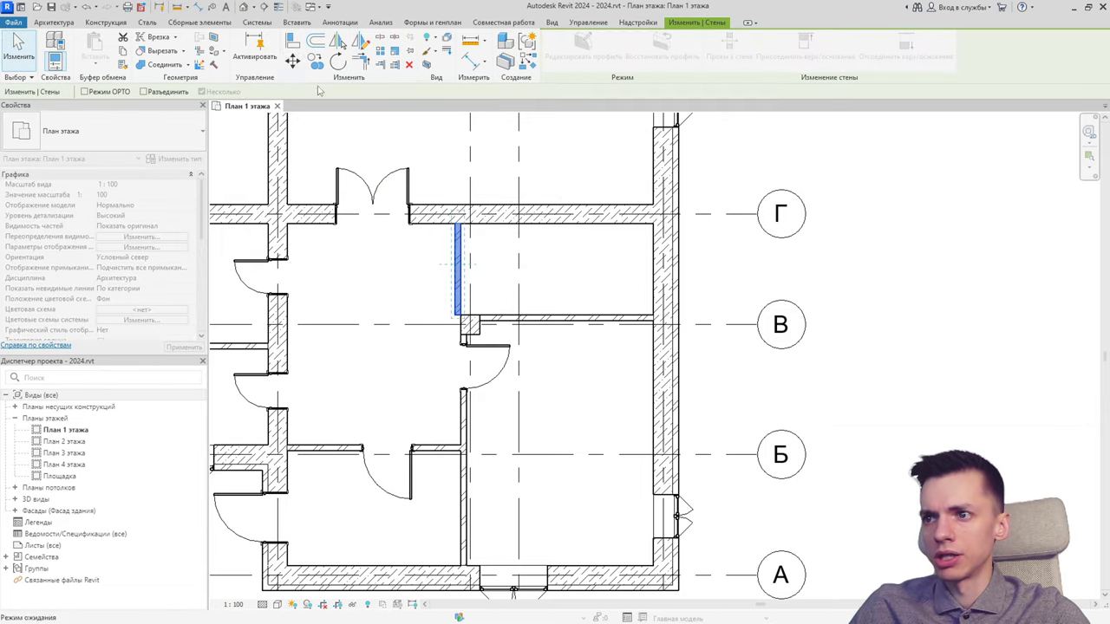
scroll(461, 310, up, 3)
scroll(461, 308, up, 1)
click(460, 299)
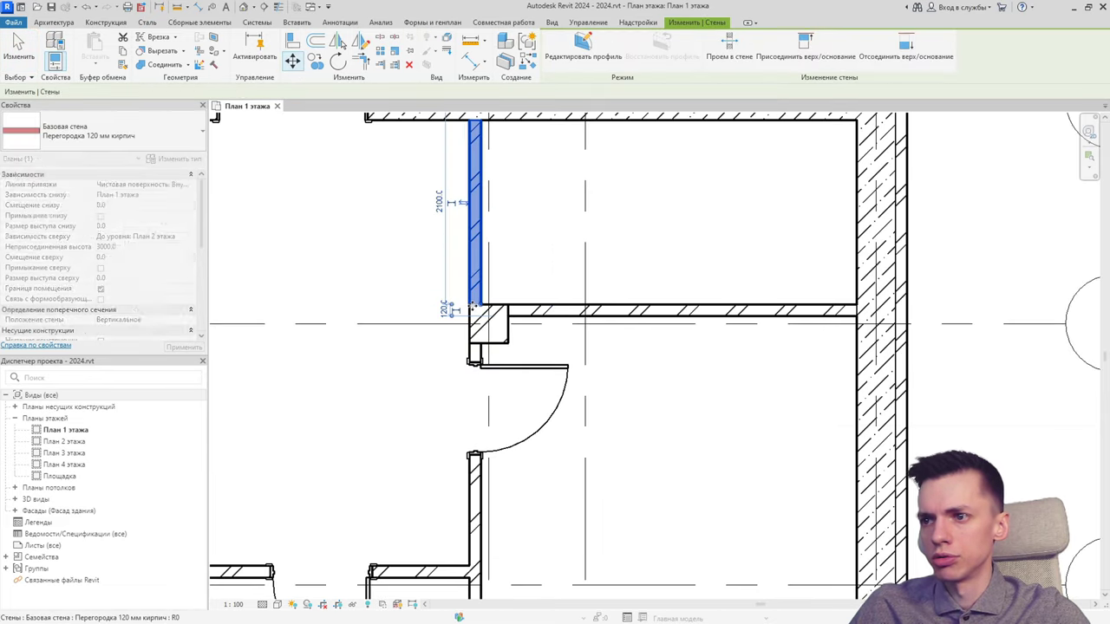
scroll(448, 295, down, 2)
key(Escape)
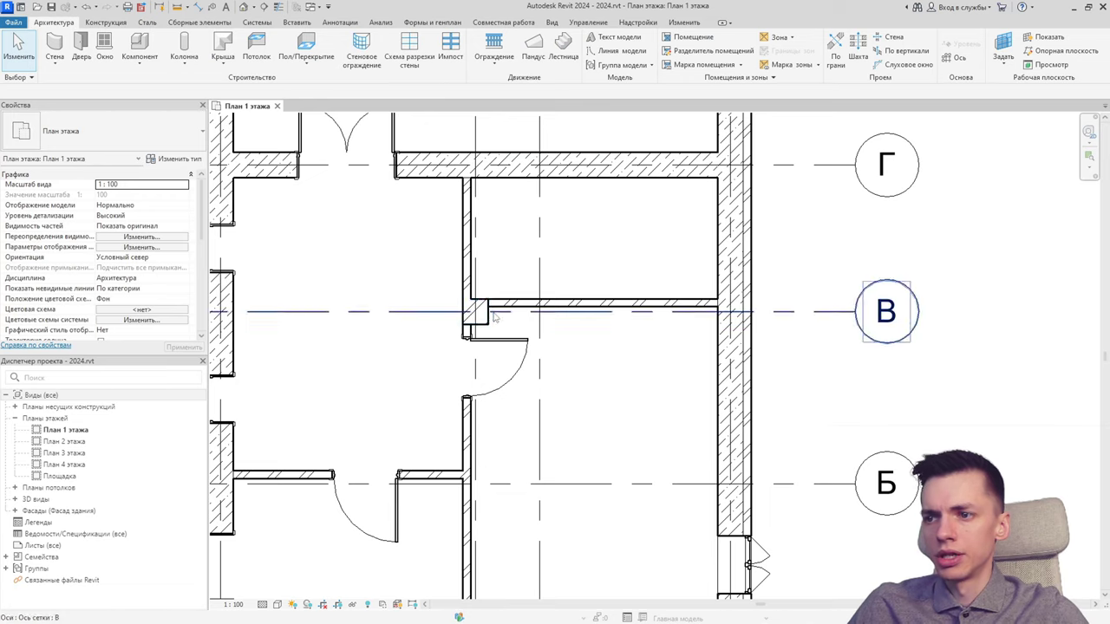
scroll(462, 319, up, 2)
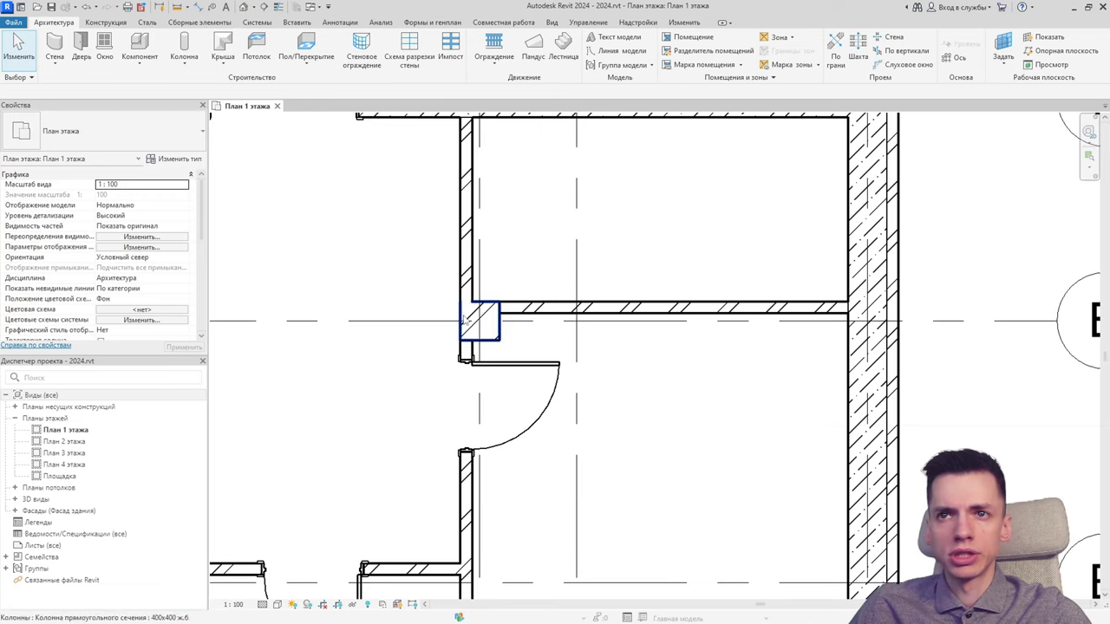
Unjoin the column at axis В from the walls joined to it.
click(479, 319)
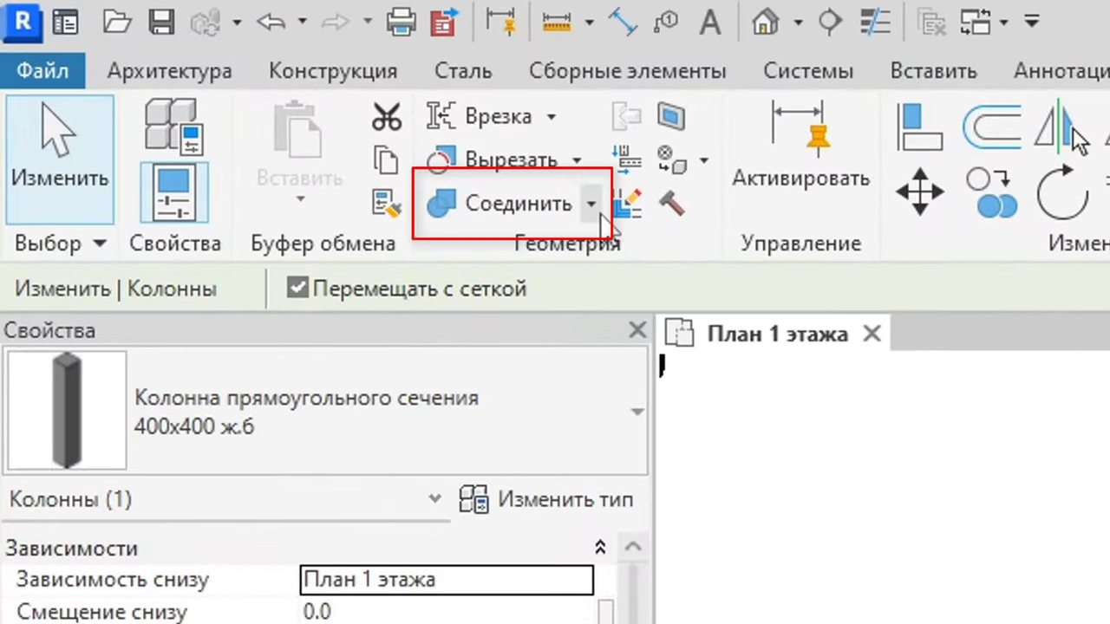
click(501, 172)
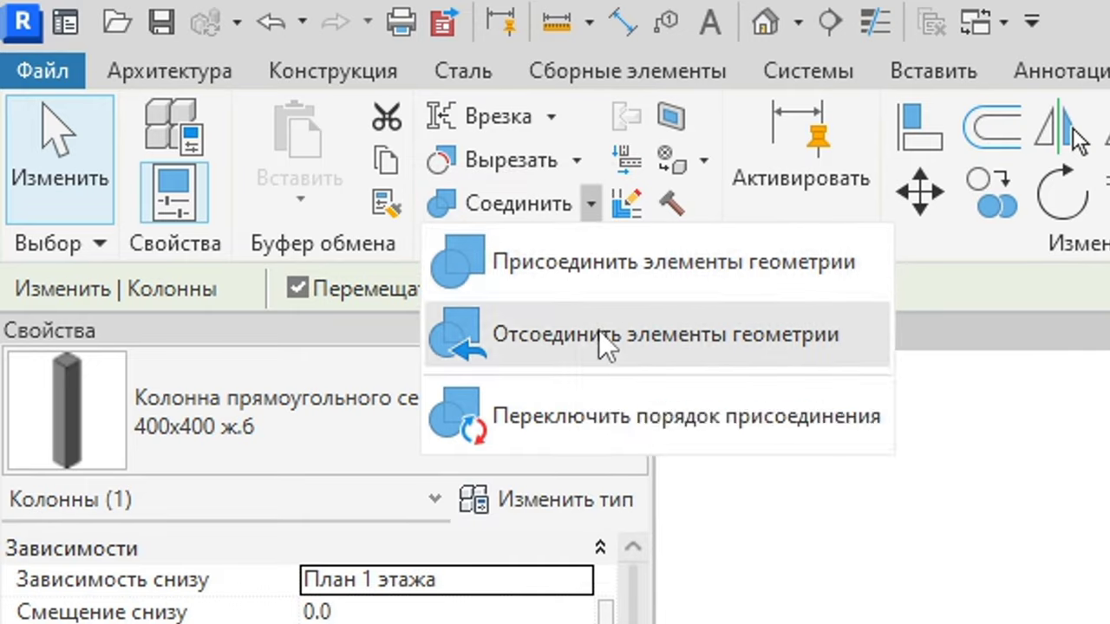
key(Escape)
key(Escape)
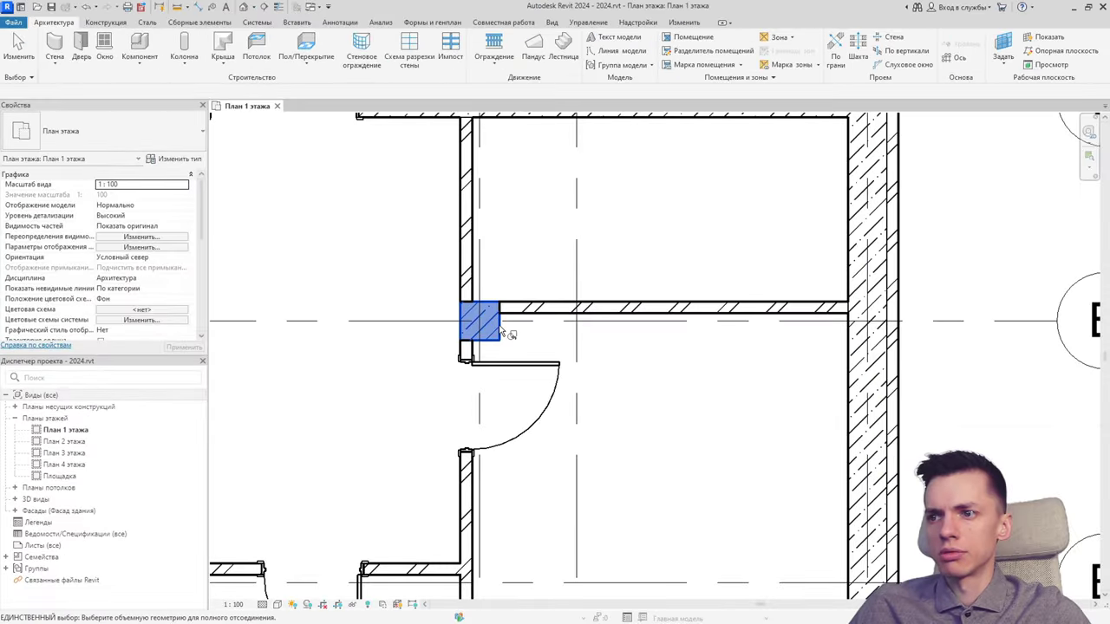
click(489, 328)
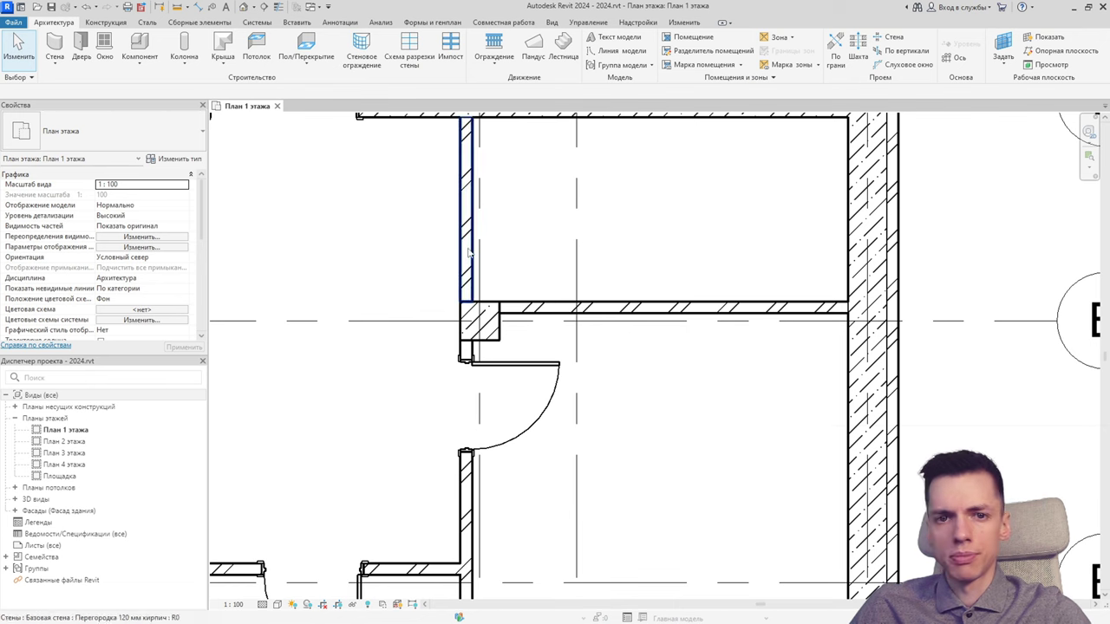
scroll(346, 299, down, 2)
Place a single-panel 700x2100 wooden door in the partition wall between Г and В.
click(80, 45)
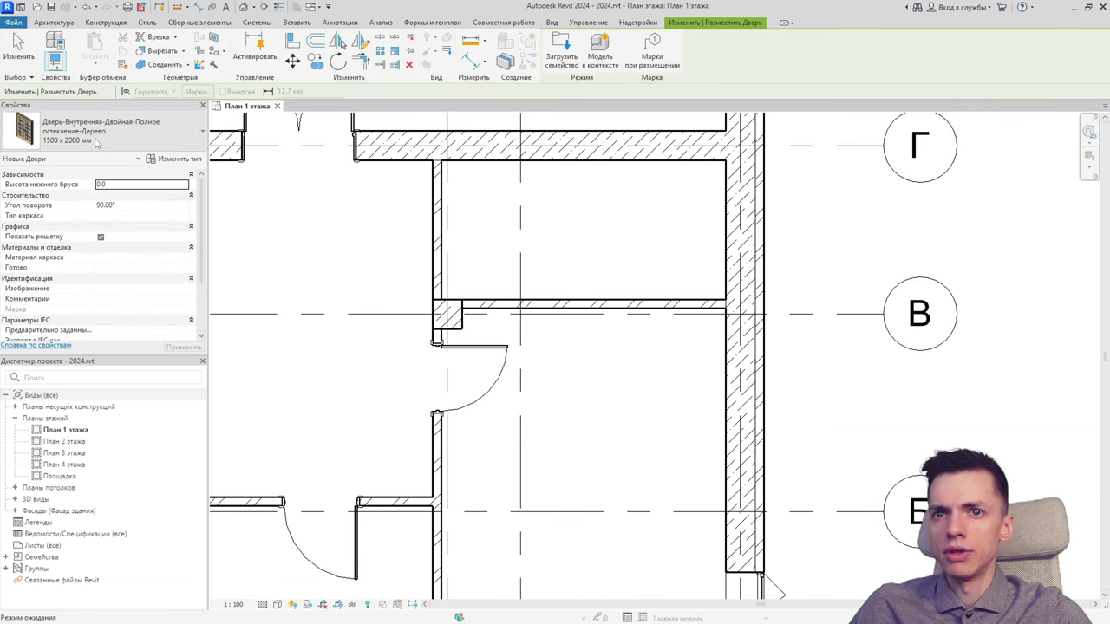
click(96, 143)
click(37, 243)
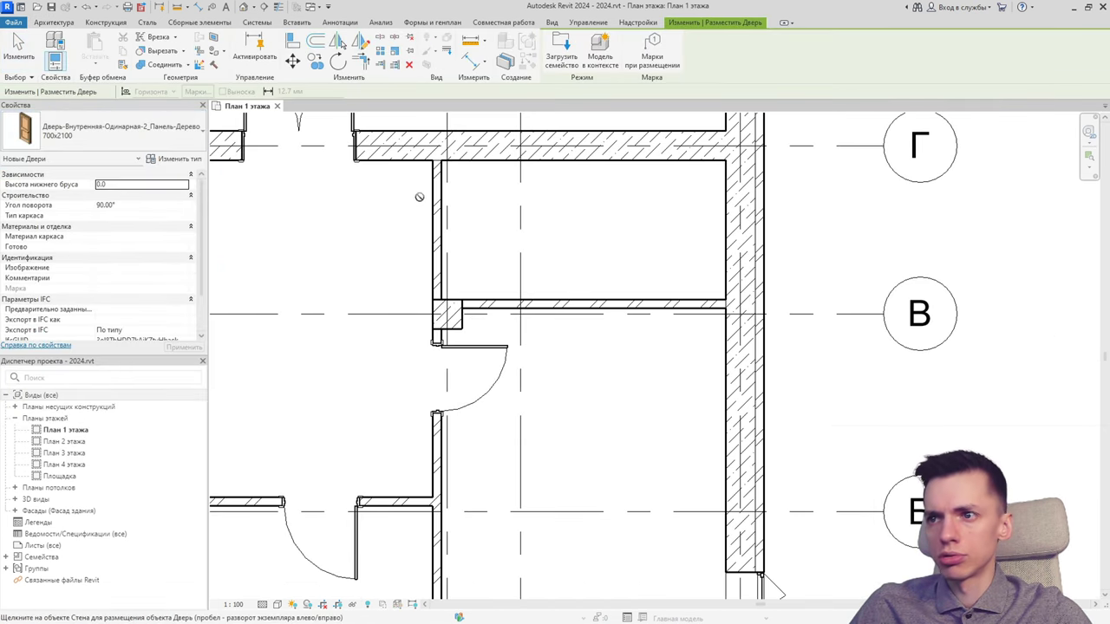
click(436, 192)
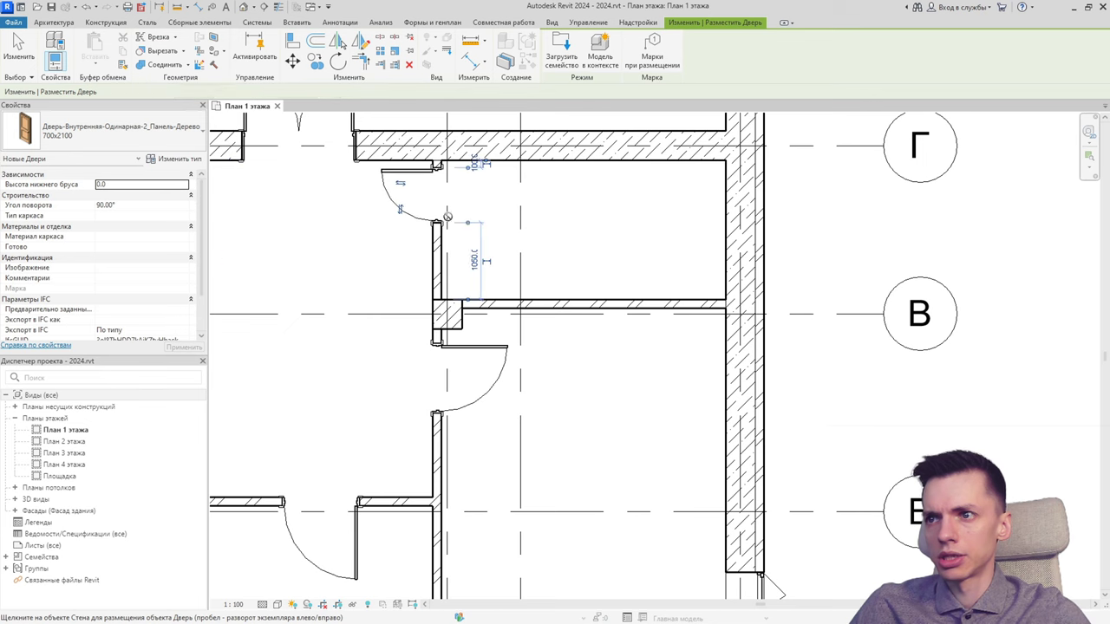
key(Escape)
key(Escape)
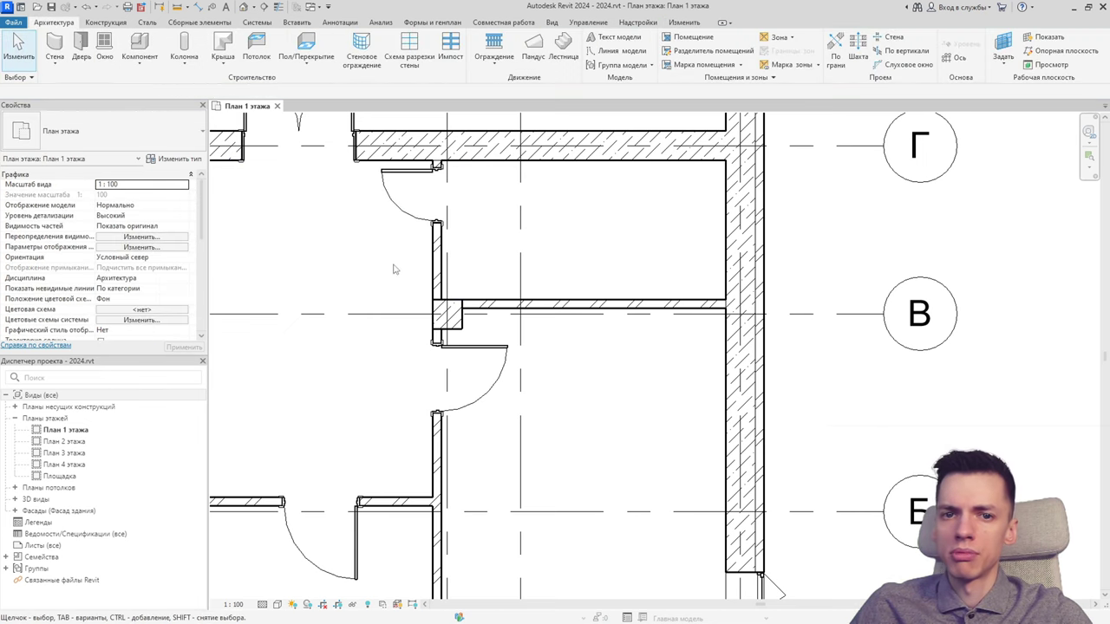
Rotate the wall segment beside the new door with RO and check the segments below.
click(435, 273)
key(r)
key(o)
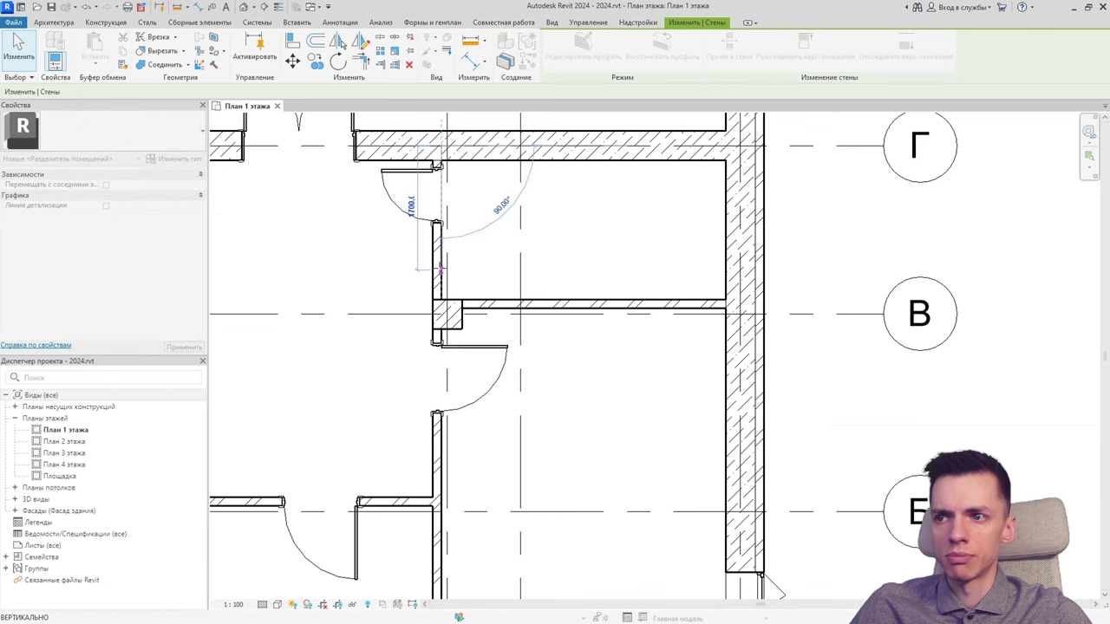
key(Return)
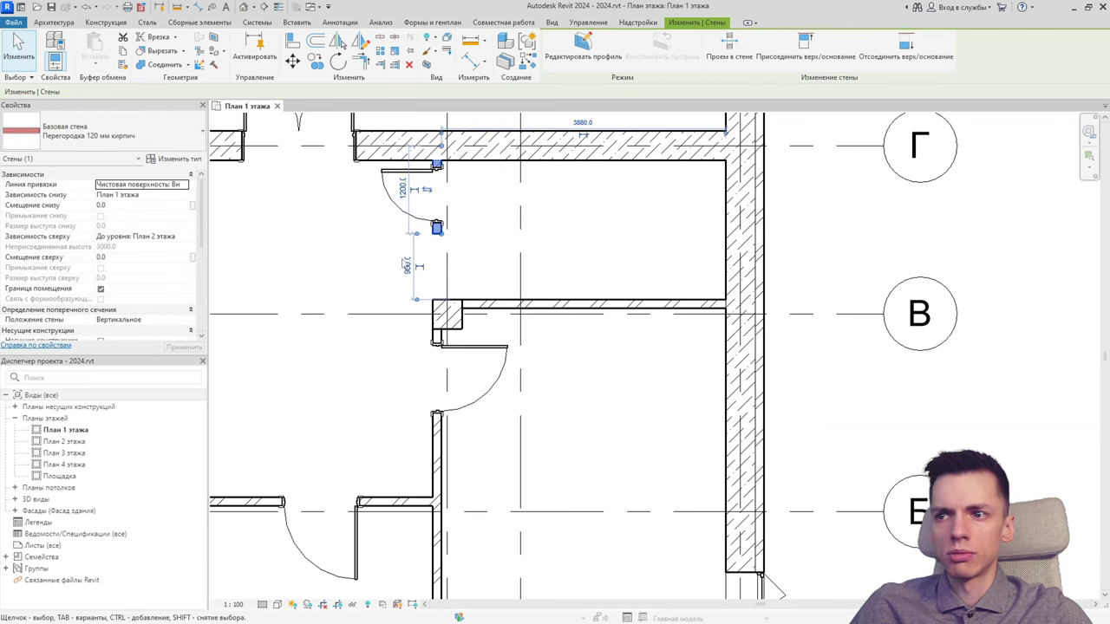
click(419, 296)
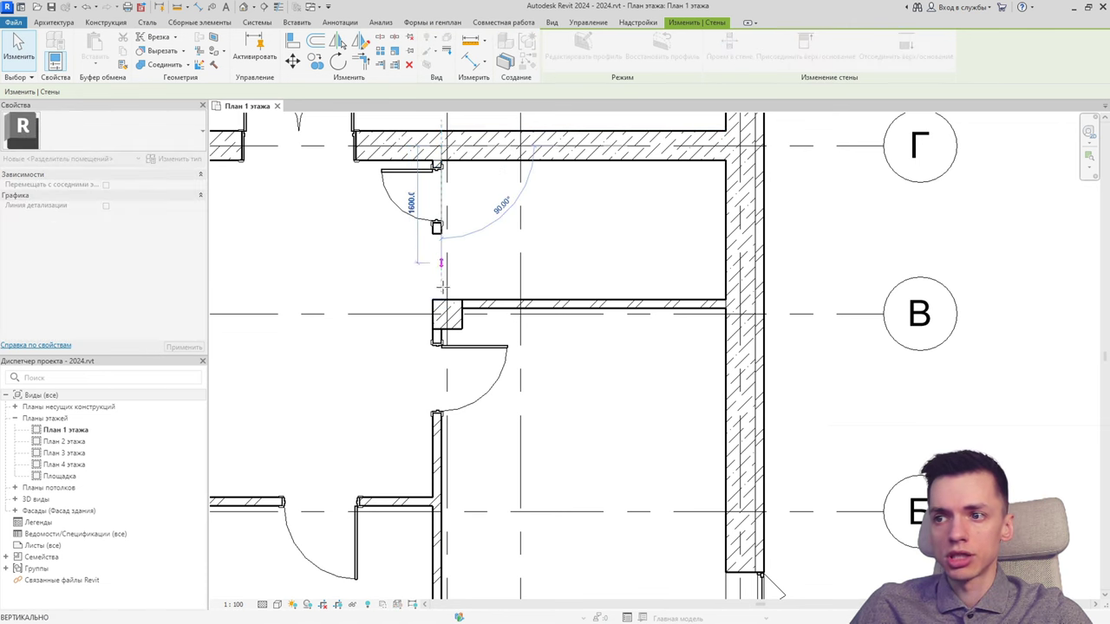
click(436, 294)
click(366, 305)
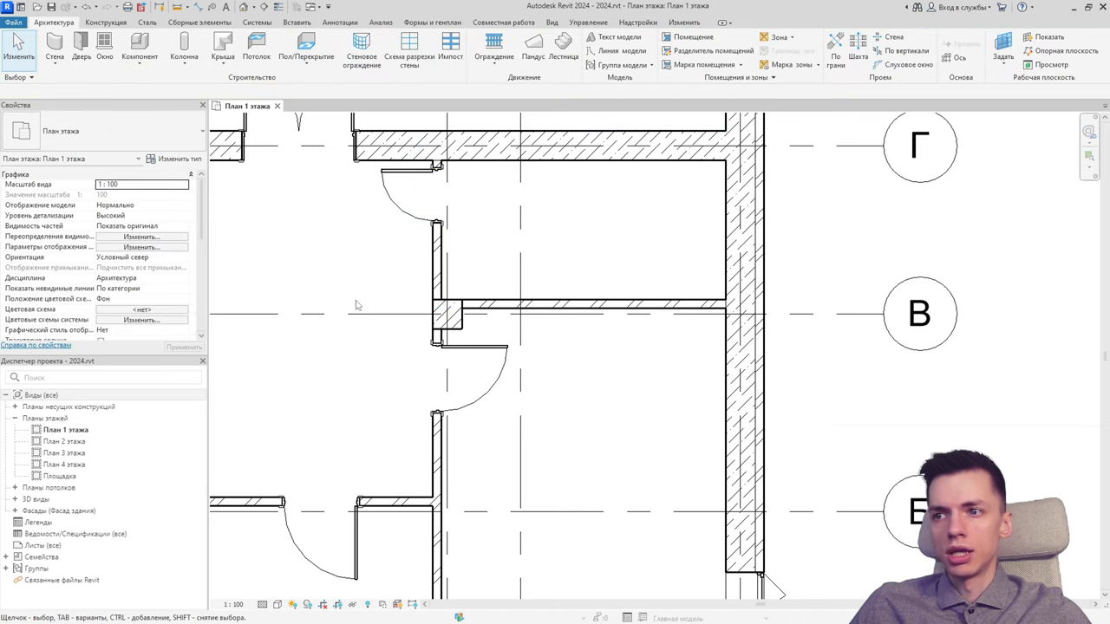
scroll(407, 305, down, 4)
scroll(416, 308, down, 2)
scroll(416, 308, down, 2)
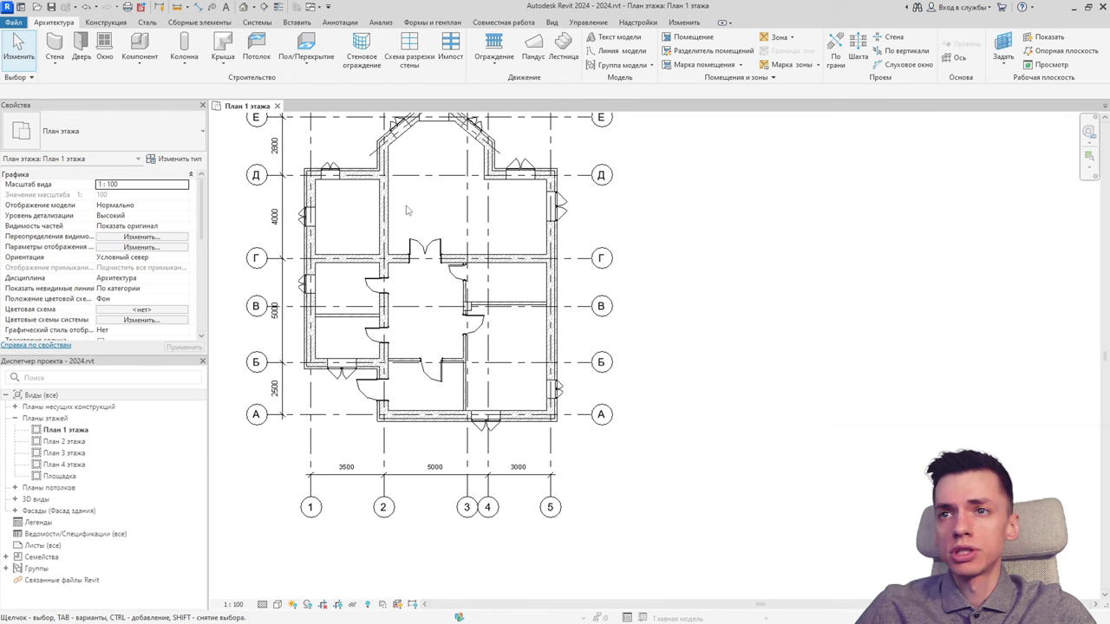
Look over the structural Slab options, then bring up the architectural Floor choices.
click(106, 21)
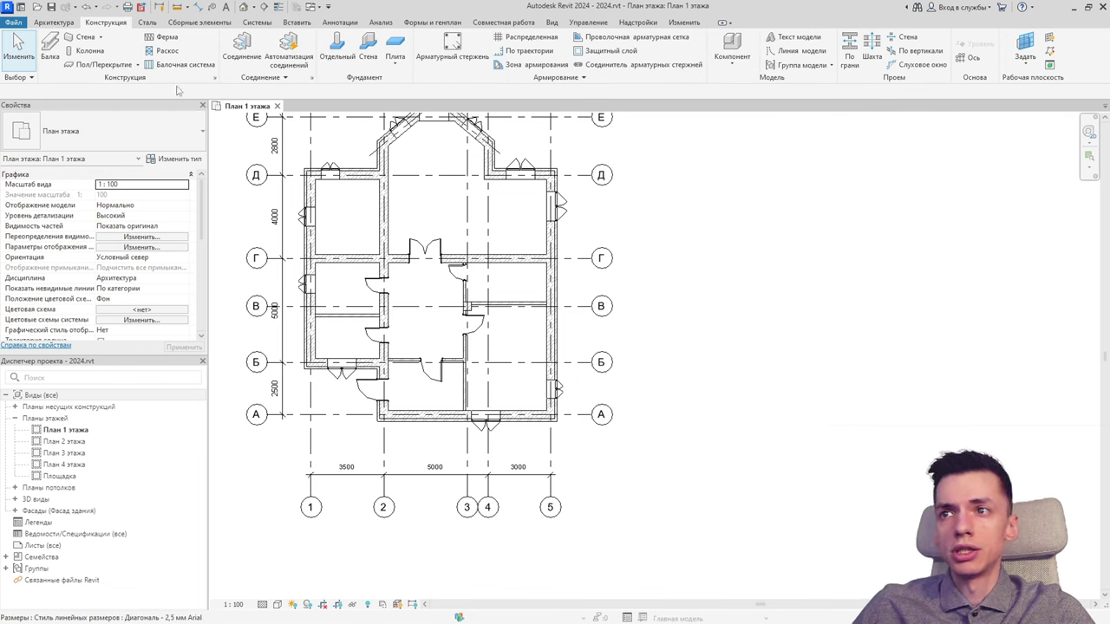
click(395, 65)
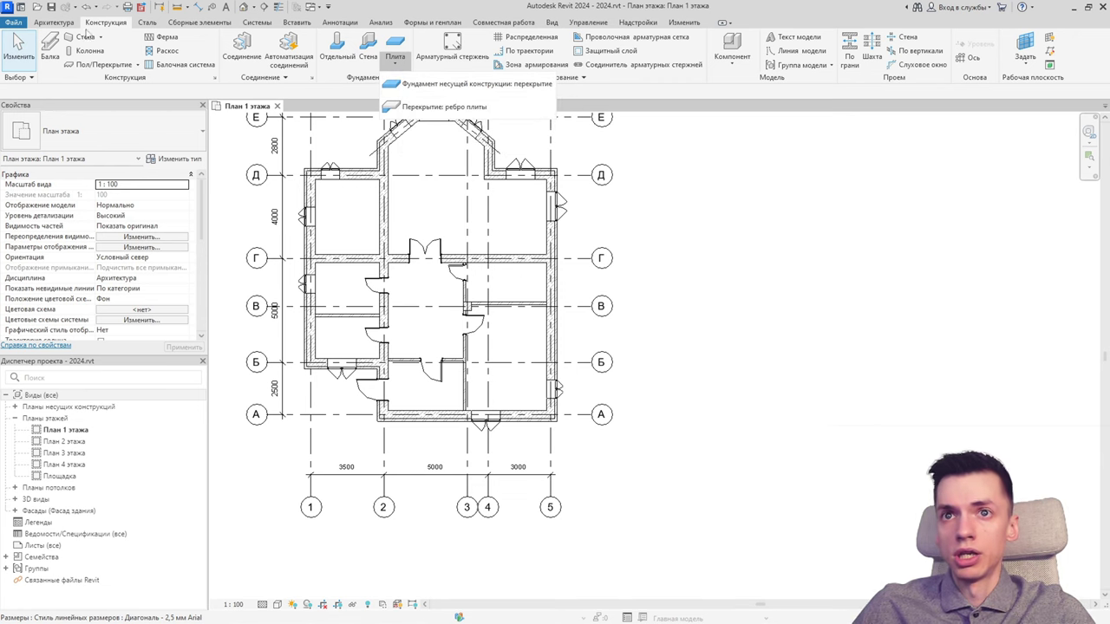
click(54, 22)
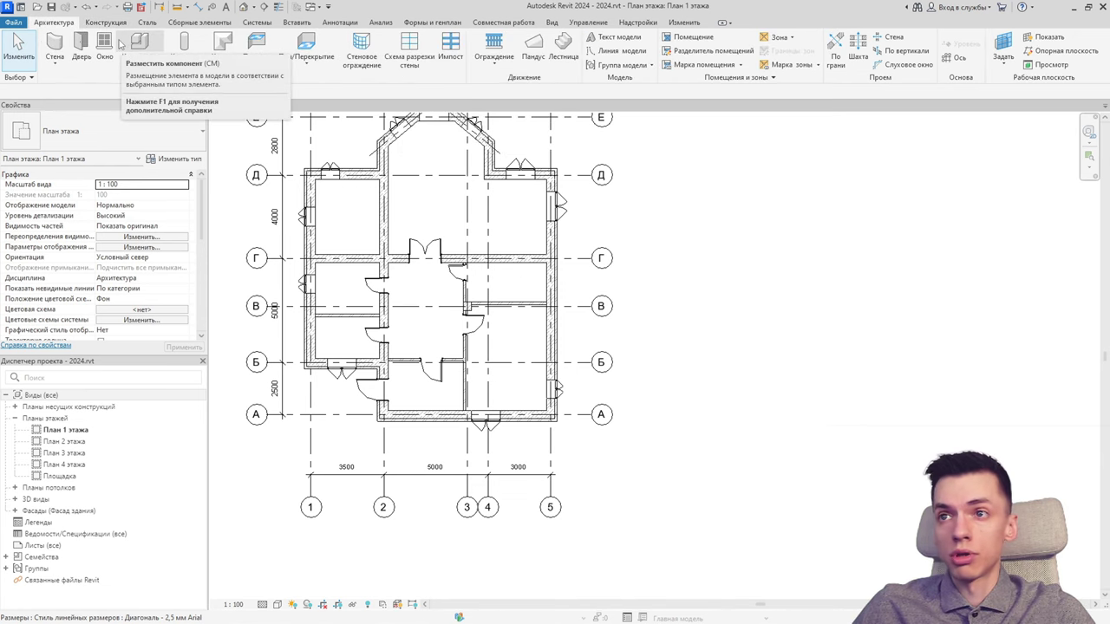
click(321, 69)
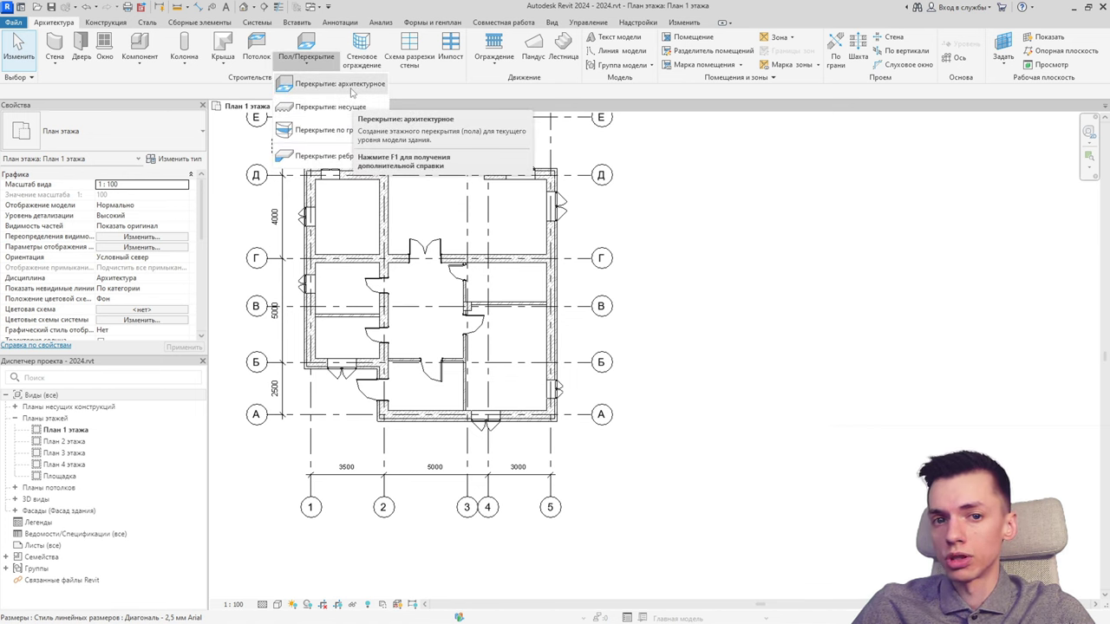
mouse_move(340, 84)
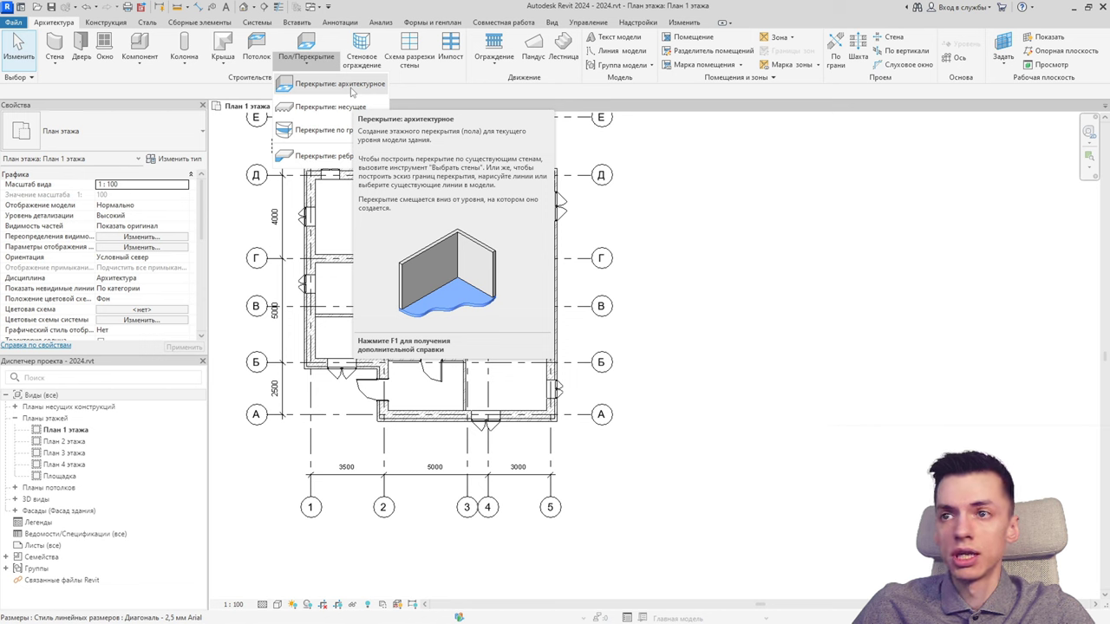
Start an architectural floor and duplicate its type under the name 300 мм жб.
click(348, 90)
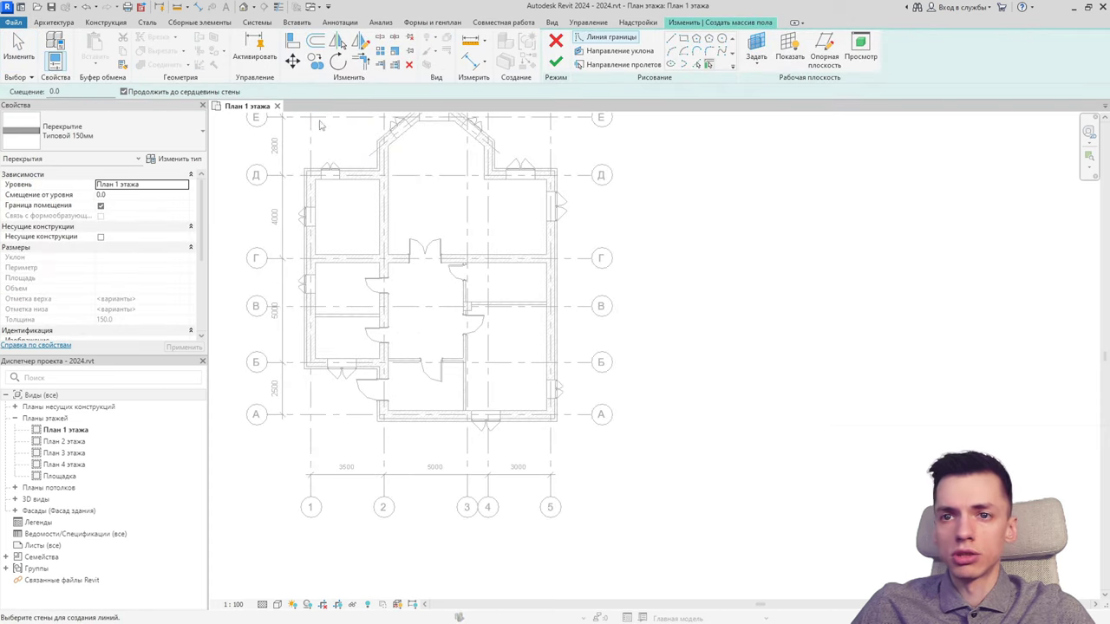
click(197, 162)
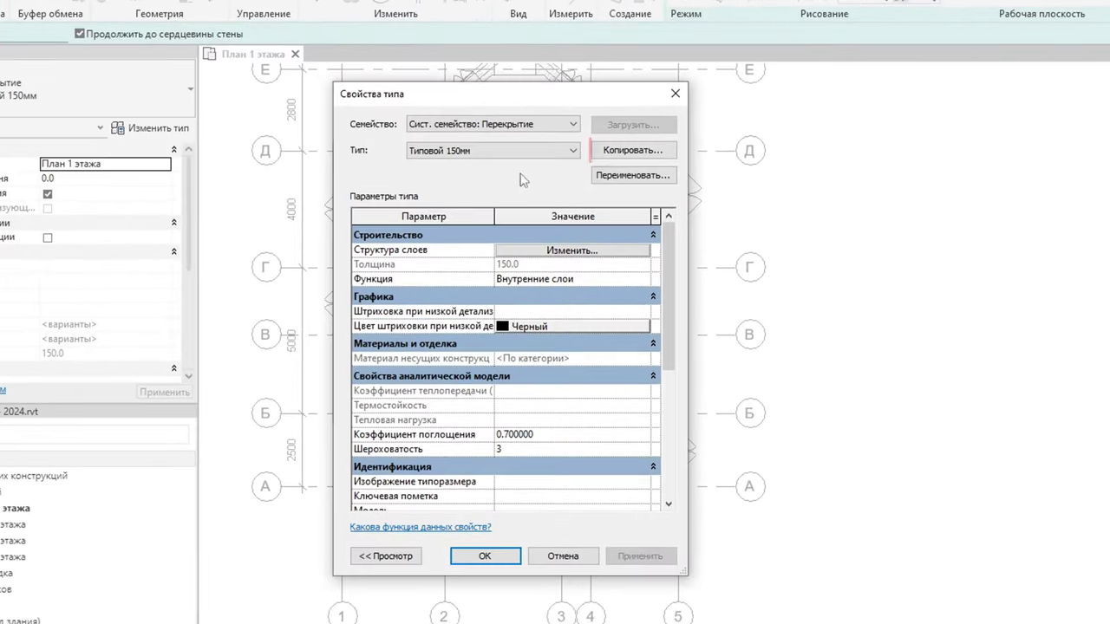
click(593, 159)
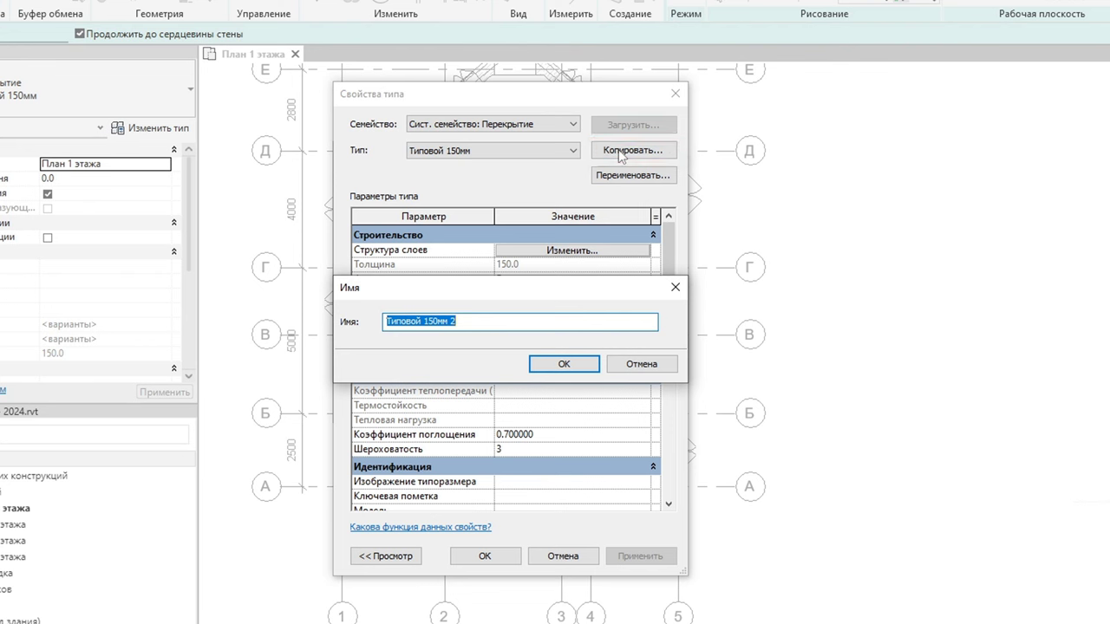
text(300 мм жб)
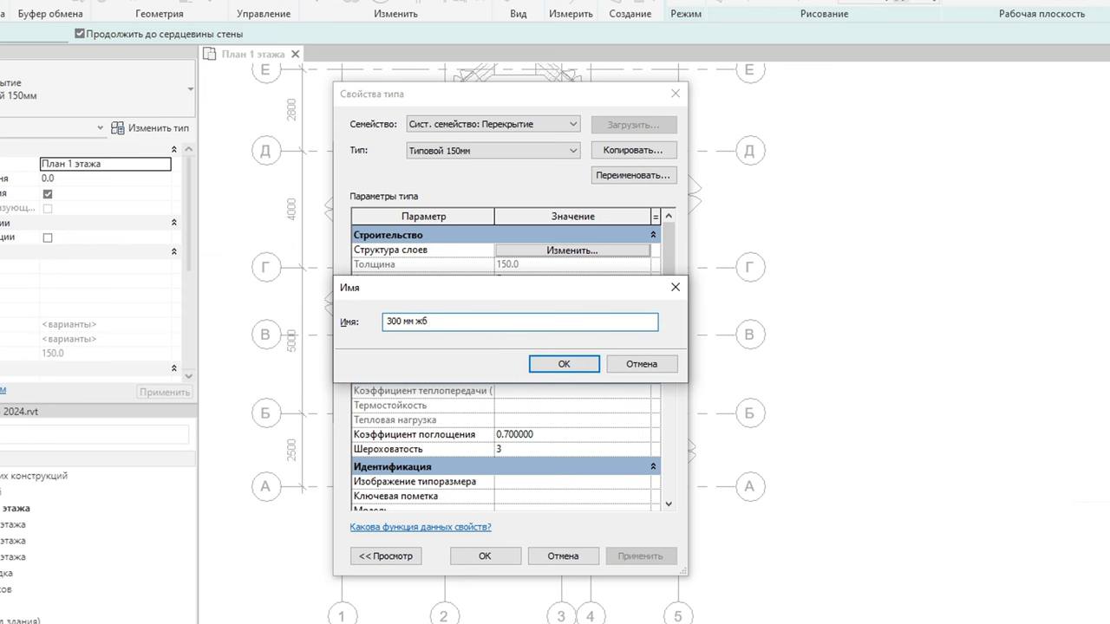
key(Return)
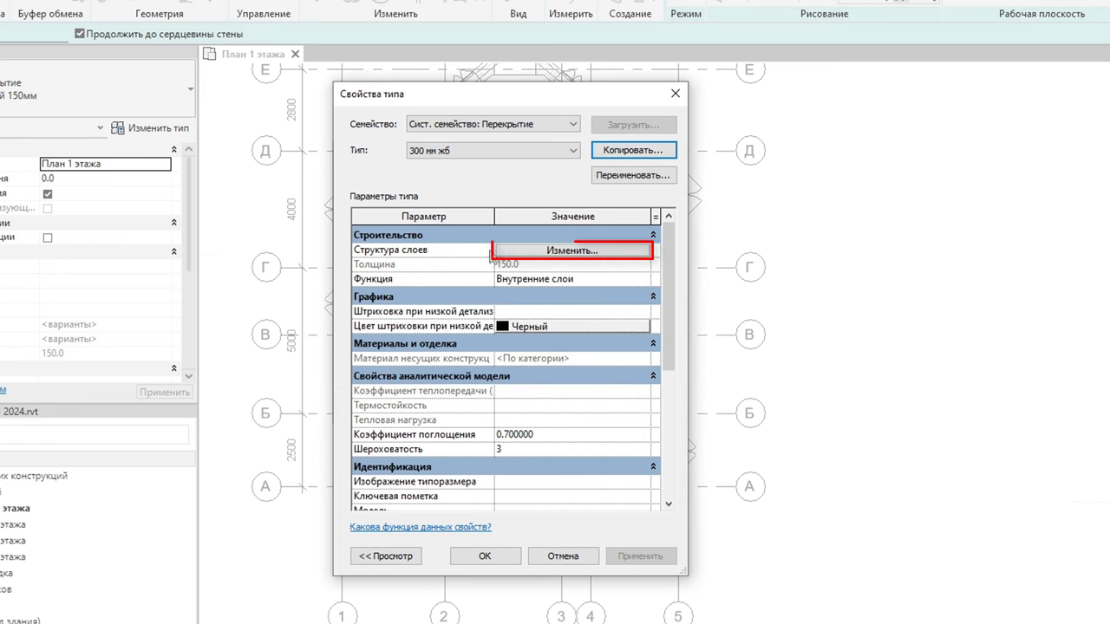
Make the structural layer 300 mm of Бетон - Железобетон.
click(541, 257)
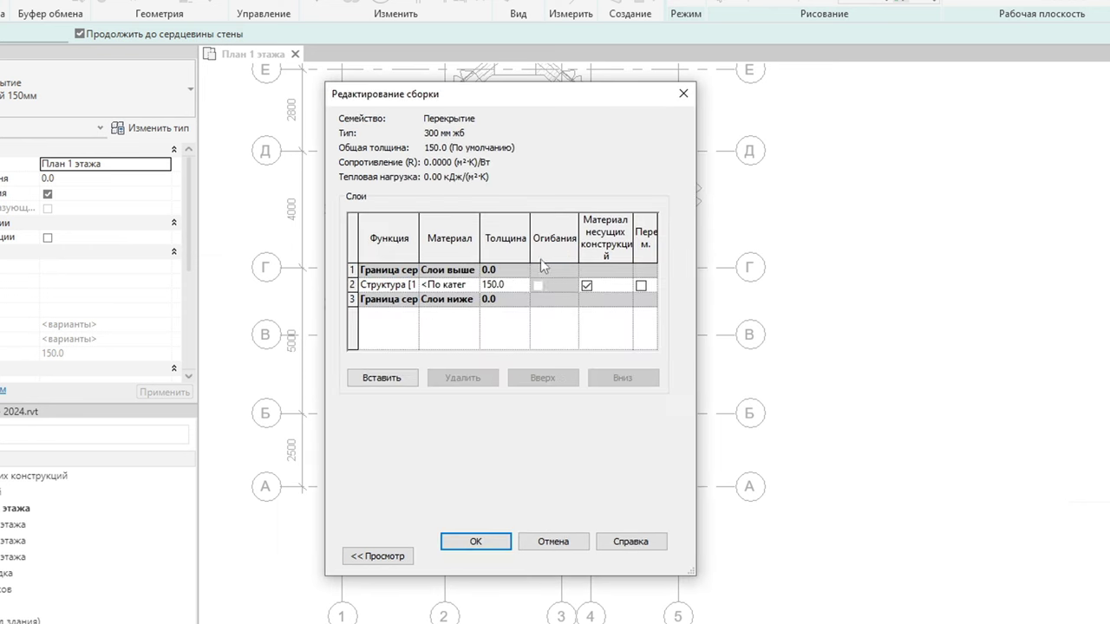
click(468, 285)
click(473, 285)
text(бе)
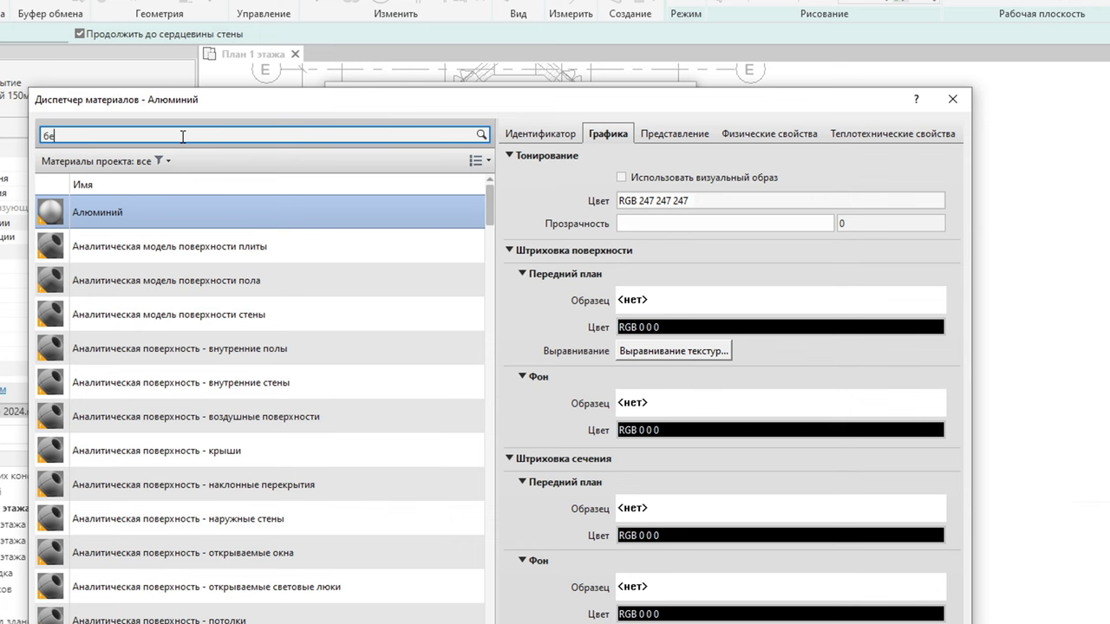
text(т)
click(163, 269)
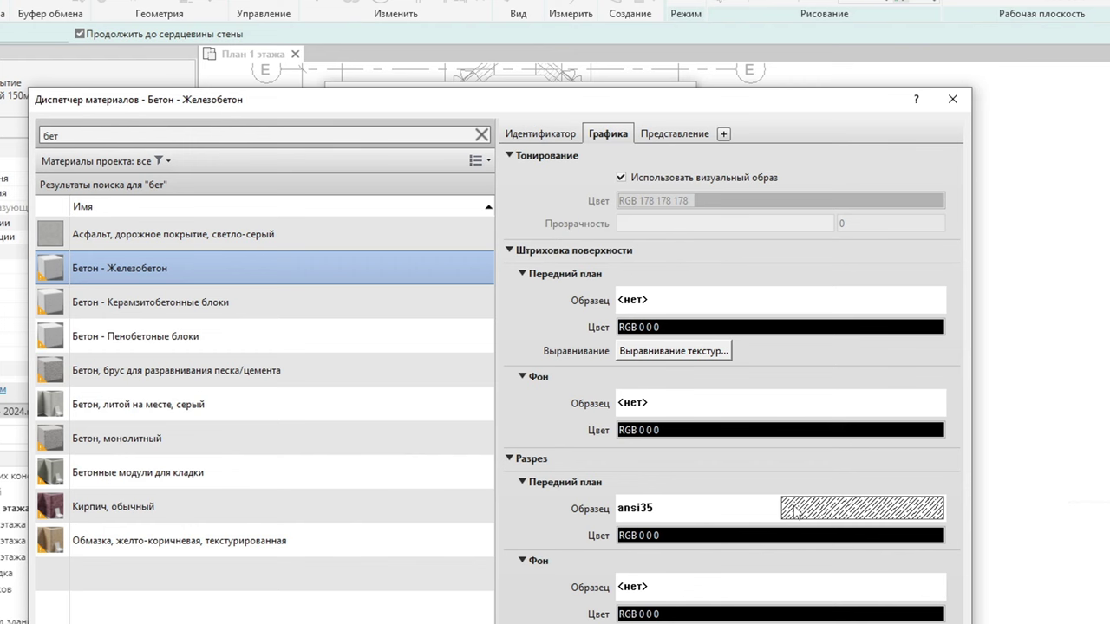
key(Return)
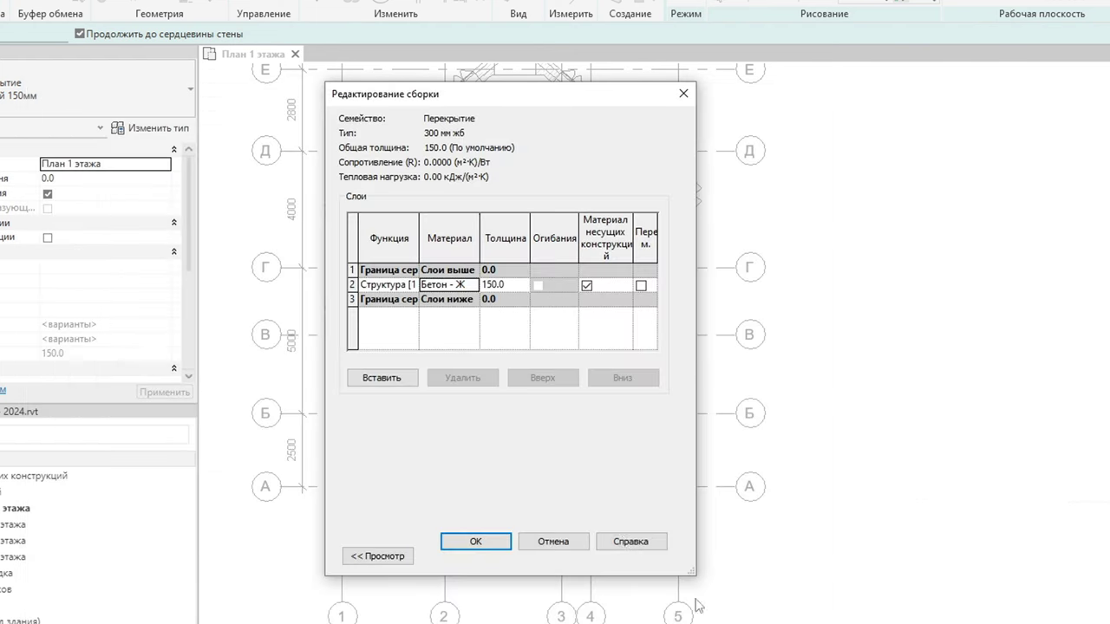
click(511, 284)
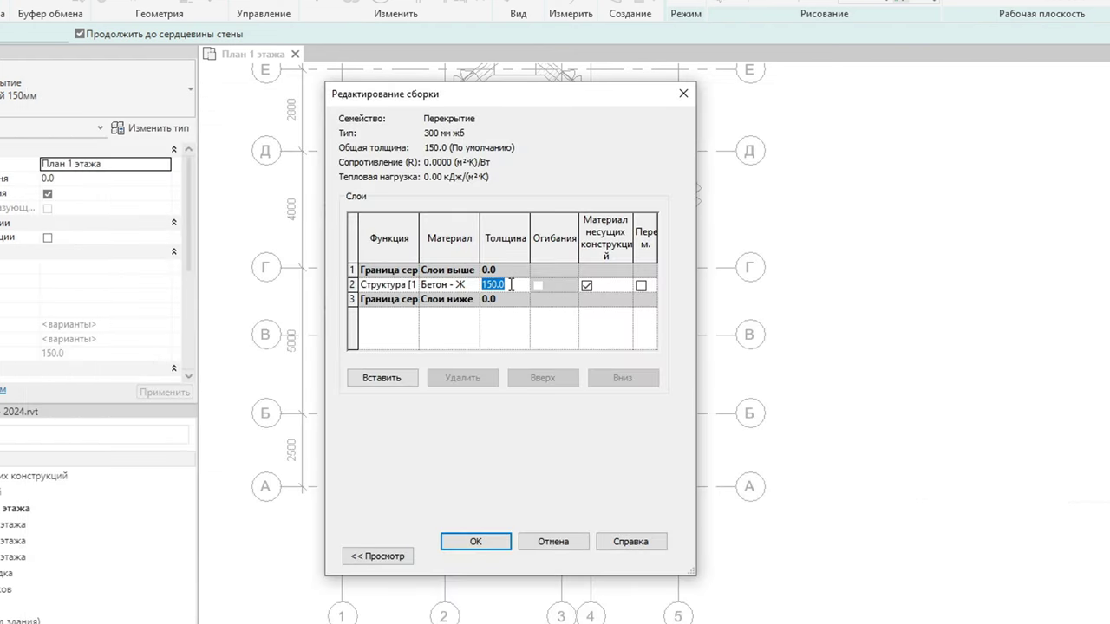
text(300)
click(494, 543)
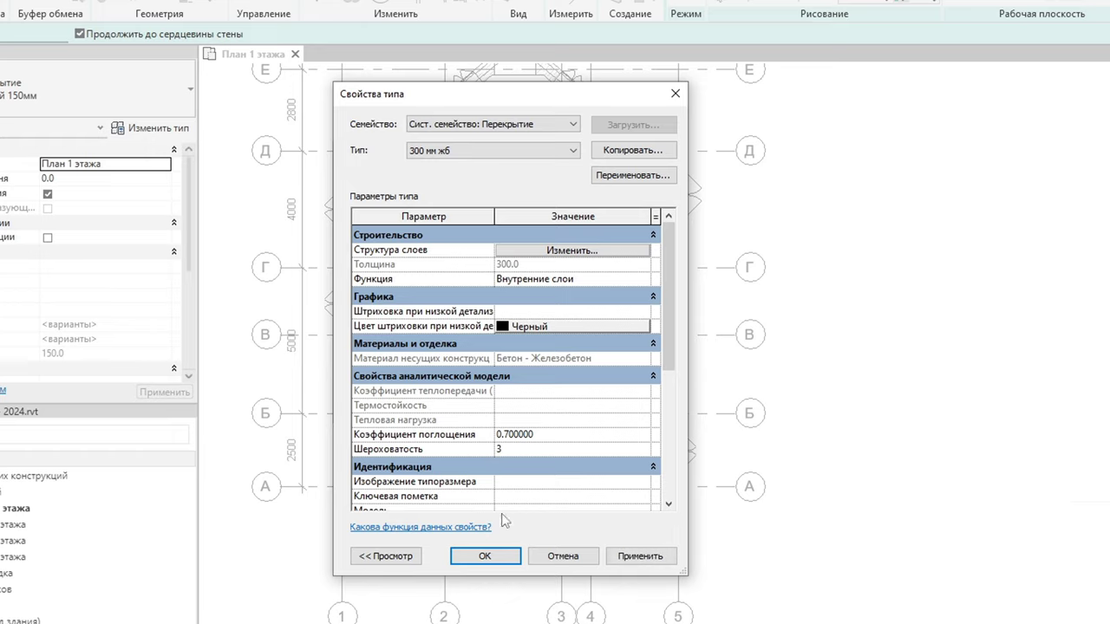
click(492, 556)
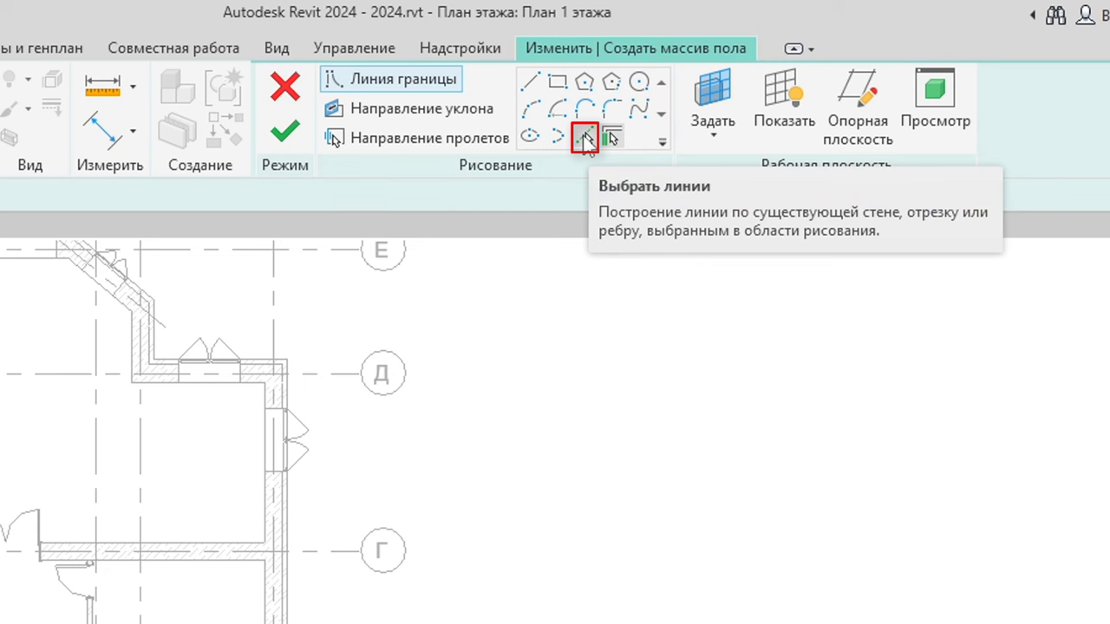
Sketch trial boundary lines up the left wall and across the angled bay.
click(586, 140)
middle_drag(489, 282, 556, 475)
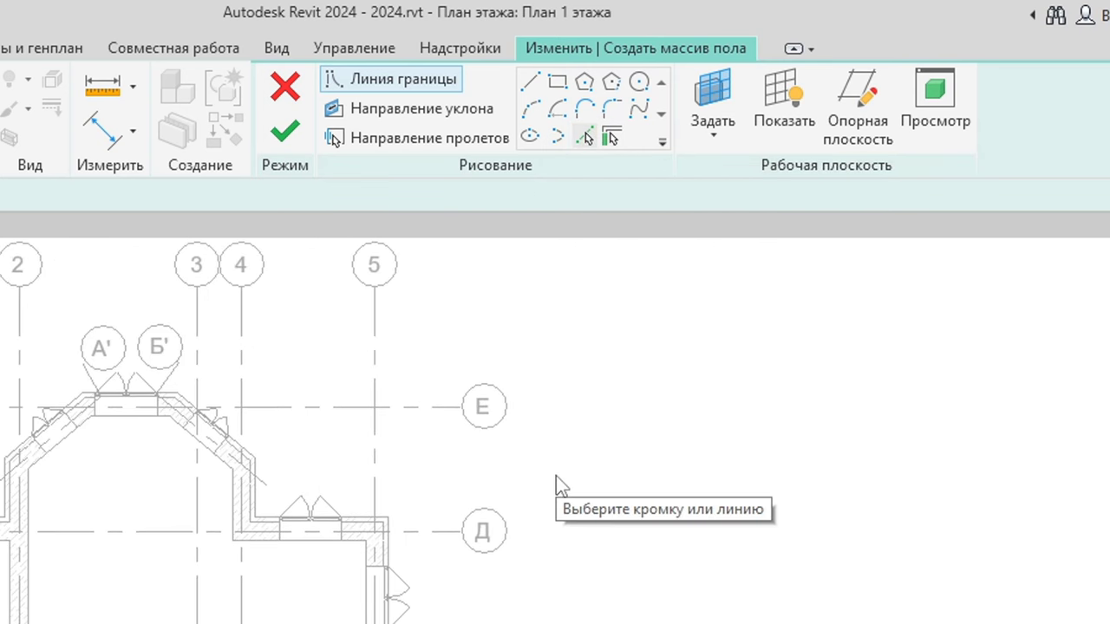
click(530, 81)
scroll(18, 503, up, 1)
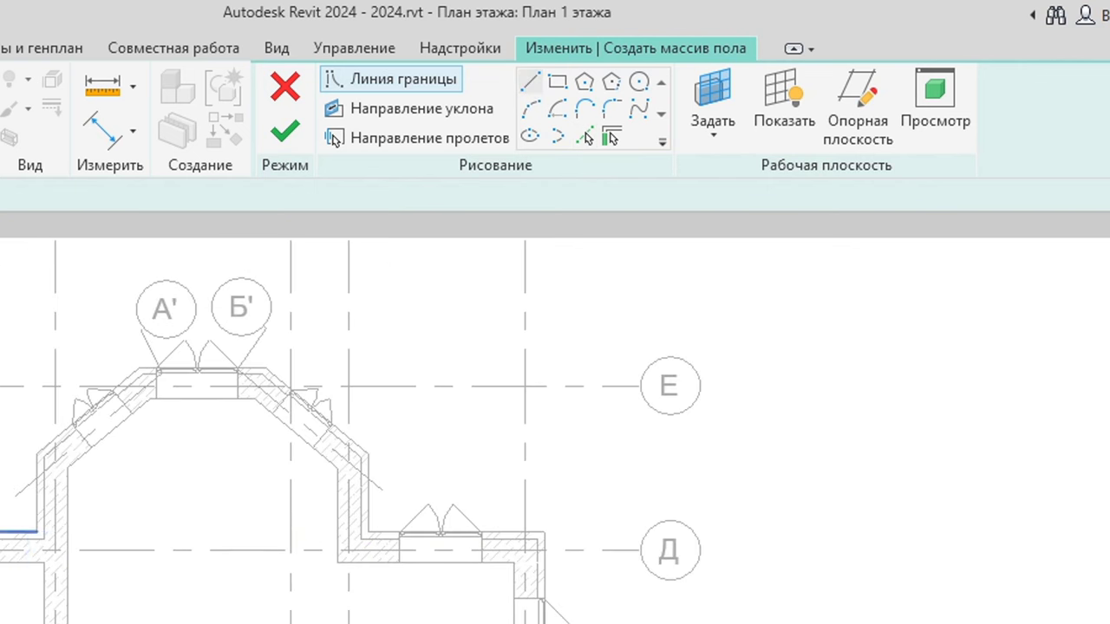
scroll(37, 532, up, 2)
click(38, 532)
click(38, 404)
scroll(52, 411, down, 1)
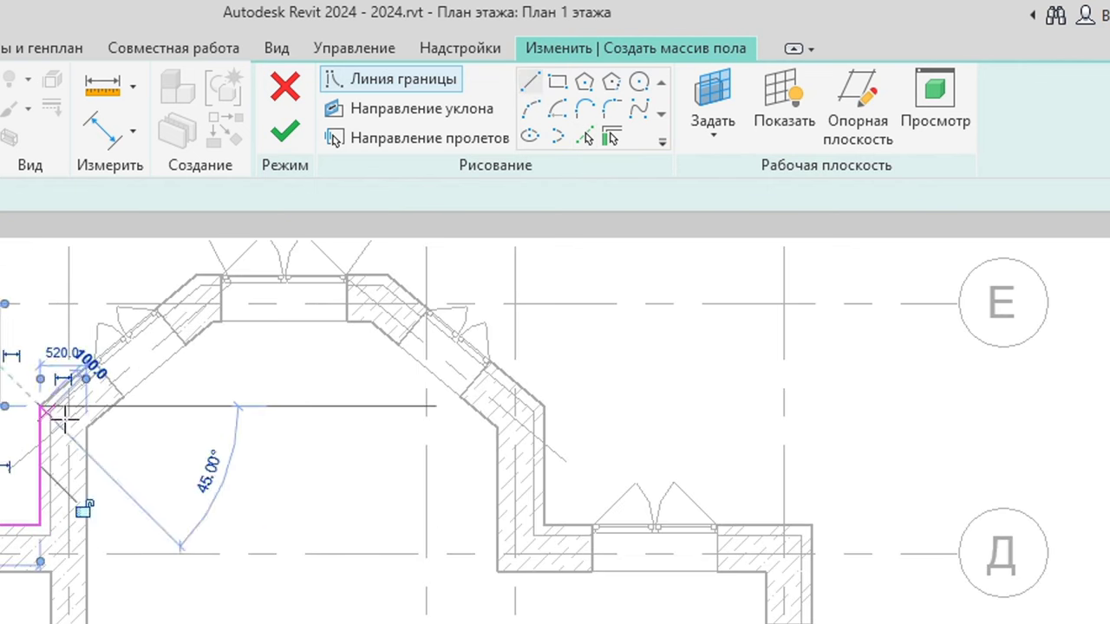
click(196, 276)
click(387, 276)
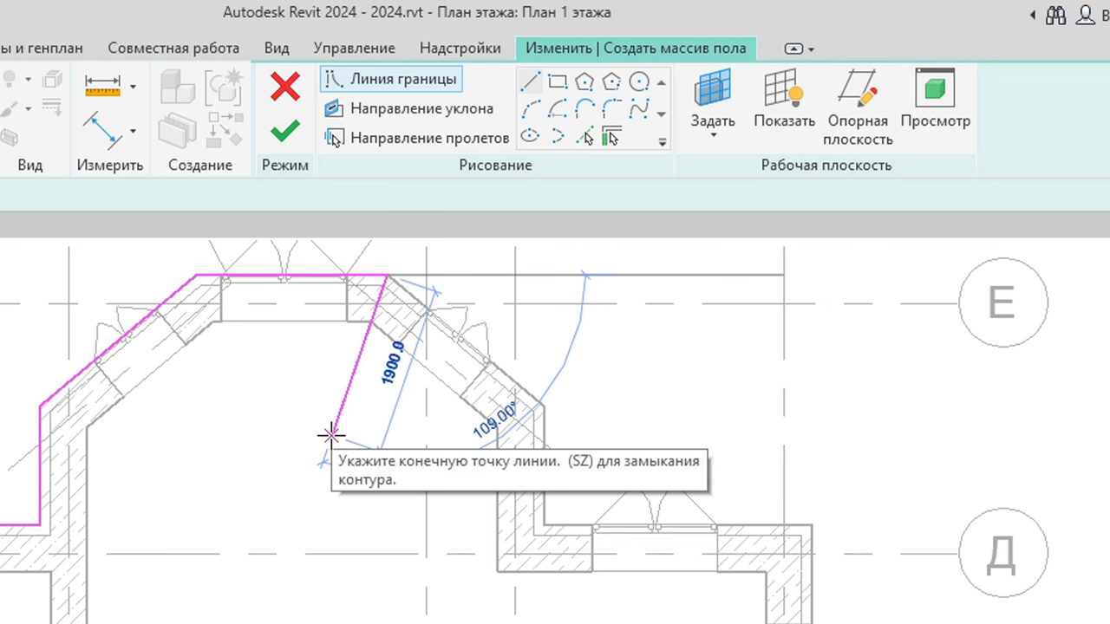
Undo the drawn boundary lines and exit the Boundary Line tool.
key(Escape)
key(ctrl+z)
key(ctrl+z)
key(ctrl+z)
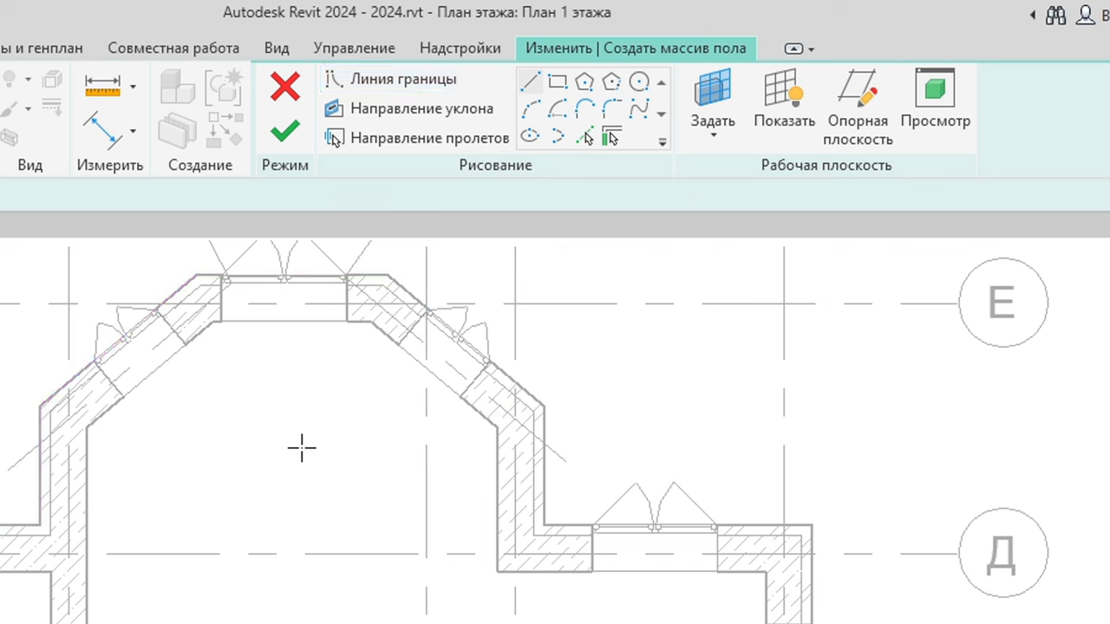
key(Escape)
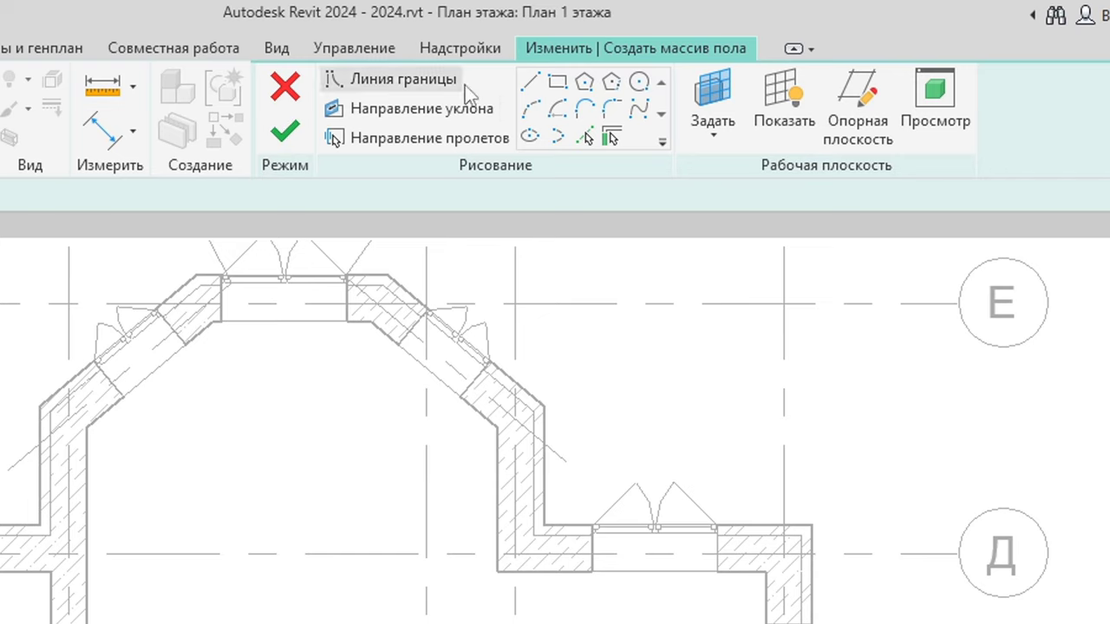
Pick the upper-left, vertical and angled bay wall faces as boundary lines.
click(584, 137)
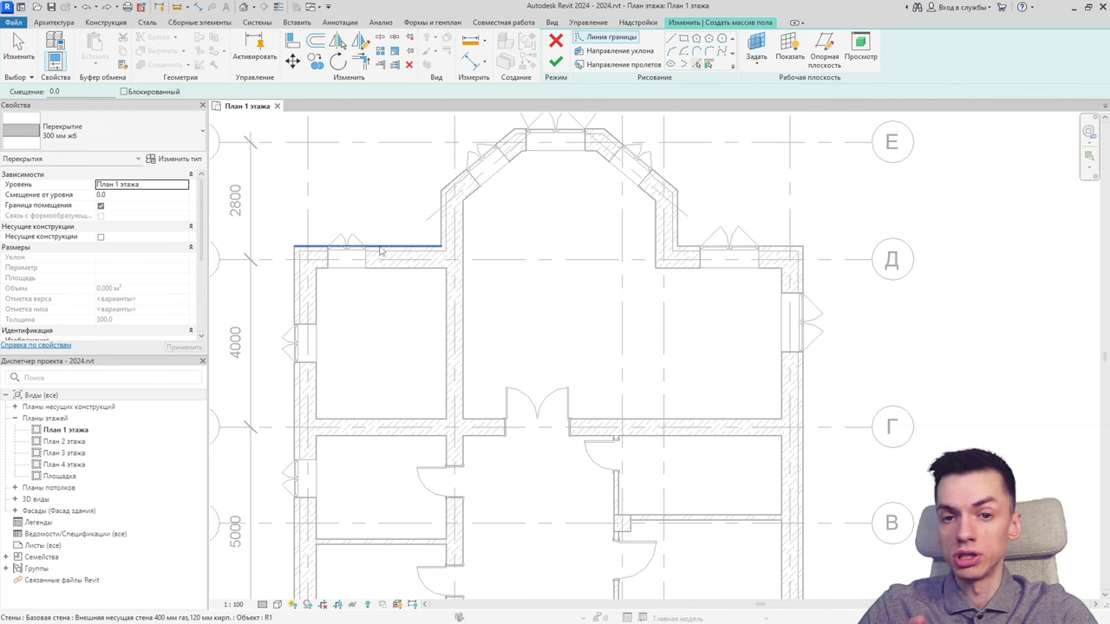
click(381, 251)
click(450, 223)
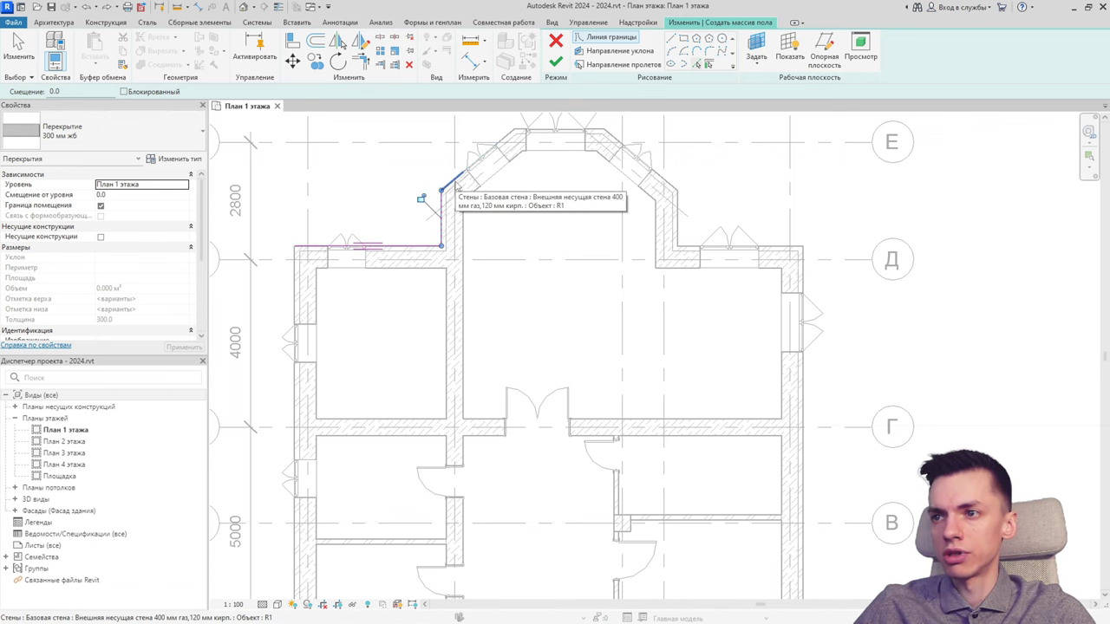
click(456, 184)
middle_drag(511, 148, 437, 217)
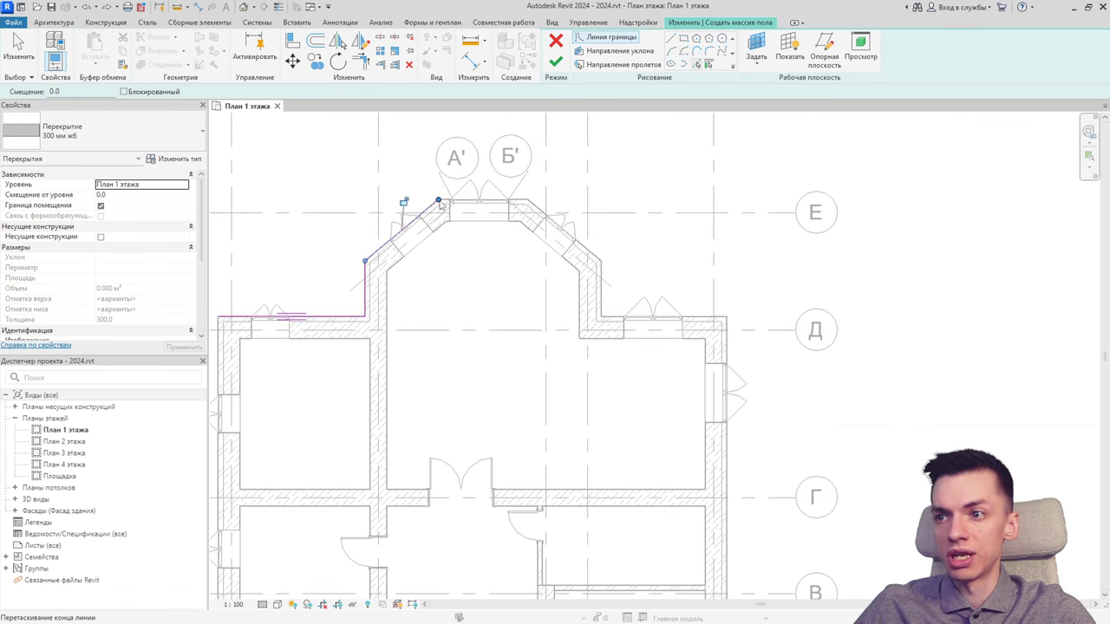
click(394, 243)
scroll(475, 278, up, 2)
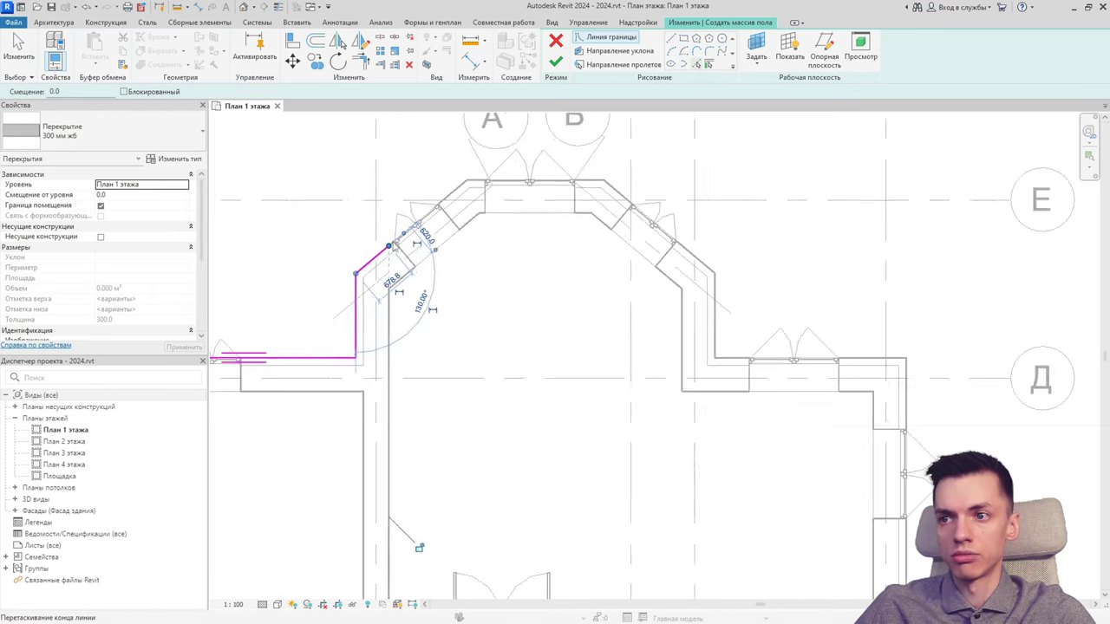
scroll(472, 286, up, 2)
scroll(468, 295, down, 2)
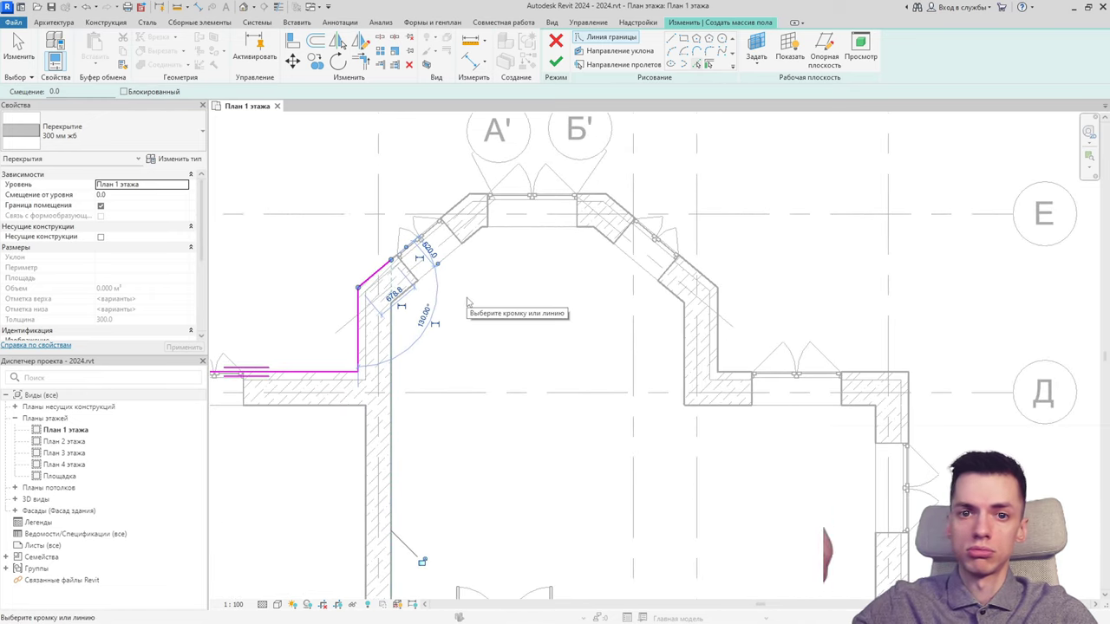
click(450, 219)
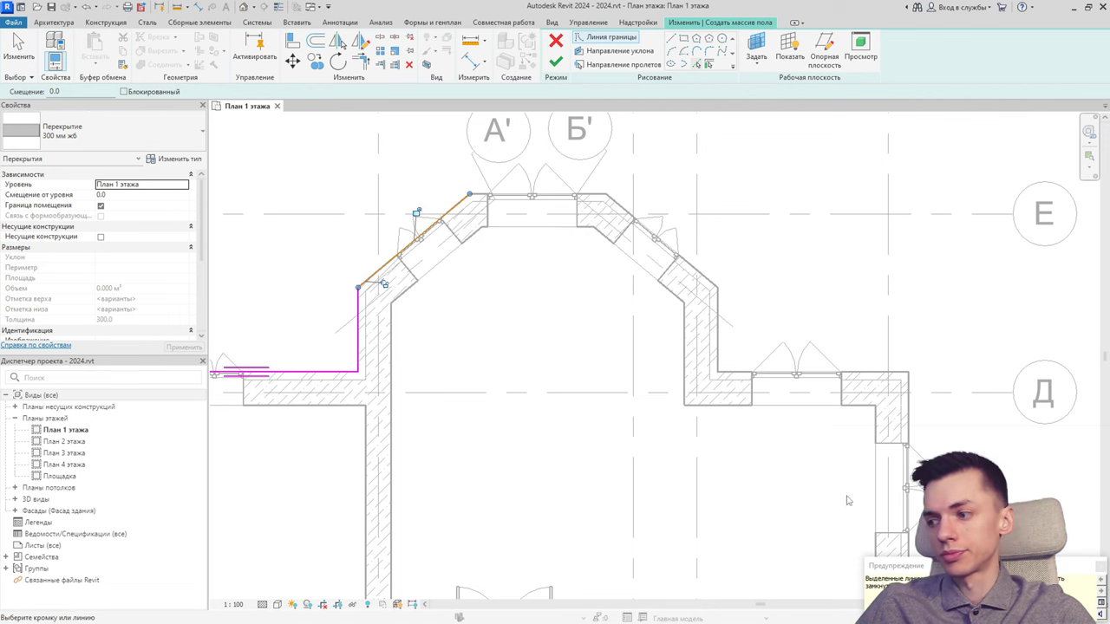
mouse_move(920, 565)
mouse_down()
mouse_move(427, 278)
mouse_move(344, 216)
mouse_up()
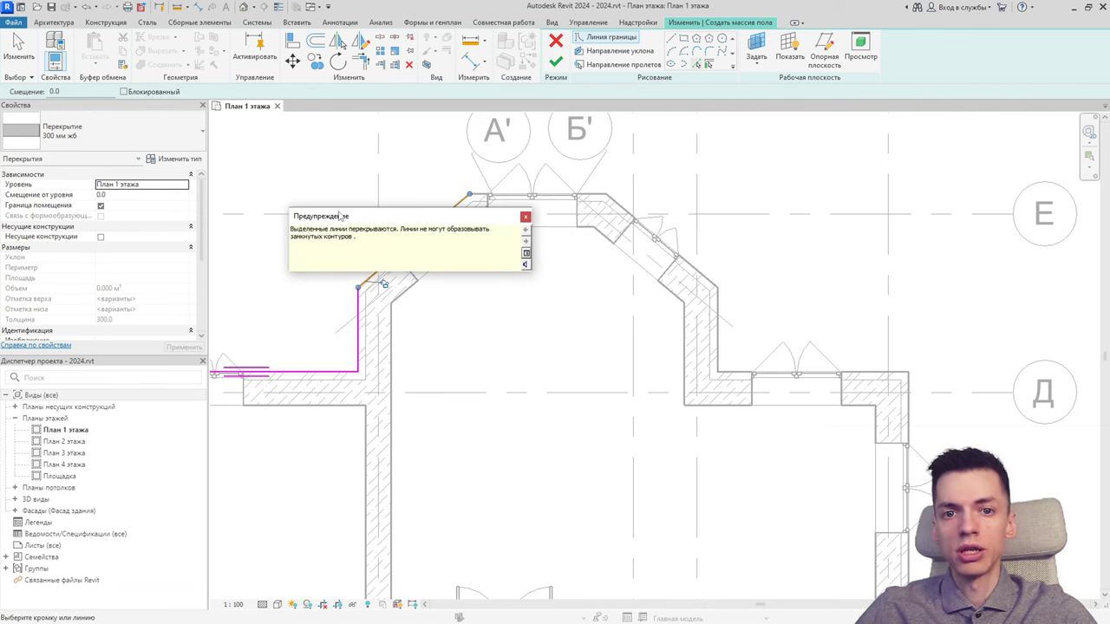
Pick the top wall, right angled wall and right-side walls up to the corner.
click(593, 201)
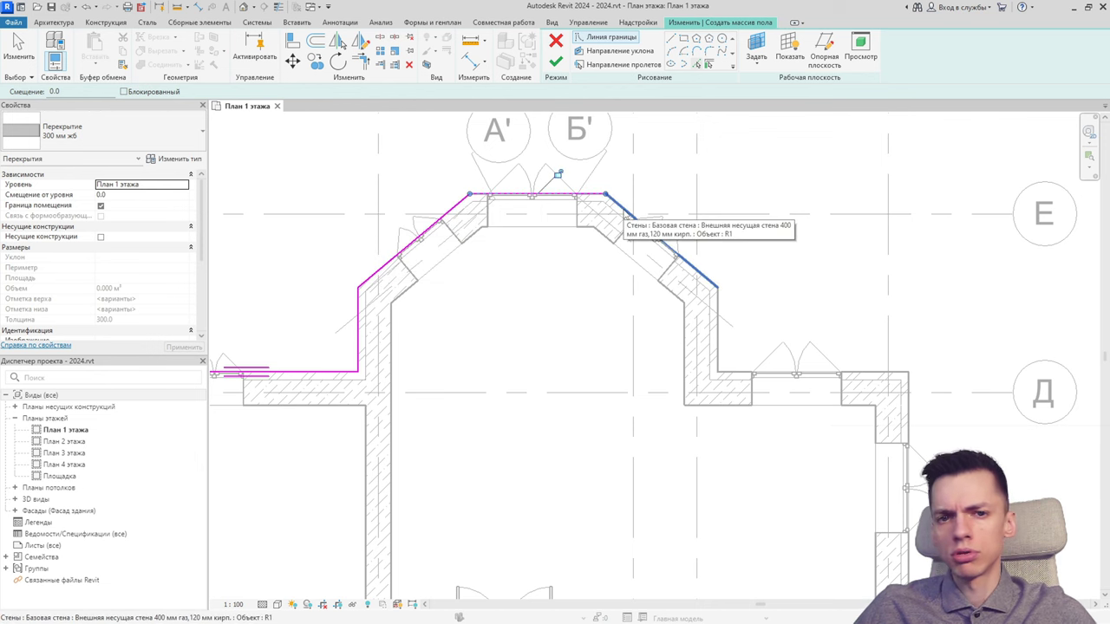
click(625, 215)
click(624, 215)
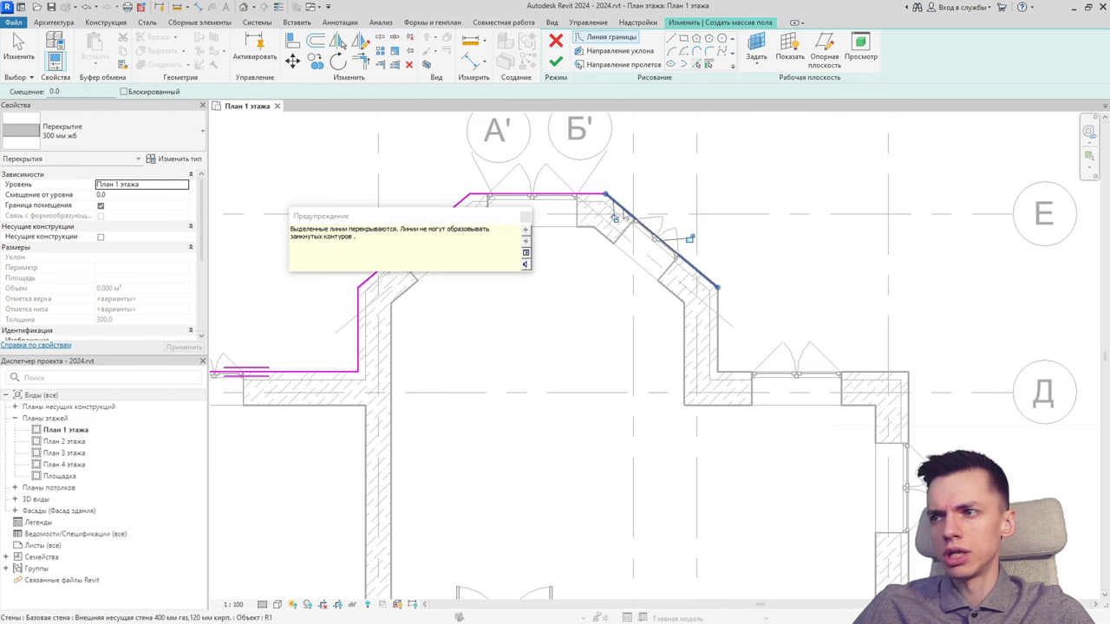
middle_drag(708, 334, 573, 285)
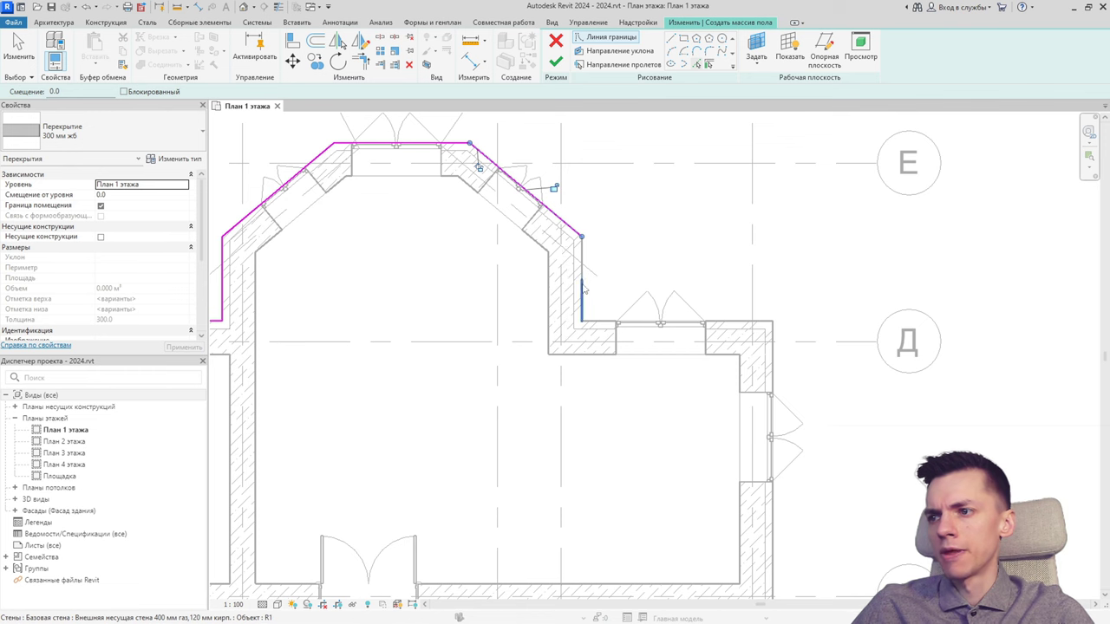
click(588, 299)
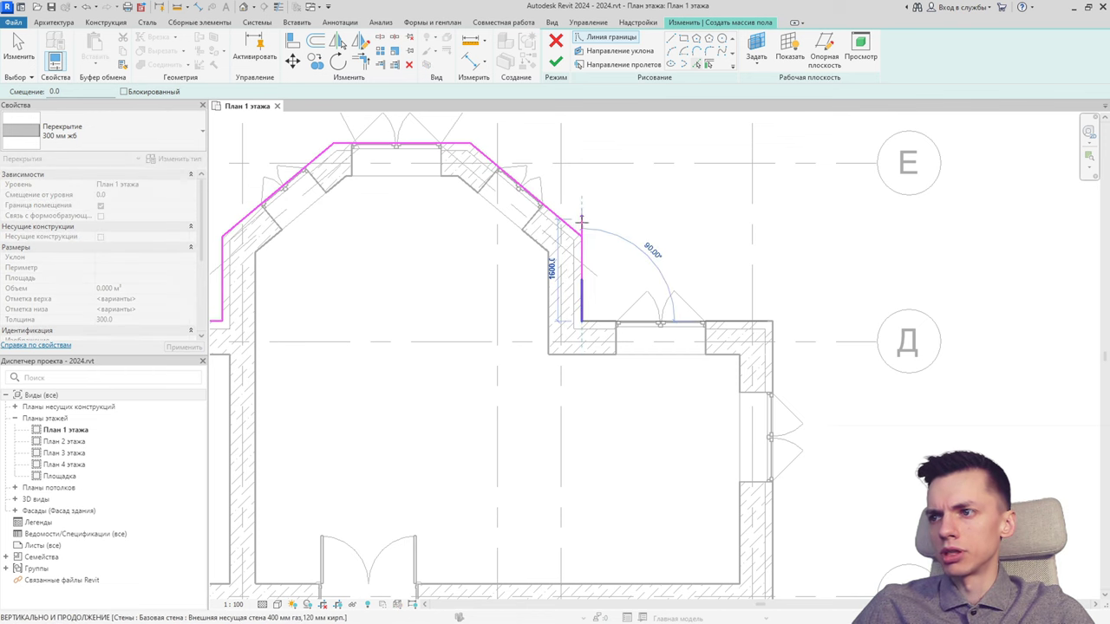
middle_drag(700, 314, 660, 298)
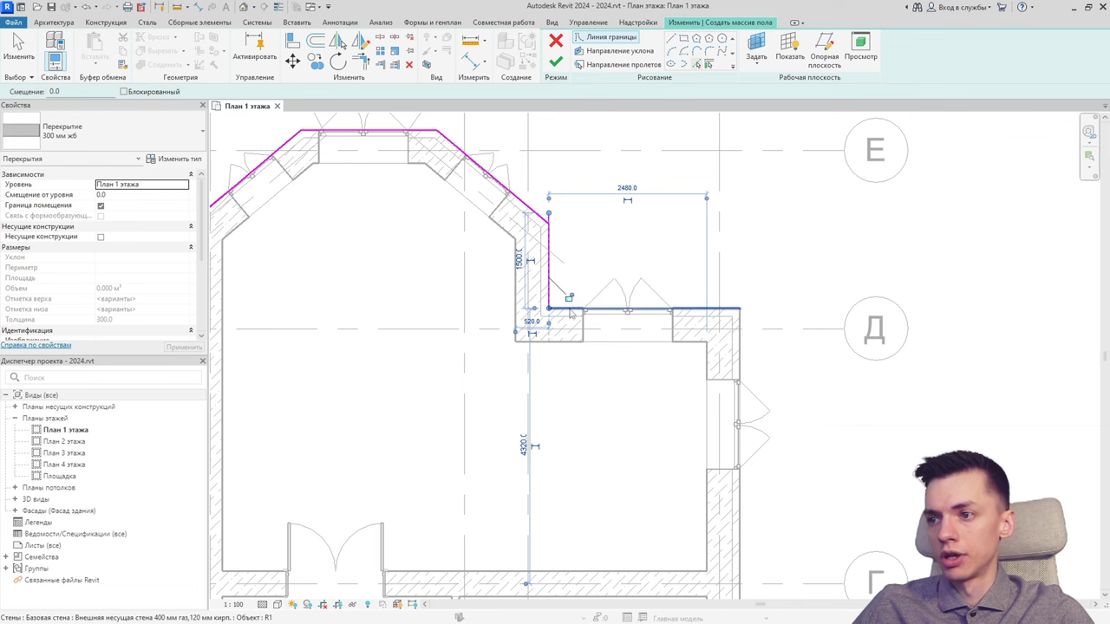
click(739, 307)
Pick the right outer, bottom, lower-left and left exterior walls to complete the outline.
middle_drag(755, 471, 731, 242)
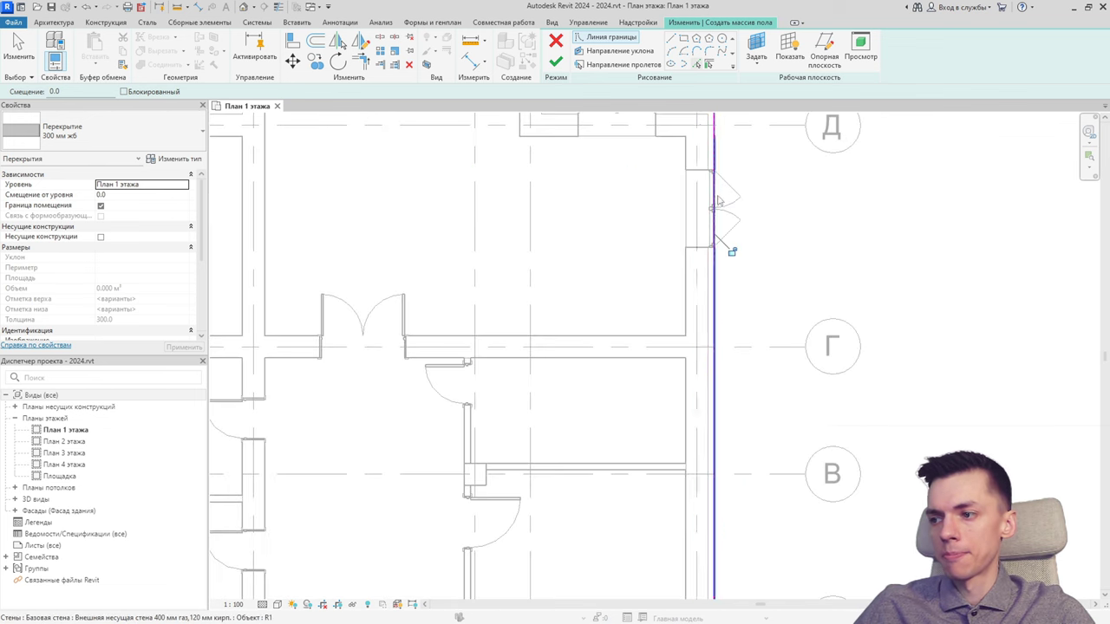
scroll(723, 277, down, 2)
click(682, 464)
click(367, 464)
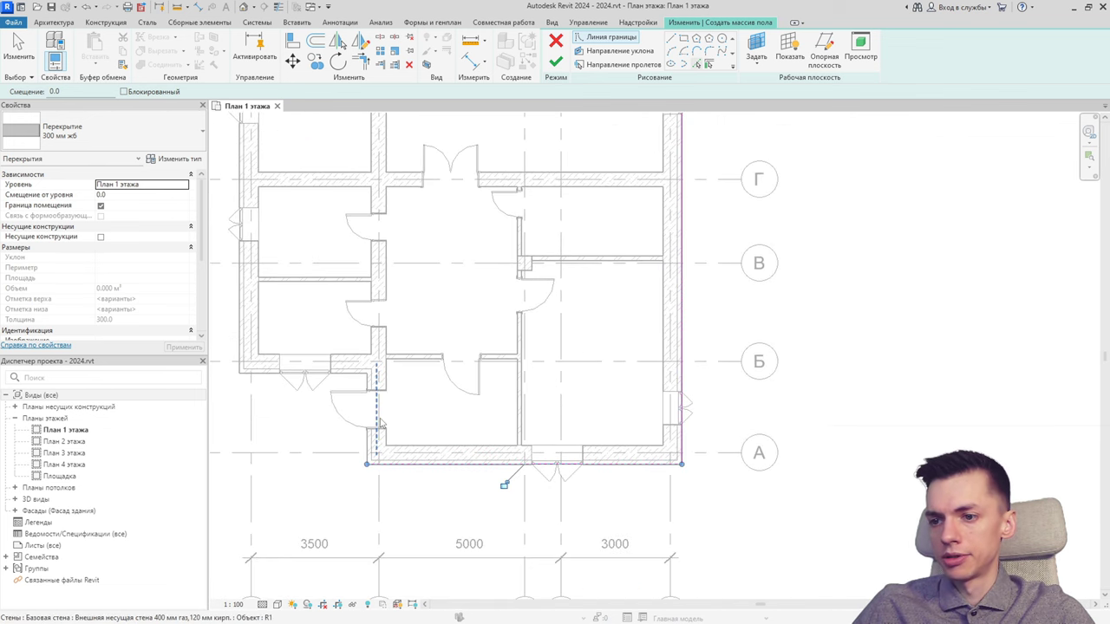
click(367, 374)
click(239, 374)
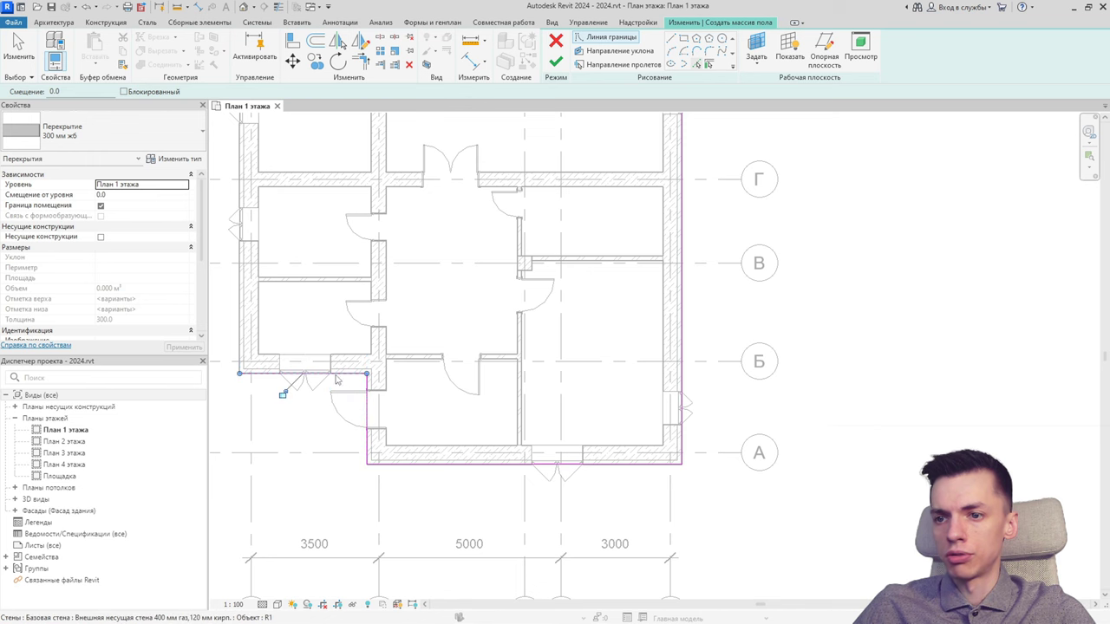
middle_drag(297, 336, 322, 469)
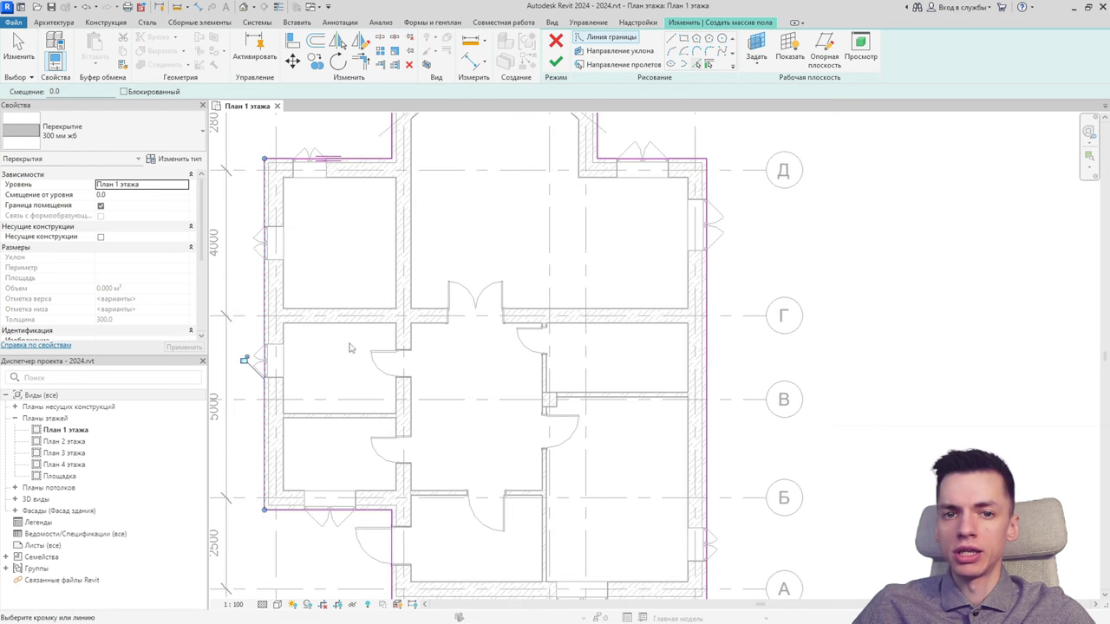
Attempt to finish the floor and highlight the elements causing the overlapping-lines error.
click(557, 64)
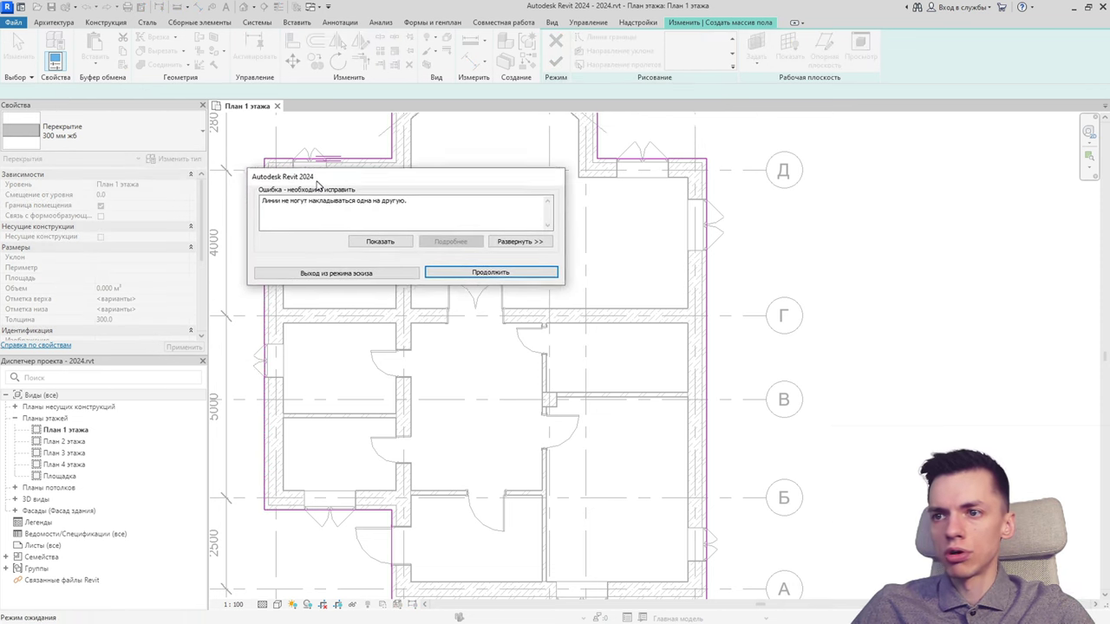
drag(850, 506, 292, 175)
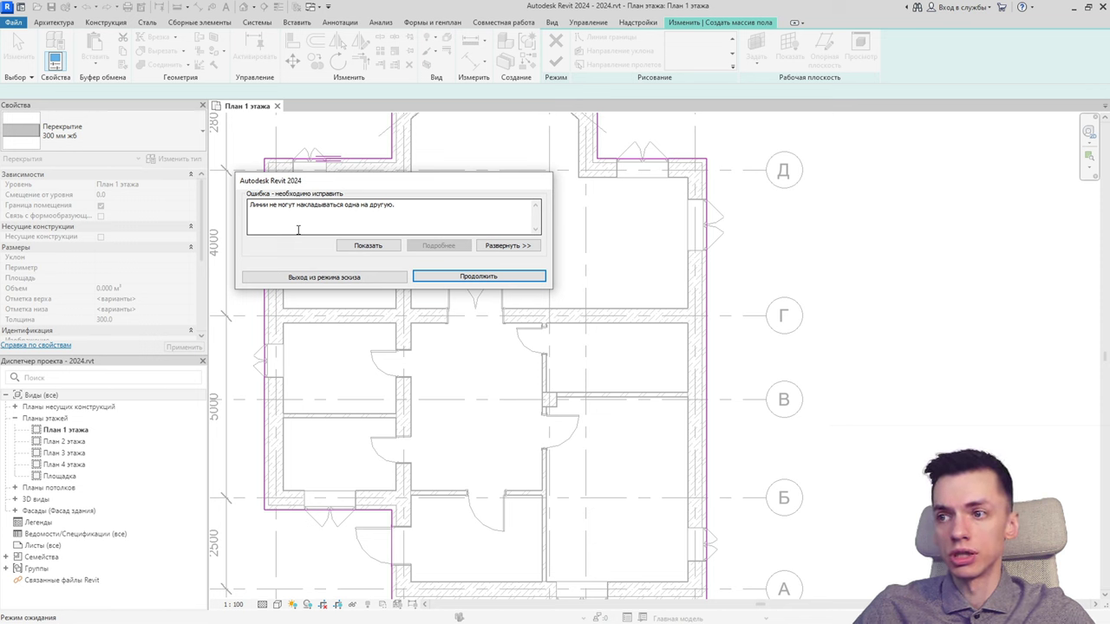
click(372, 247)
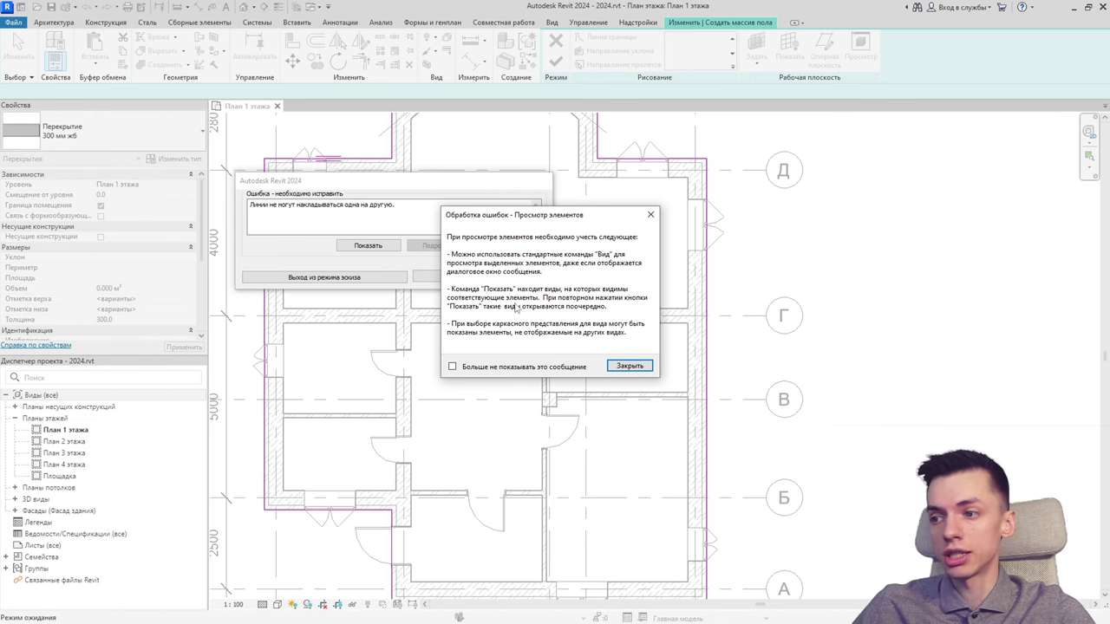
click(619, 366)
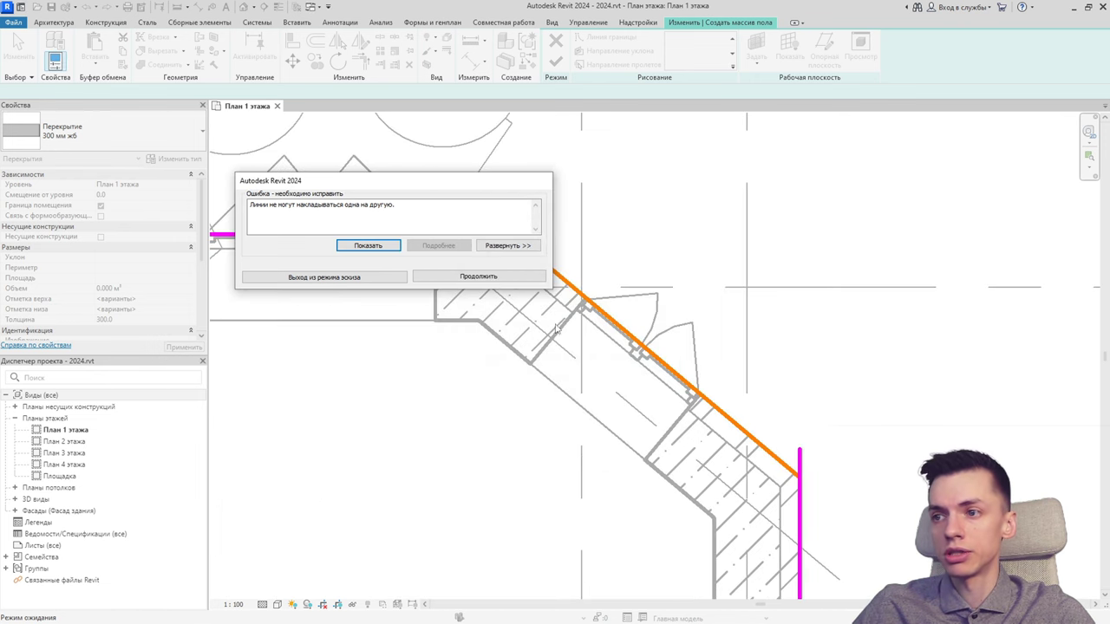
click(480, 277)
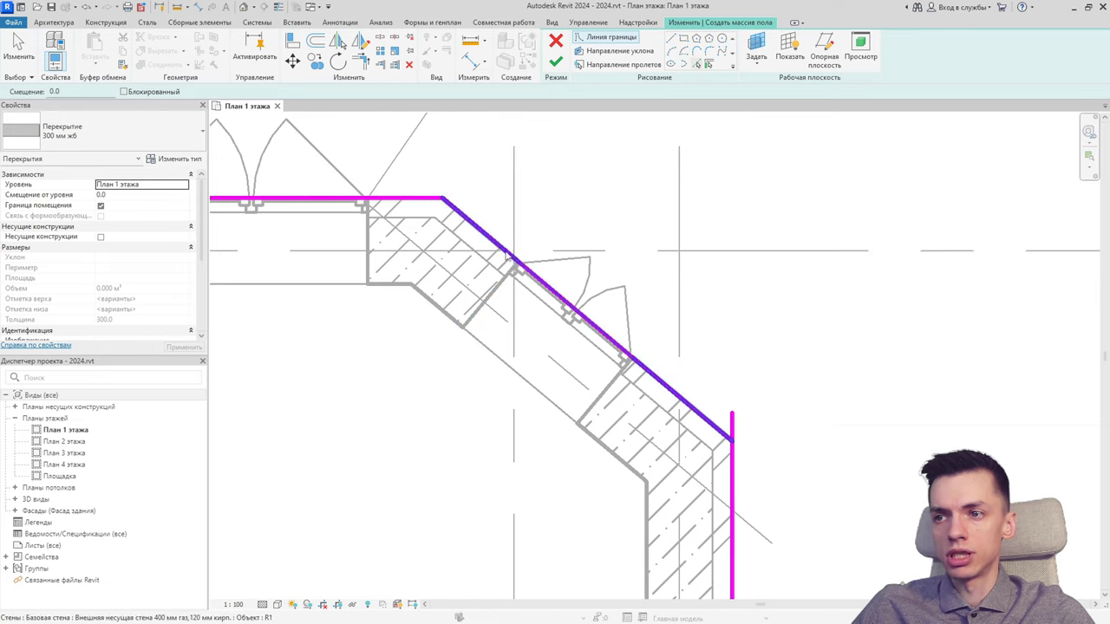
click(556, 61)
drag(457, 182, 349, 261)
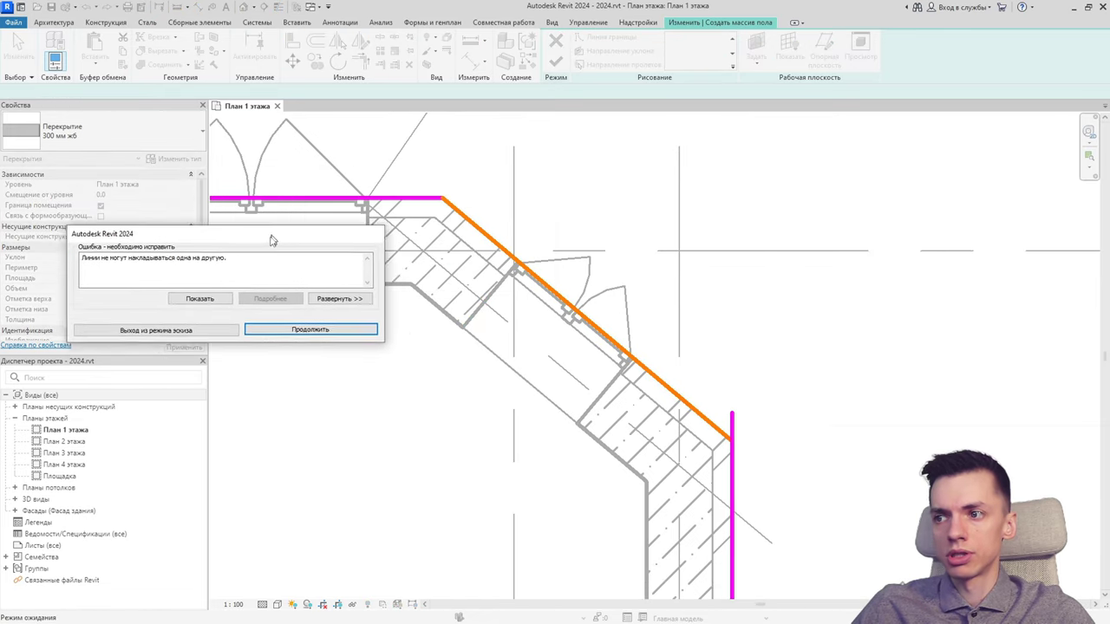
drag(295, 285, 128, 284)
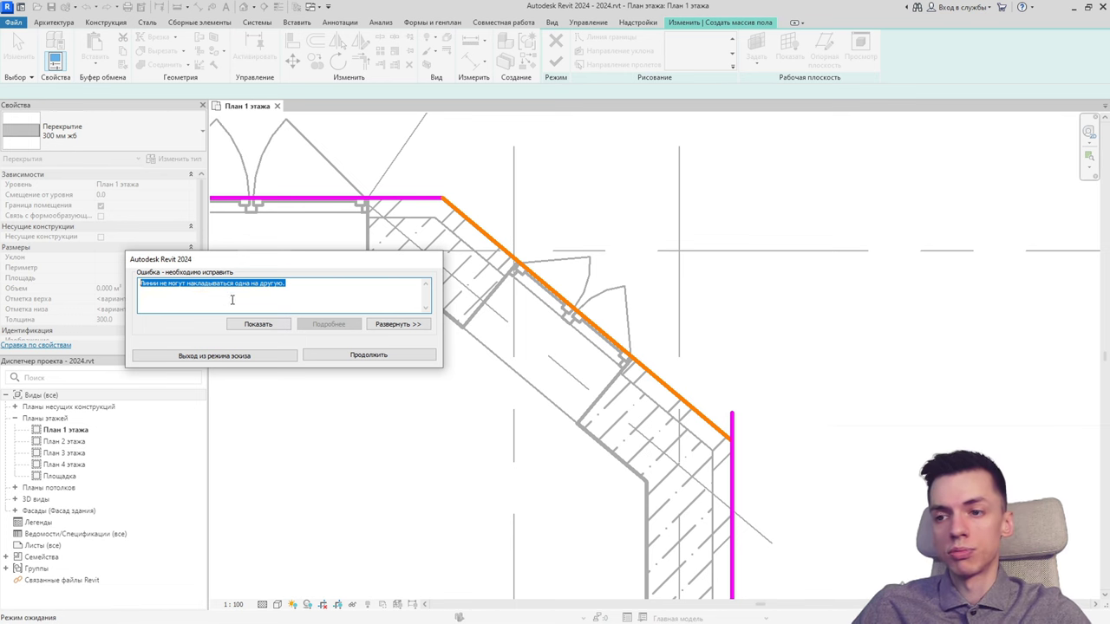
click(348, 354)
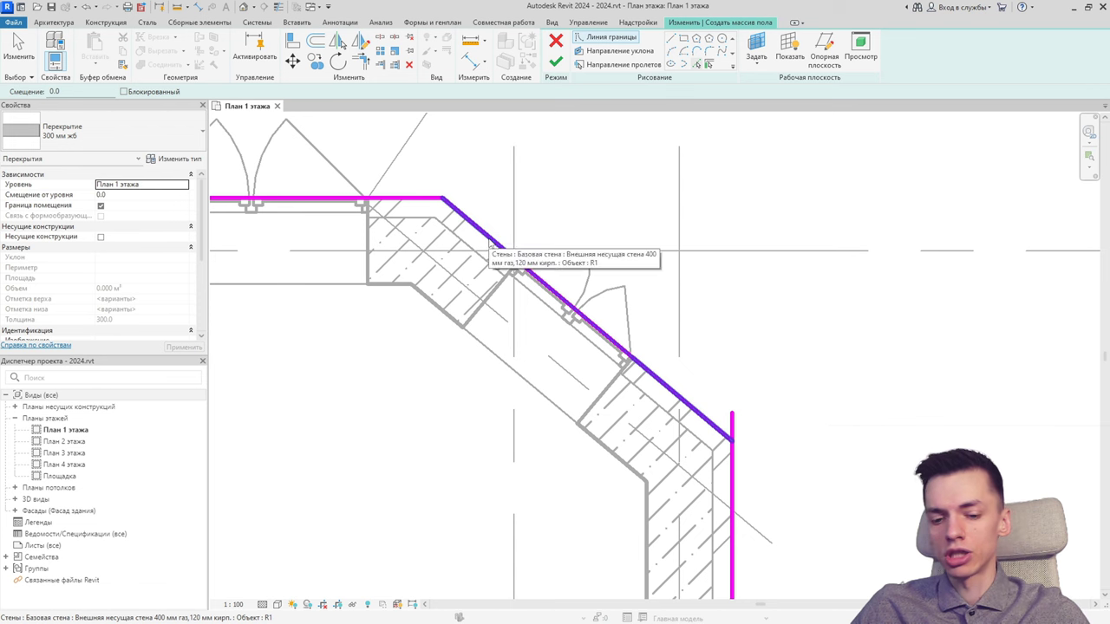
key(Escape)
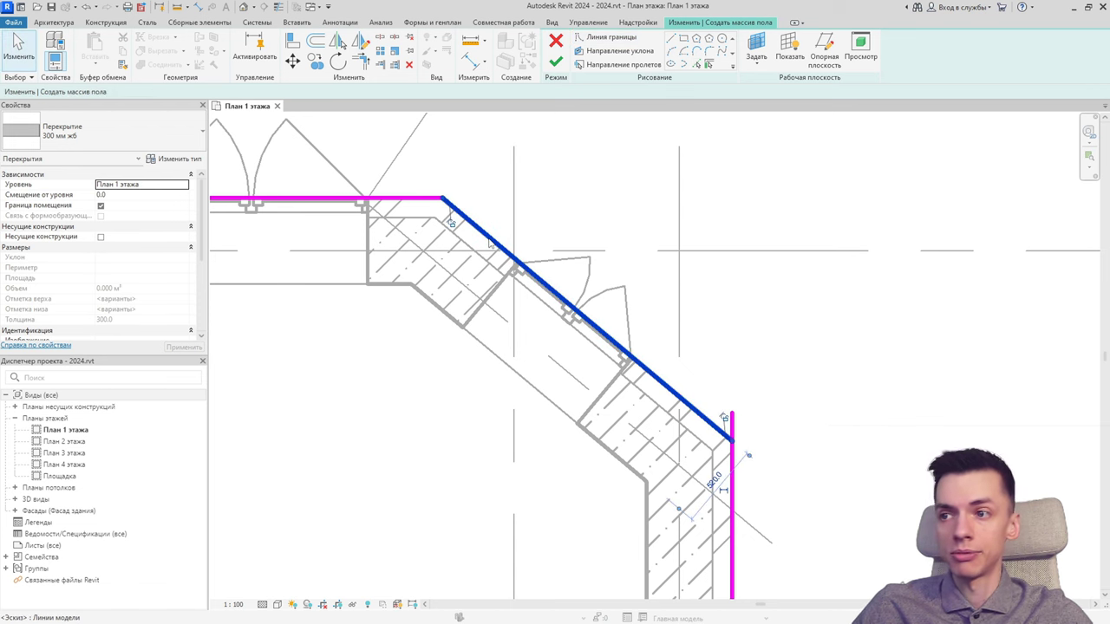
Delete a duplicate angled boundary line, then restore it with undo.
click(492, 245)
key(Escape)
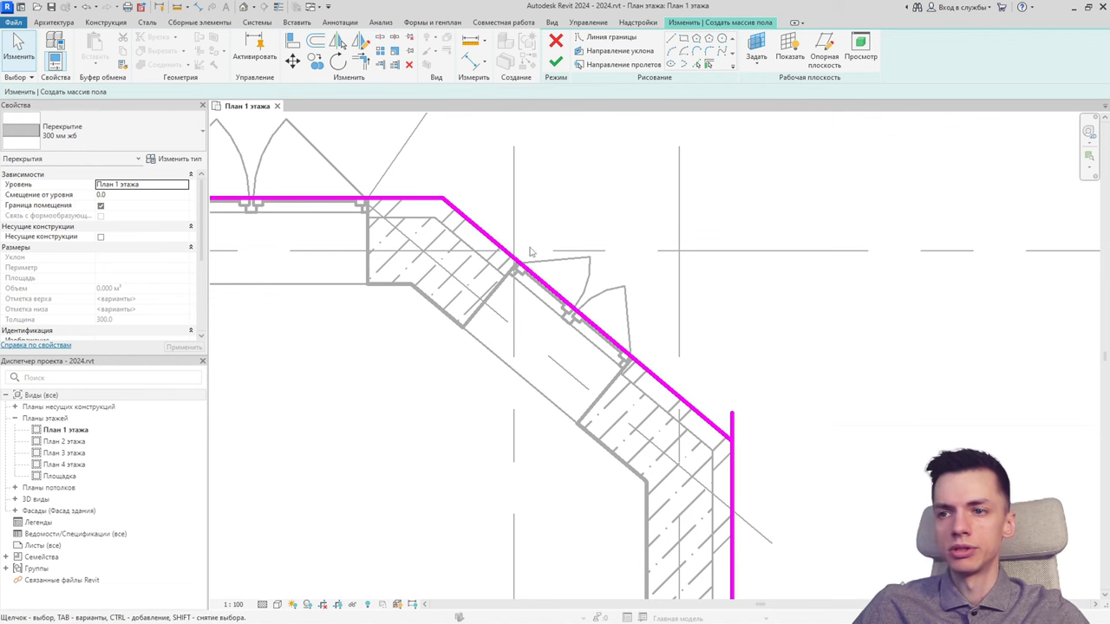
click(501, 249)
key(Delete)
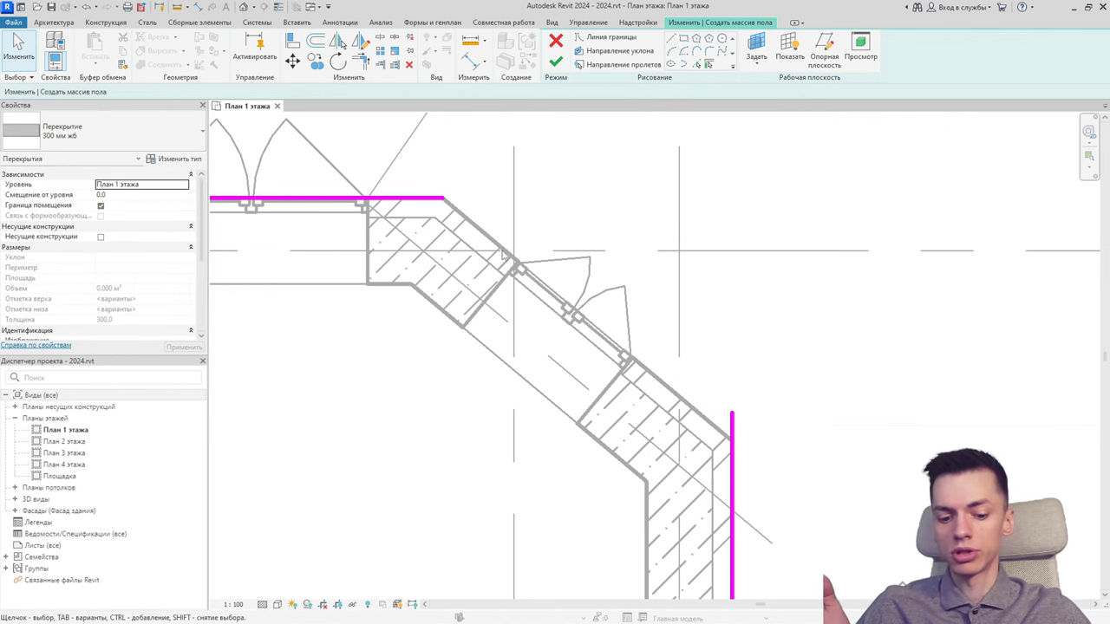
key(ctrl+z)
middle_drag(722, 387, 621, 269)
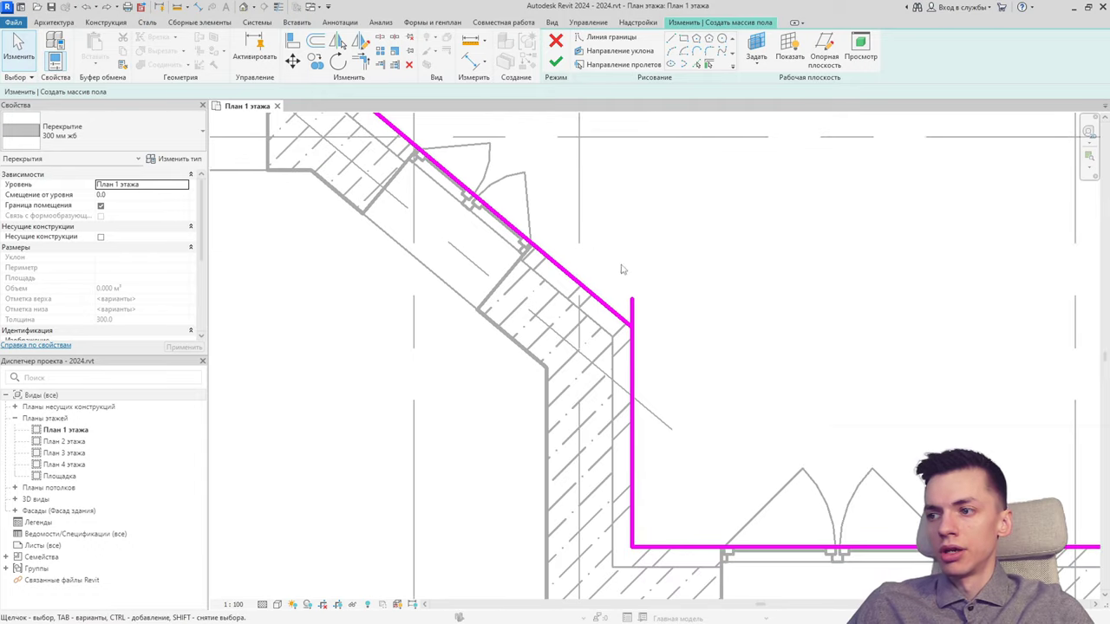
Retry Finish, highlight the overlap, and delete the duplicate diagonal boundary line.
click(556, 61)
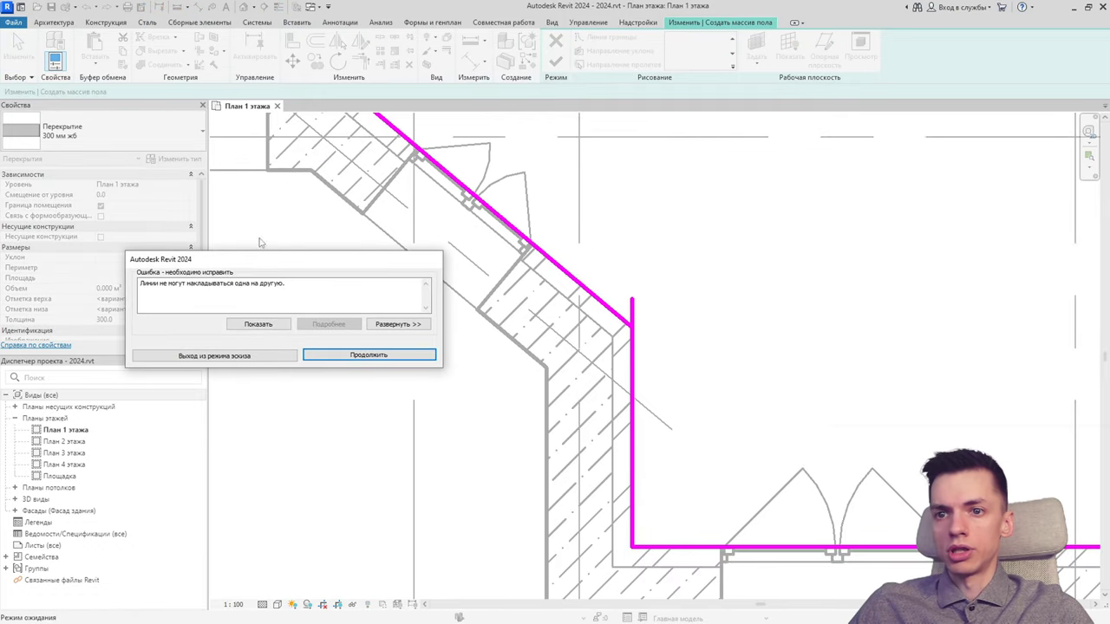
drag(347, 284, 140, 286)
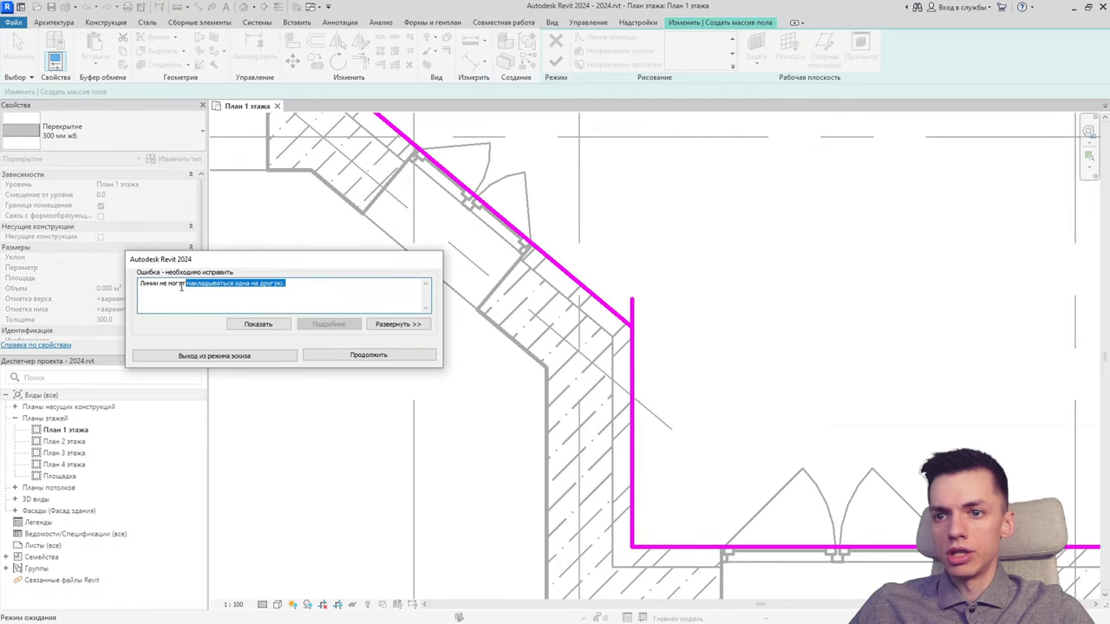
click(286, 323)
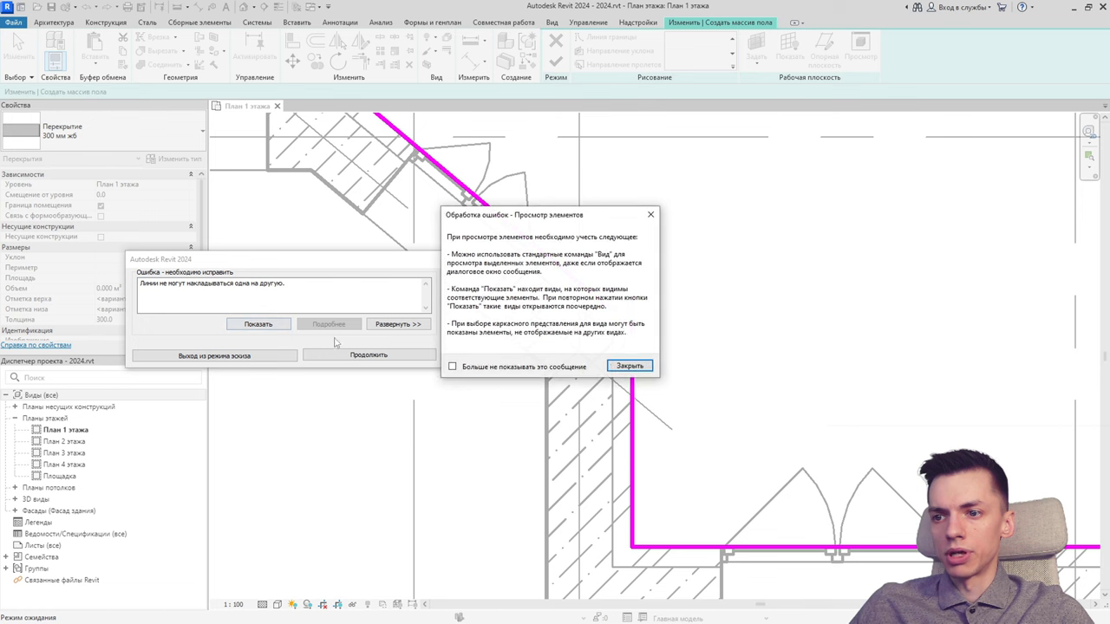
click(629, 366)
click(369, 355)
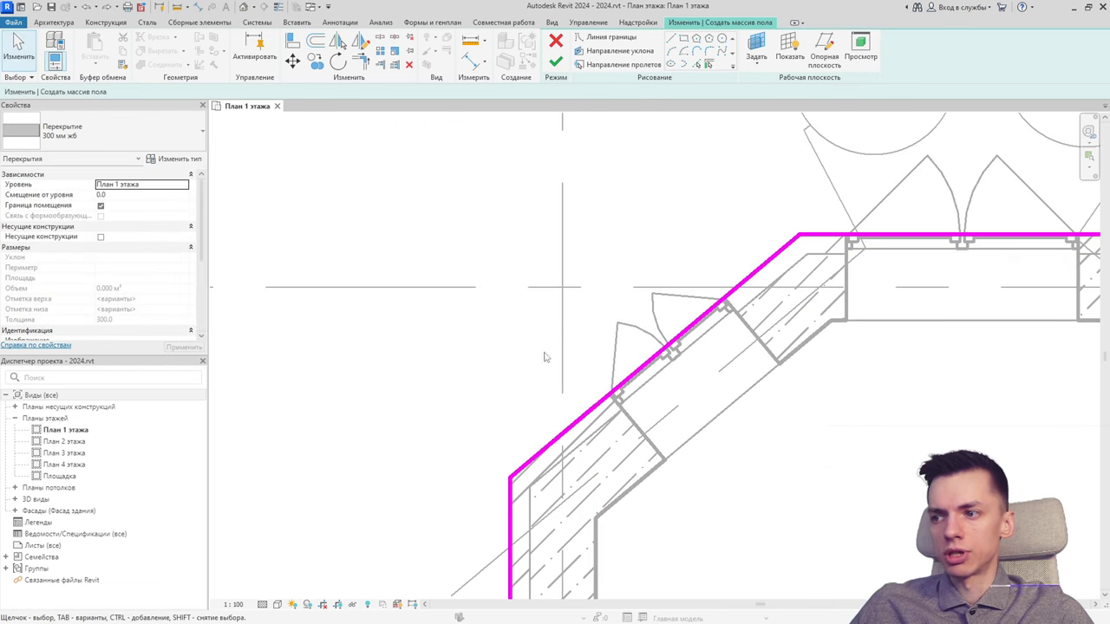
click(637, 374)
key(Delete)
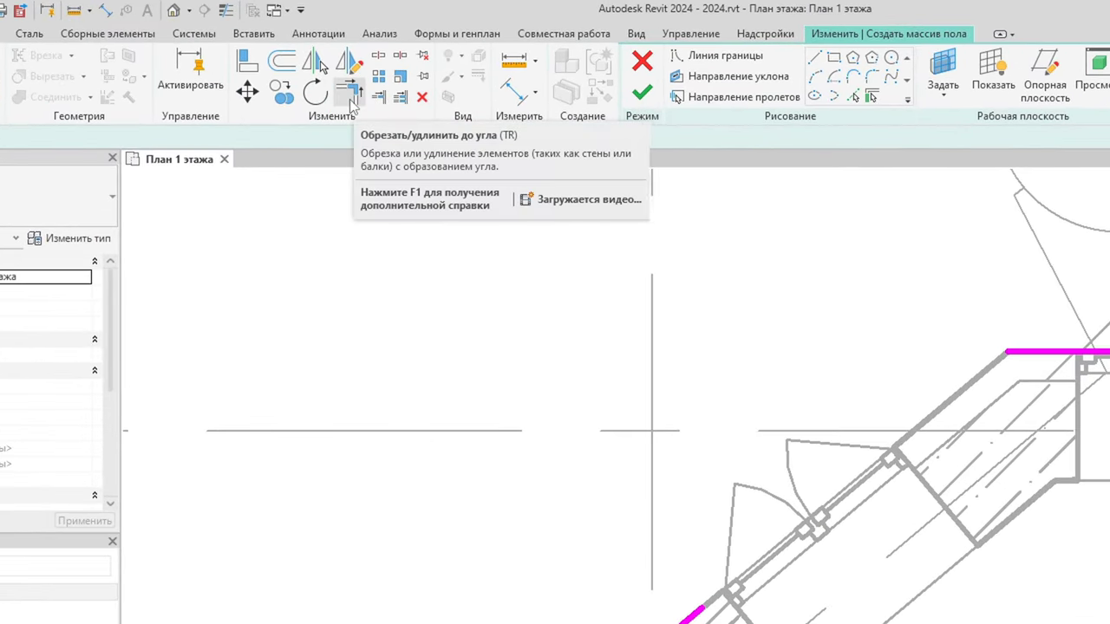
mouse_move(337, 41)
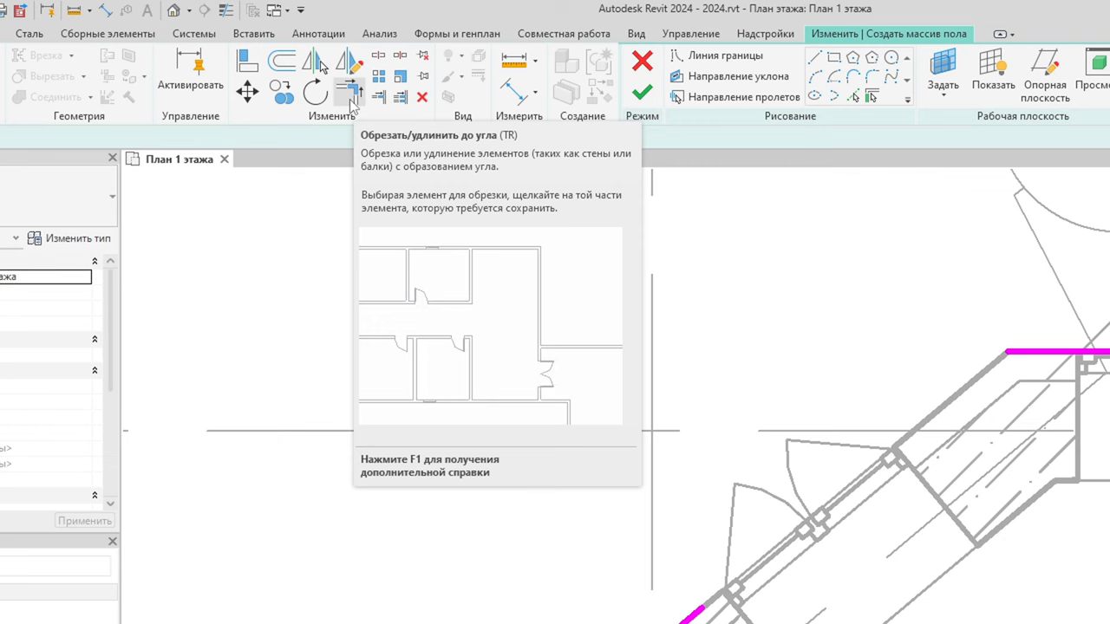
Extend the short diagonal line to the top horizontal line, then review the intersection error.
click(350, 94)
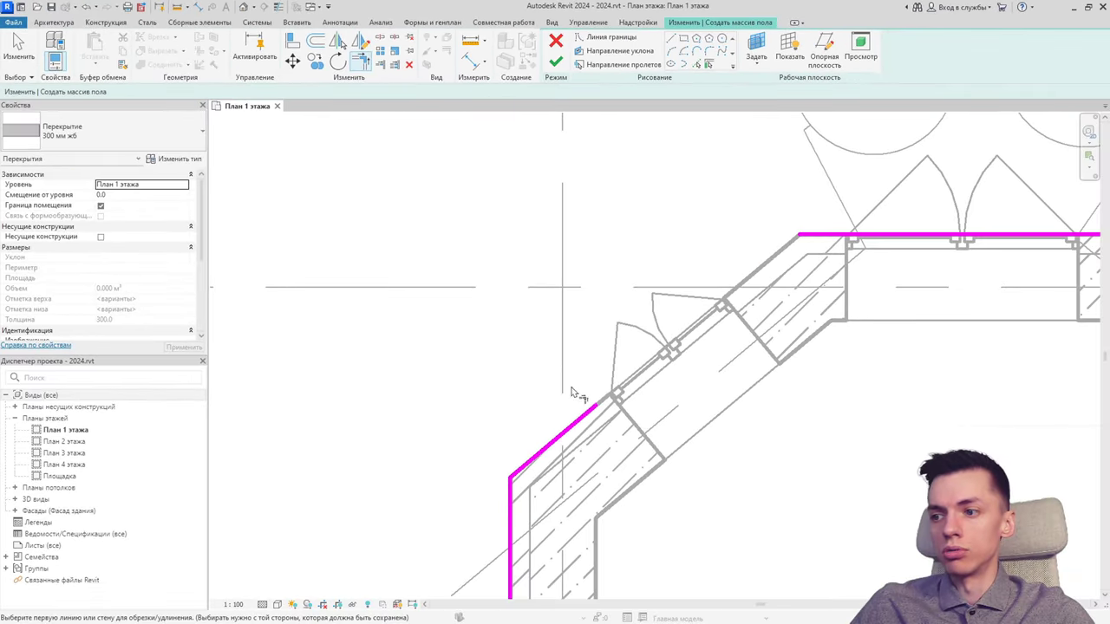
click(585, 425)
click(811, 236)
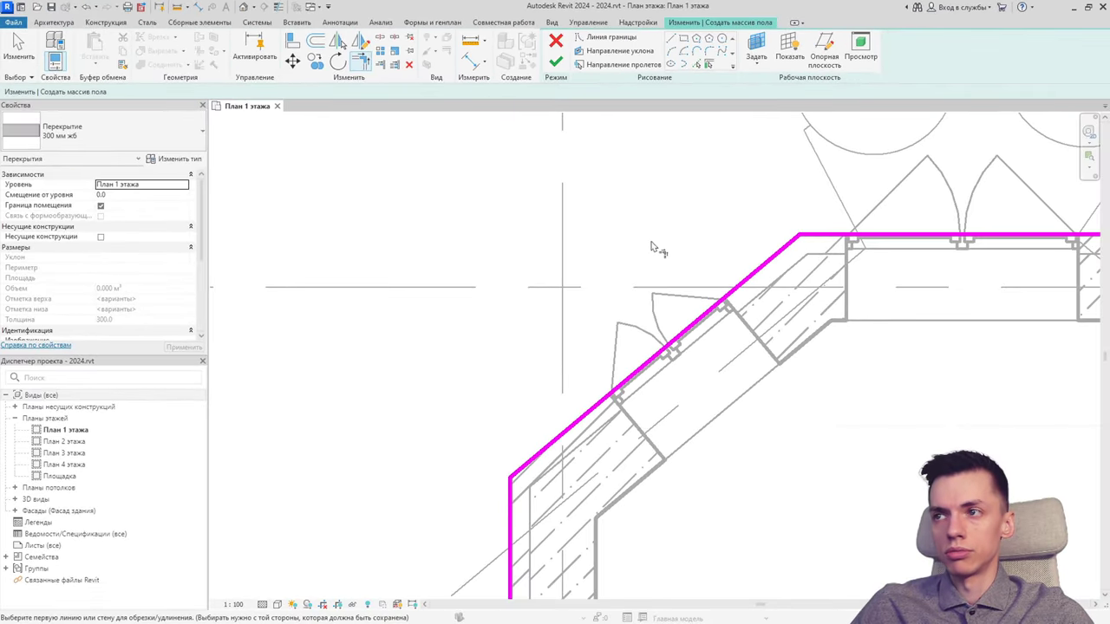
click(556, 62)
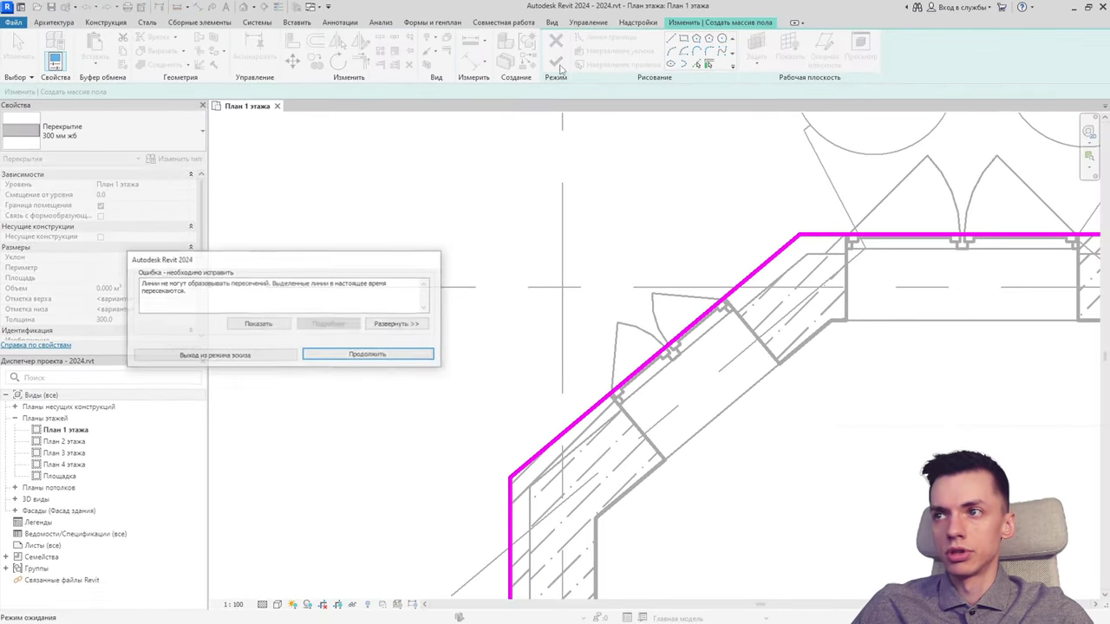
click(277, 325)
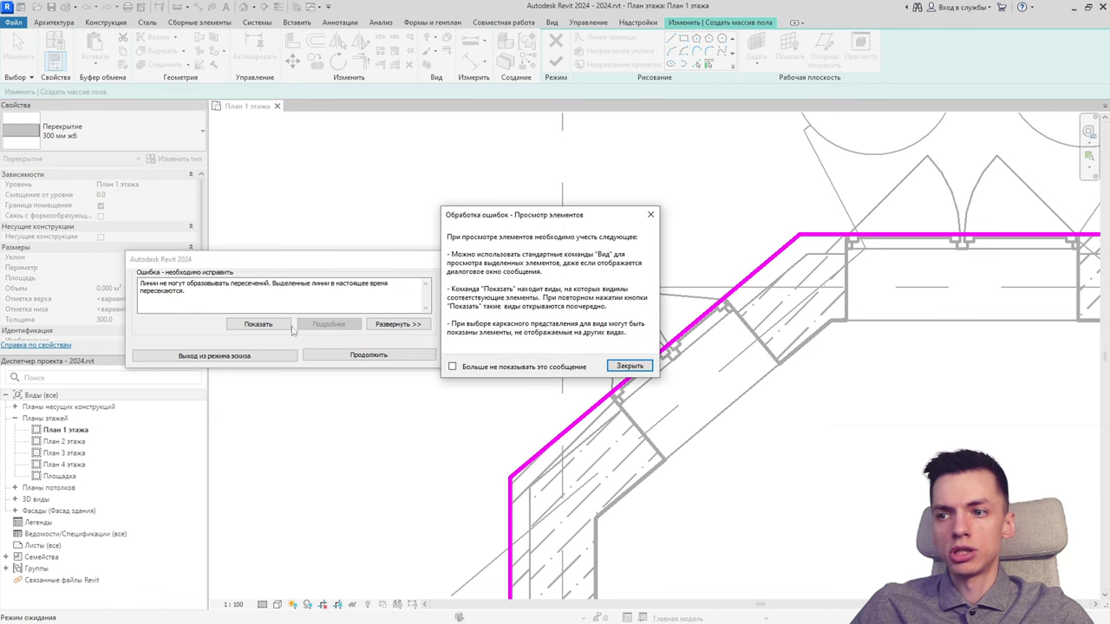
click(628, 365)
scroll(680, 295, up, 3)
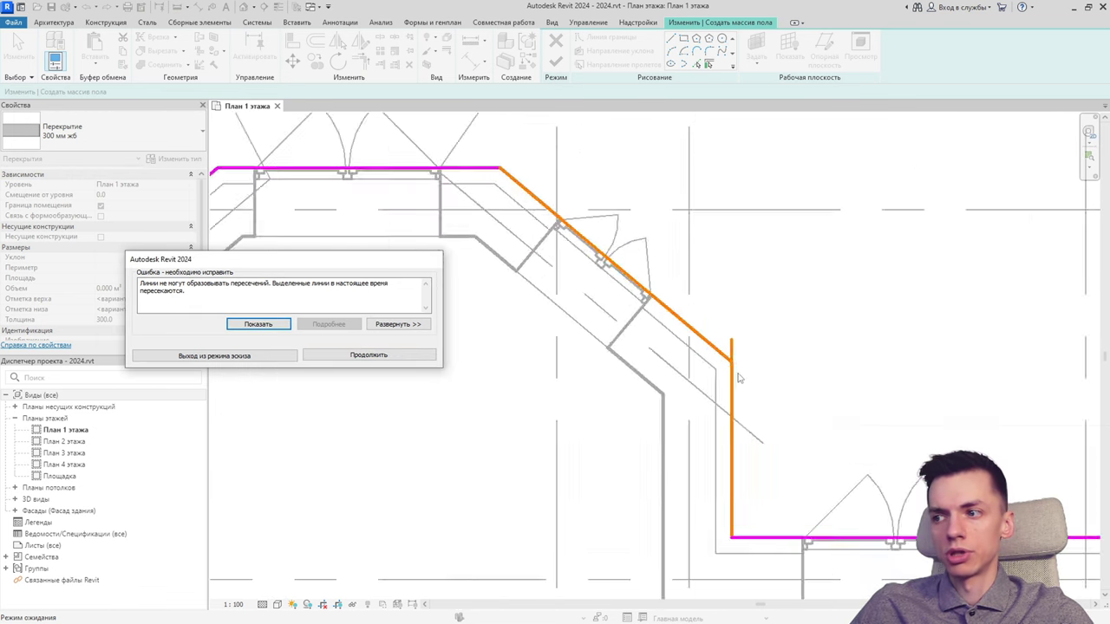
scroll(681, 294, up, 2)
click(368, 354)
Trim the diagonal and vertical lines to a corner and finish the 300 мм жб floor.
key(t)
key(r)
scroll(690, 345, down, 2)
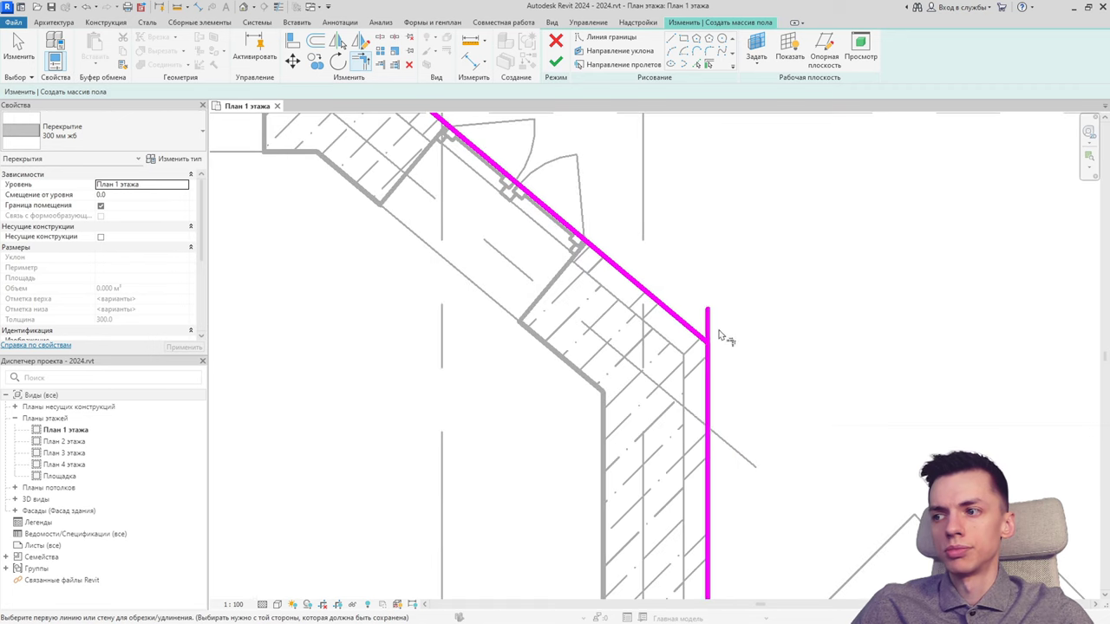
click(714, 373)
click(680, 337)
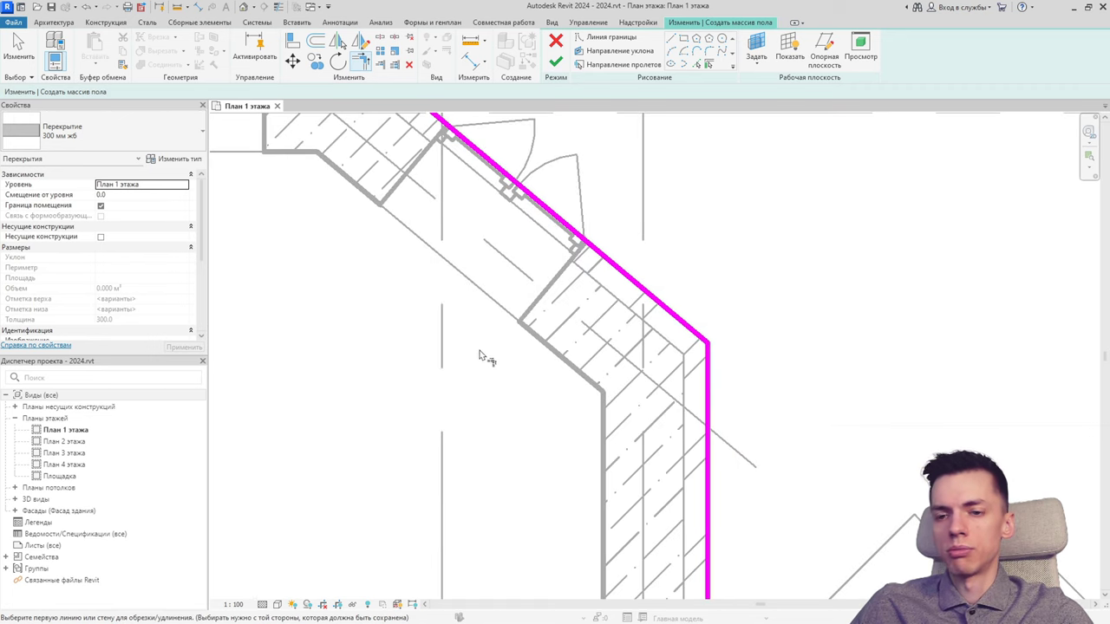
click(555, 62)
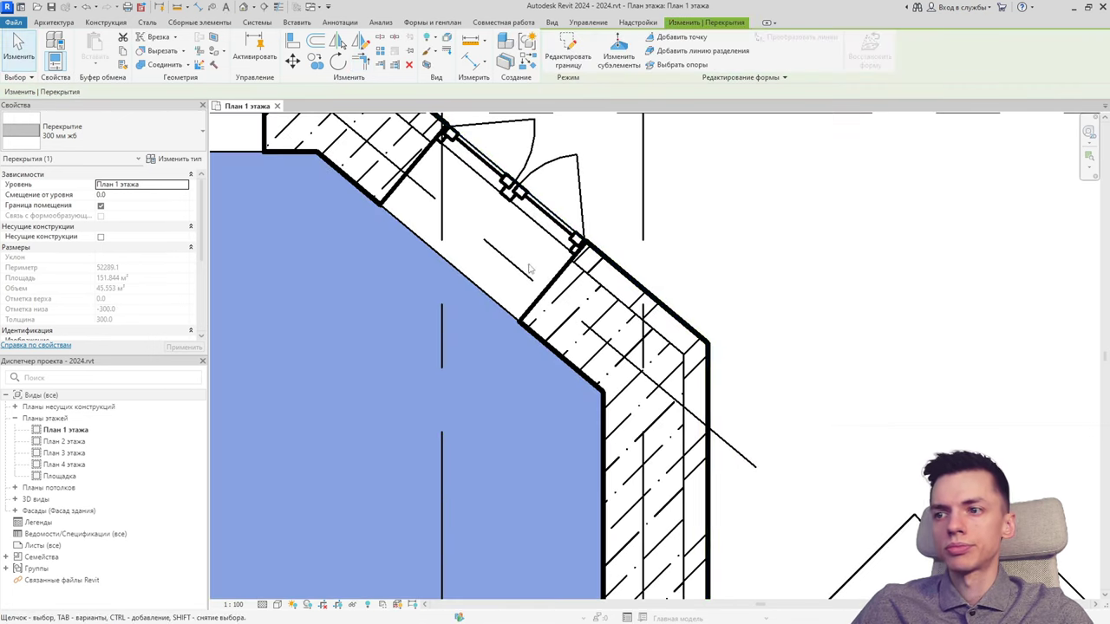
Open the Default 3D View showing the new 300 мм жб floor.
scroll(530, 269, down, 3)
scroll(529, 268, down, 3)
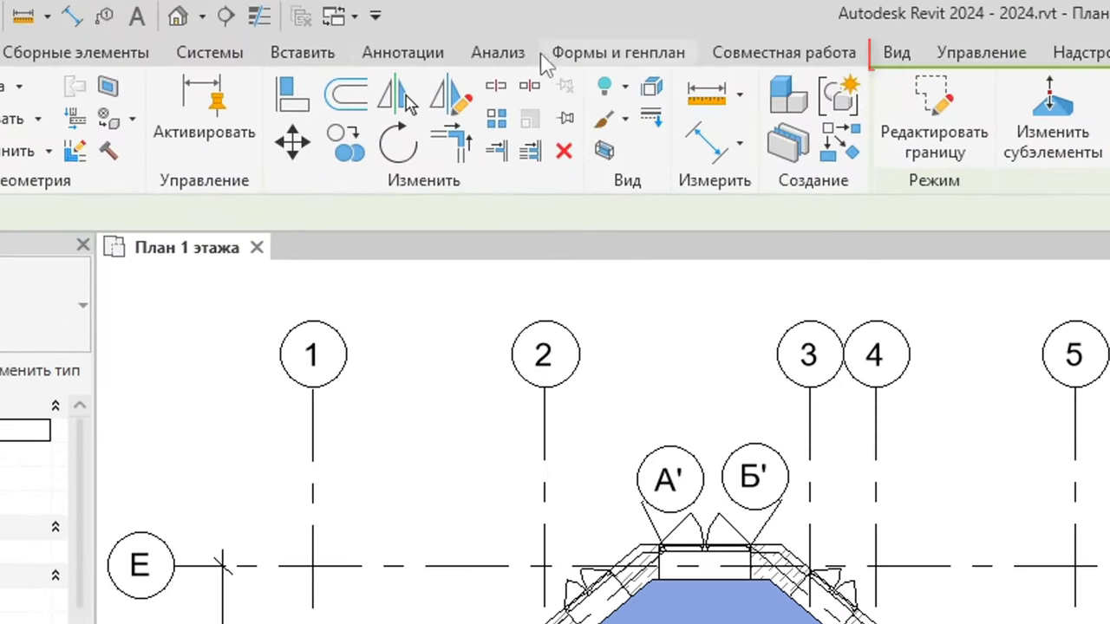
click(892, 56)
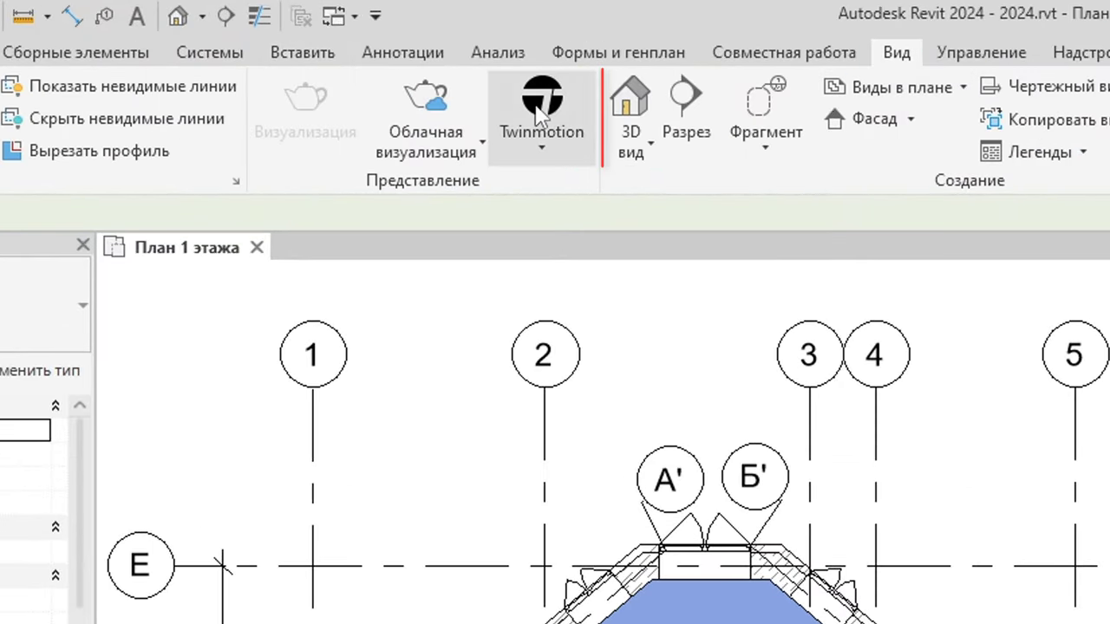
click(182, 24)
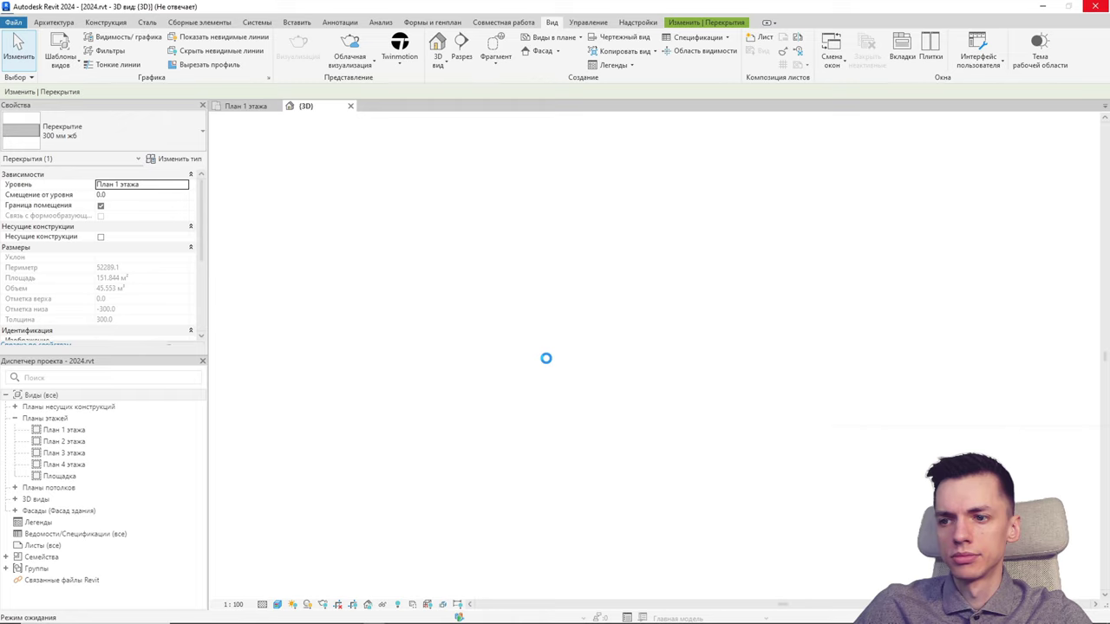
Select the 300 мм жб floor slab in 3D and open Edit Boundary.
scroll(607, 520, up, 2)
scroll(624, 520, up, 5)
scroll(616, 526, up, 1)
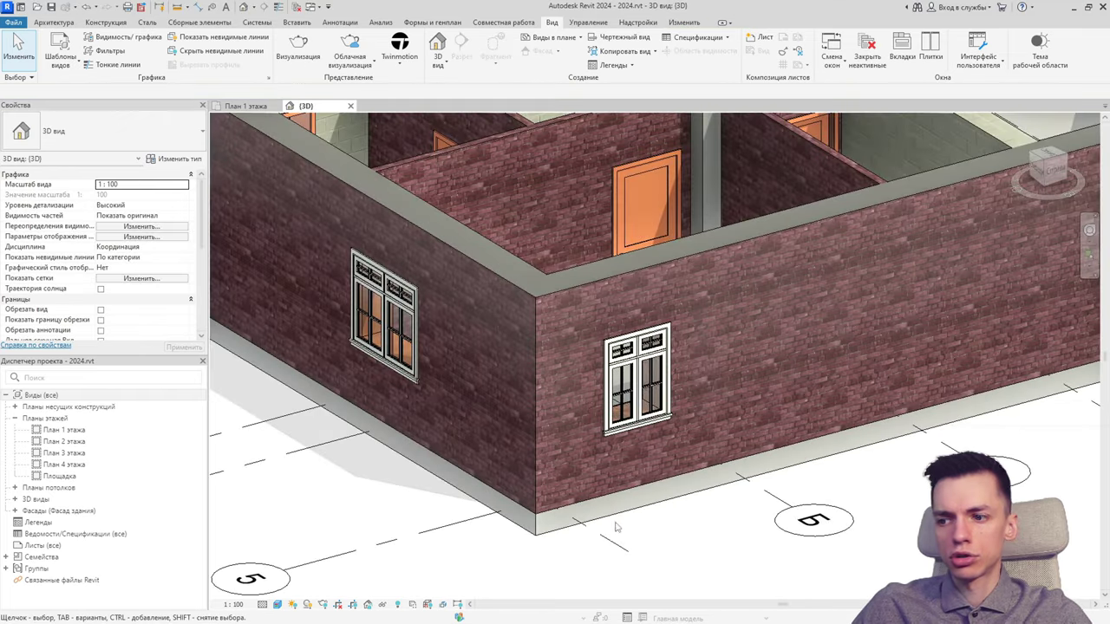
shift+middle_drag(614, 533, 574, 276)
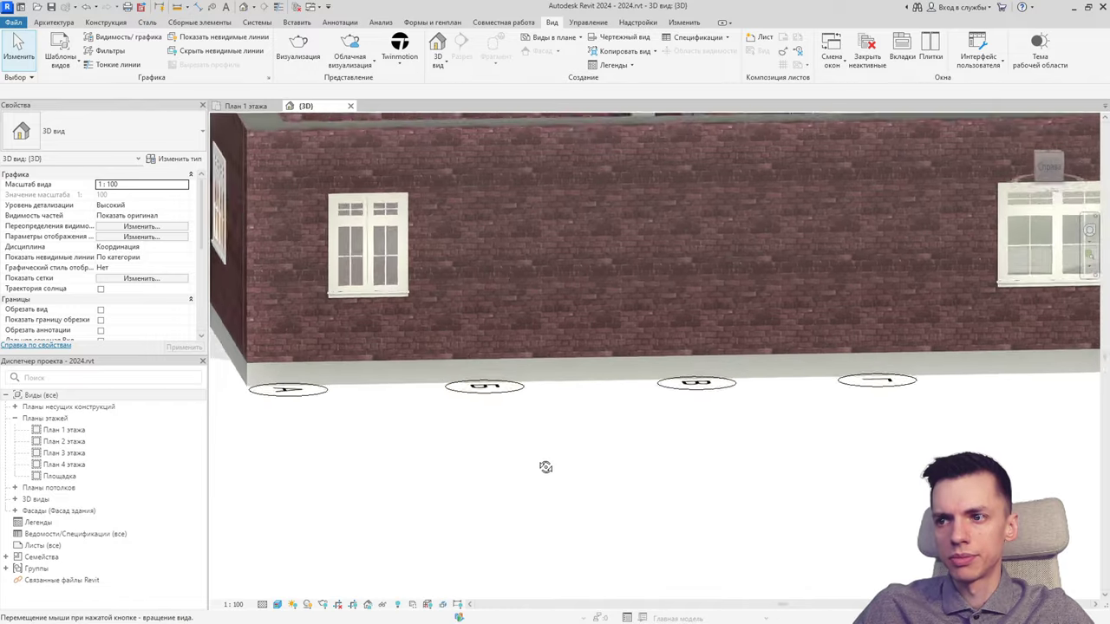
shift+middle_drag(574, 276, 537, 480)
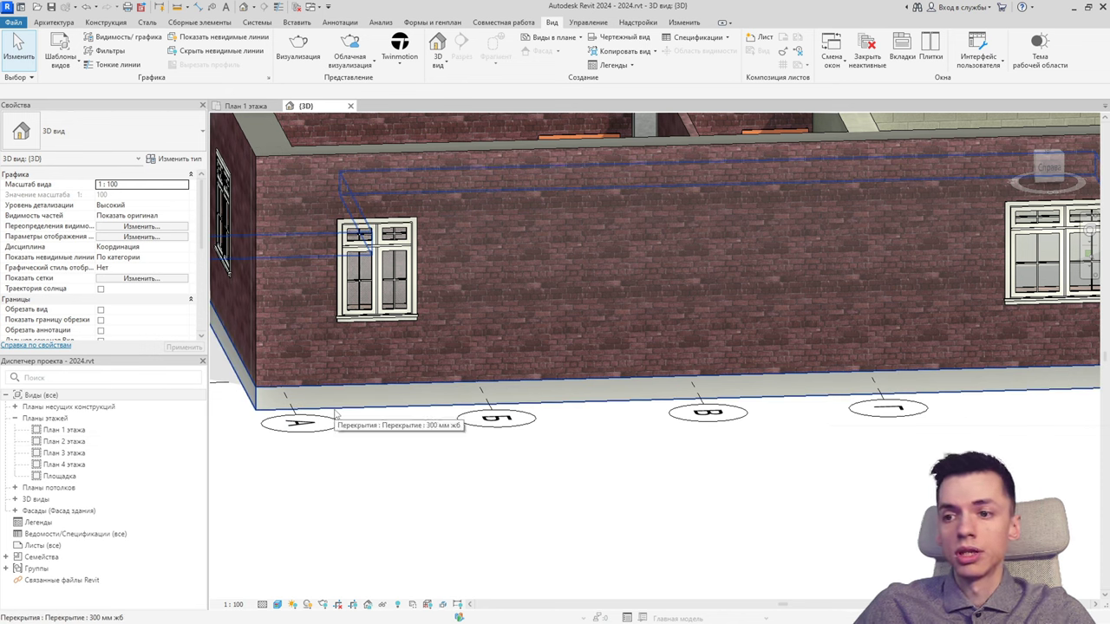
click(335, 414)
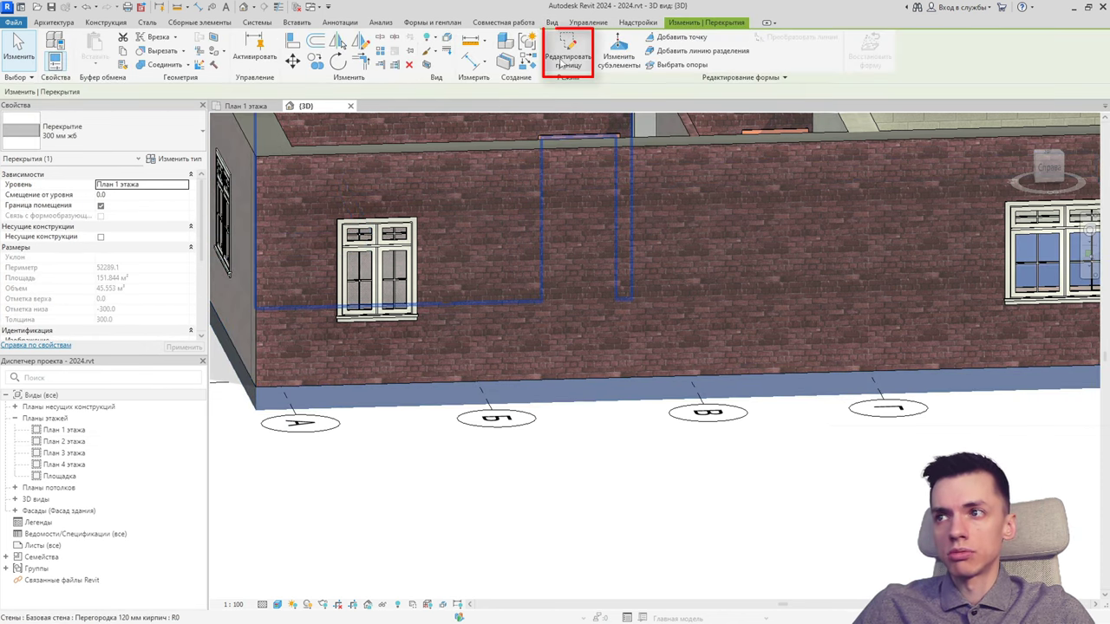
click(564, 58)
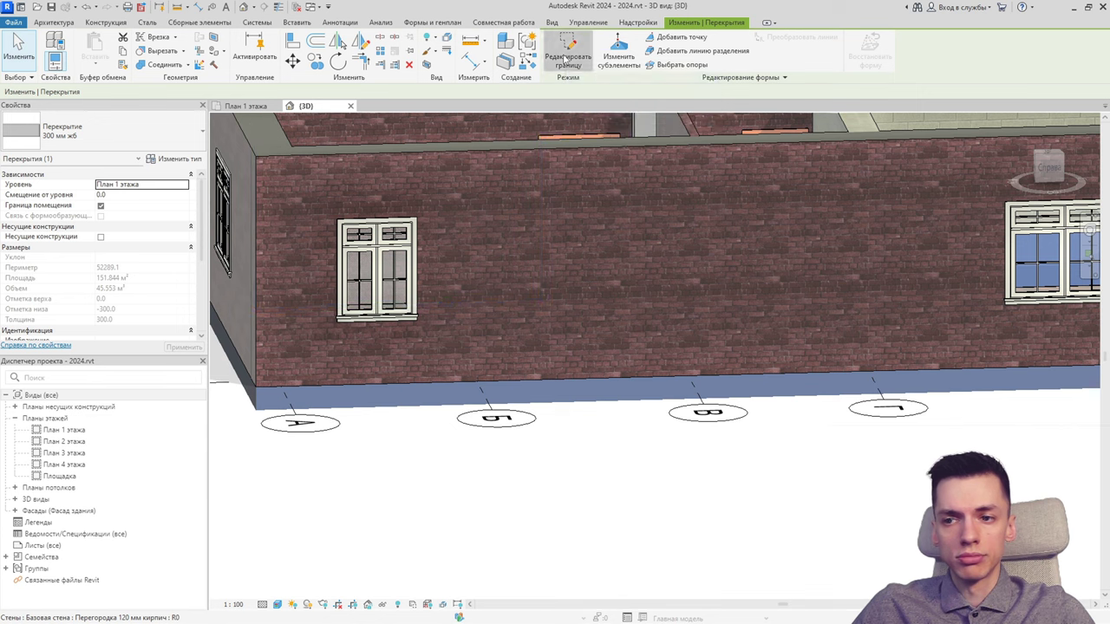
shift+middle_drag(438, 401, 462, 386)
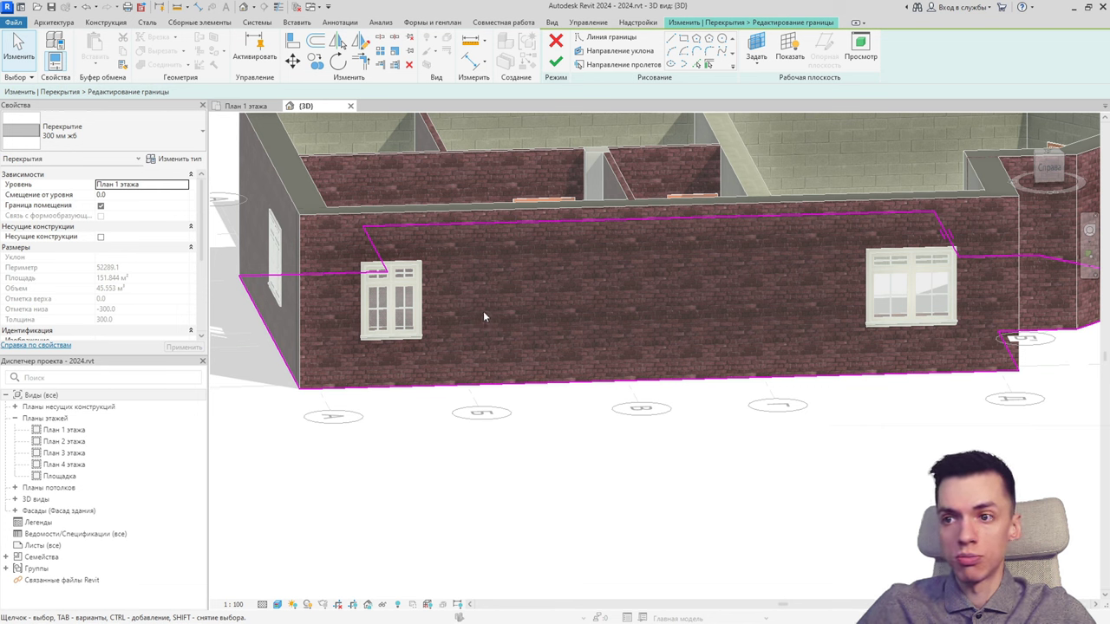
Return to План 1 этажа and finish the floor boundary edit.
double_click(64, 430)
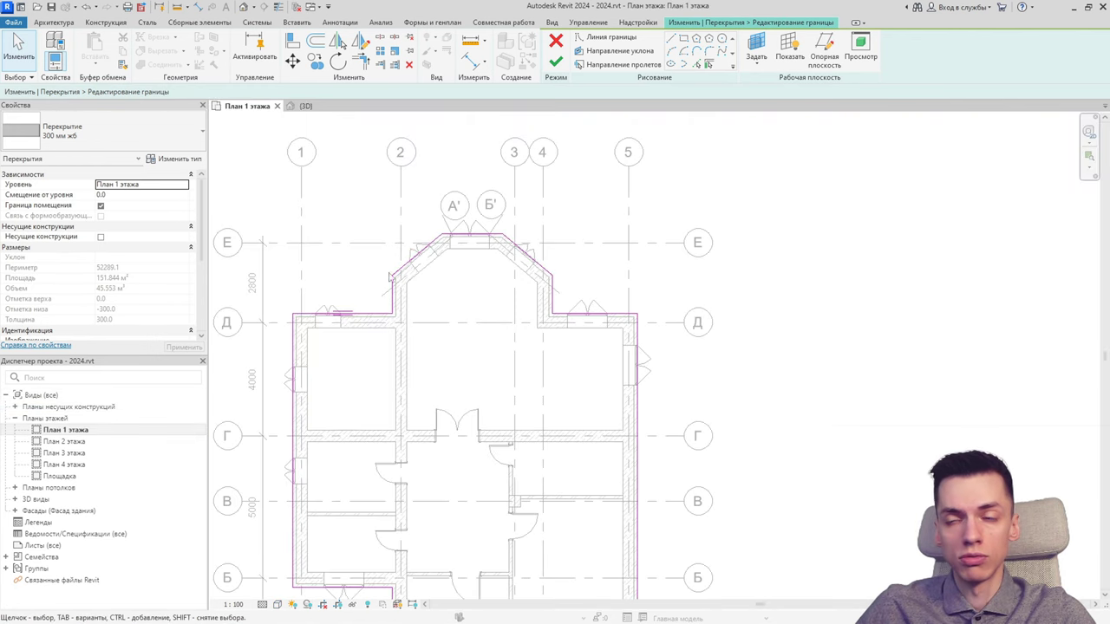
click(555, 62)
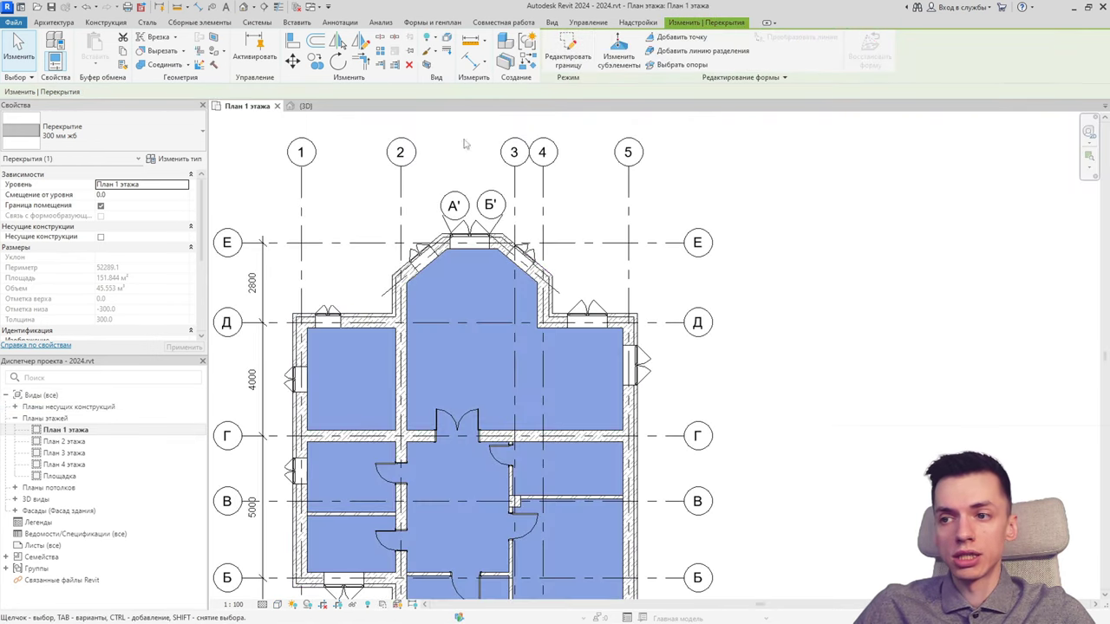
click(360, 182)
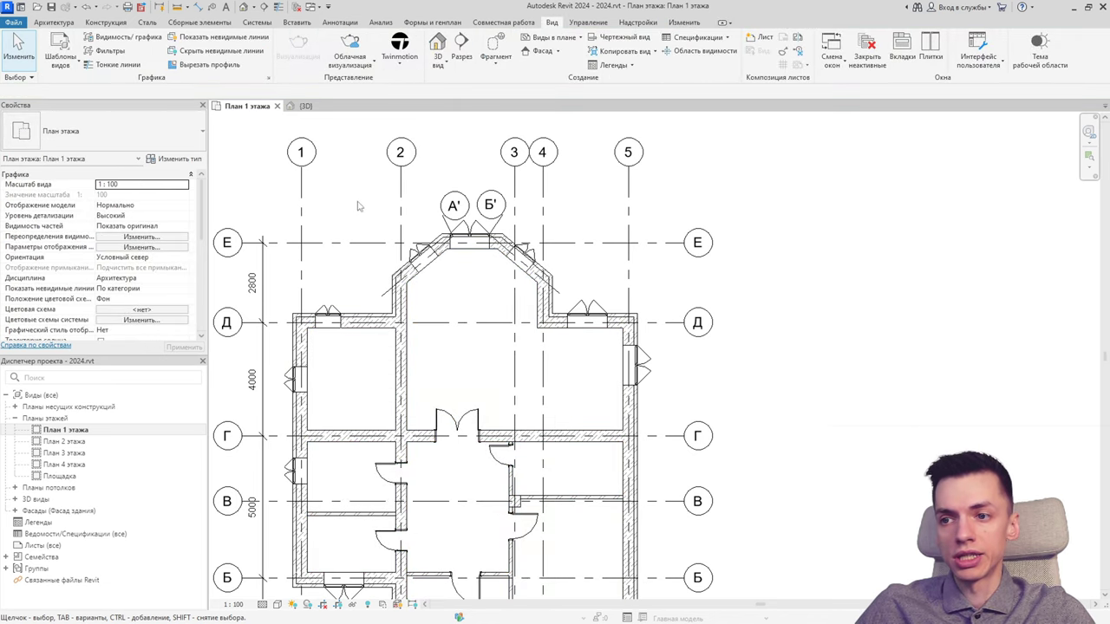
Tab-select the exterior wall chain, then the floor slab, to inspect them.
scroll(358, 205, up, 1)
scroll(357, 284, up, 1)
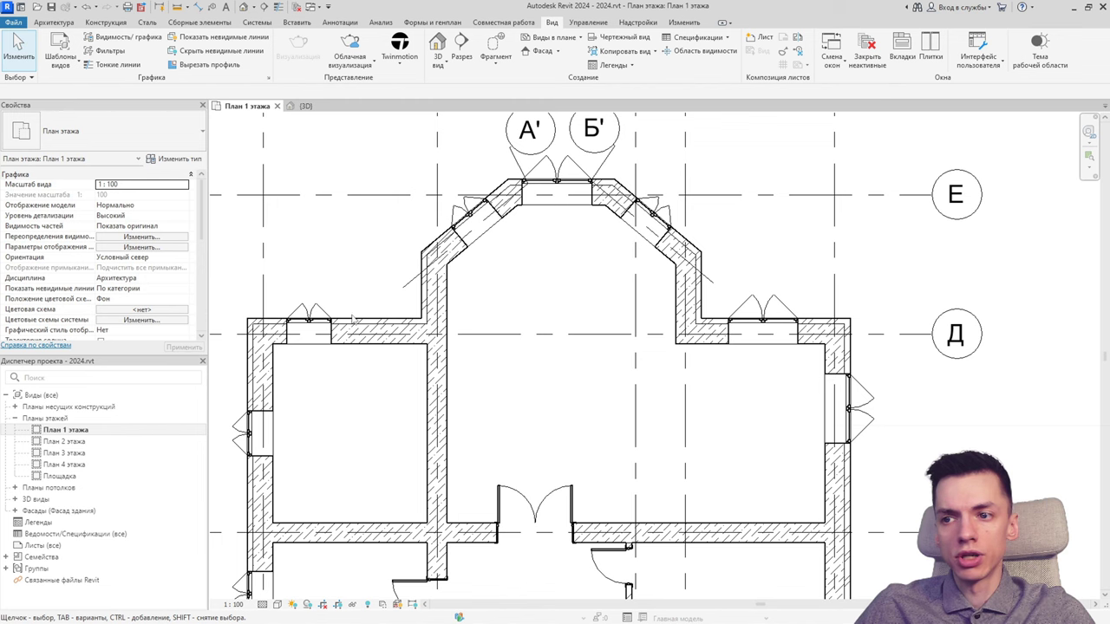
key(Tab)
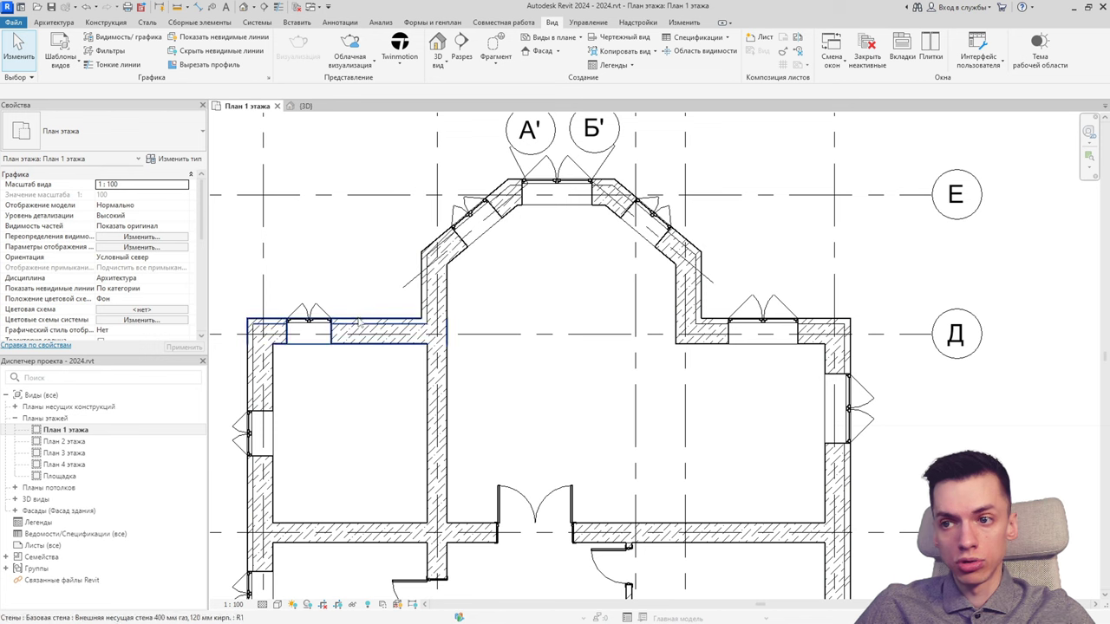
key(Tab)
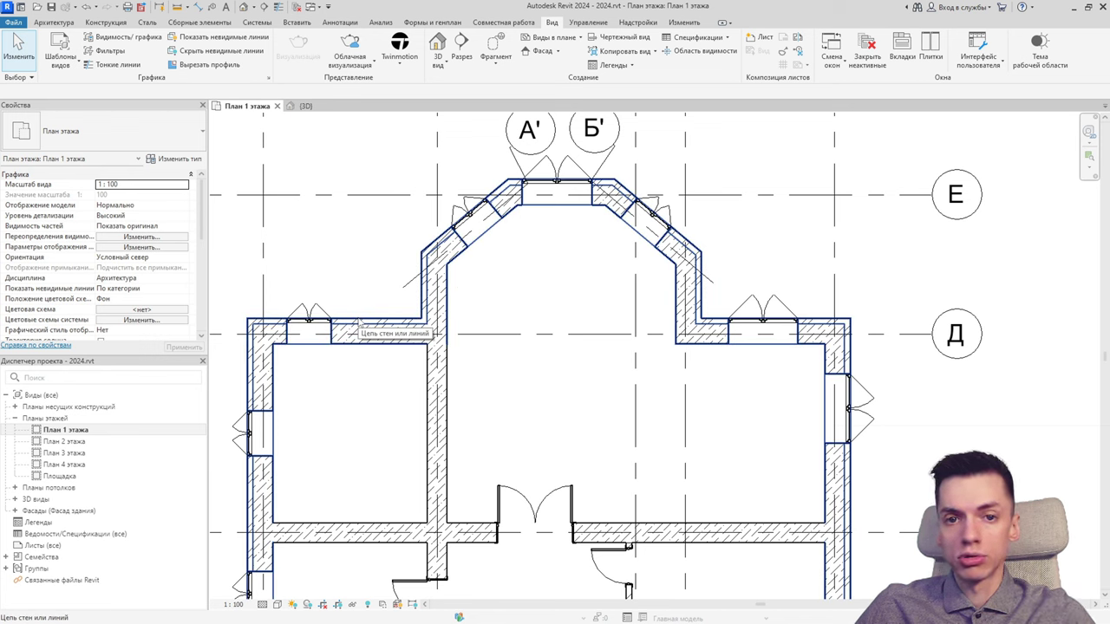
click(358, 322)
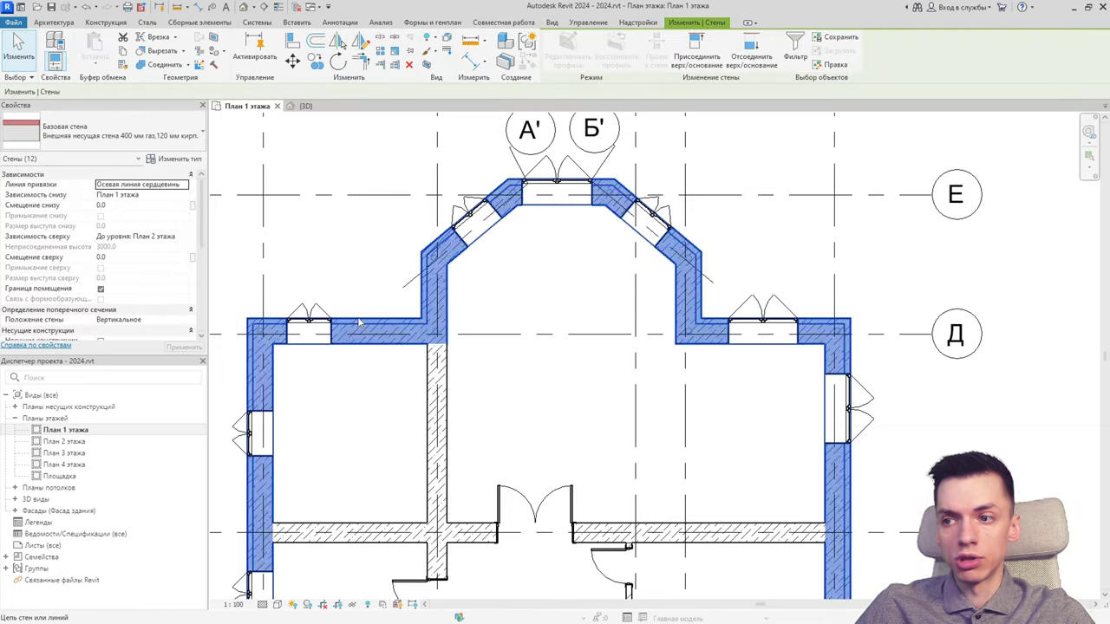
scroll(358, 323, down, 3)
middle_drag(359, 322, 352, 258)
scroll(351, 257, up, 2)
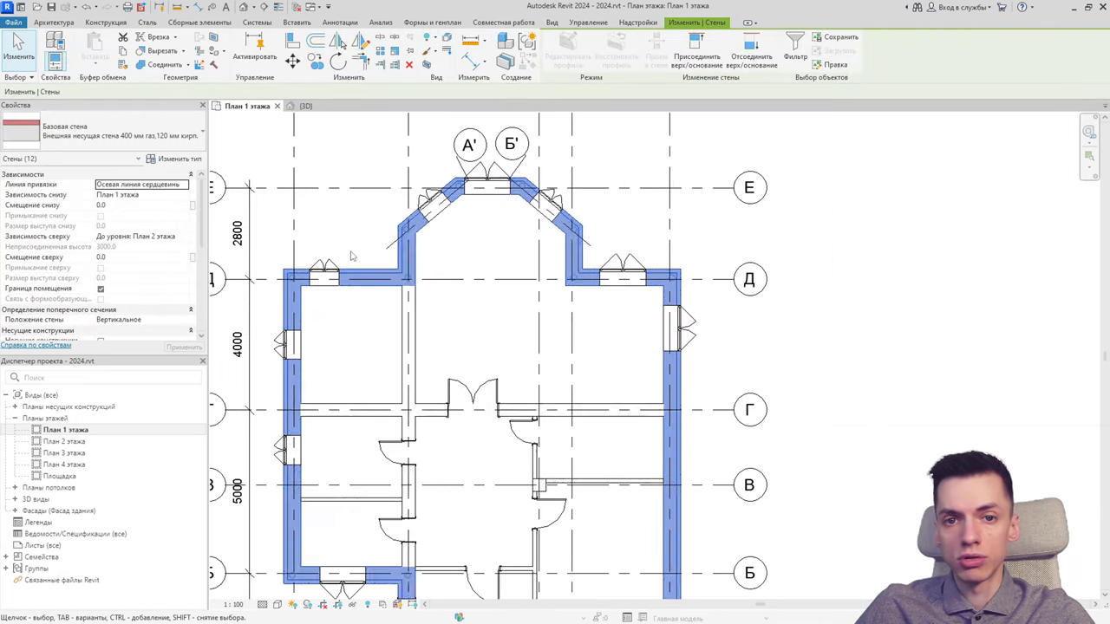
key(Escape)
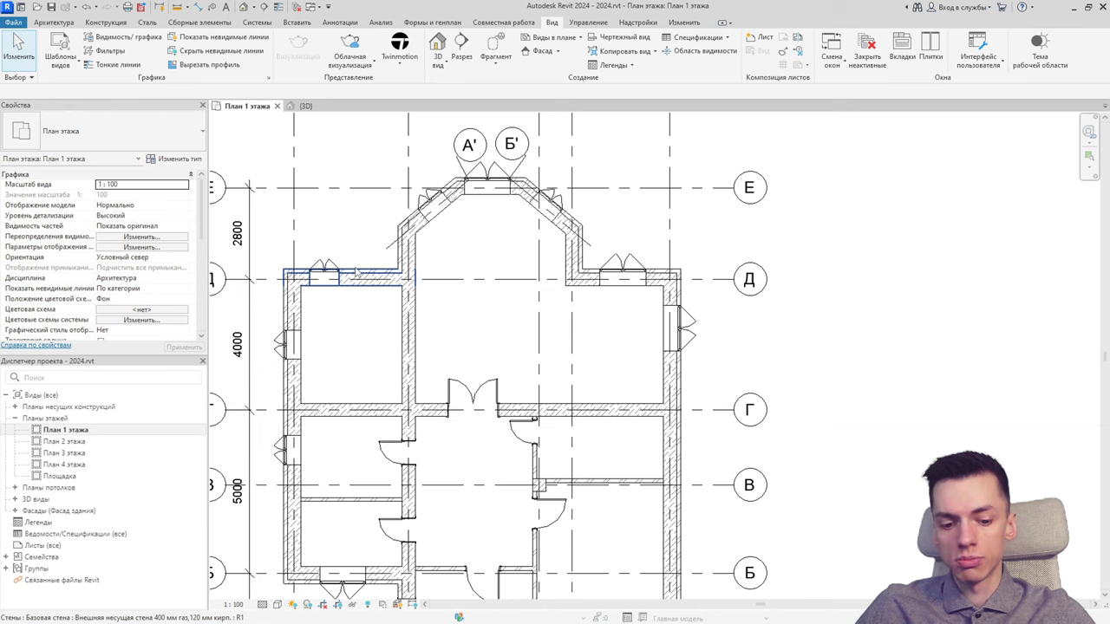
key(Tab)
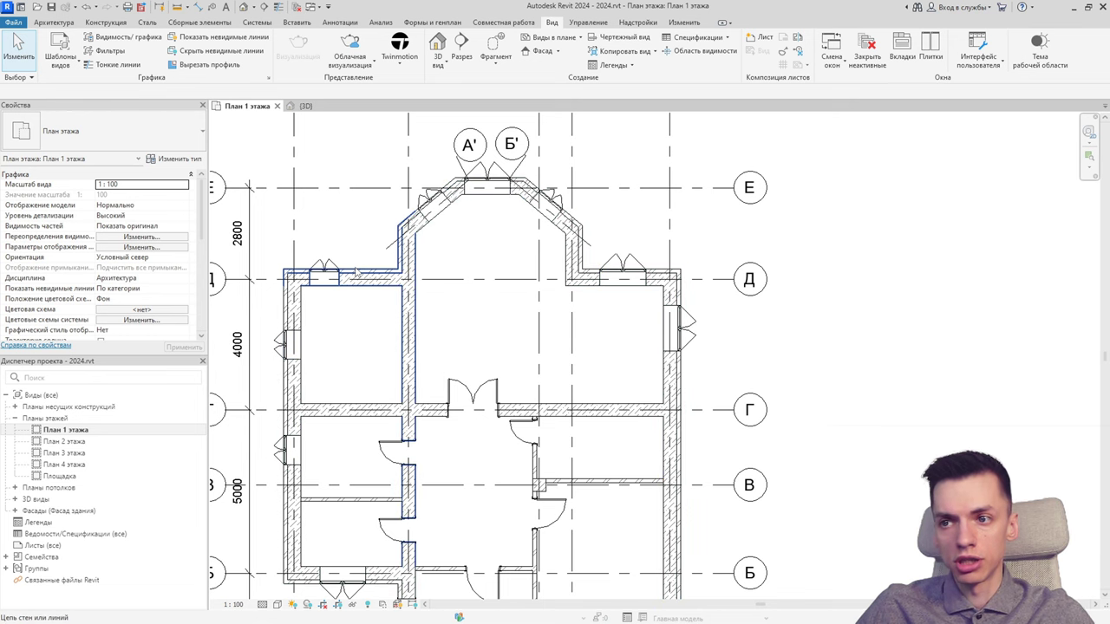
key(Tab)
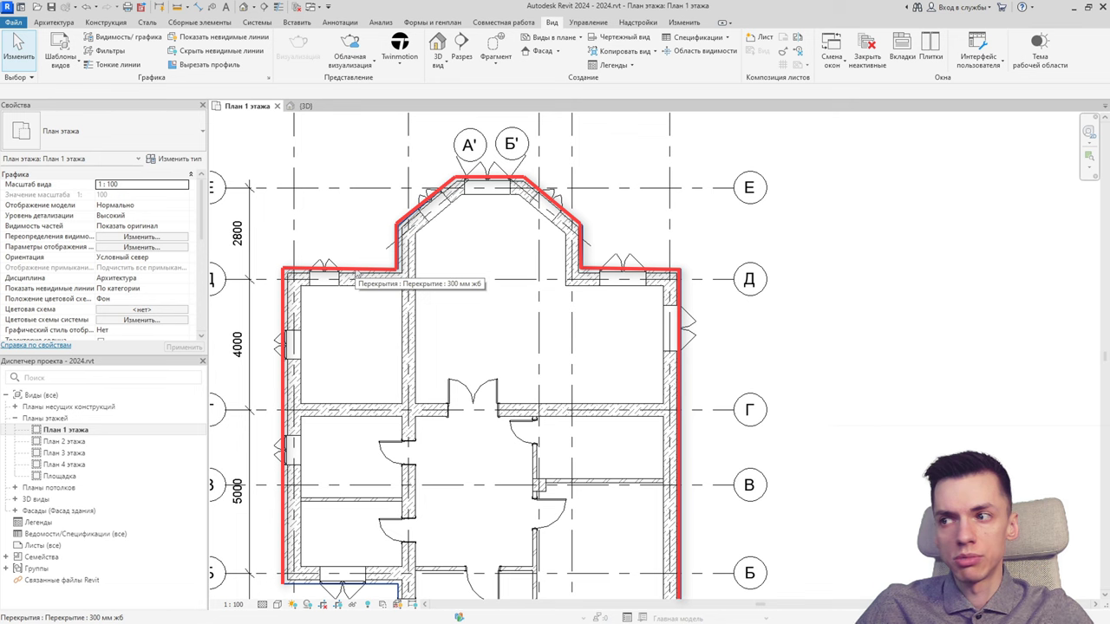
click(351, 276)
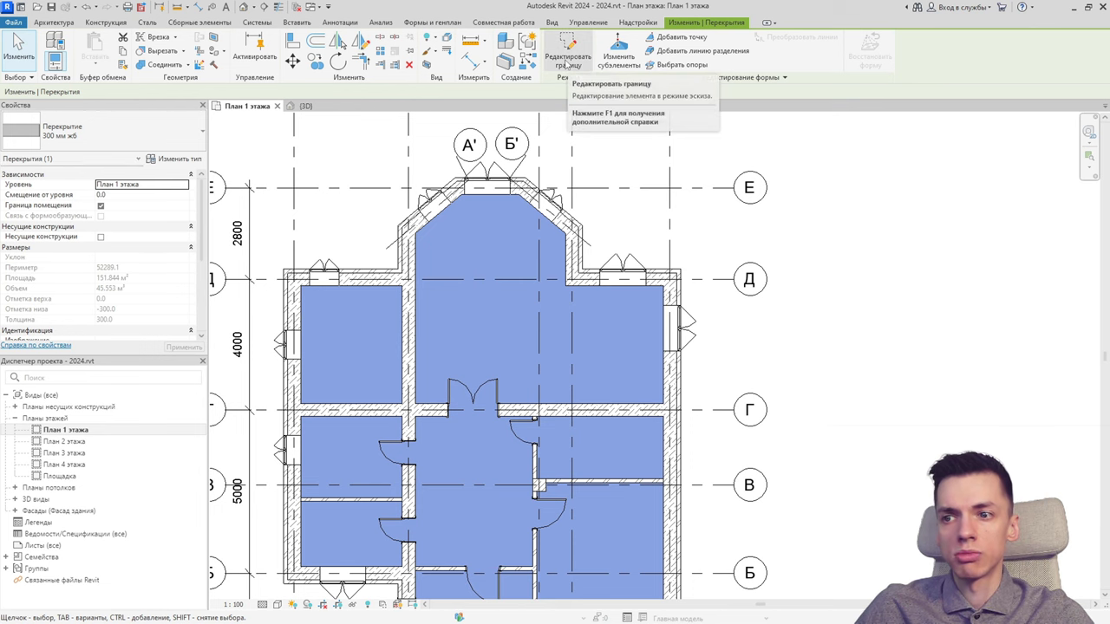
Open the floor boundary for editing and try moving the bottom-left corner, then cancel.
double_click(356, 265)
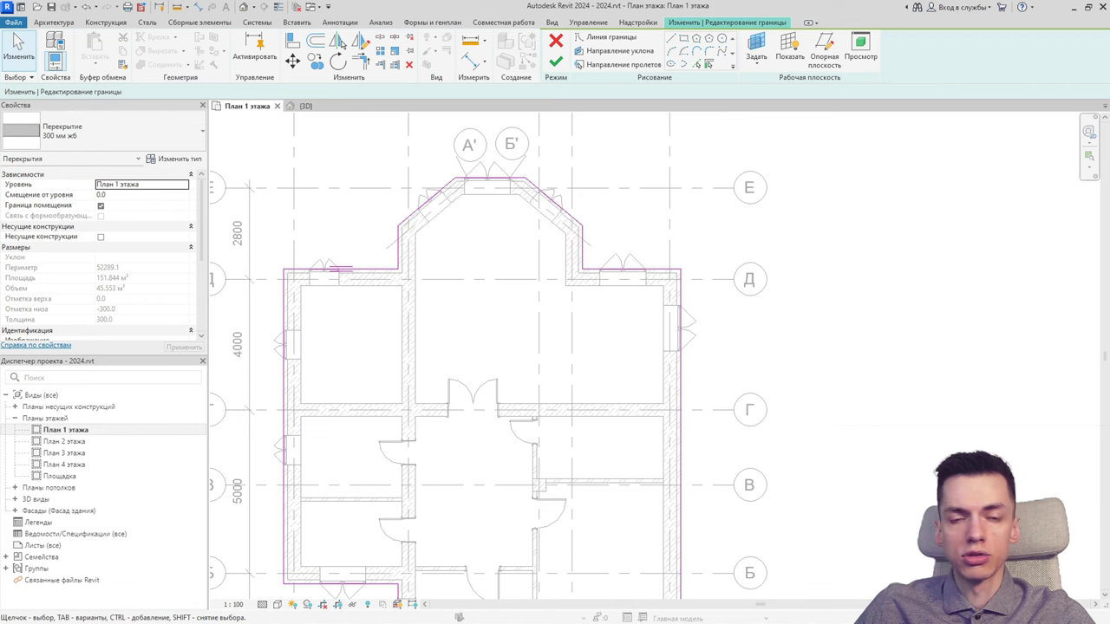
mouse_move(300, 284)
middle_down()
mouse_move(419, 294)
mouse_move(399, 263)
mouse_move(488, 304)
mouse_move(481, 258)
middle_up()
drag(469, 466, 241, 463)
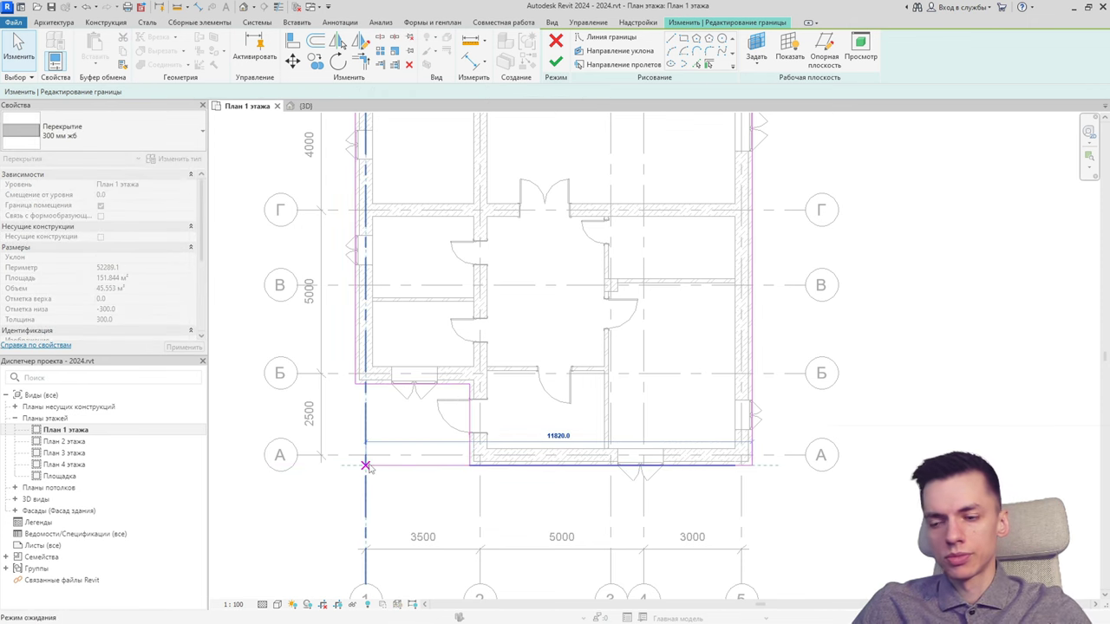
key(Escape)
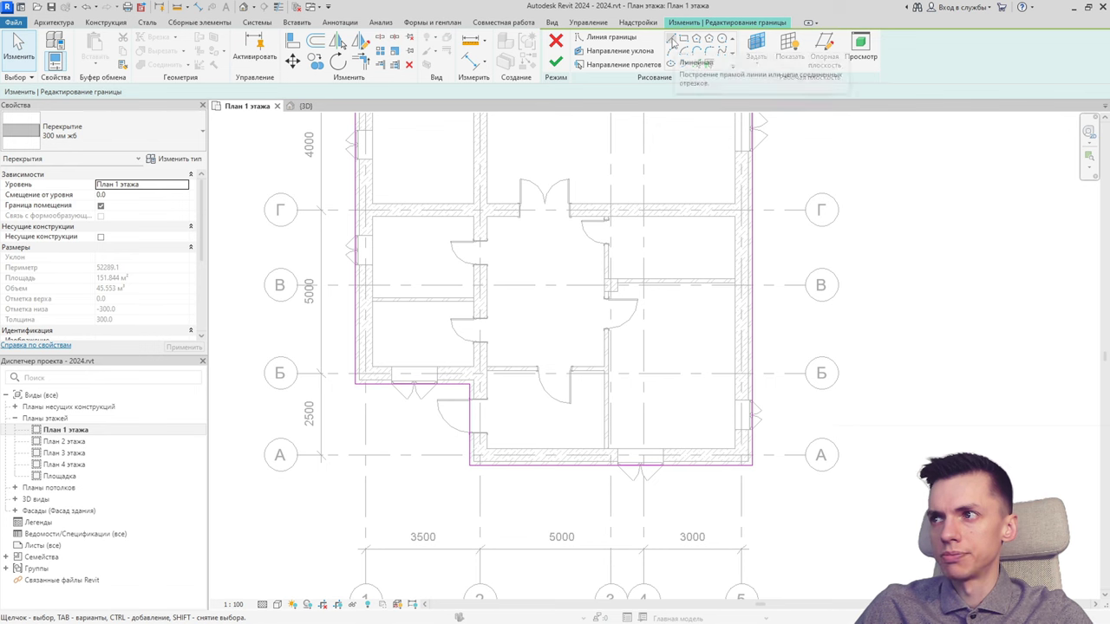
Draw an 8000 boundary line leftward from the bottom-left corner along axis А.
click(673, 39)
click(466, 464)
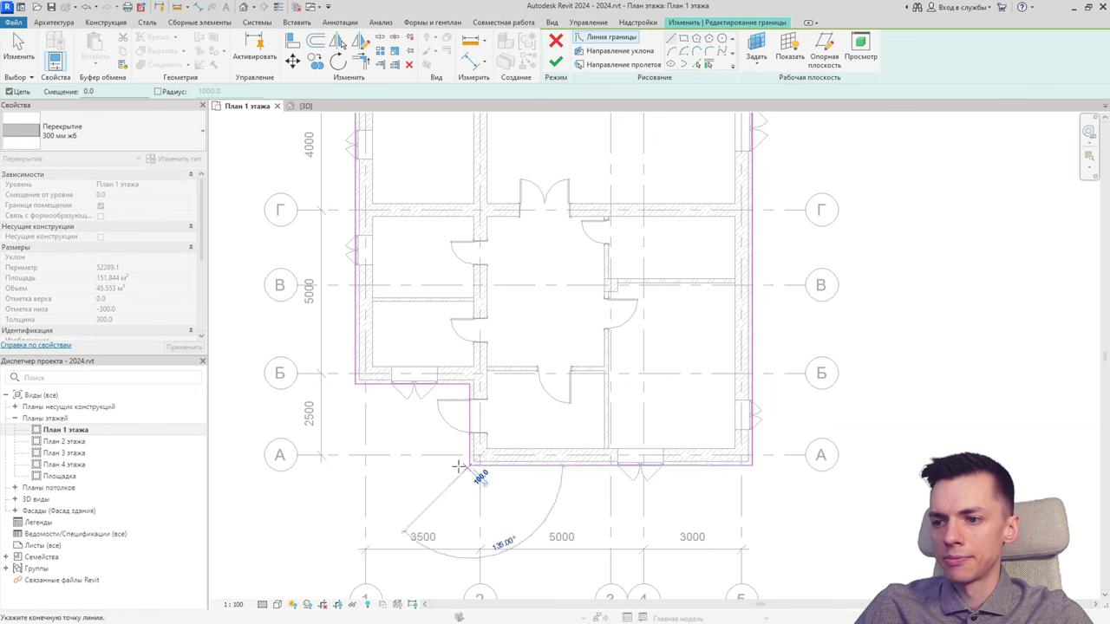
middle_drag(295, 472, 459, 462)
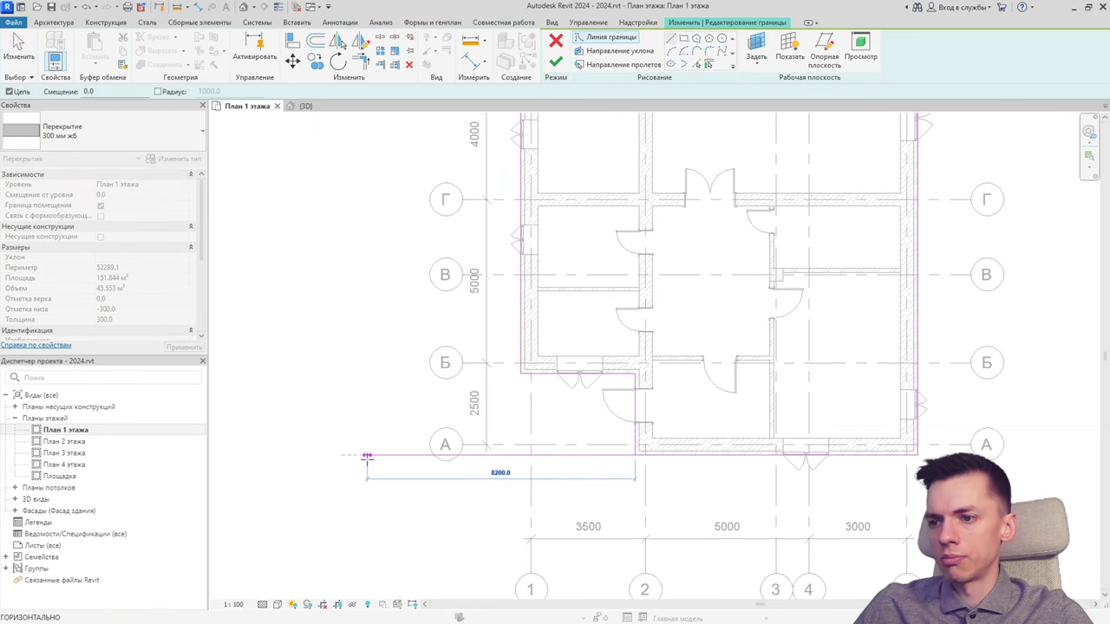
text(8000)
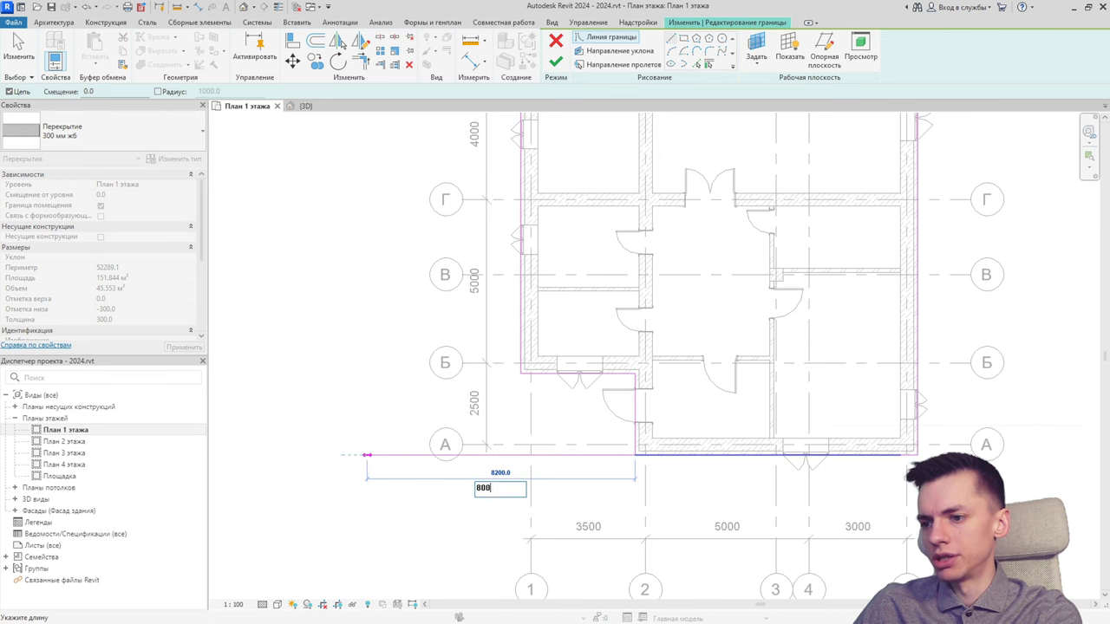
key(Return)
scroll(416, 295, down, 2)
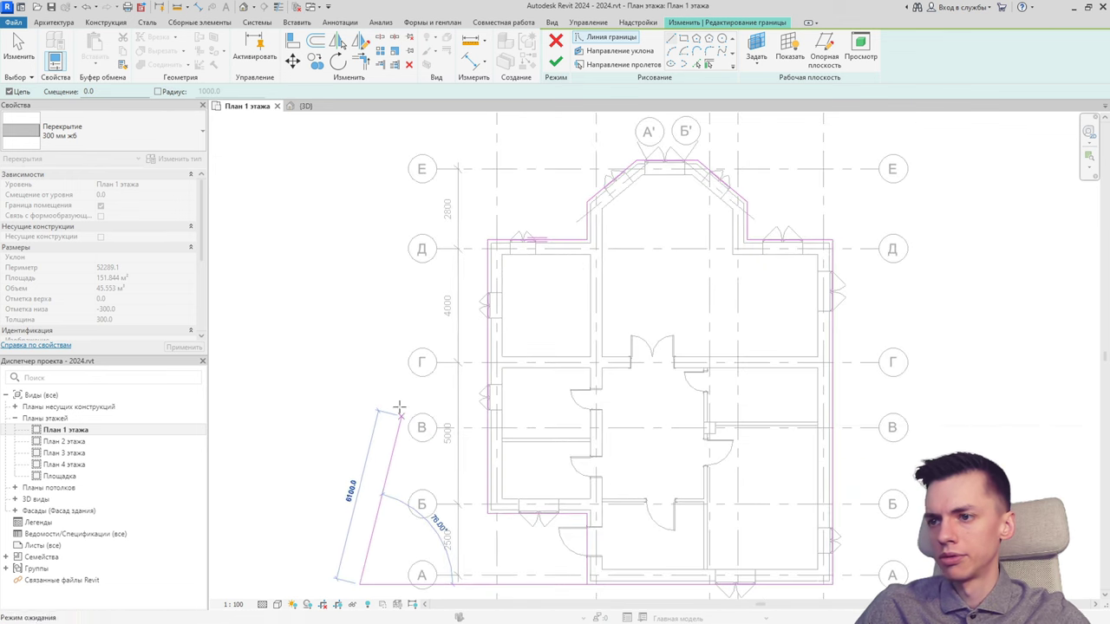
scroll(381, 260, down, 1)
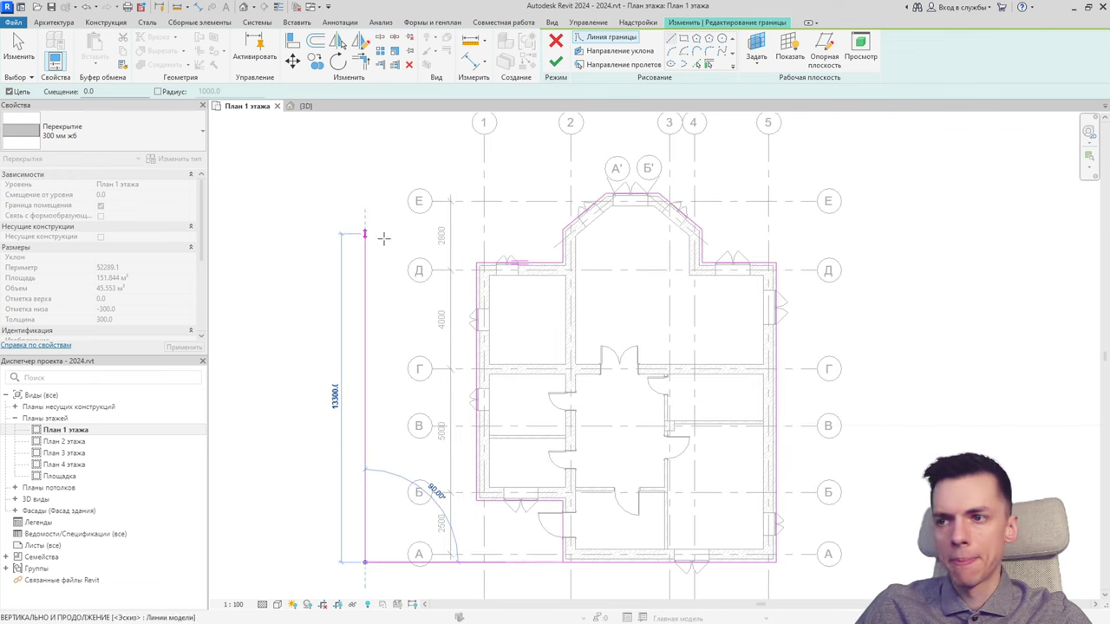
key(Escape)
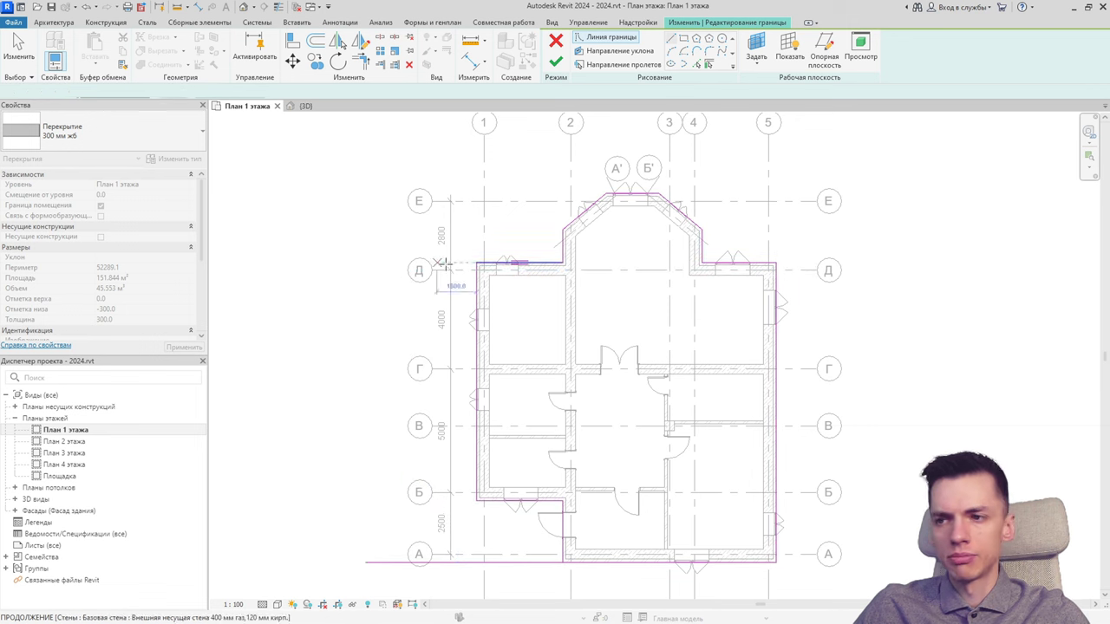
Draw a 4500 segment along axis Д from the top-left corner, then a vertical edge down.
click(476, 262)
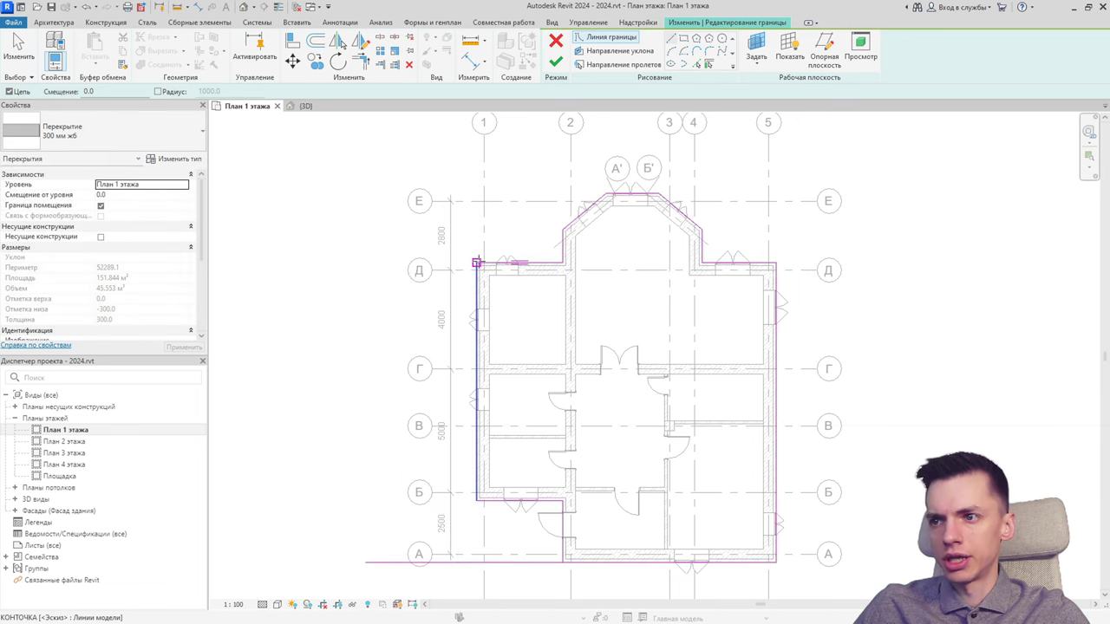
click(364, 262)
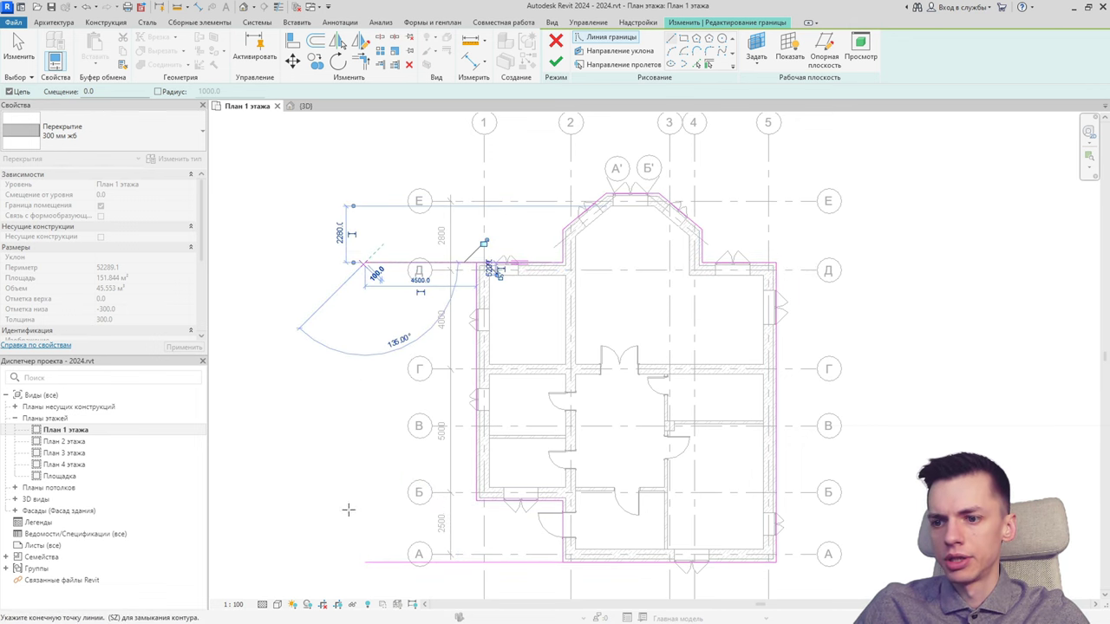
click(364, 562)
key(Escape)
key(Escape)
middle_drag(376, 384, 365, 322)
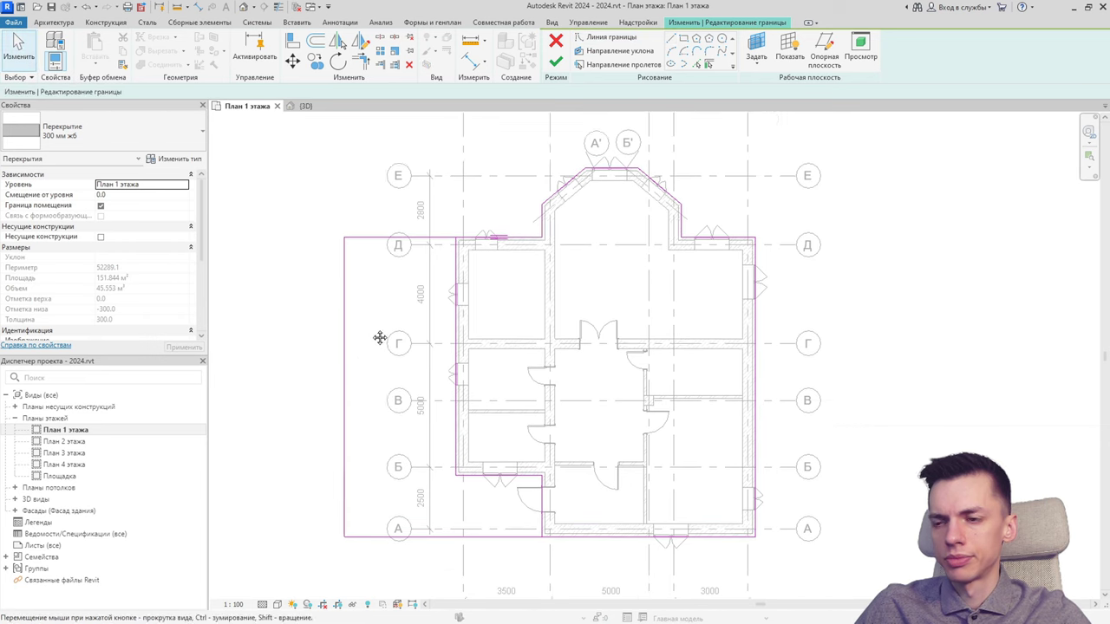
Delete the overlapping interior boundary line and the short stray segment flagged on Finish.
click(555, 63)
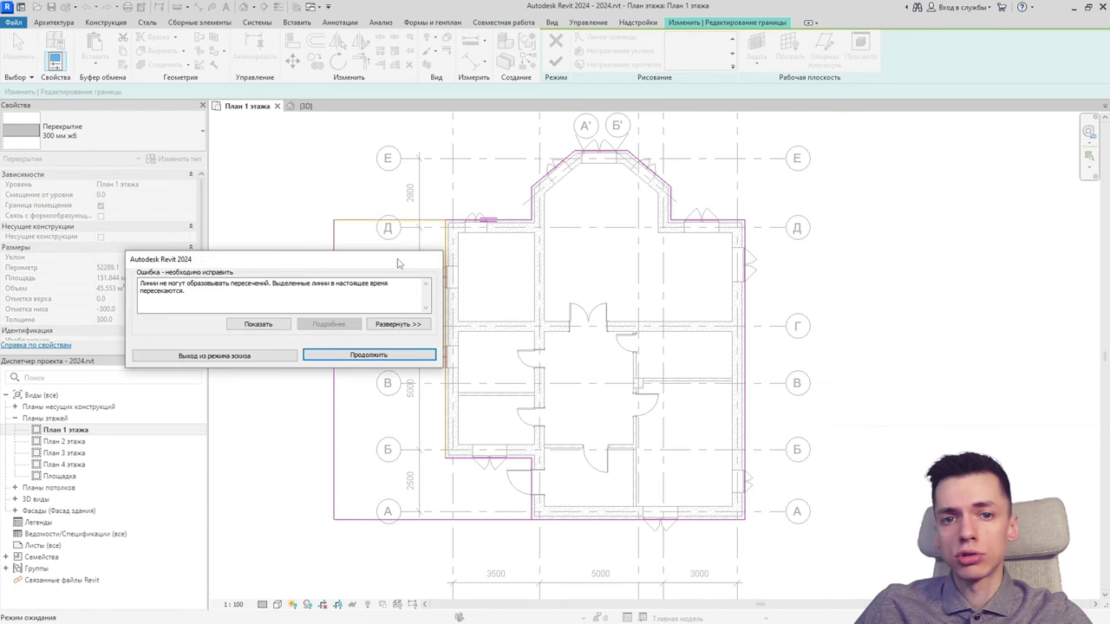
click(369, 354)
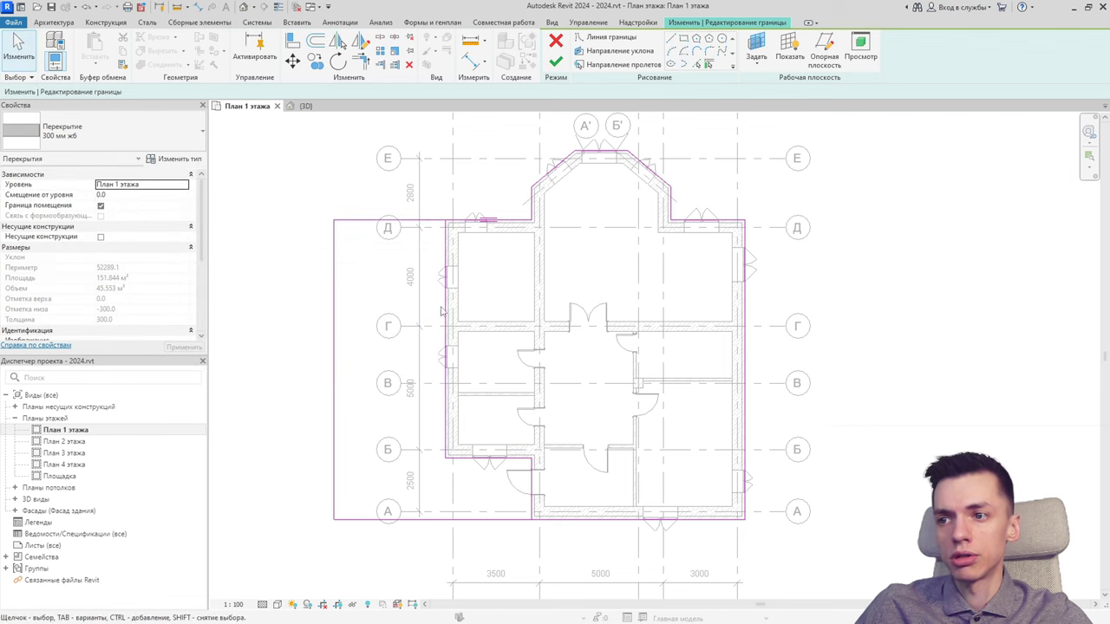
click(443, 291)
key(Delete)
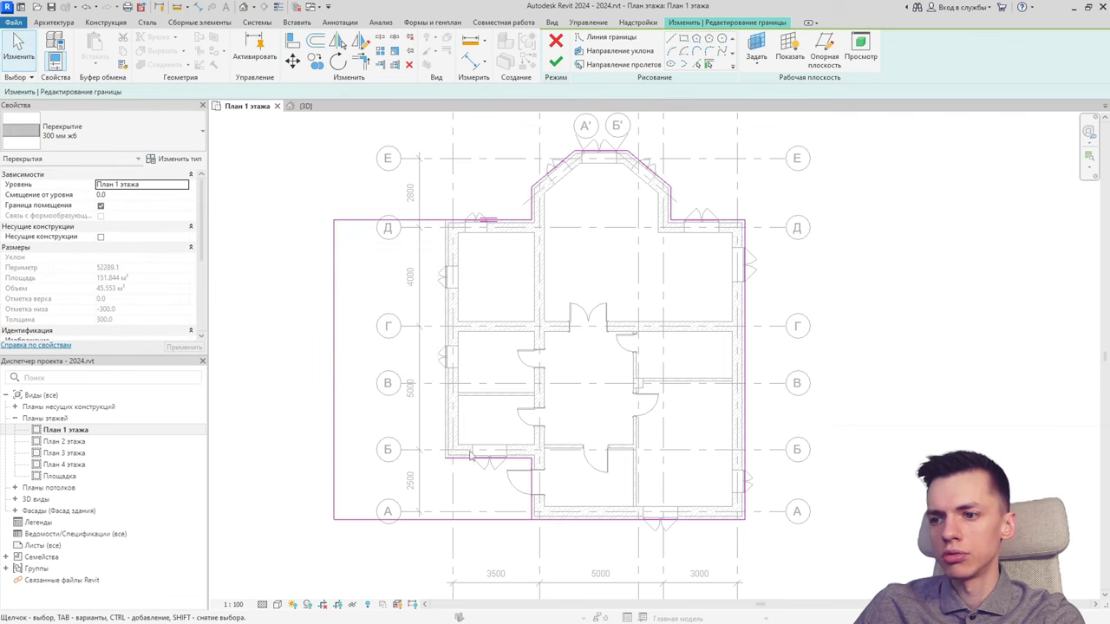
click(470, 455)
key(Delete)
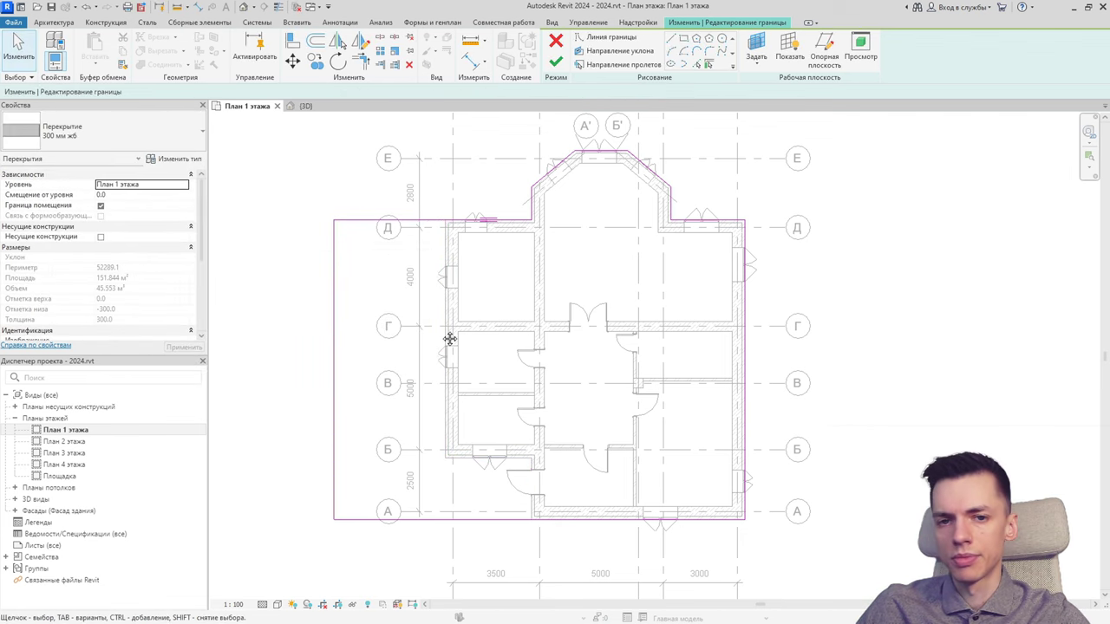
middle_drag(449, 338, 440, 327)
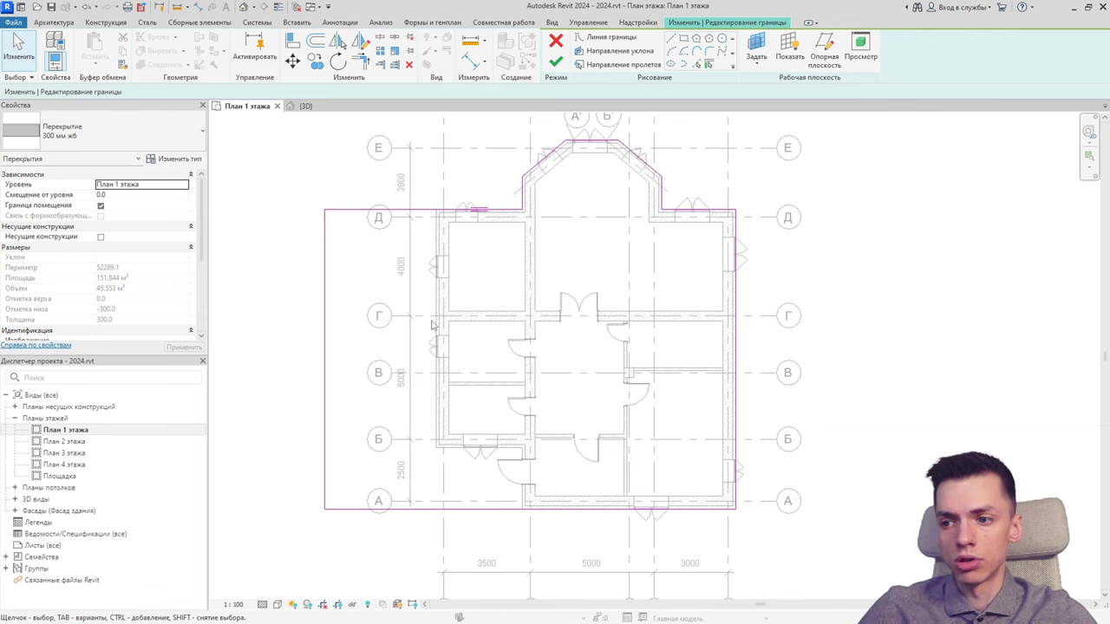
scroll(342, 332, up, 2)
scroll(339, 333, down, 2)
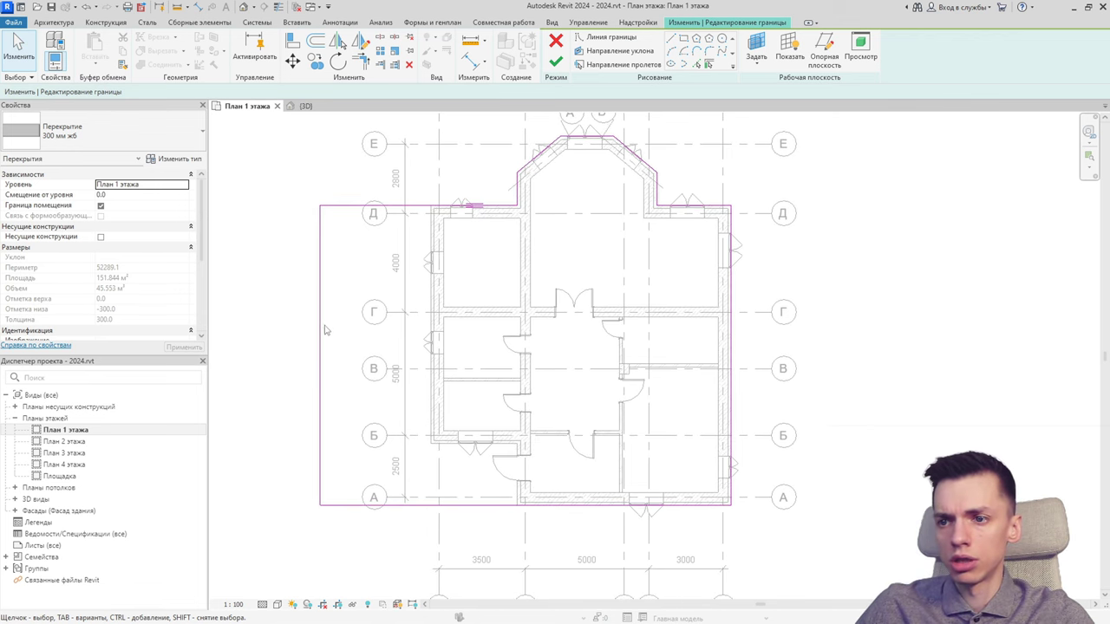
Set the left boundary edge's temporary dimension from 4500 to 300.
click(323, 329)
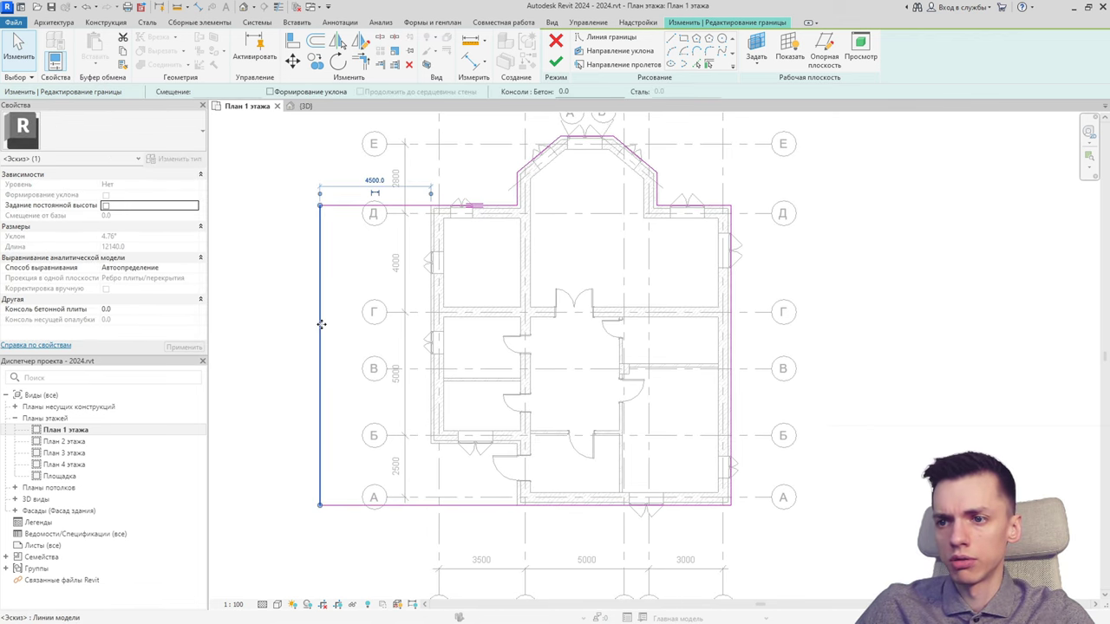
click(374, 179)
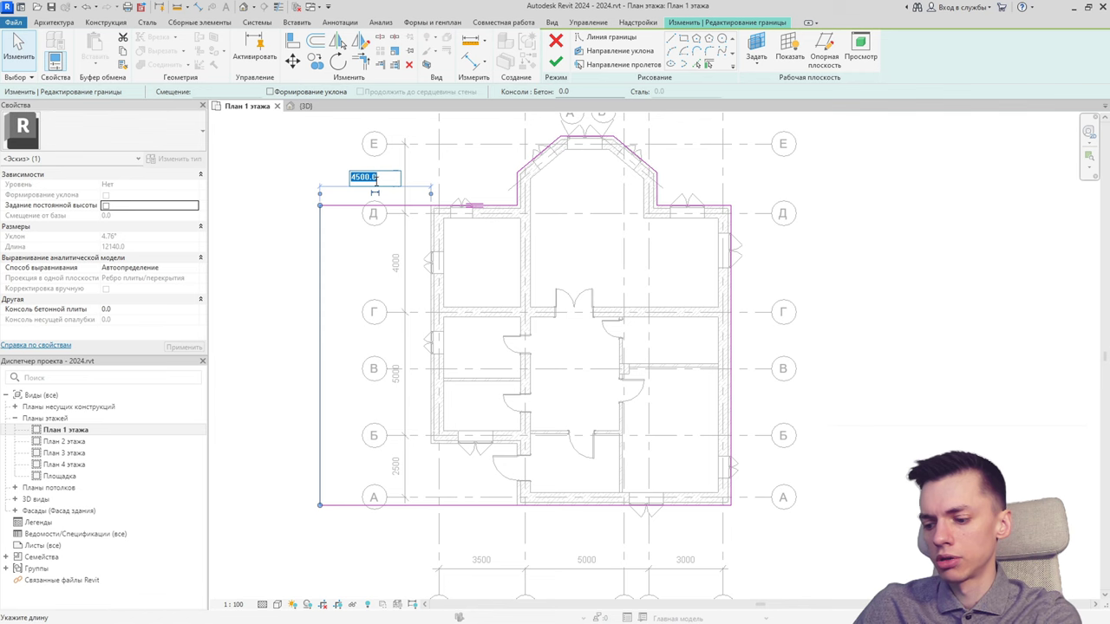
text(300)
key(Return)
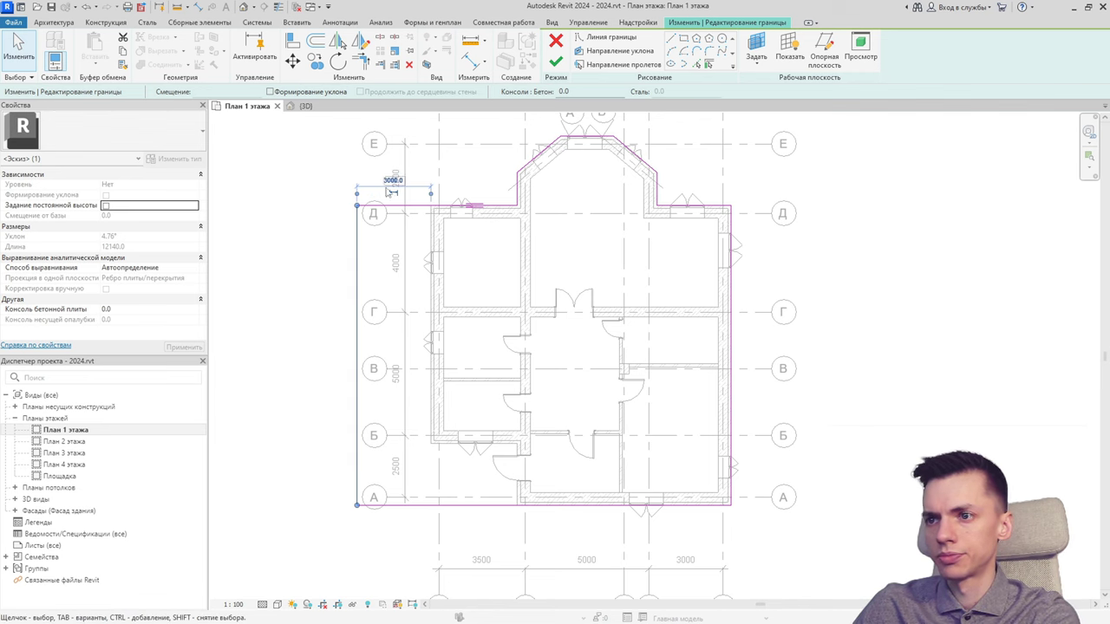
scroll(412, 257, up, 2)
key(Escape)
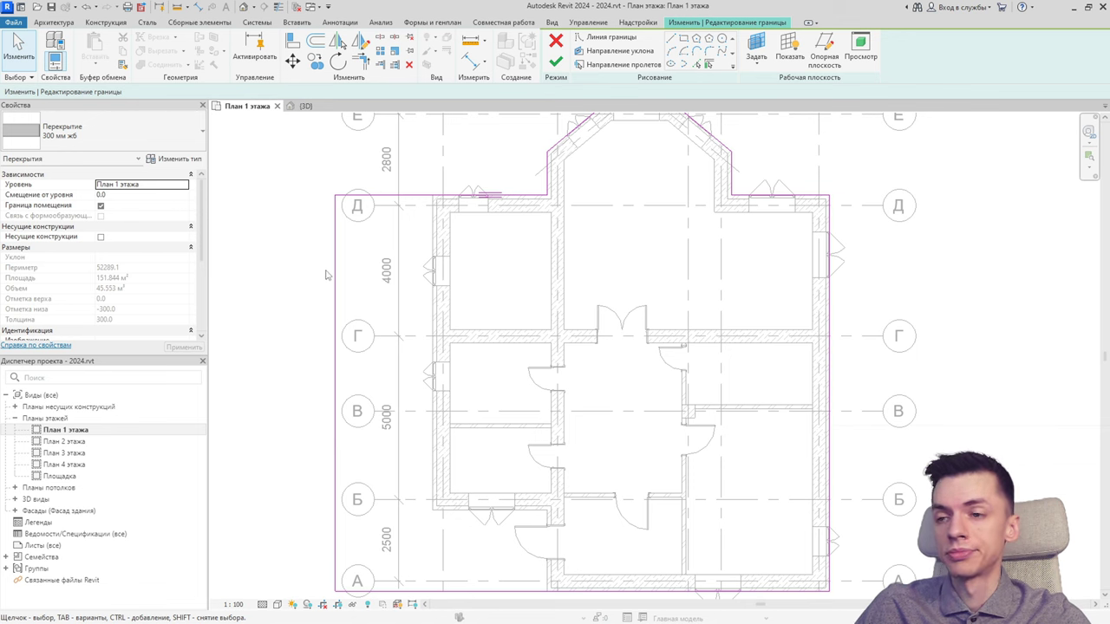
scroll(353, 256, down, 1)
Finish the slab without saving, orbit it in 3D, then return to План 1 этажа.
click(555, 61)
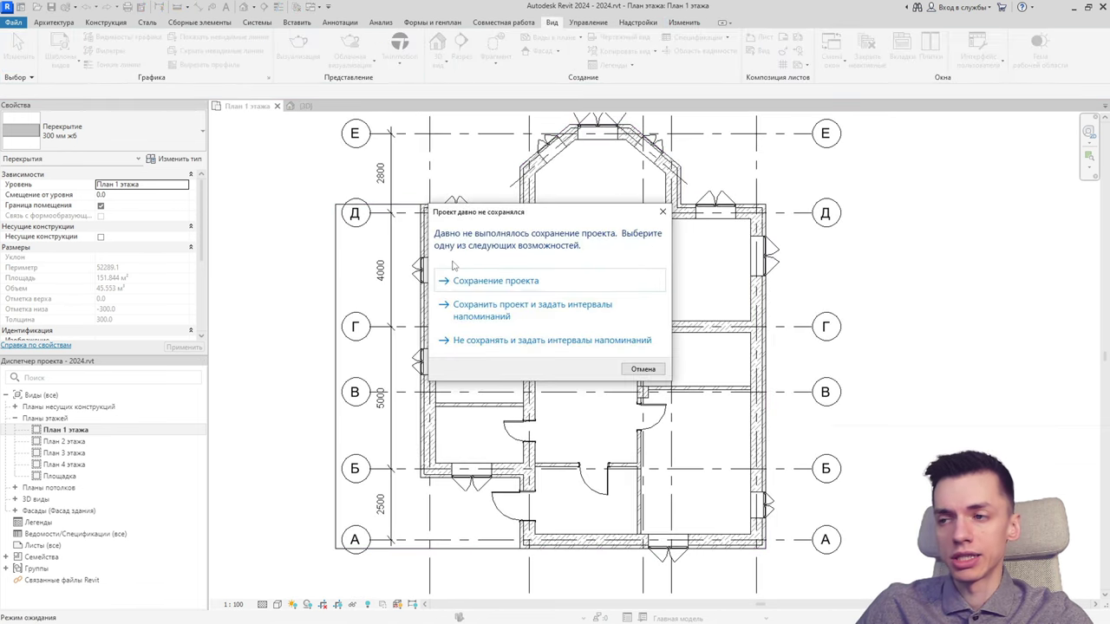
click(663, 212)
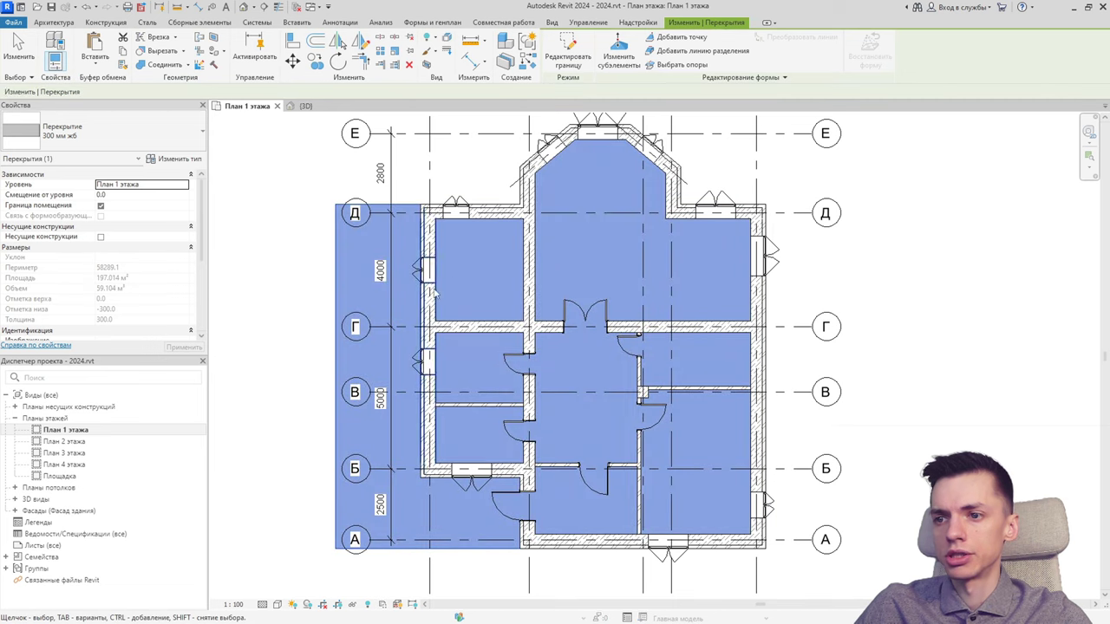
click(243, 6)
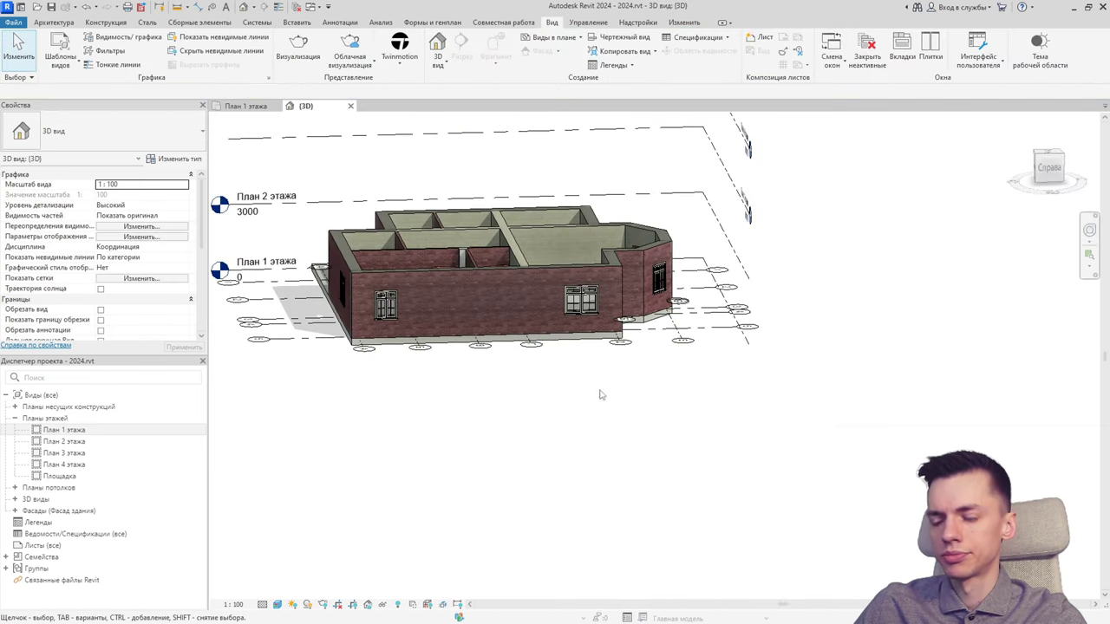
mouse_move(599, 394)
shift+middle_down()
mouse_move(298, 455)
mouse_move(347, 460)
shift+middle_up()
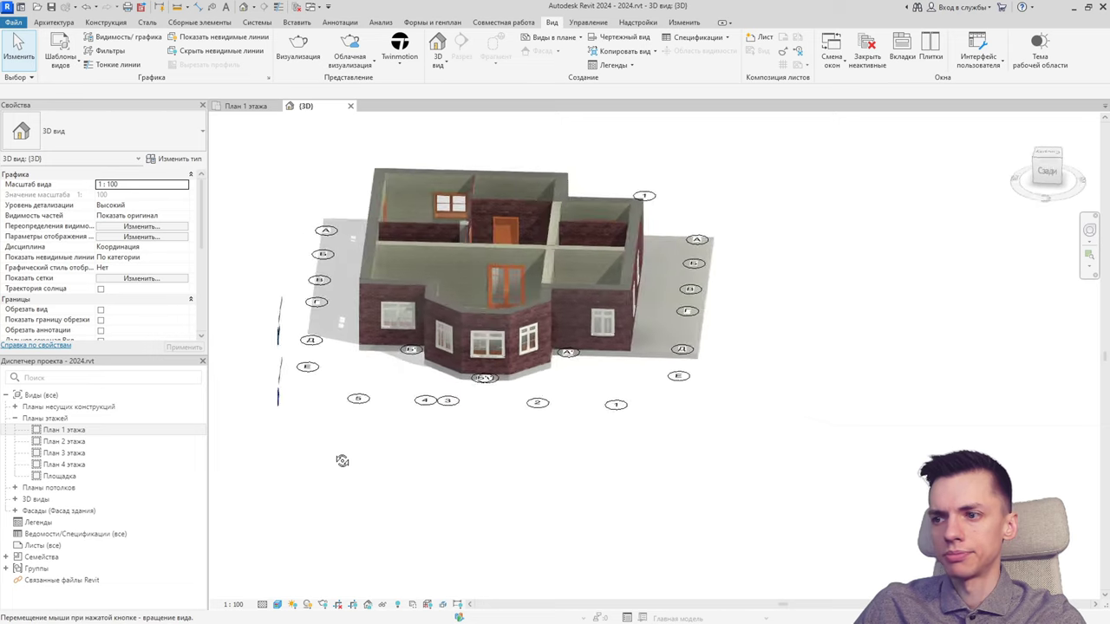
double_click(94, 429)
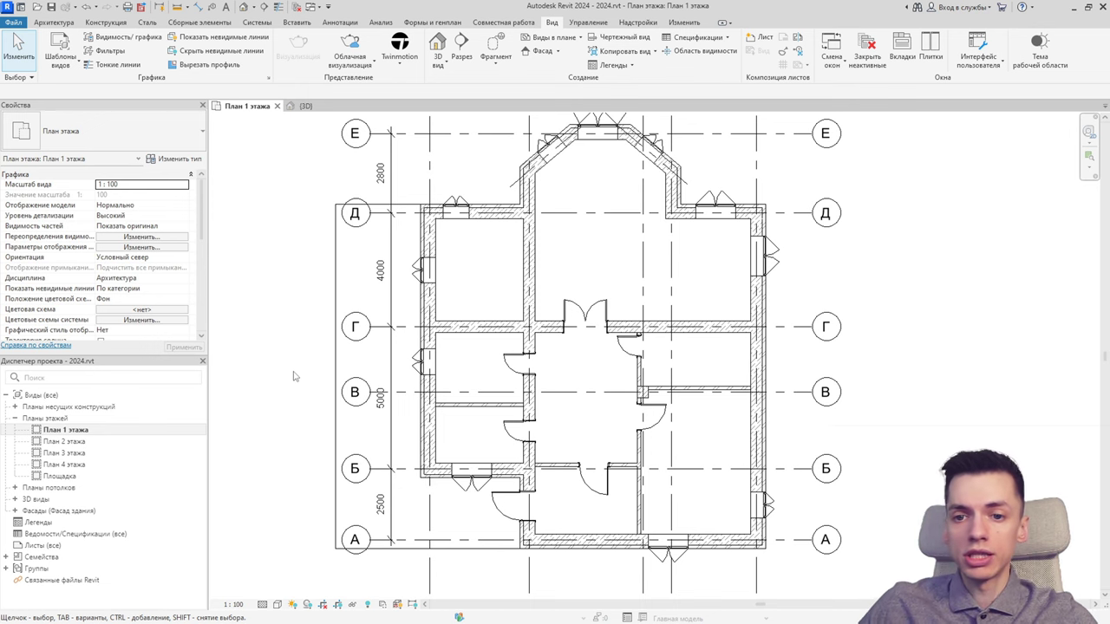
Glance at План 2 этажа, then start a Floor: Architectural sketch on План 1 этажа.
double_click(54, 441)
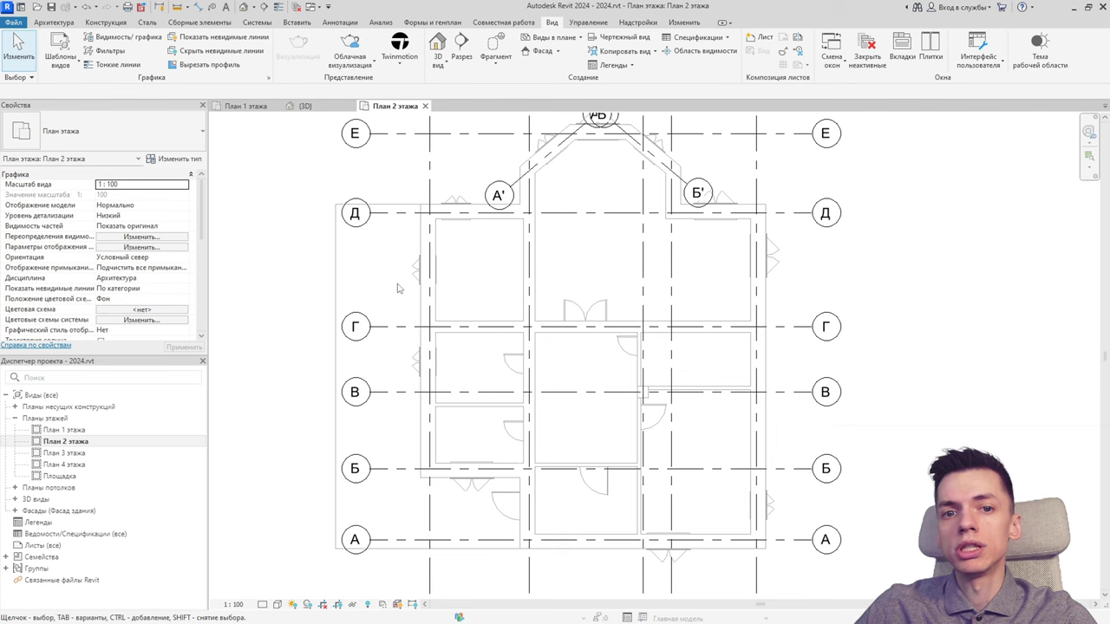
double_click(73, 430)
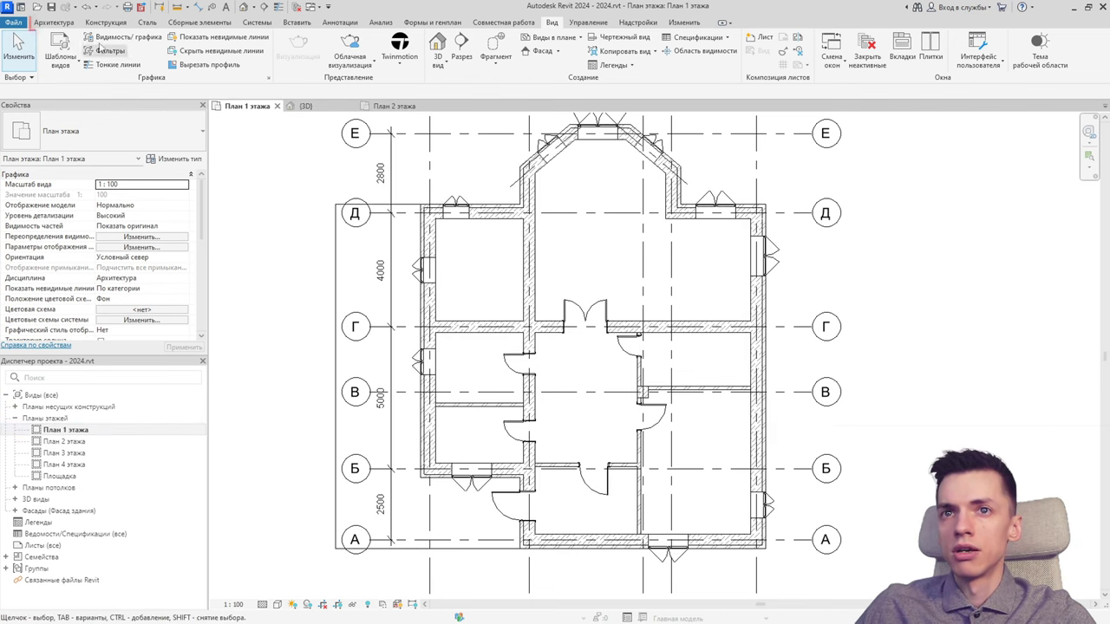
click(58, 23)
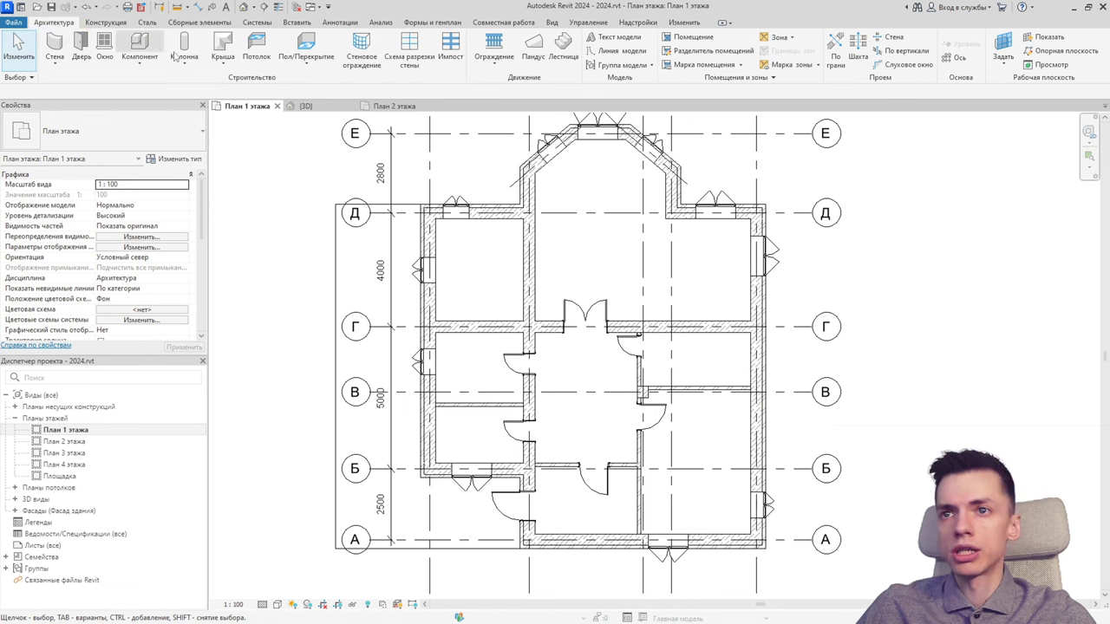
click(305, 63)
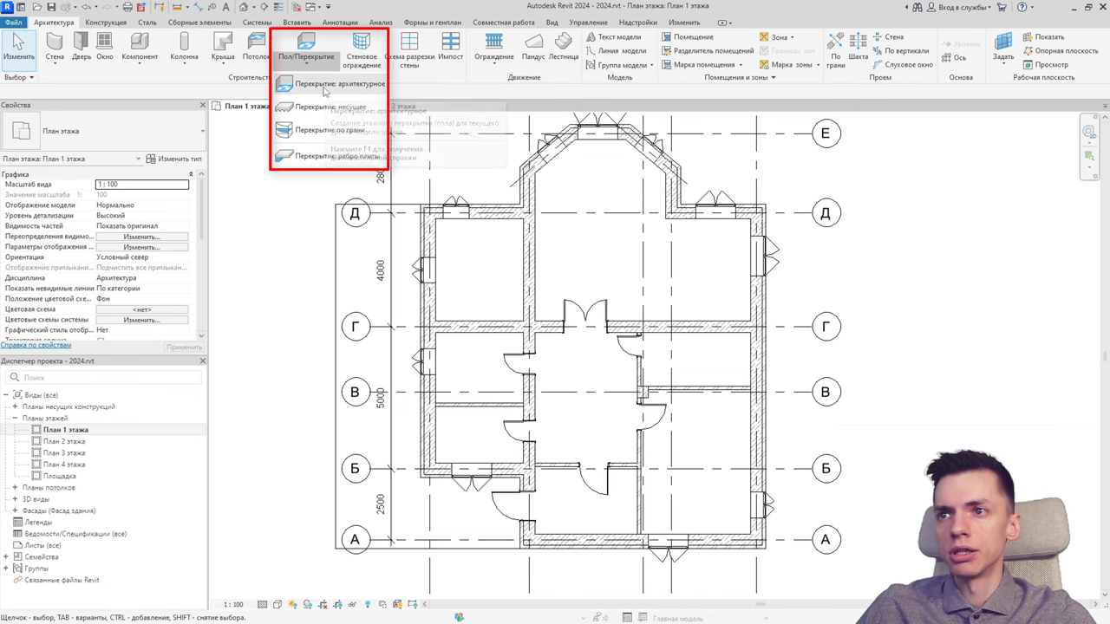
click(325, 91)
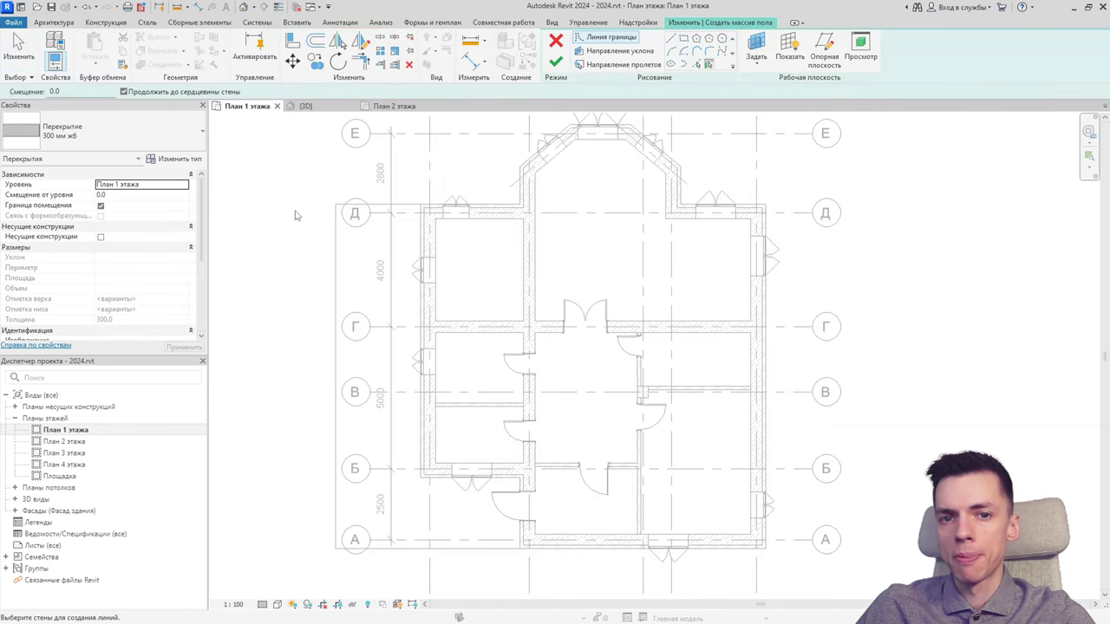
Duplicate the 300 мм жб floor type as a new type named '160 жб'.
click(178, 159)
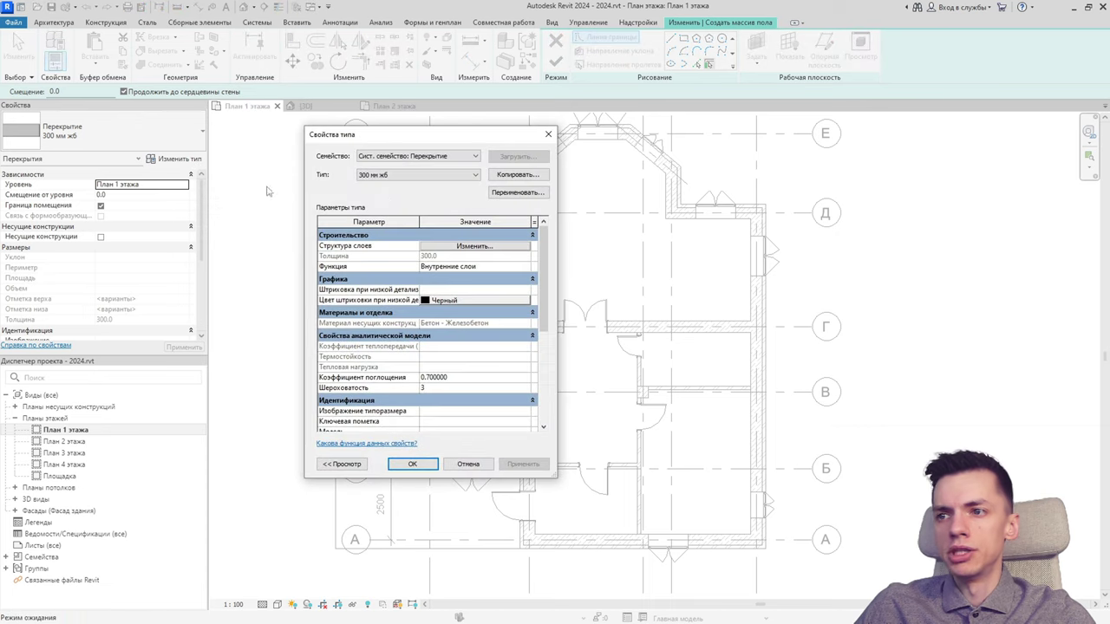
click(518, 174)
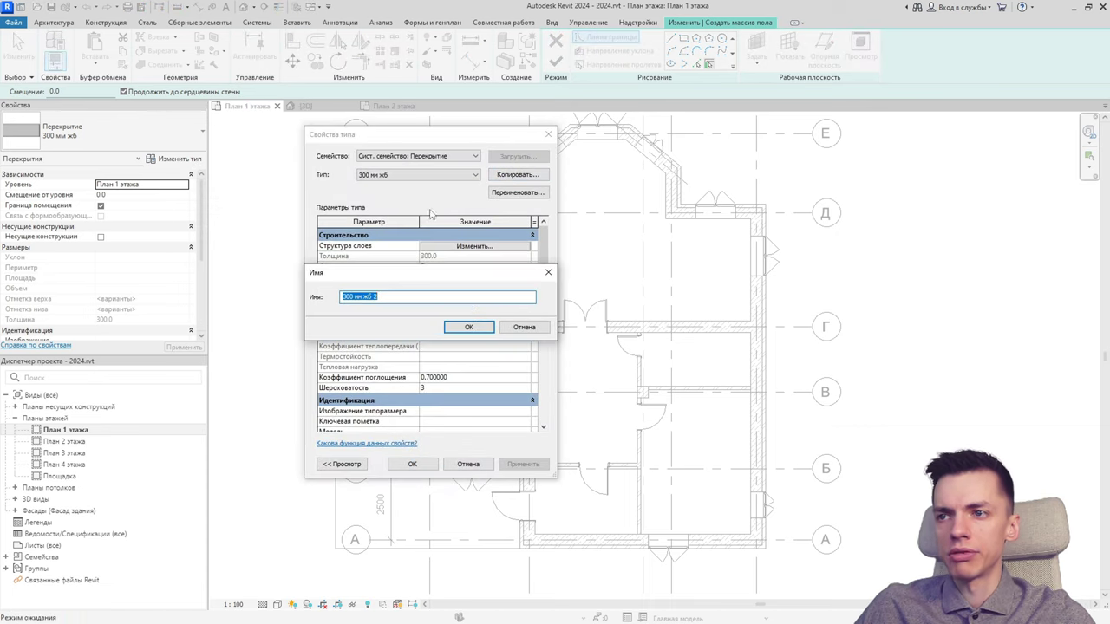
text(160 жб)
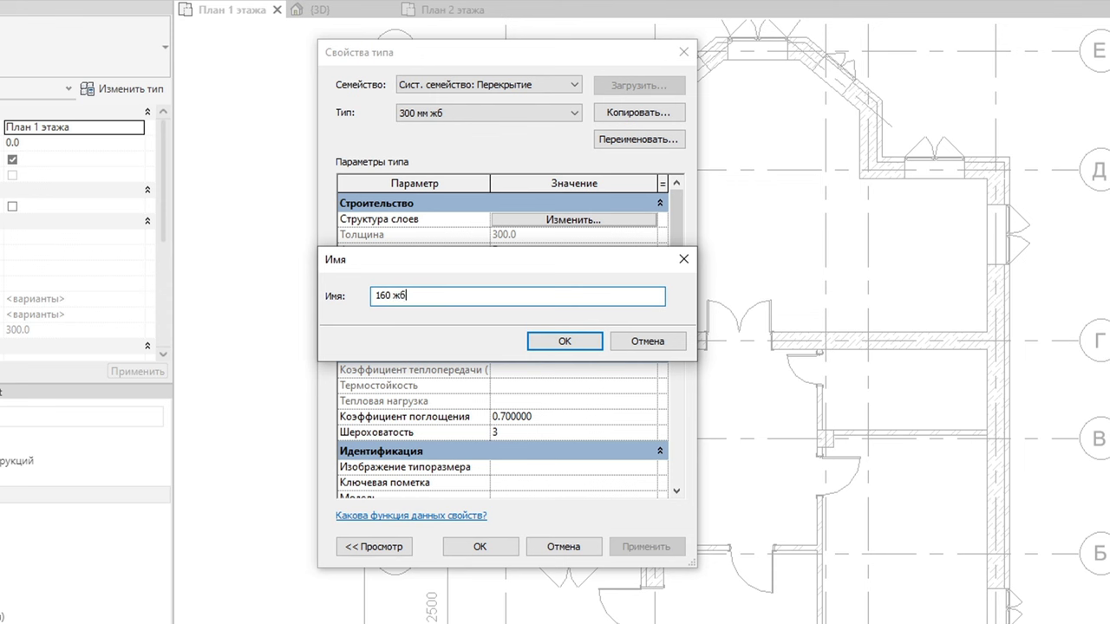
click(535, 341)
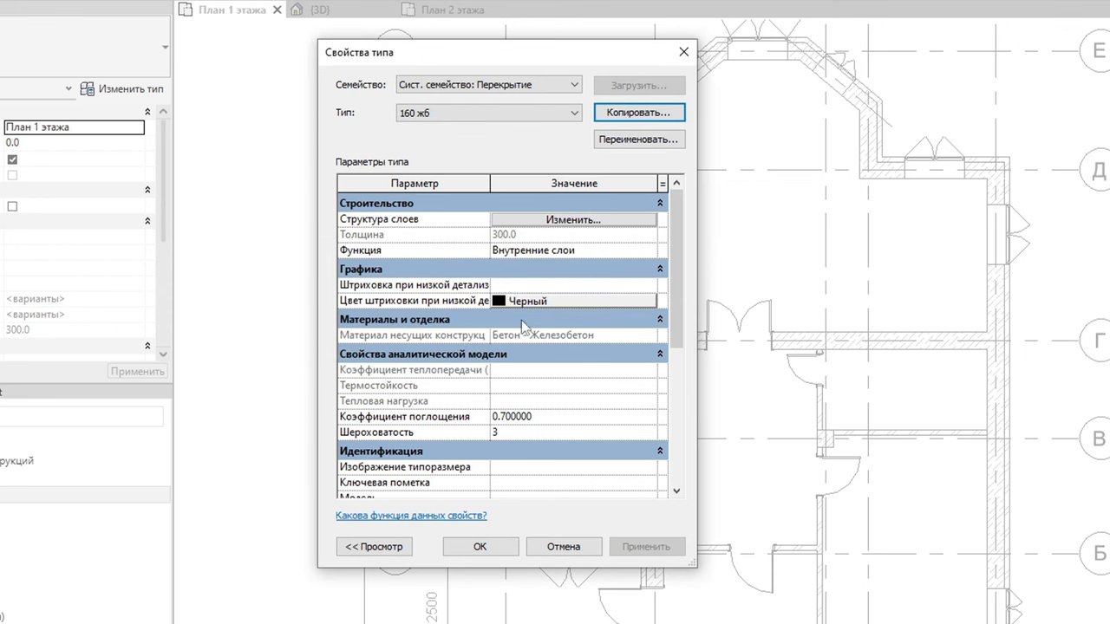
Set the 160 жб structural layer to 160 mm and place the floor on План 2 этажа.
click(518, 218)
drag(509, 262, 476, 255)
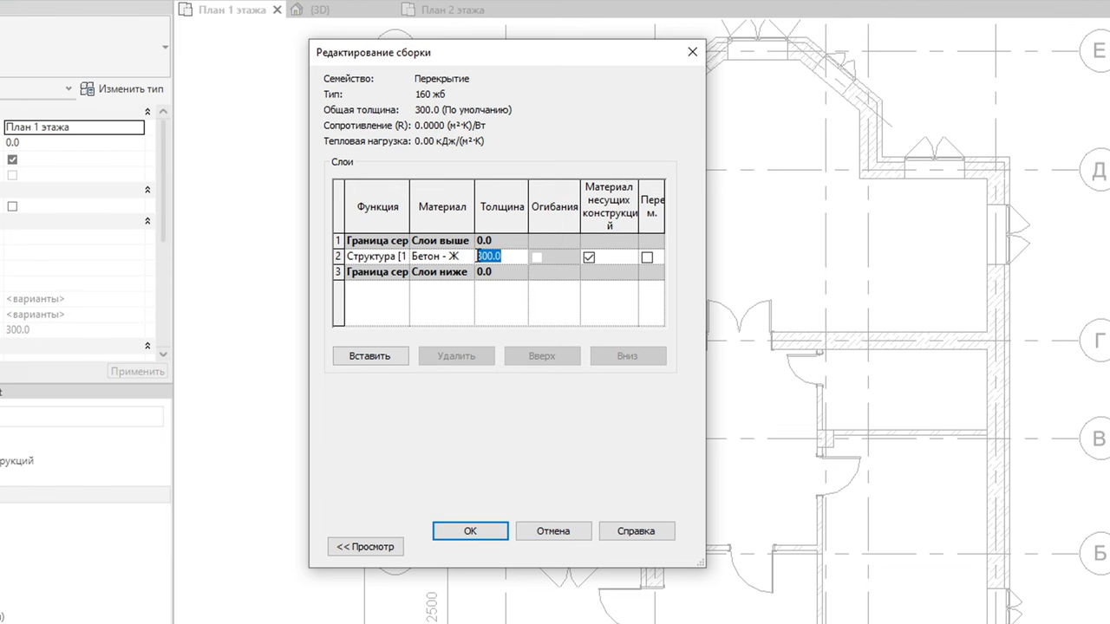
text(160)
key(Tab)
click(451, 538)
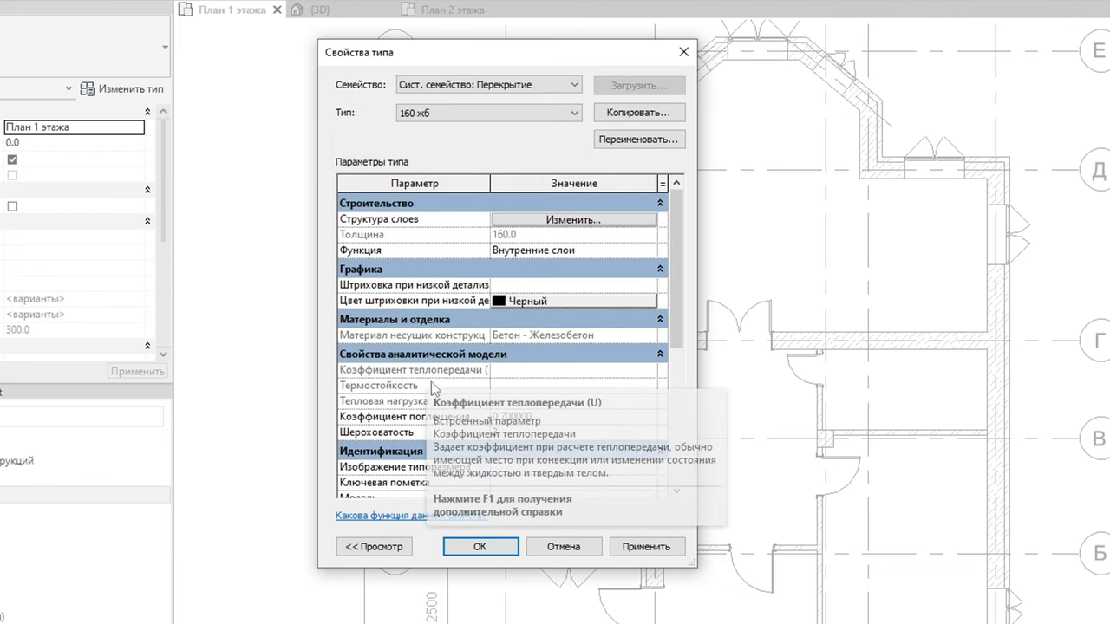
click(468, 549)
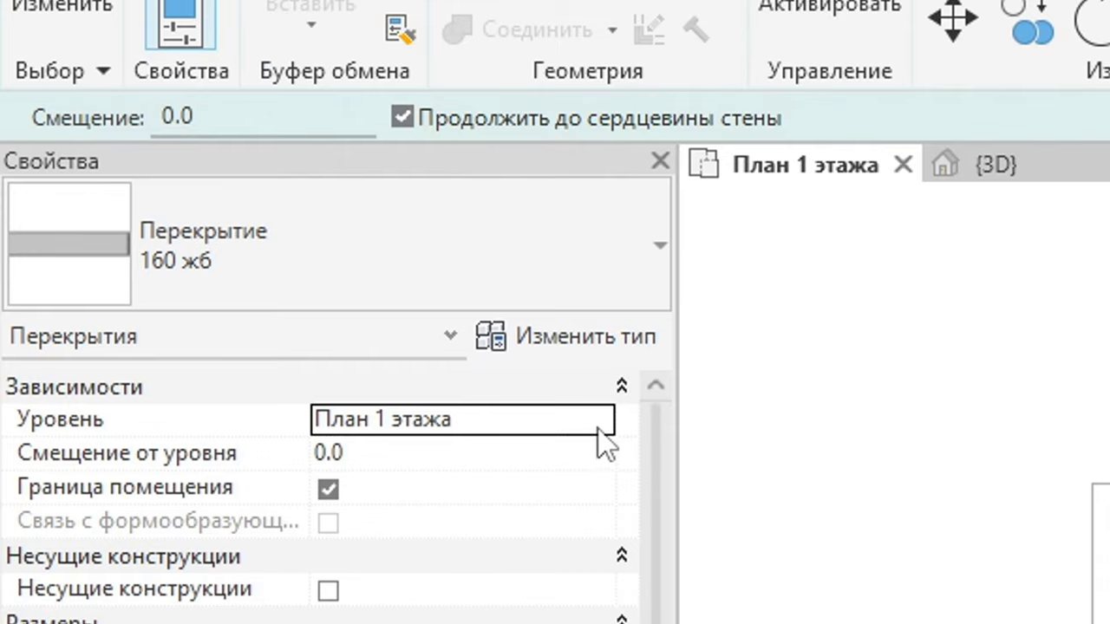
click(598, 420)
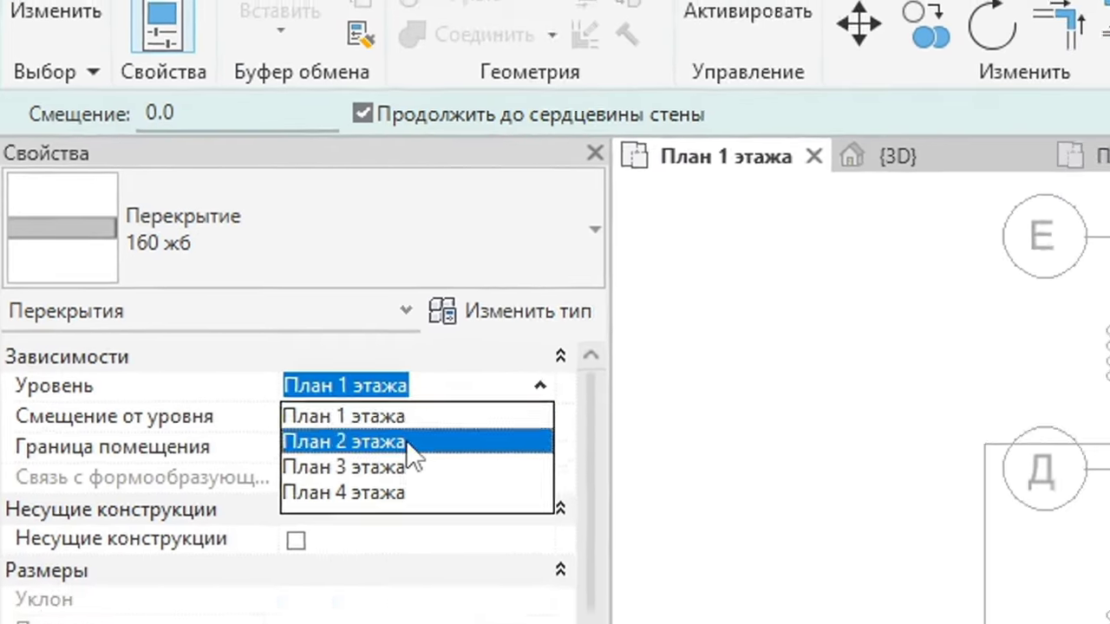
click(468, 481)
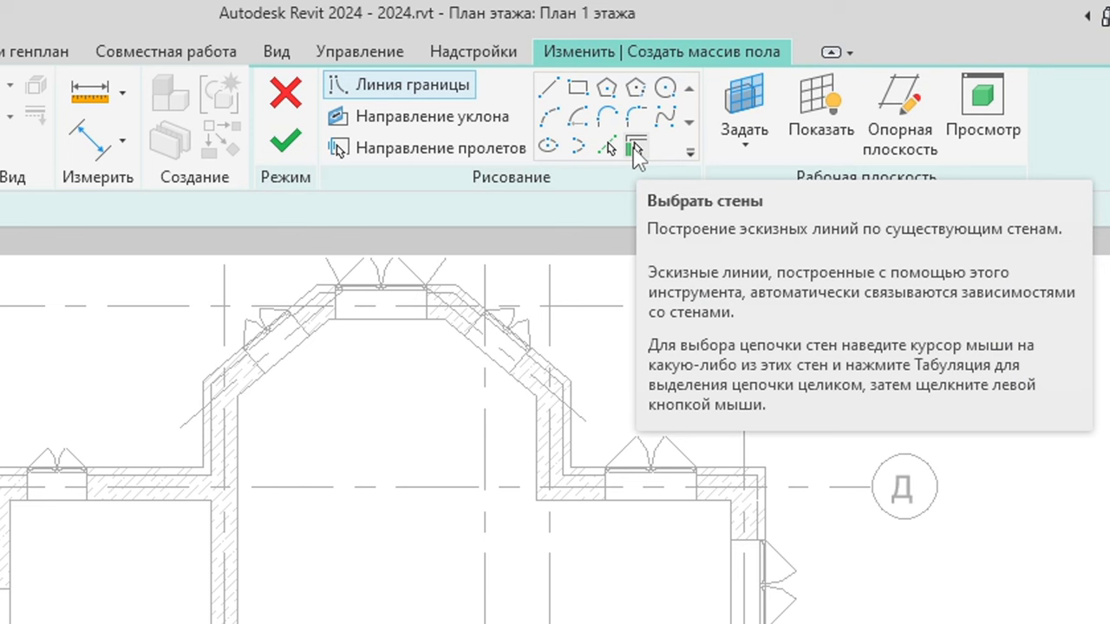
Pick the bottom, left, diagonal and top exterior walls as boundary, flipping lines to the outer face.
click(635, 152)
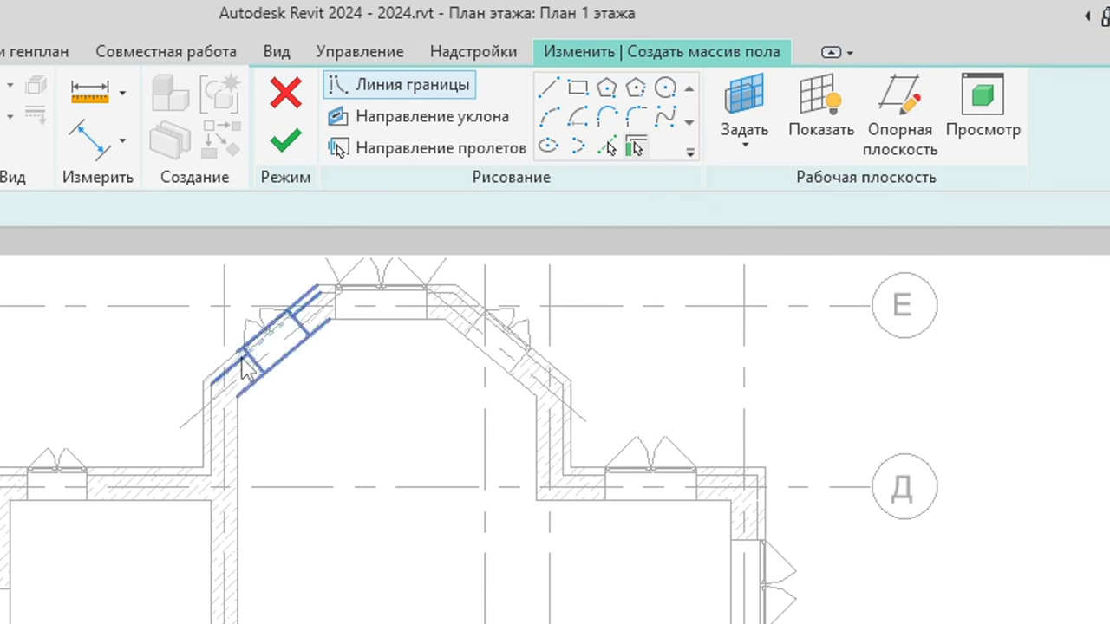
click(145, 490)
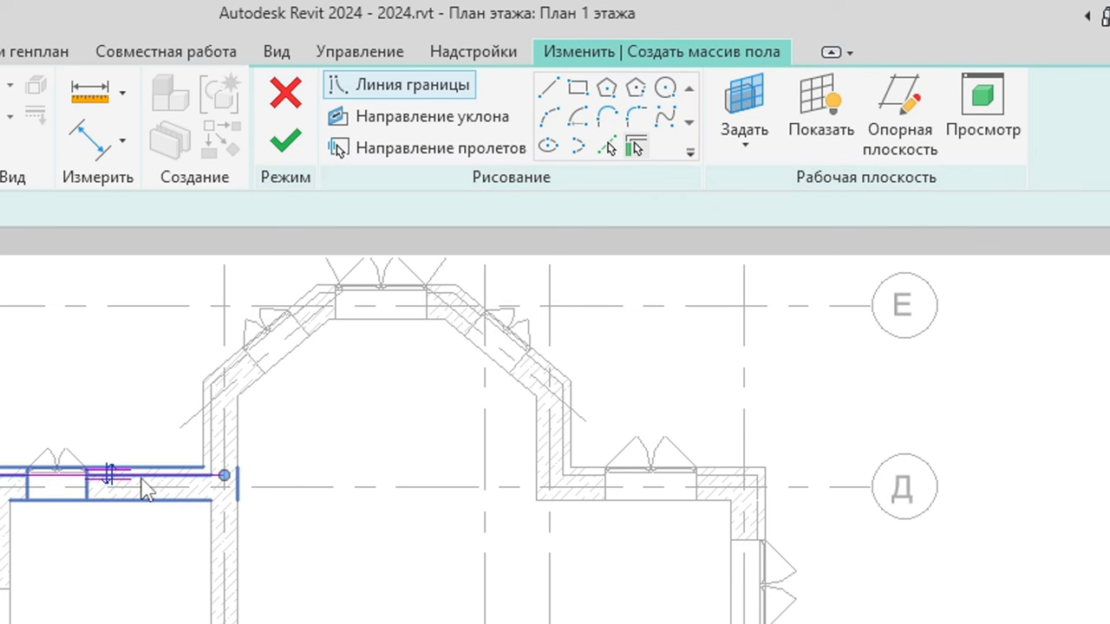
click(231, 426)
click(258, 368)
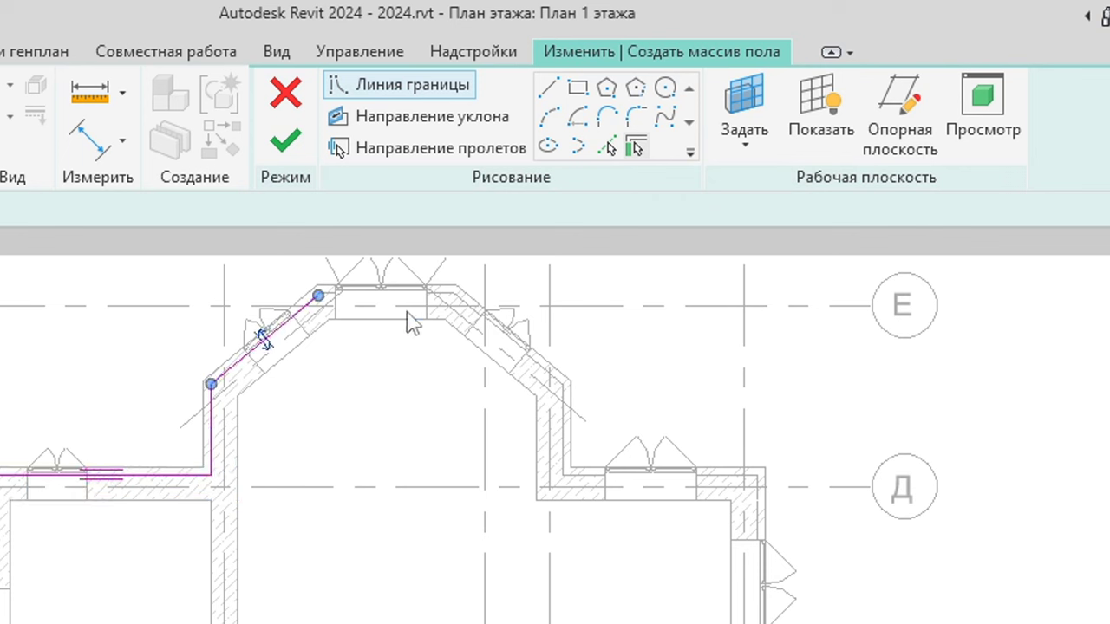
click(432, 320)
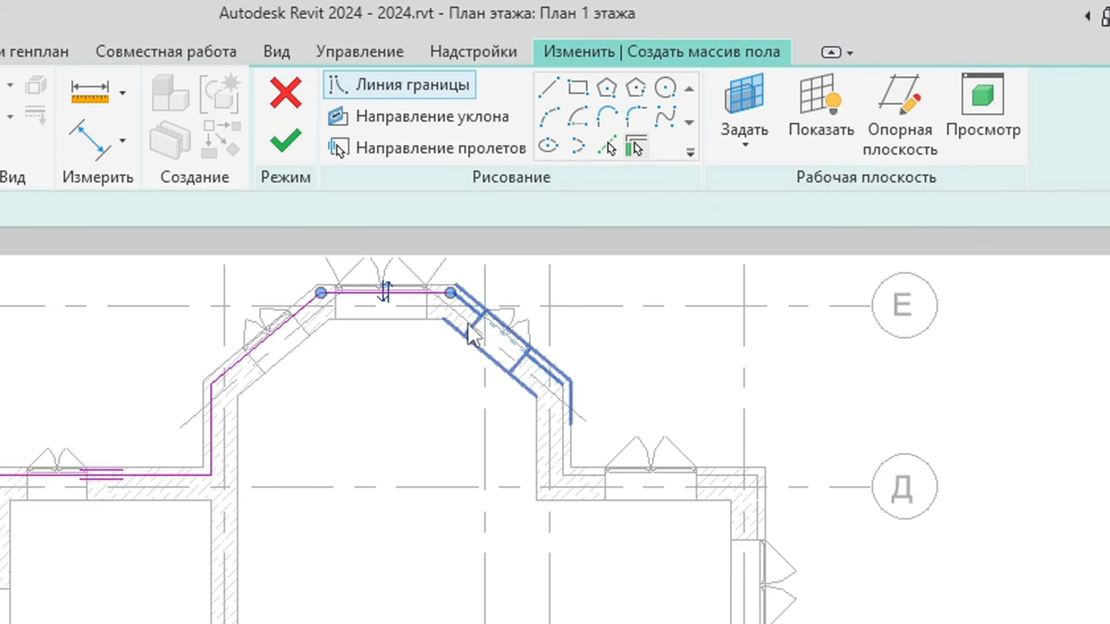
click(389, 305)
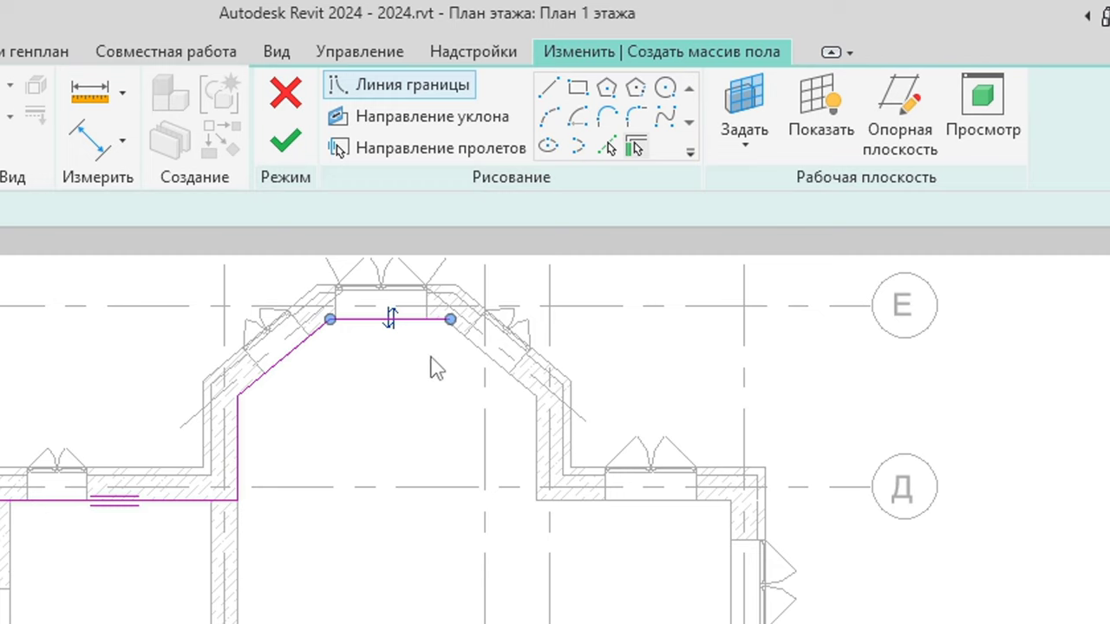
scroll(428, 366, up, 3)
middle_drag(443, 407, 345, 512)
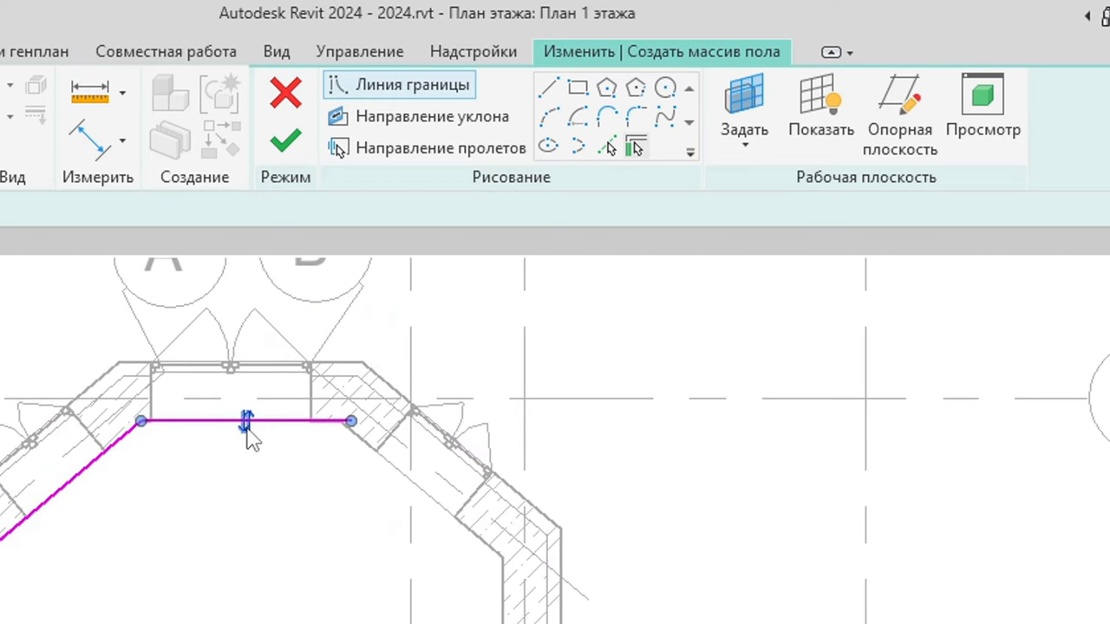
click(248, 436)
click(237, 383)
click(247, 423)
Pick the remaining right, bottom and left exterior walls and finish the slab sketch.
click(381, 429)
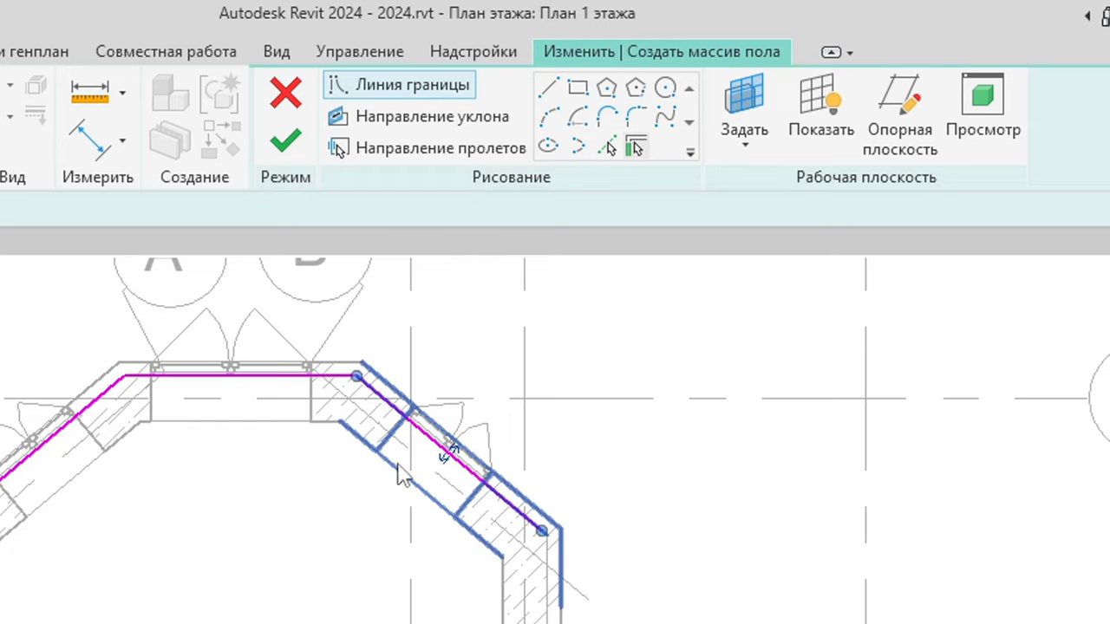
click(530, 598)
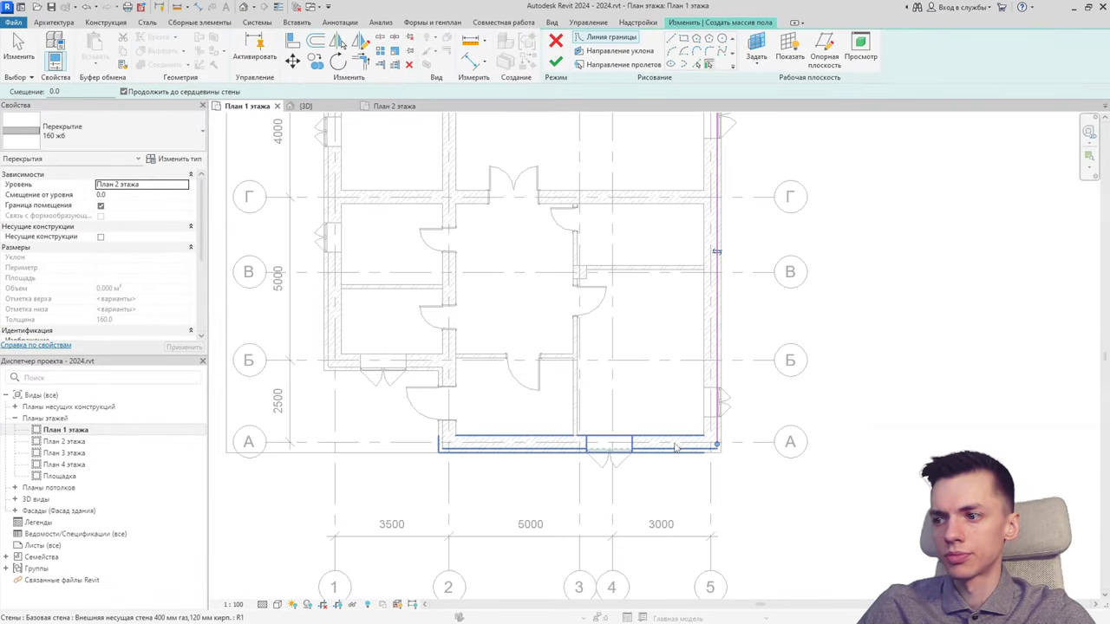
click(581, 446)
click(443, 407)
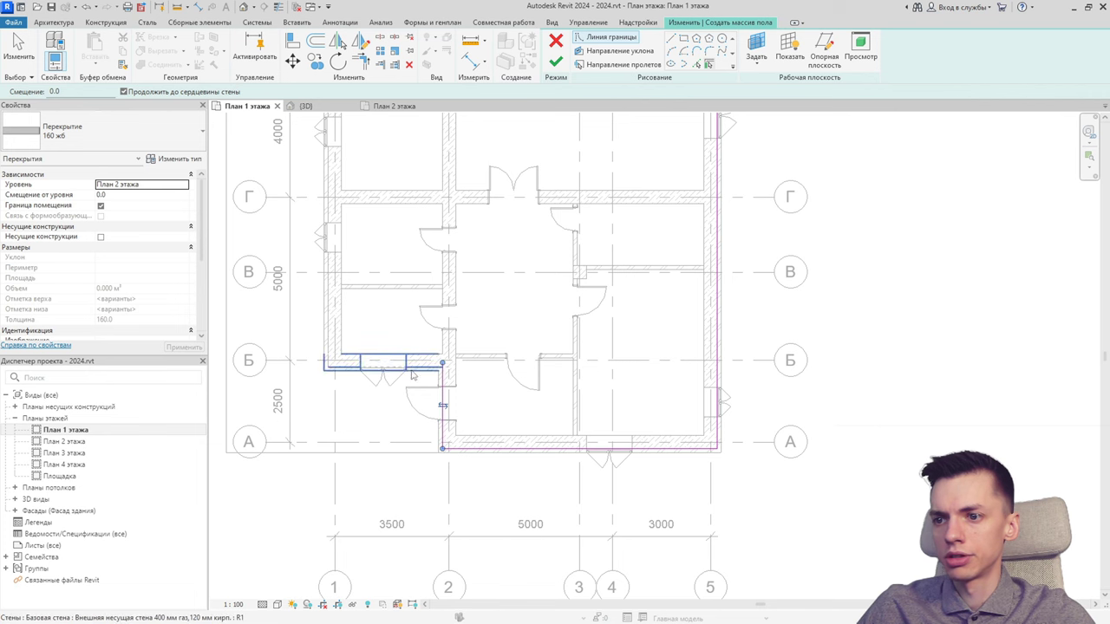
click(412, 369)
click(333, 286)
middle_drag(371, 287, 371, 405)
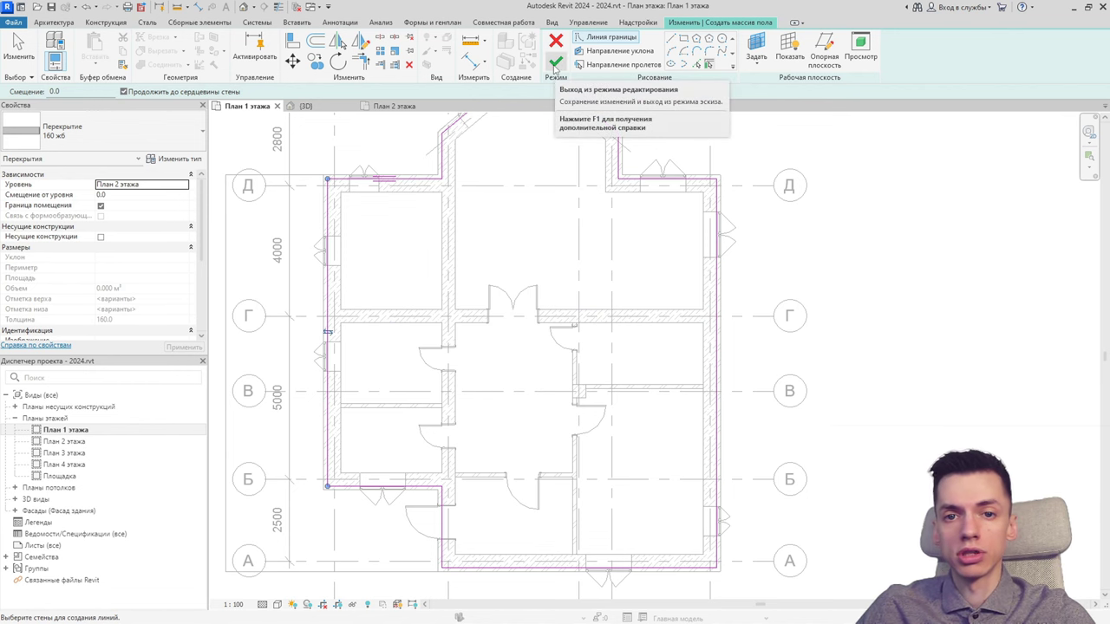
click(555, 65)
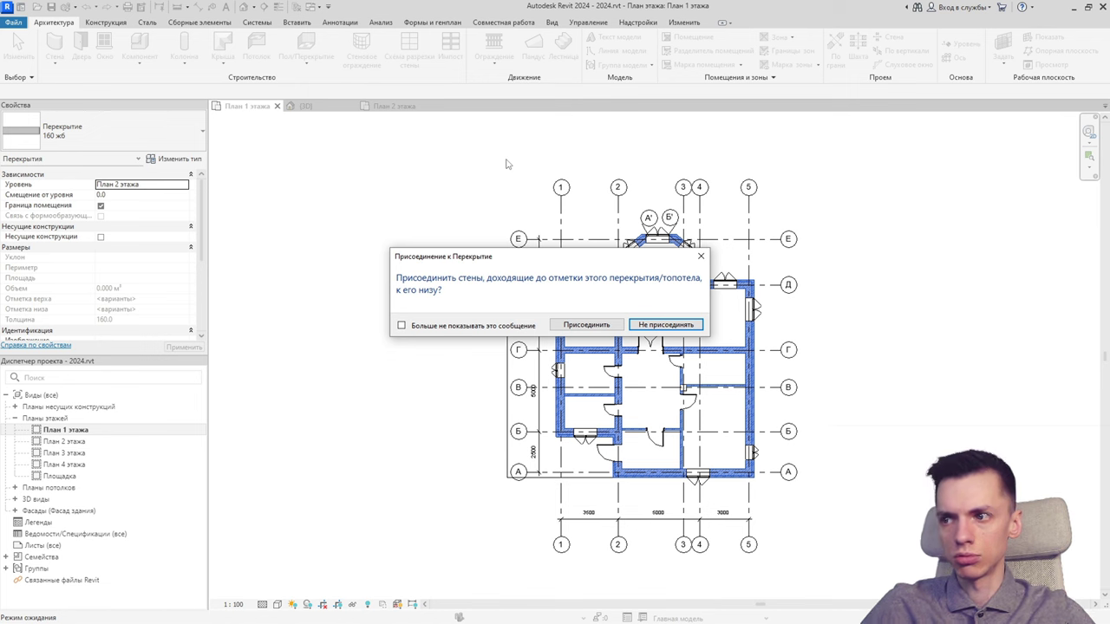
Attach the walls to the 160 жб slab's underside and cut the overlapping volume from them.
click(659, 326)
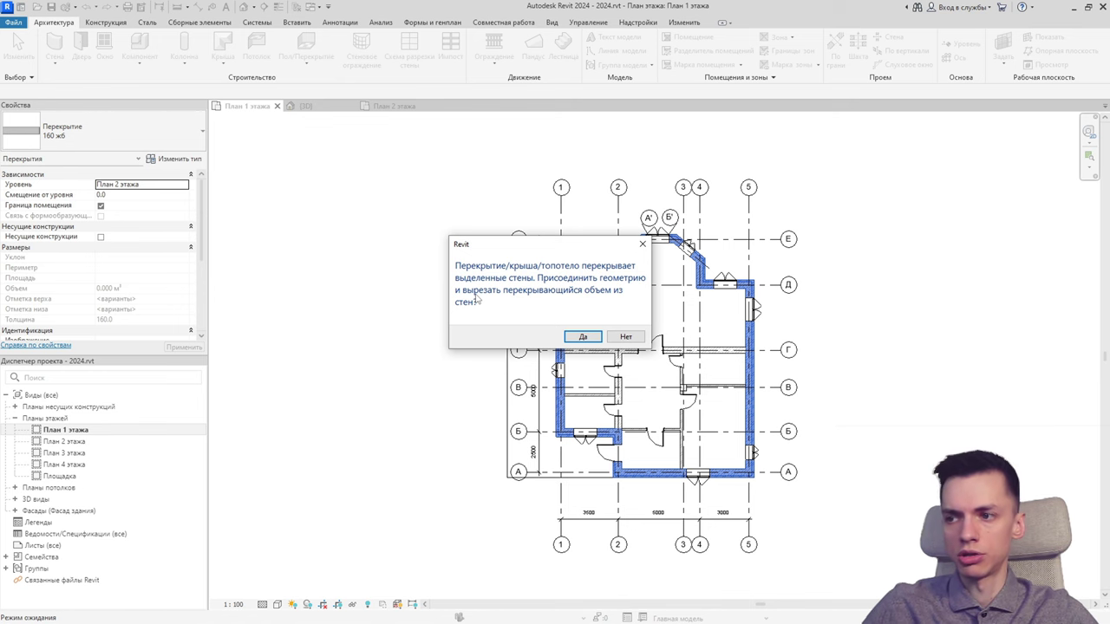
click(581, 337)
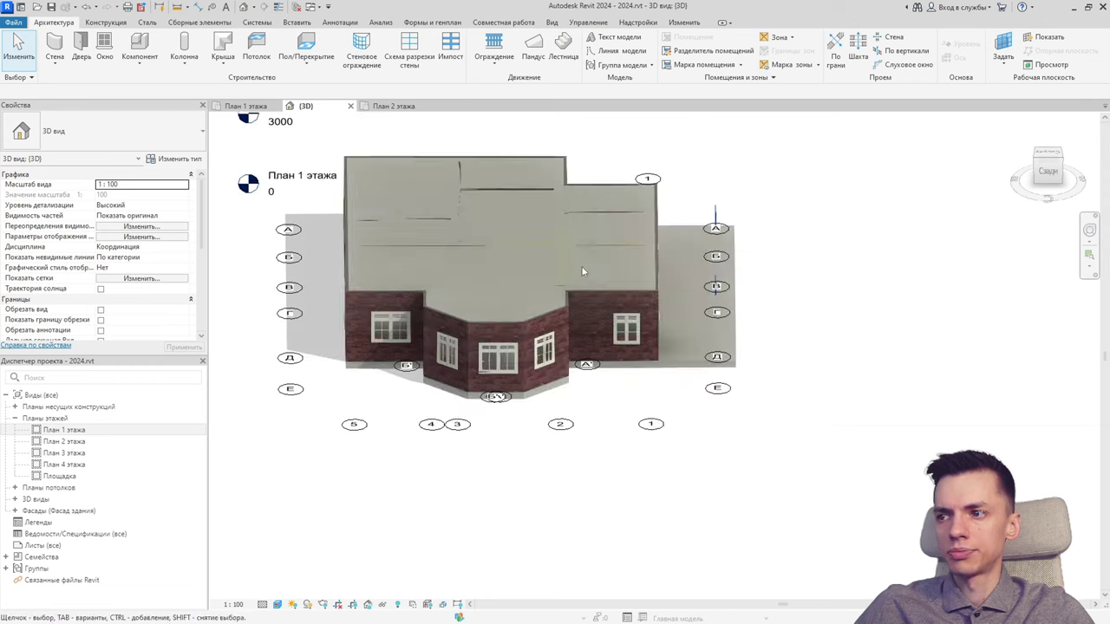
Orbit the 3D model, selecting the right exterior wall and the new slab to inspect them.
mouse_move(615, 288)
shift+middle_down()
mouse_move(630, 297)
mouse_move(833, 173)
shift+middle_up()
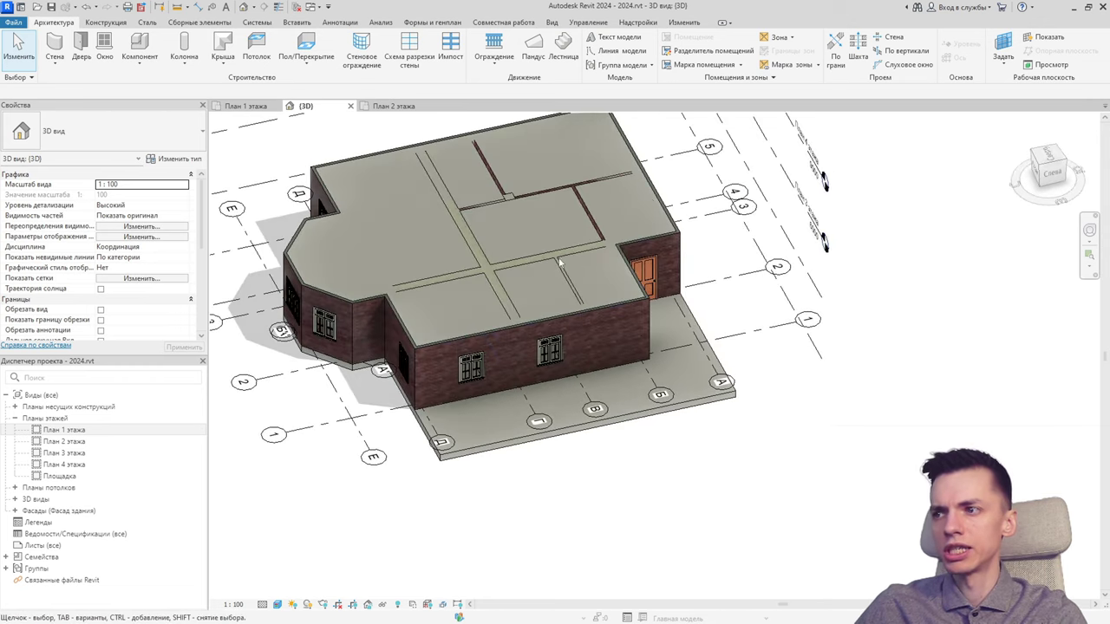
click(641, 169)
scroll(640, 167, up, 3)
scroll(633, 156, up, 2)
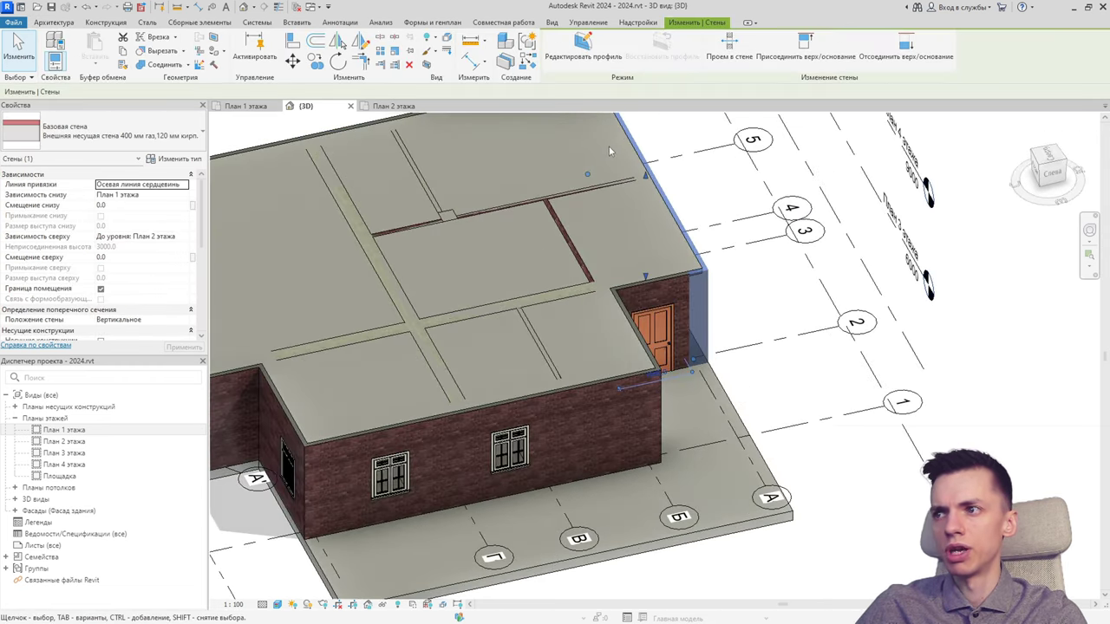
scroll(624, 139, down, 2)
click(620, 143)
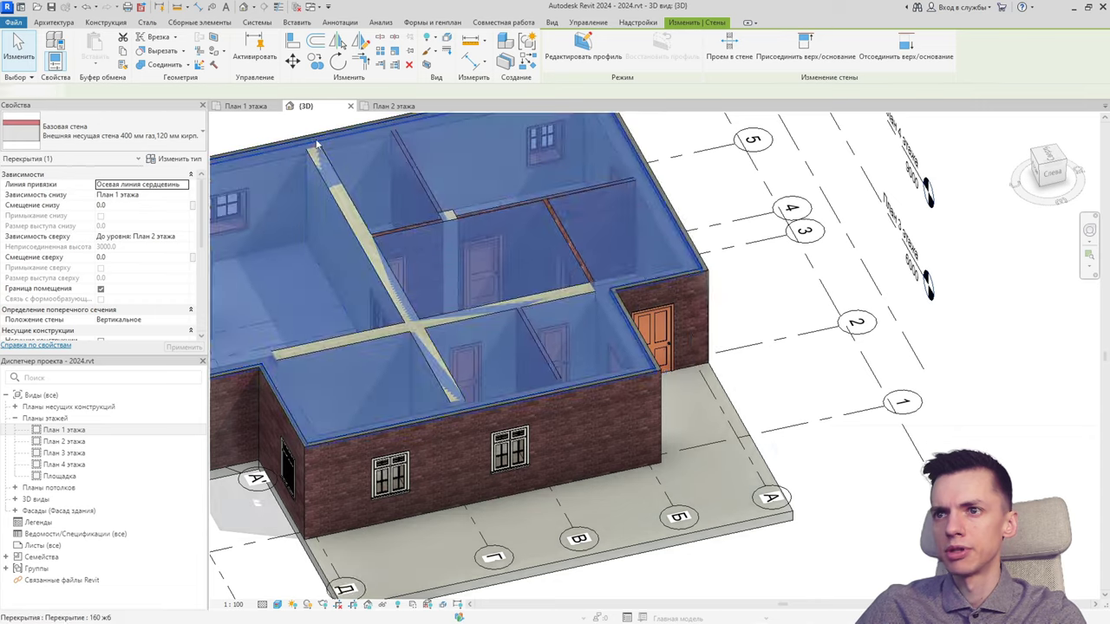
mouse_move(620, 143)
shift+middle_down()
mouse_move(374, 248)
mouse_move(492, 252)
shift+middle_up()
scroll(374, 248, up, 3)
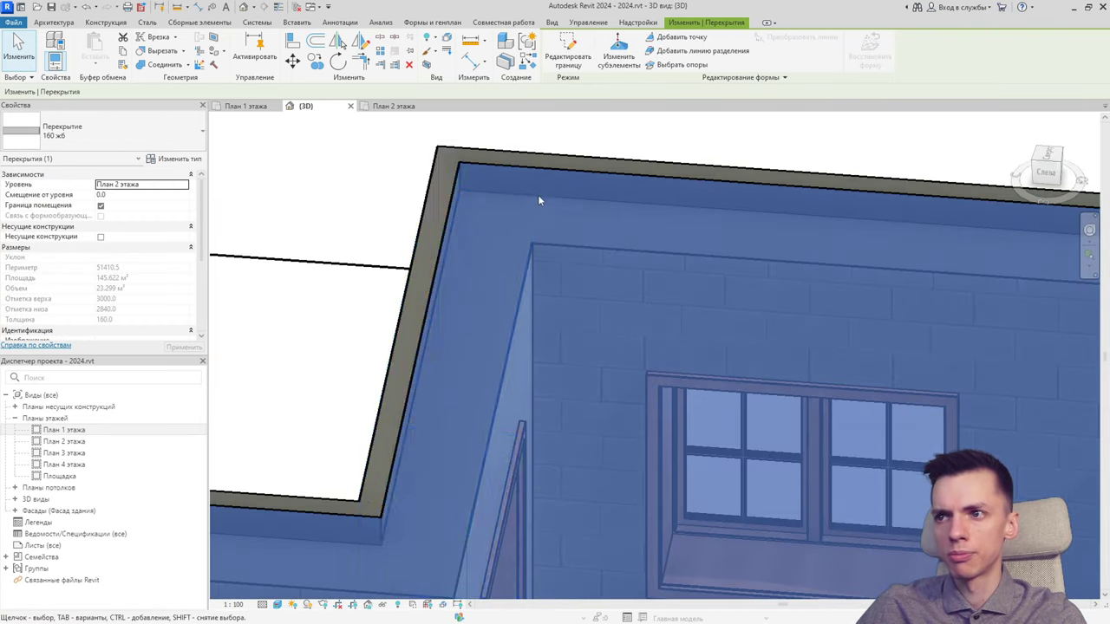
scroll(474, 176, up, 2)
scroll(468, 195, down, 6)
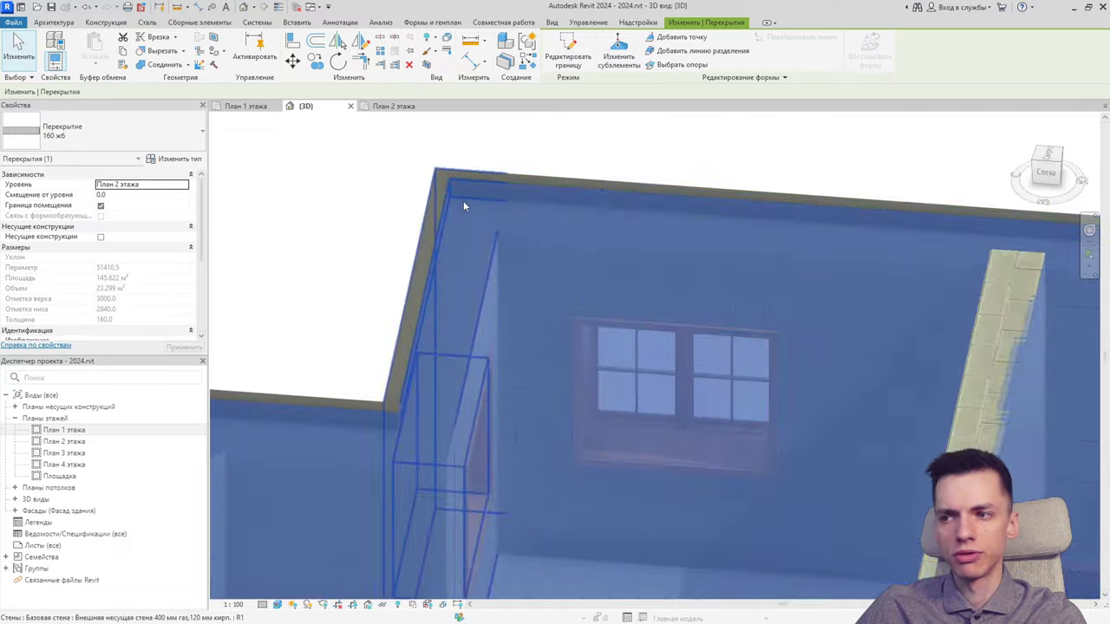
mouse_move(463, 200)
shift+middle_down()
mouse_move(522, 312)
mouse_move(417, 314)
shift+middle_up()
key(Escape)
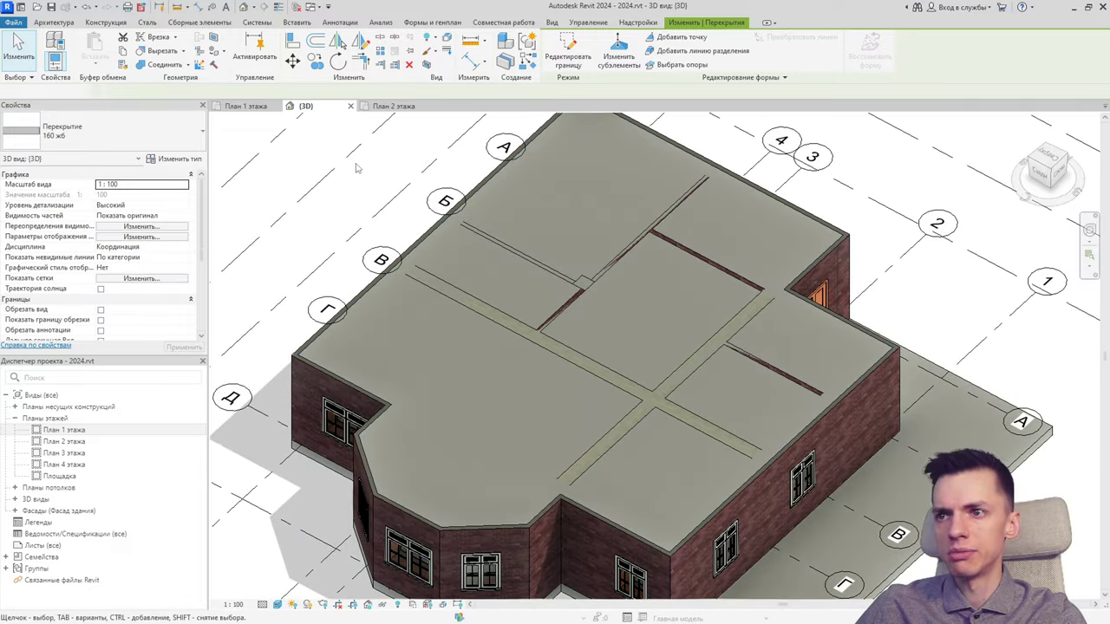
Detach the left exterior wall from the slab, then start and cancel Unjoin Geometry.
click(312, 337)
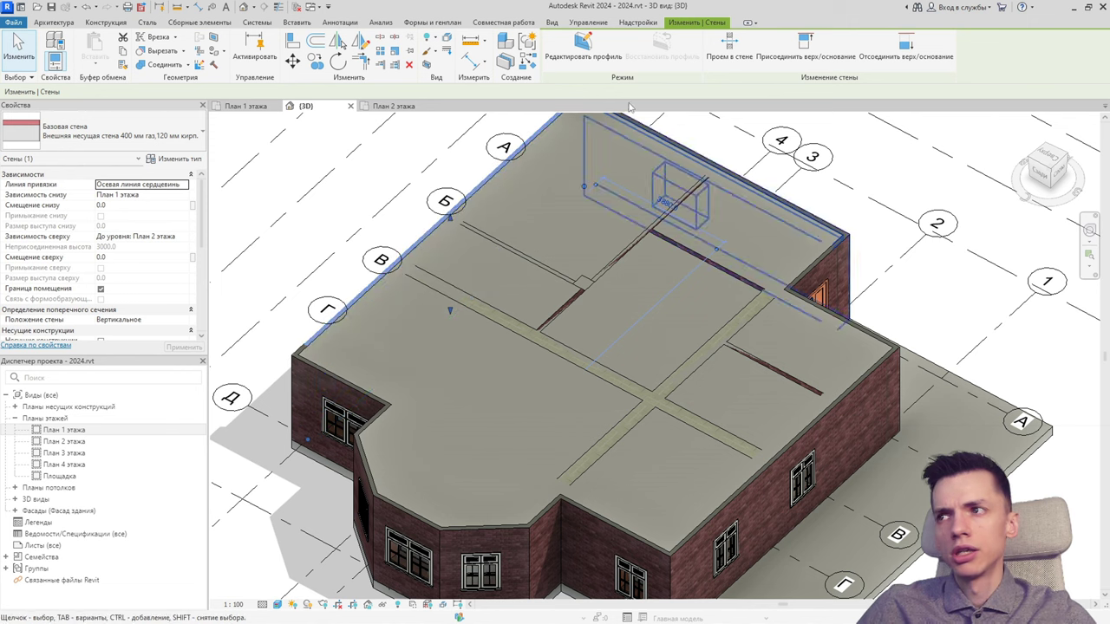
click(897, 60)
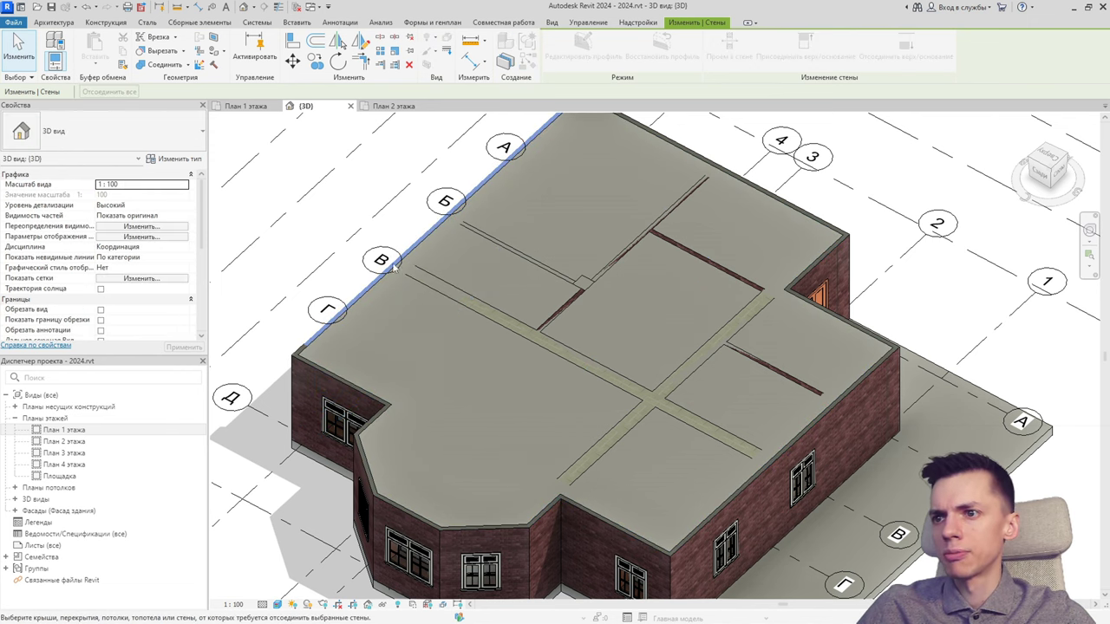
click(551, 158)
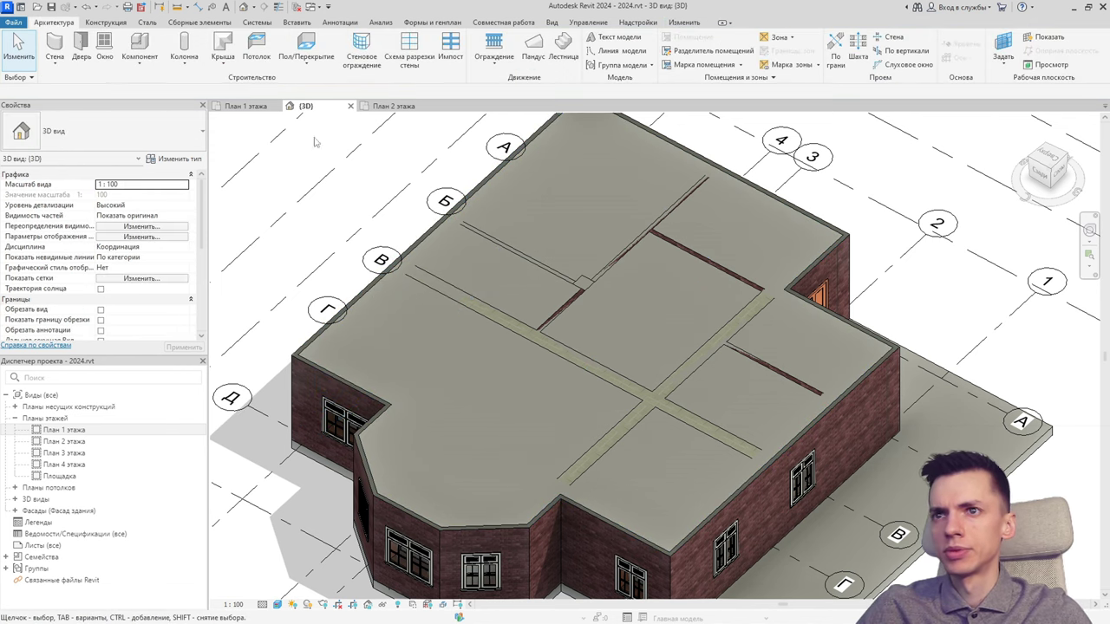
click(406, 260)
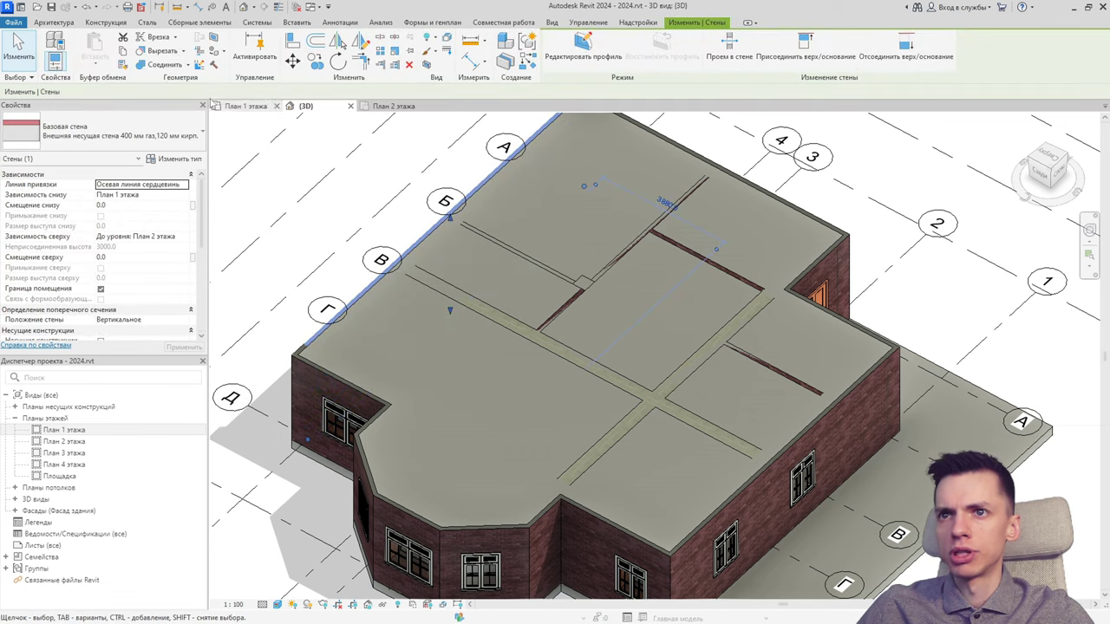
click(187, 65)
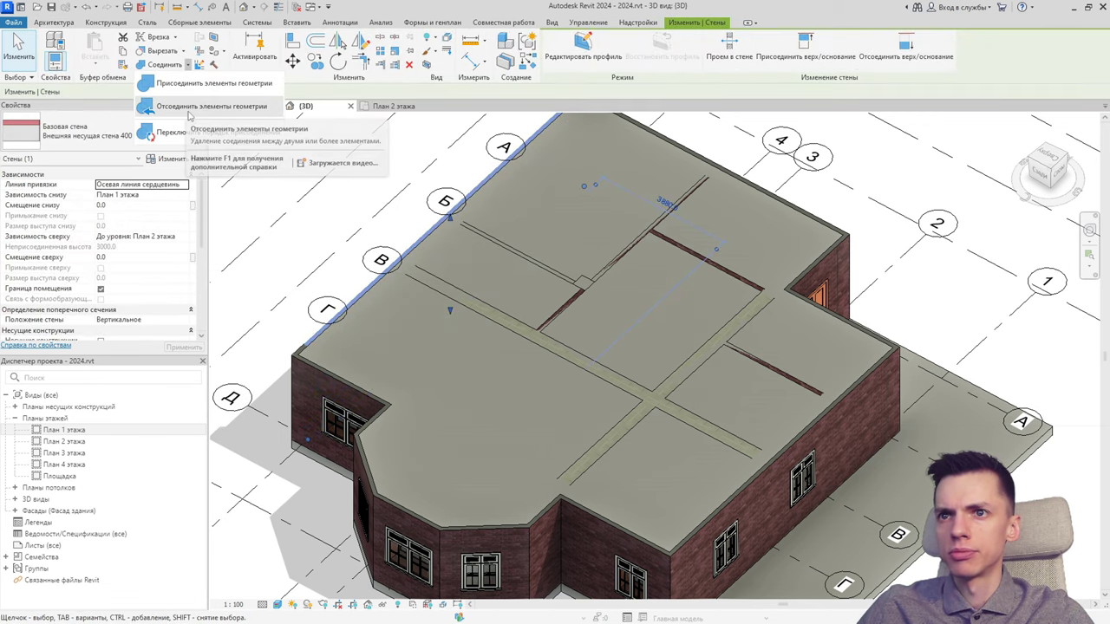
key(Escape)
key(Escape)
key(Return)
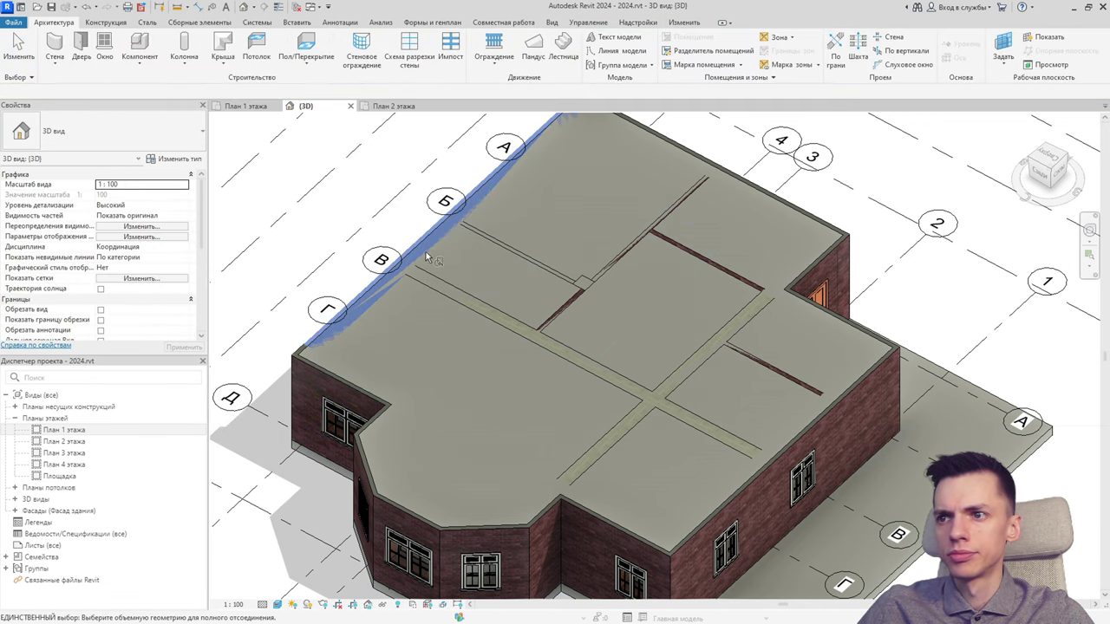
key(Escape)
mouse_move(369, 270)
shift+middle_down()
mouse_move(458, 294)
mouse_move(404, 196)
mouse_move(426, 279)
mouse_move(396, 242)
mouse_move(355, 292)
shift+middle_up()
scroll(458, 294, up, 3)
click(426, 279)
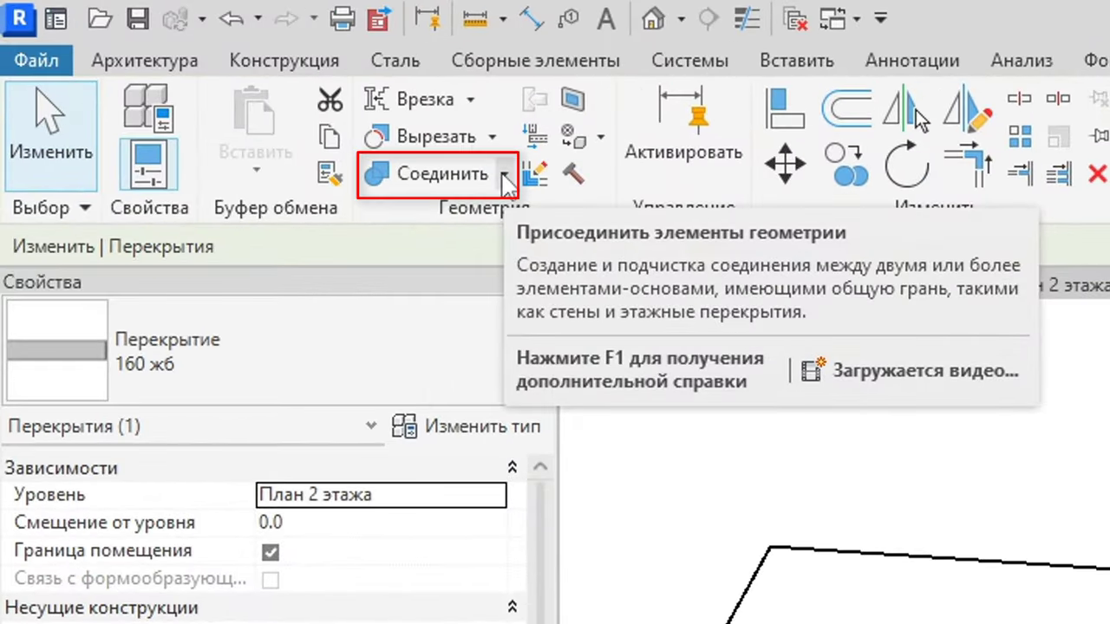
key(Escape)
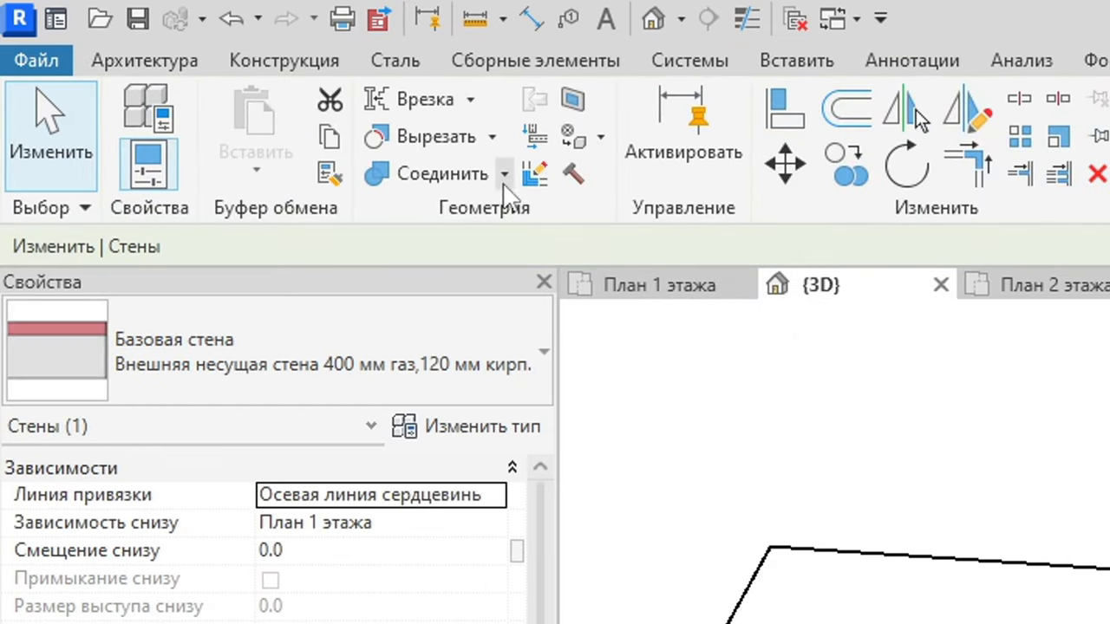
click(503, 174)
click(535, 242)
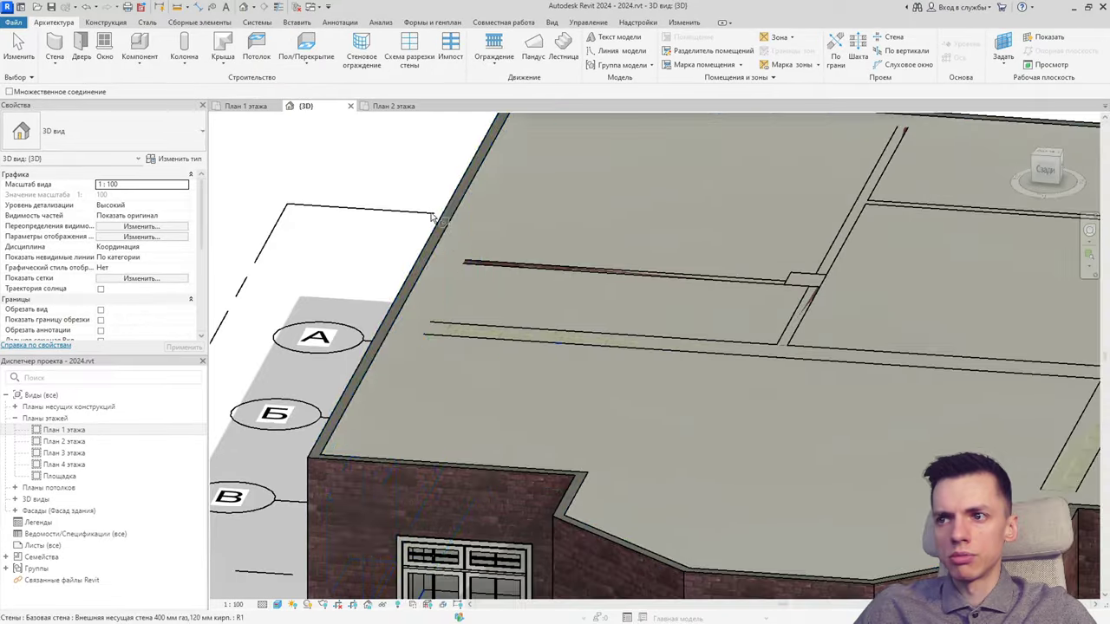
mouse_move(467, 252)
shift+middle_down()
mouse_move(375, 176)
mouse_move(411, 308)
shift+middle_up()
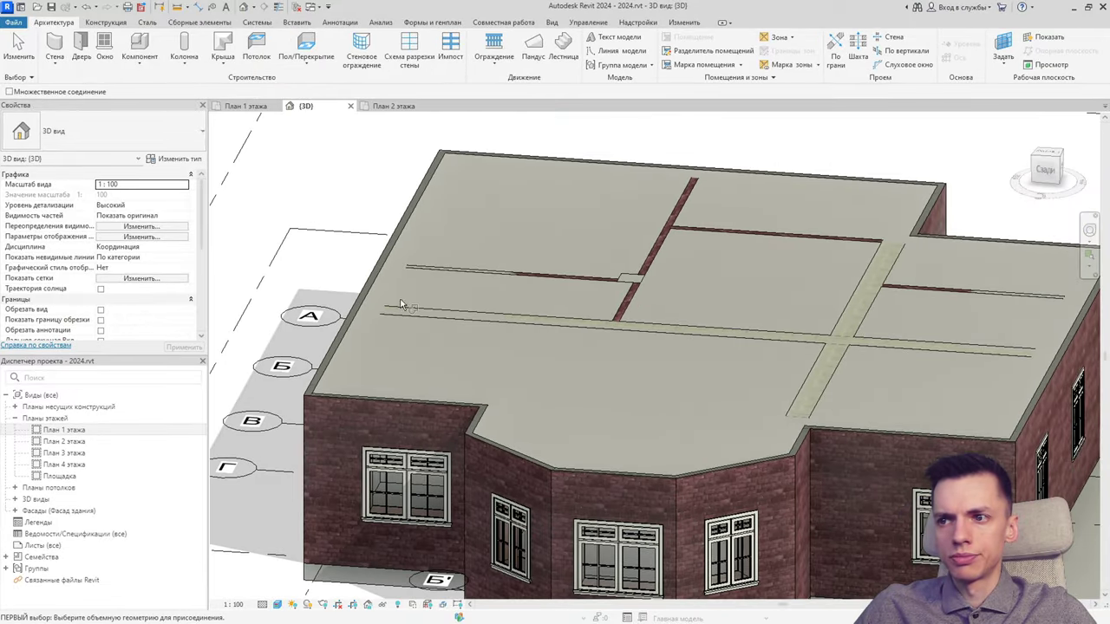
click(356, 310)
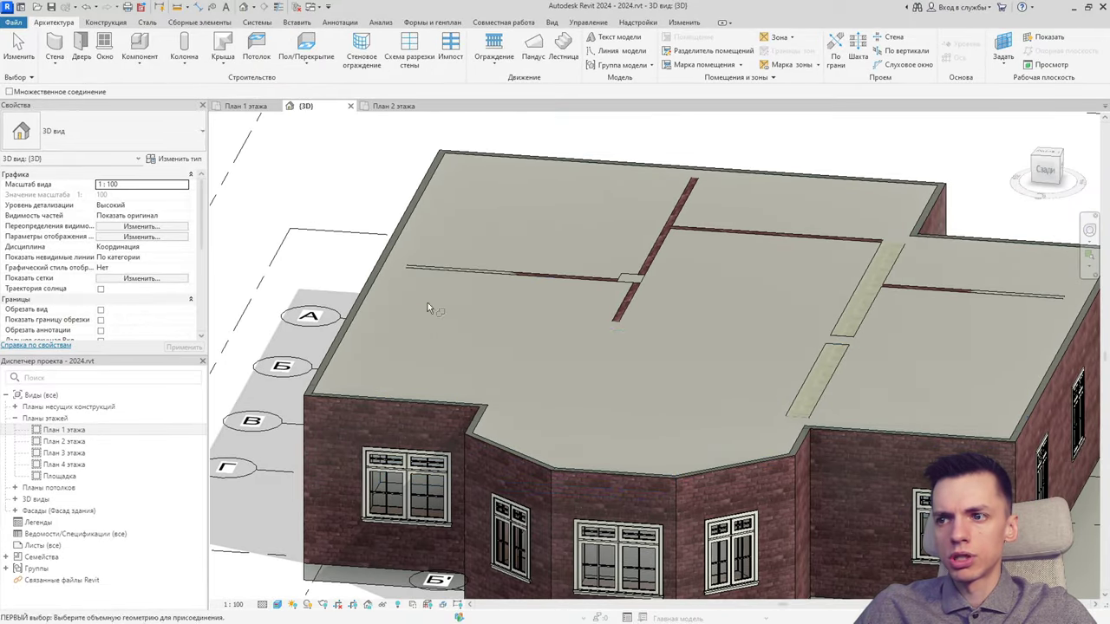
click(389, 279)
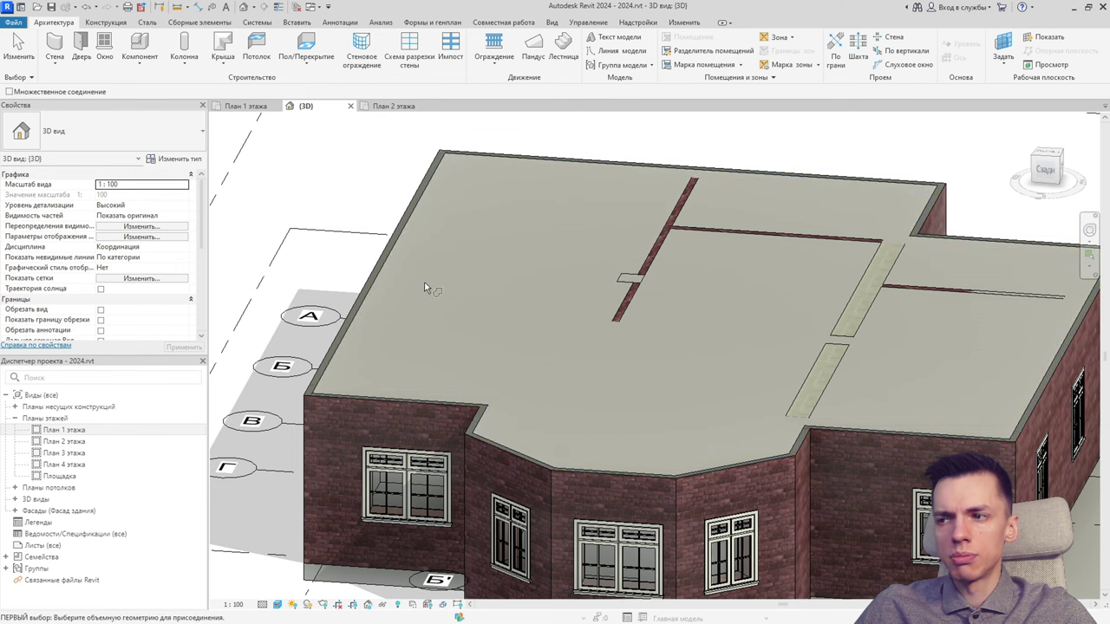
click(418, 277)
click(417, 273)
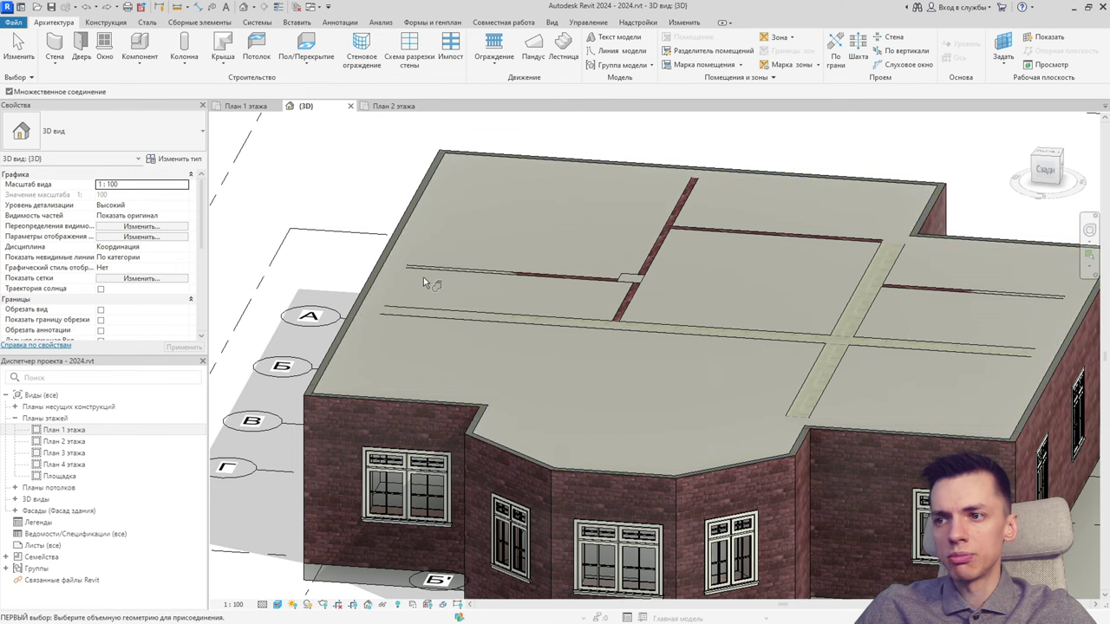
key(Escape)
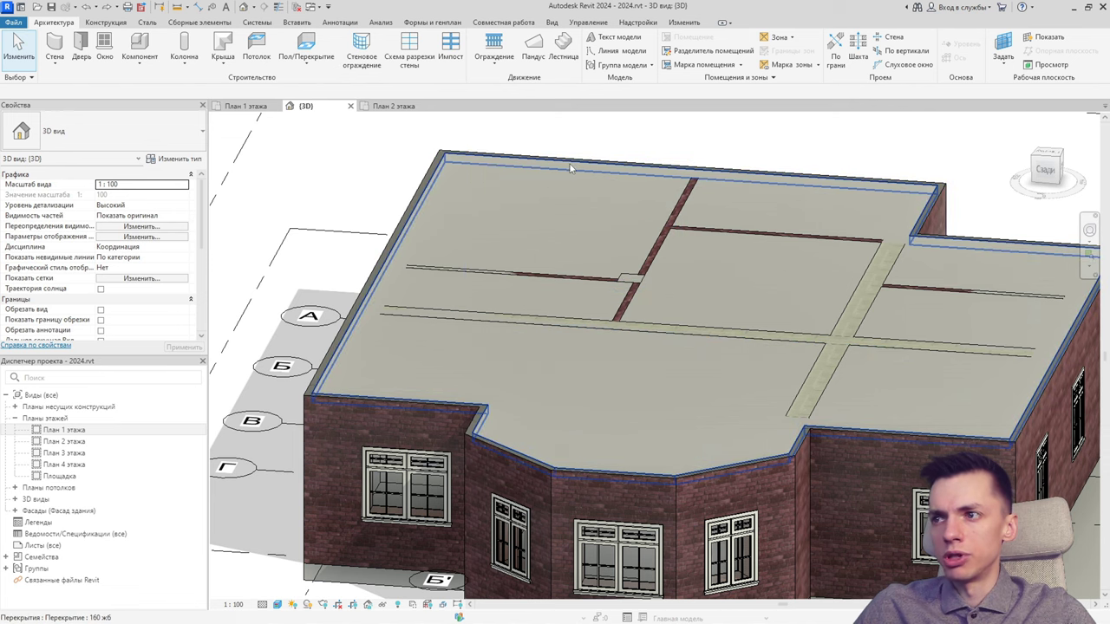
Attach the top of one 120 mm brick partition to the 160 жб slab.
click(570, 167)
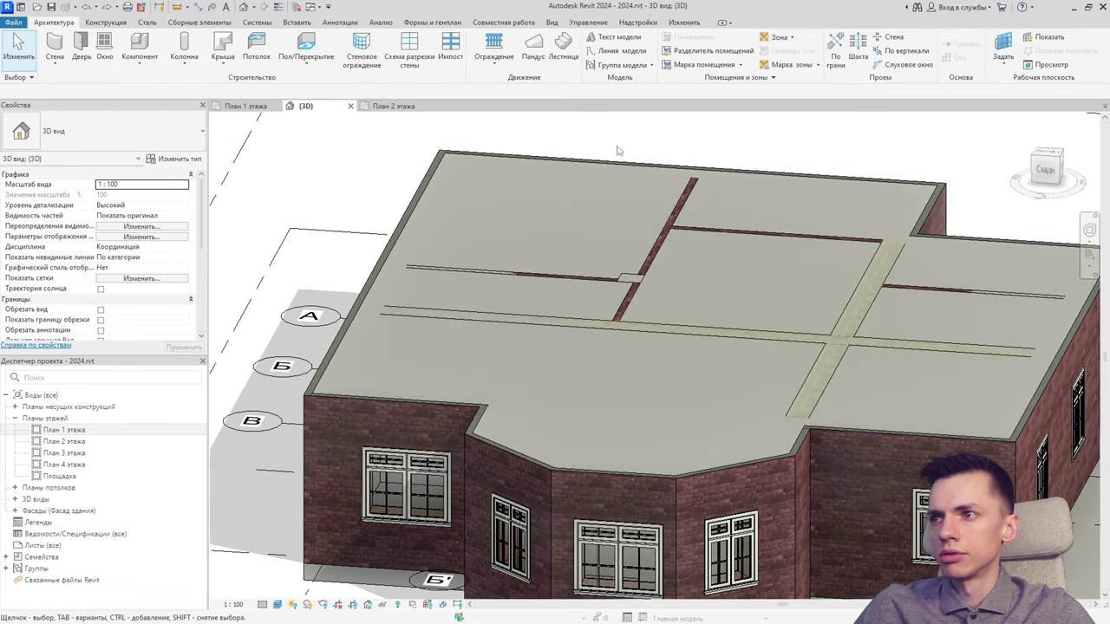
click(647, 131)
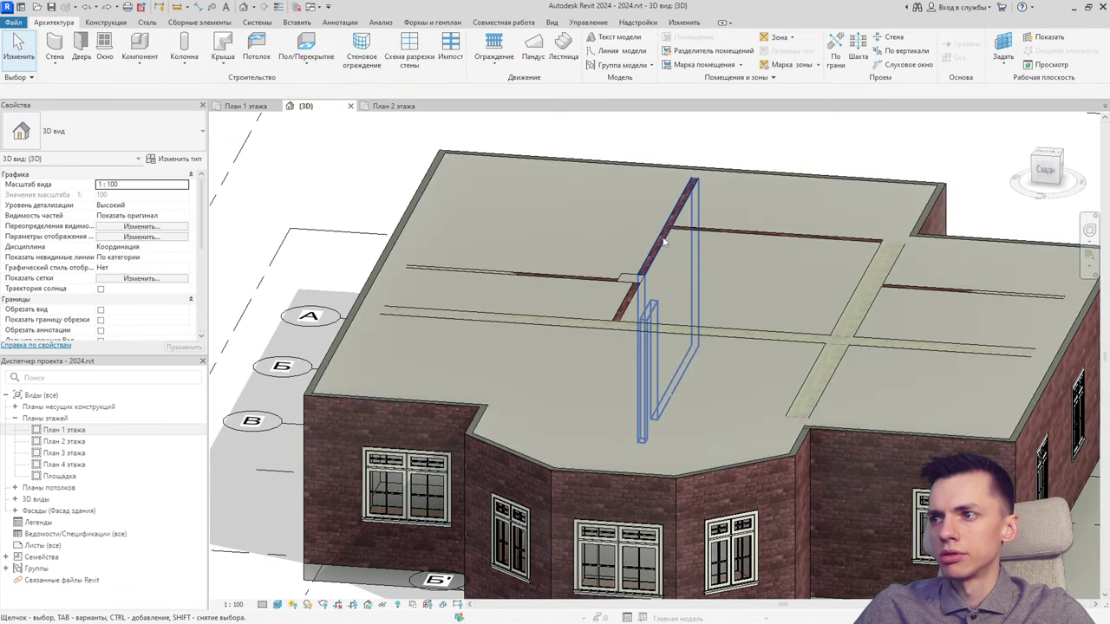
click(663, 235)
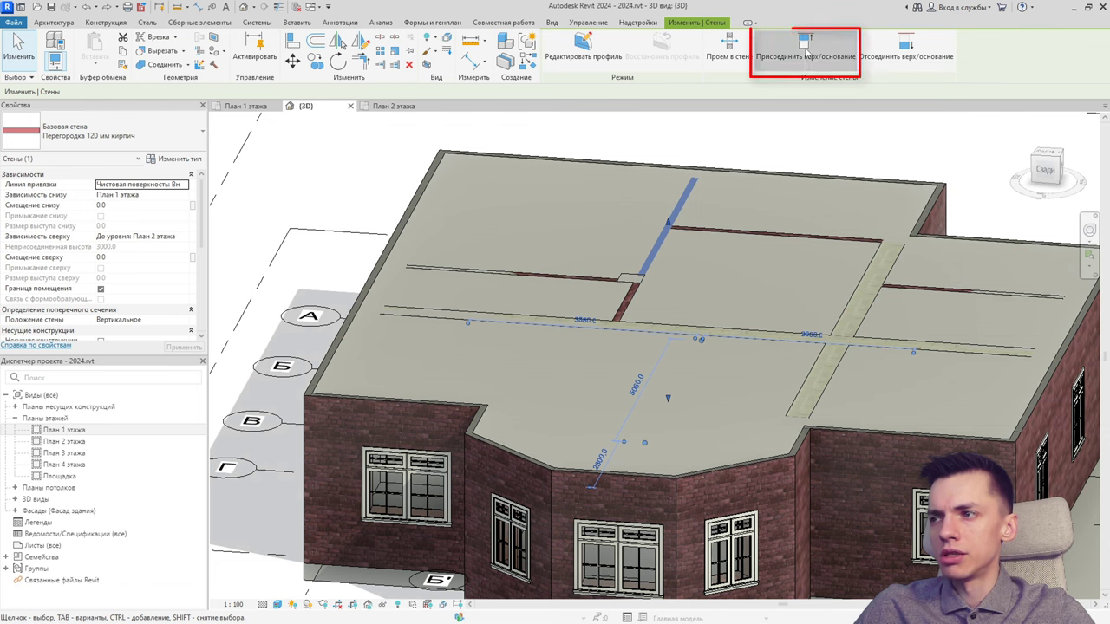
click(805, 48)
click(718, 172)
middle_drag(700, 209, 615, 230)
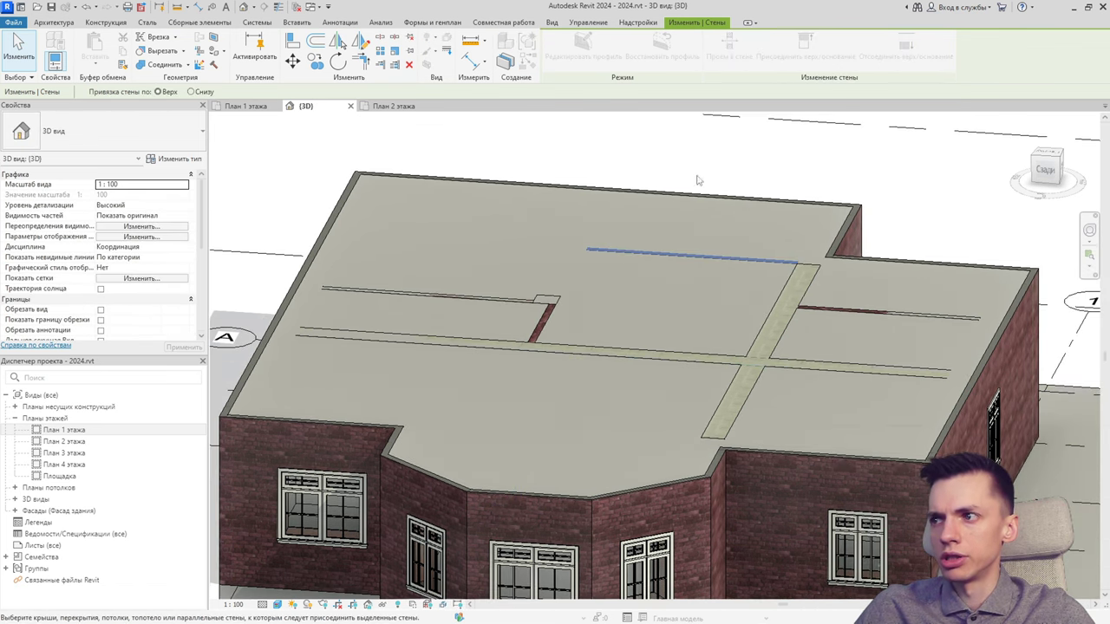
click(677, 198)
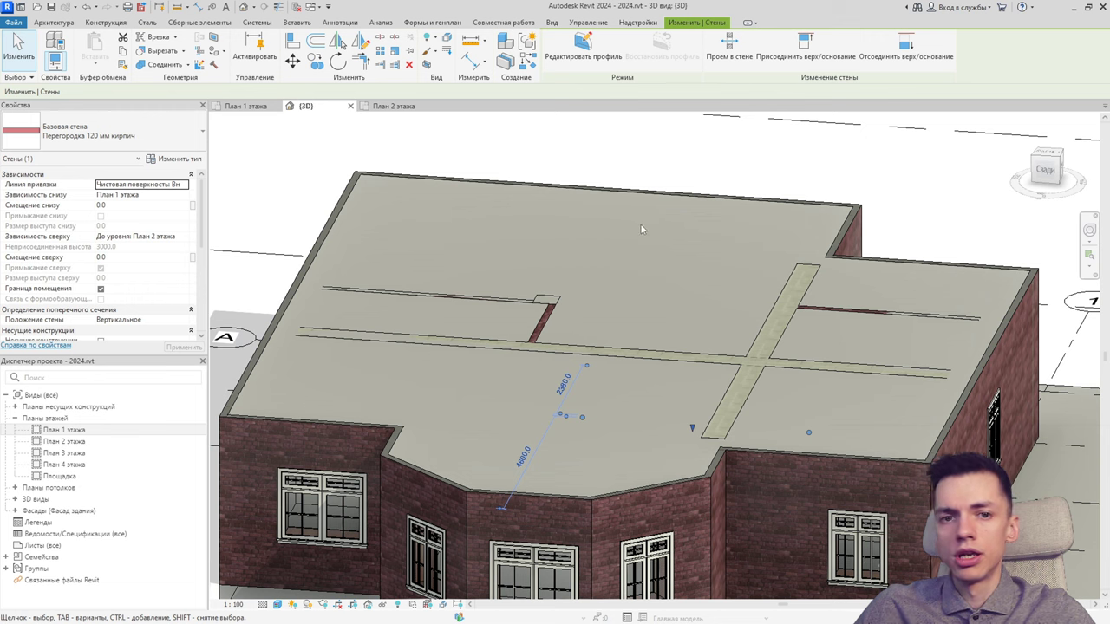
Attach all visible 400 mm interior load-bearing walls to the slab underside.
click(441, 343)
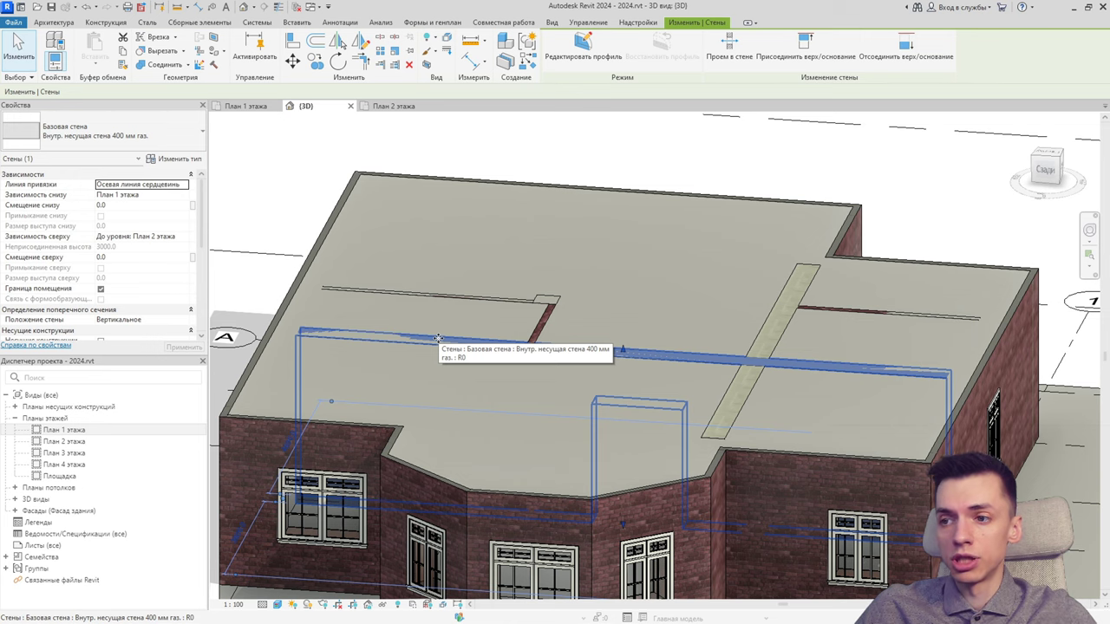
right_click(439, 340)
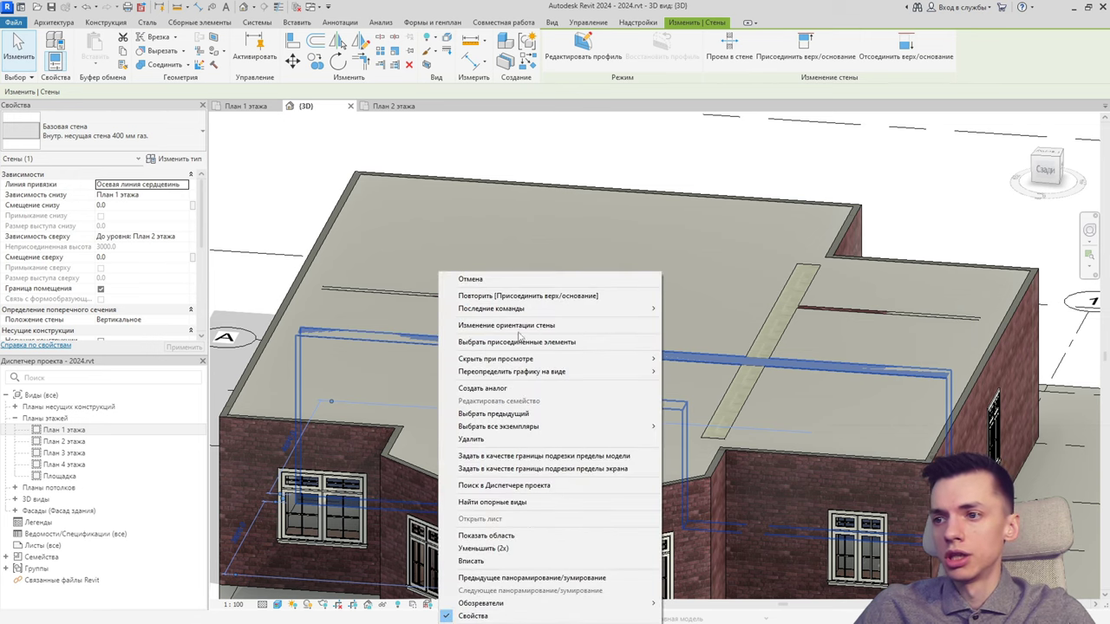
mouse_move(499, 427)
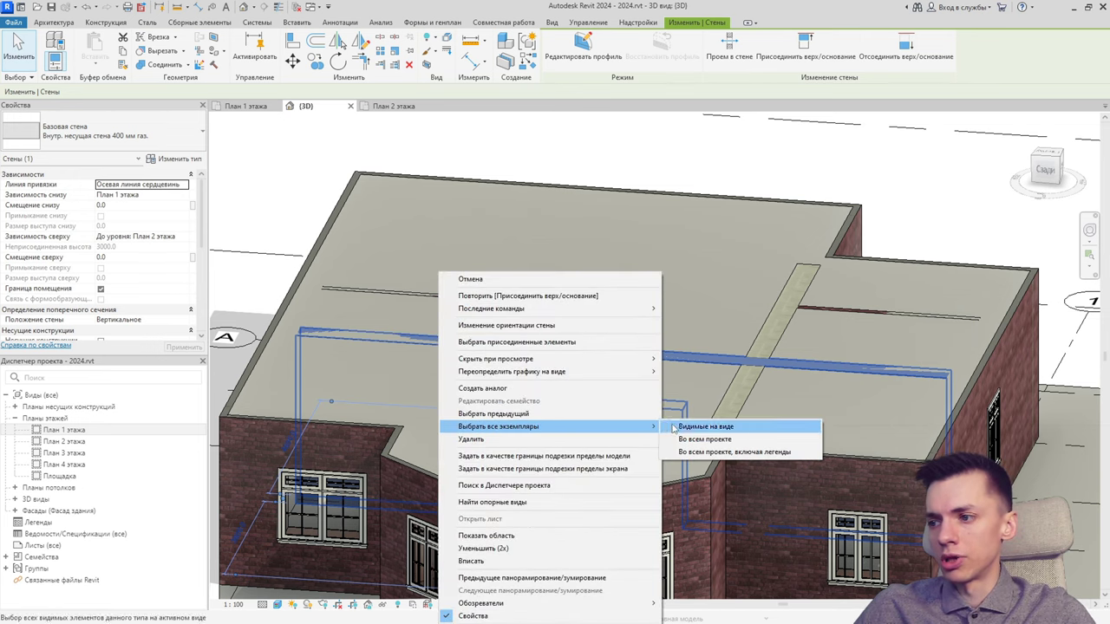
click(689, 428)
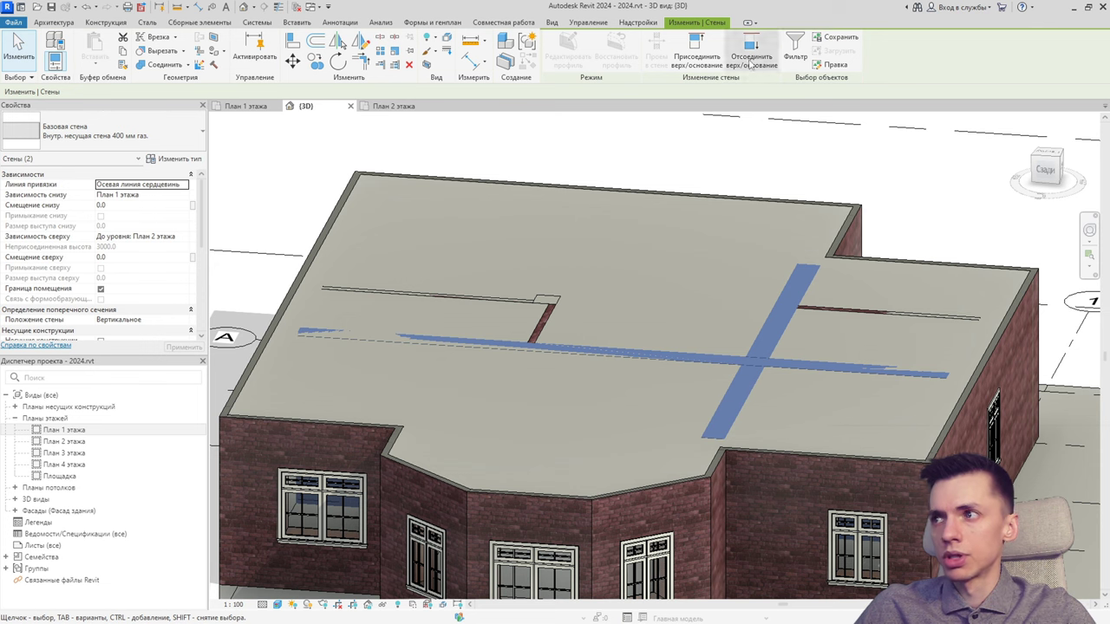
click(705, 57)
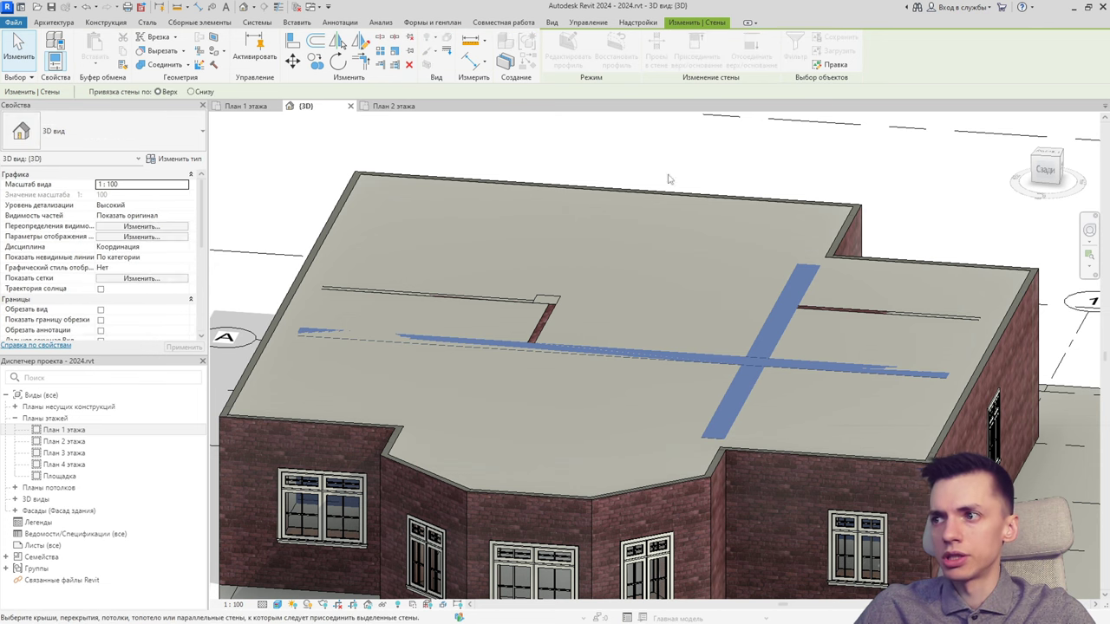
click(665, 197)
Attach all five visible 120 mm brick partitions to the slab underside.
click(548, 319)
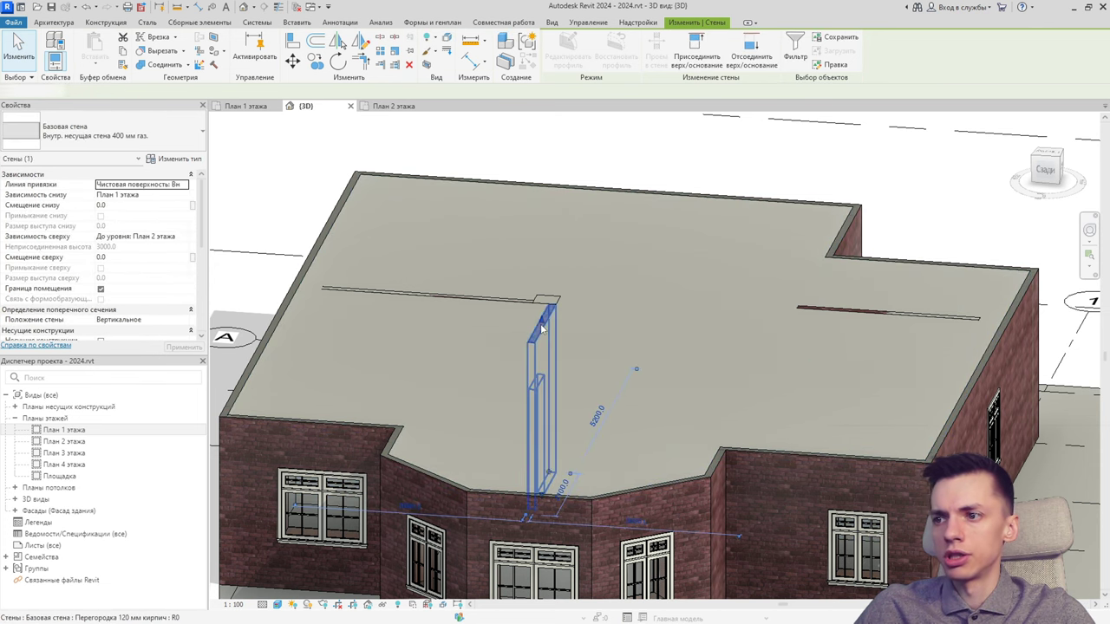
right_click(546, 321)
mouse_move(600, 127)
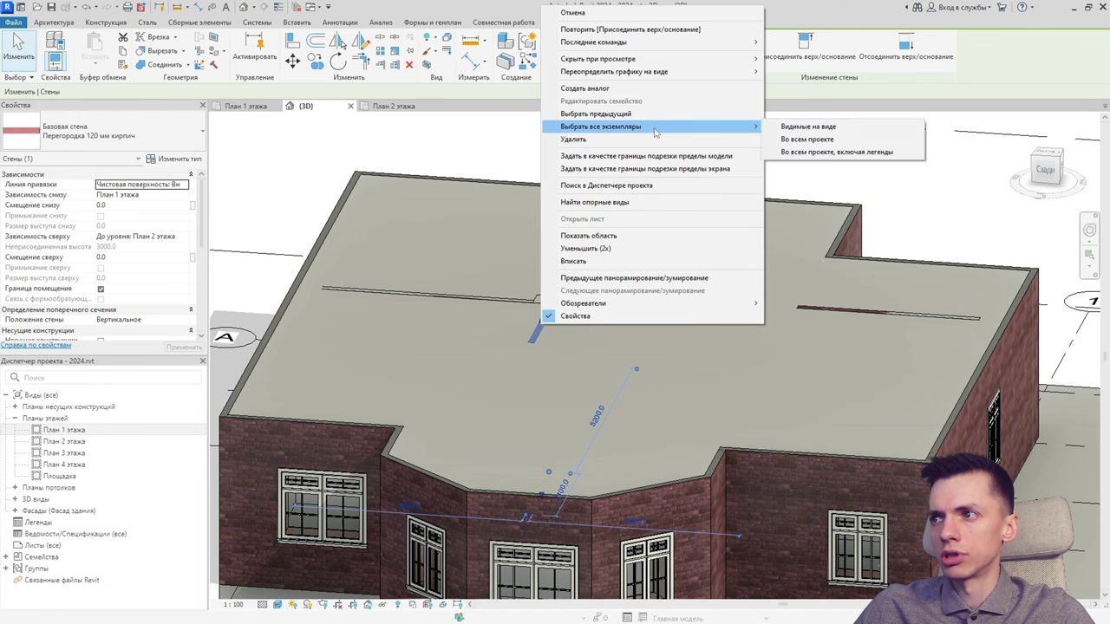
click(780, 132)
click(718, 57)
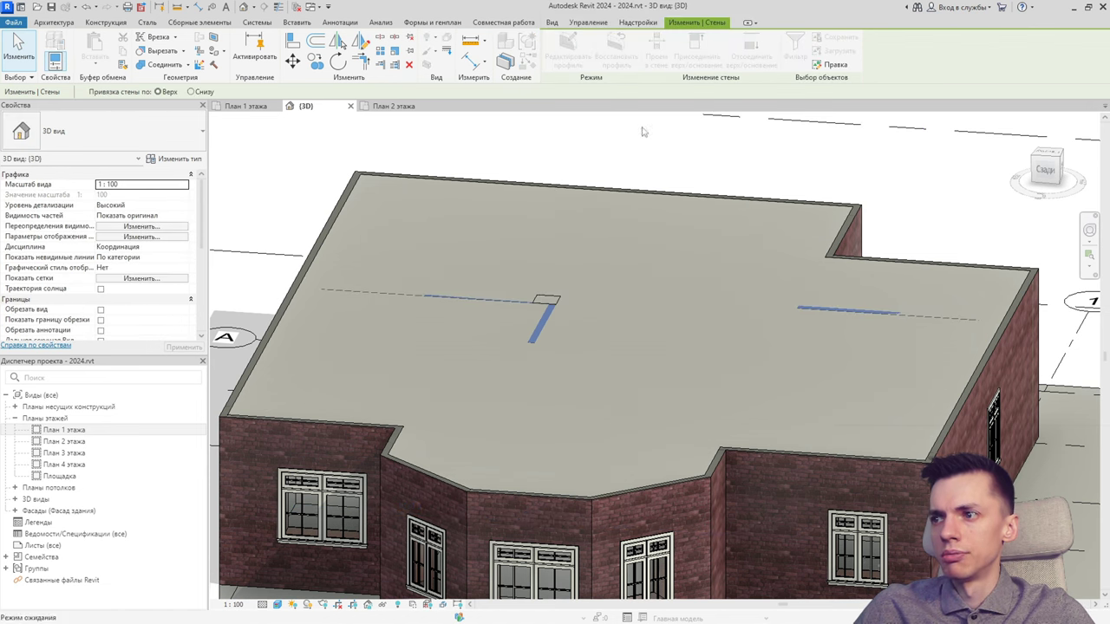
click(577, 251)
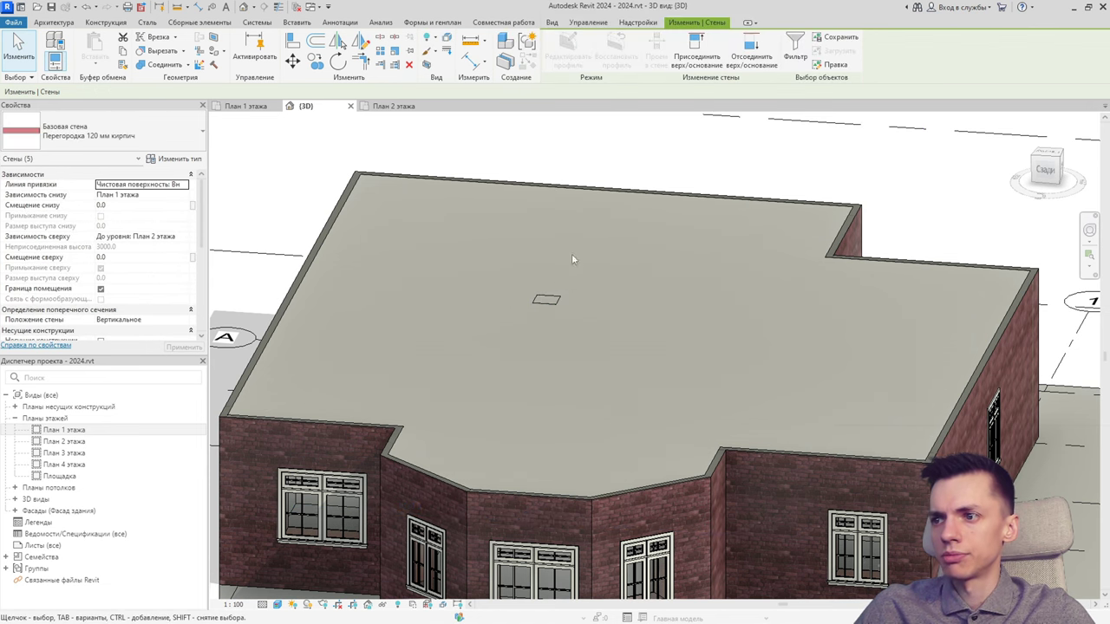
Attach the 400×400 rectangular column's top to the slab.
click(554, 305)
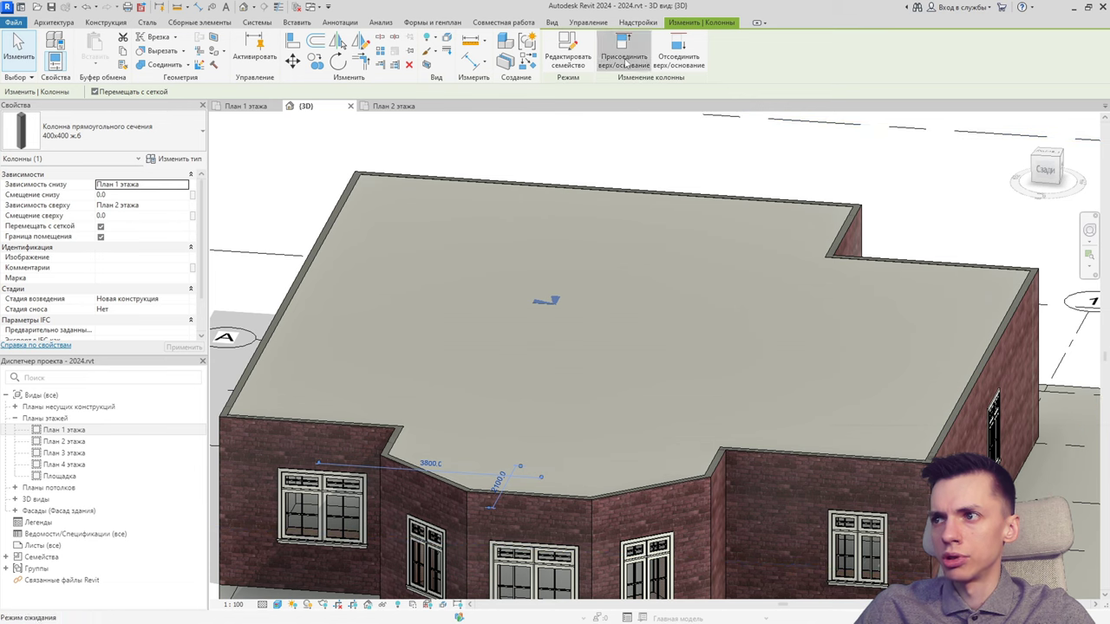
click(623, 57)
click(620, 192)
scroll(555, 273, down, 5)
scroll(607, 269, down, 2)
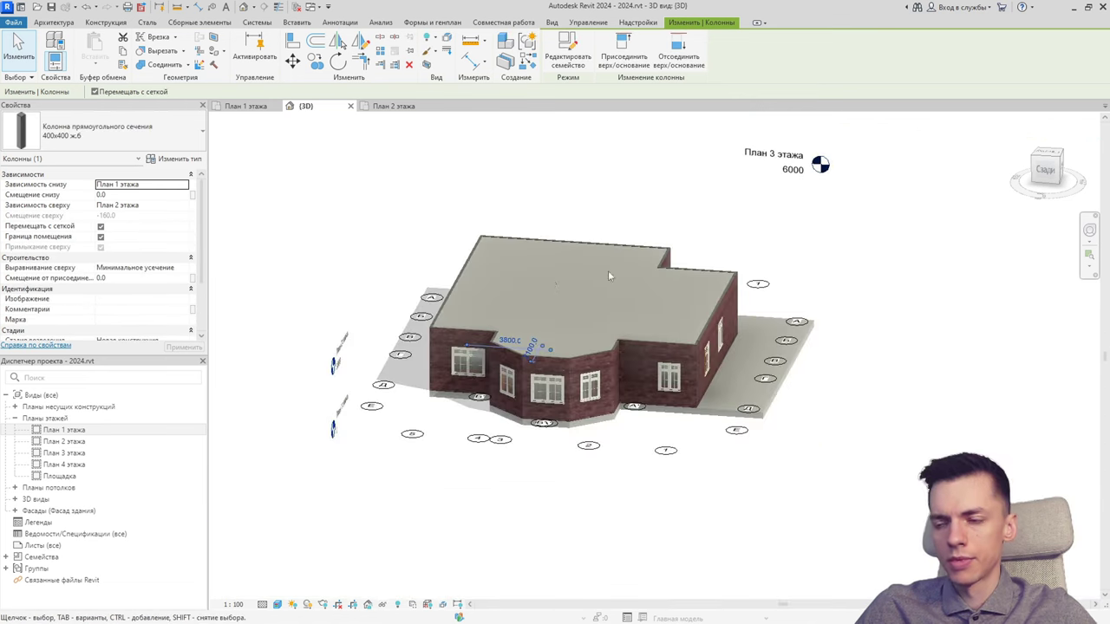
click(874, 272)
shift+middle_drag(873, 273, 425, 273)
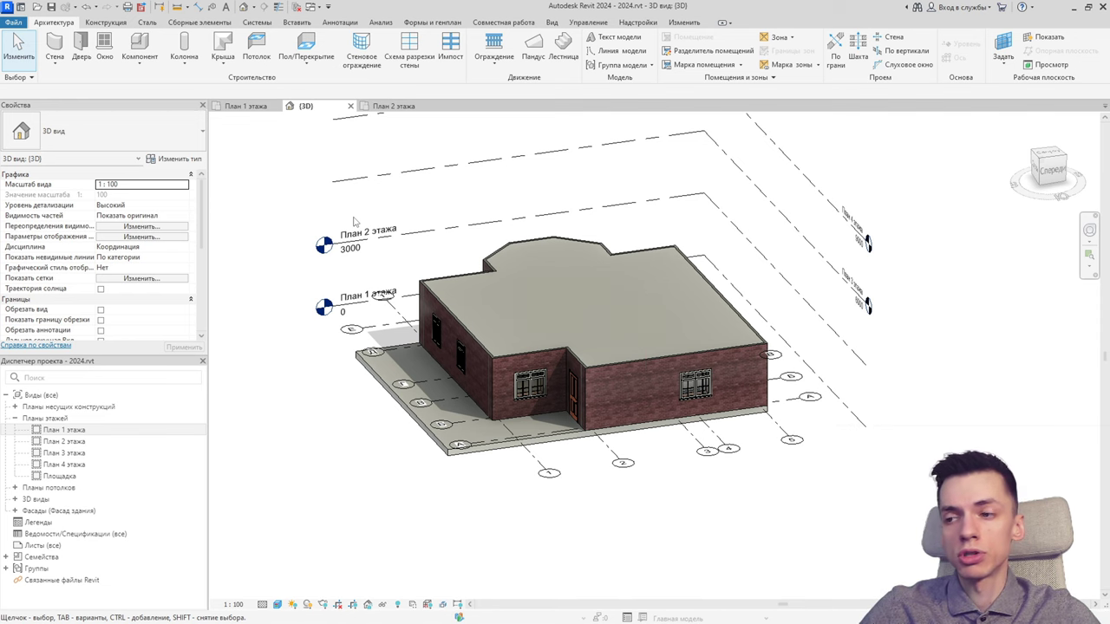
mouse_move(388, 194)
shift+middle_down()
mouse_move(553, 367)
mouse_move(524, 504)
shift+middle_up()
scroll(524, 504, up, 2)
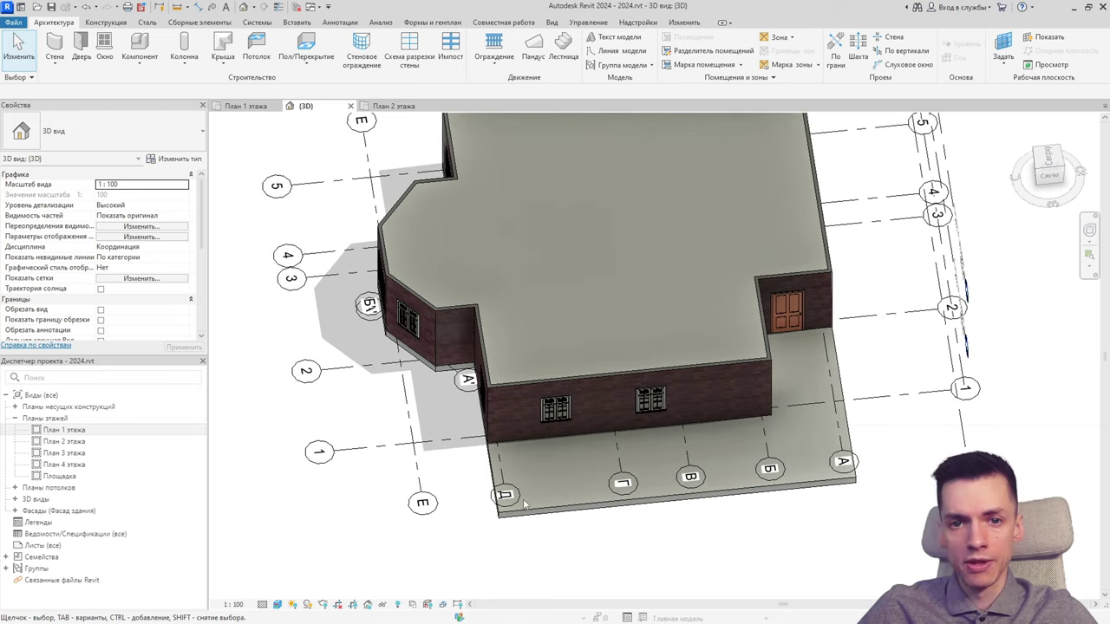